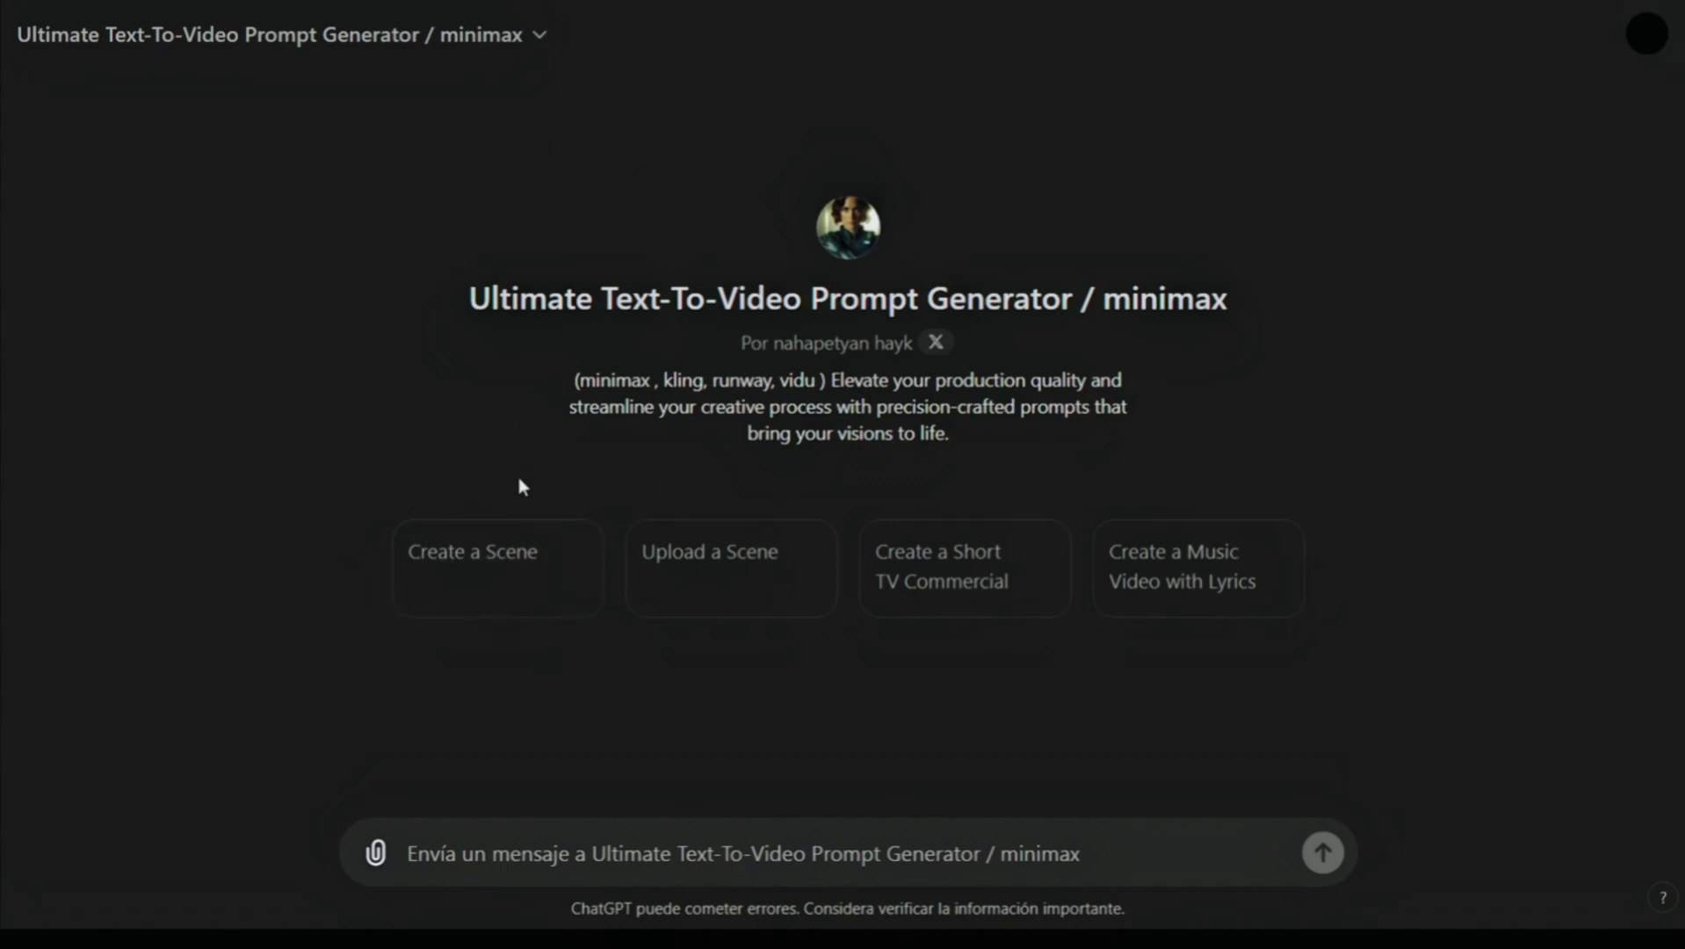
# - Start a new scene and answer the video type question with 'Short Film'
pyautogui.click(521, 550)
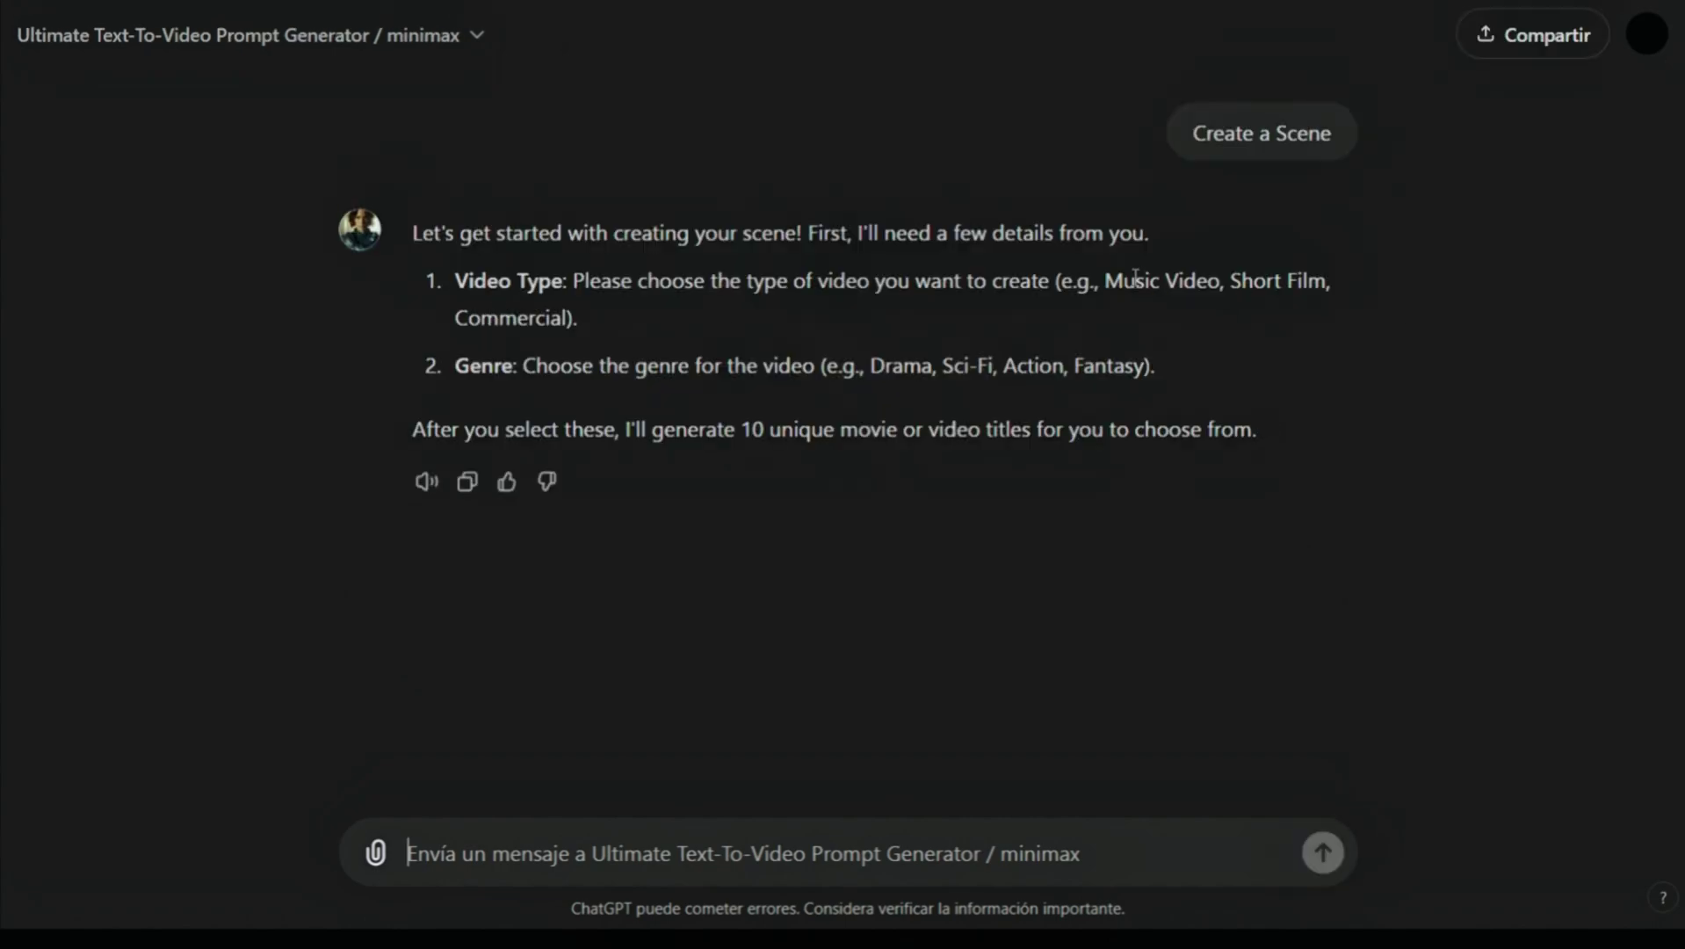
pyautogui.moveTo(1234, 284); pyautogui.dragTo(1326, 284)
pyautogui.hotkey('ctrl', 'c')
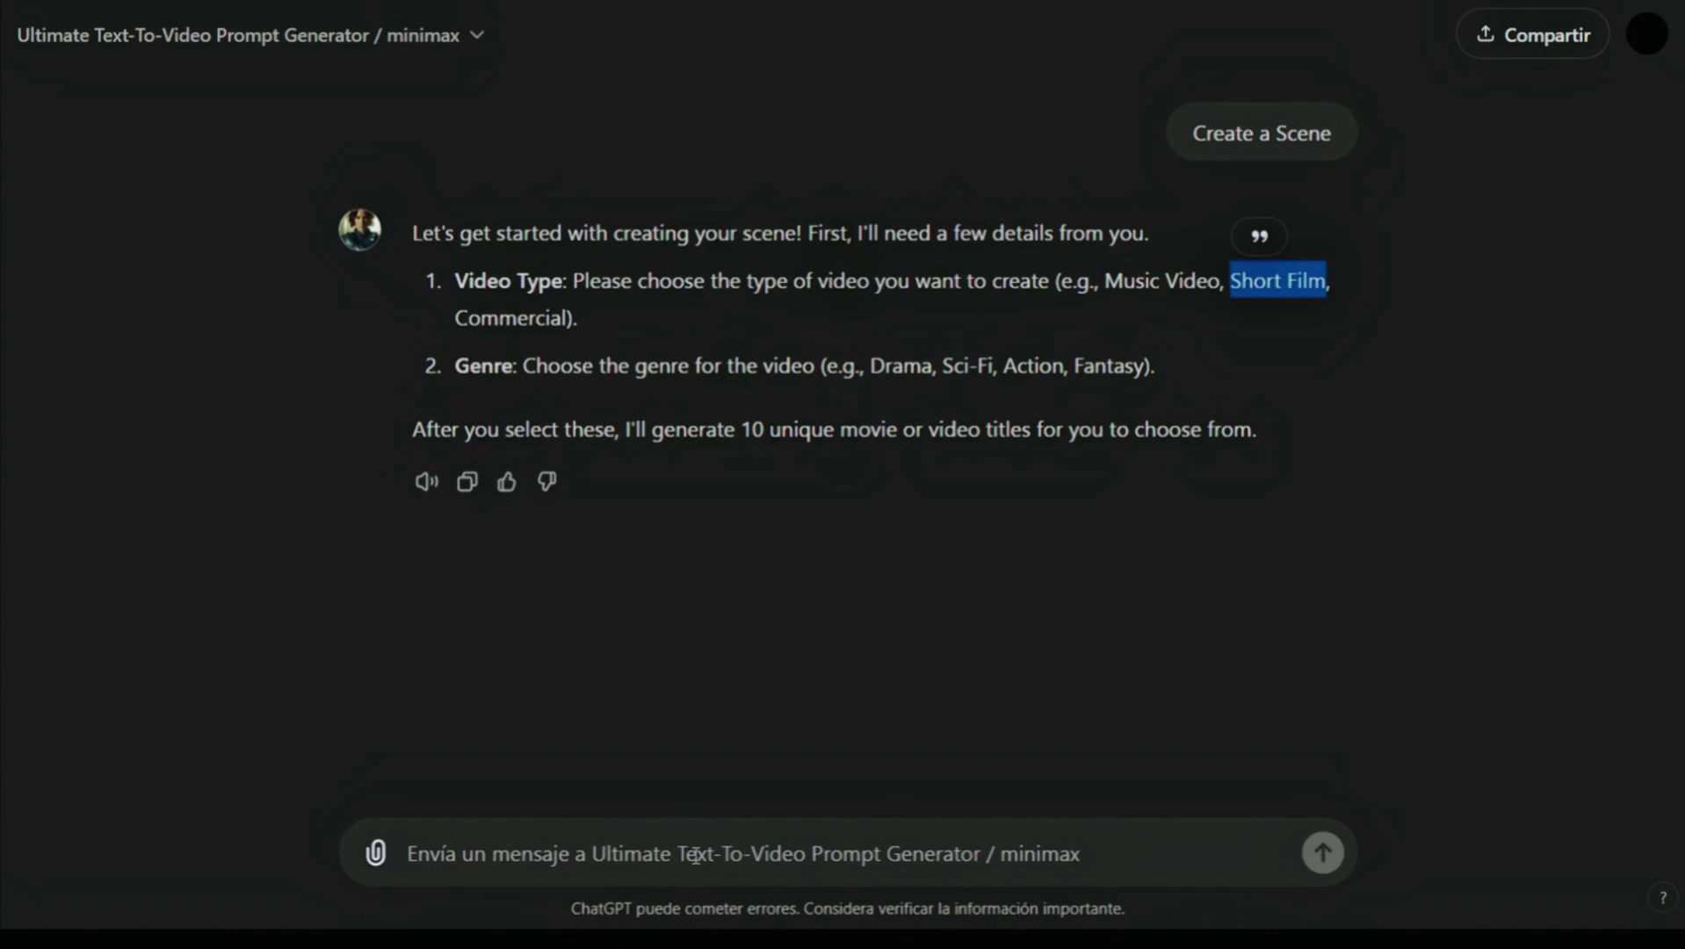
pyautogui.click(695, 854)
pyautogui.hotkey('ctrl', 'v')
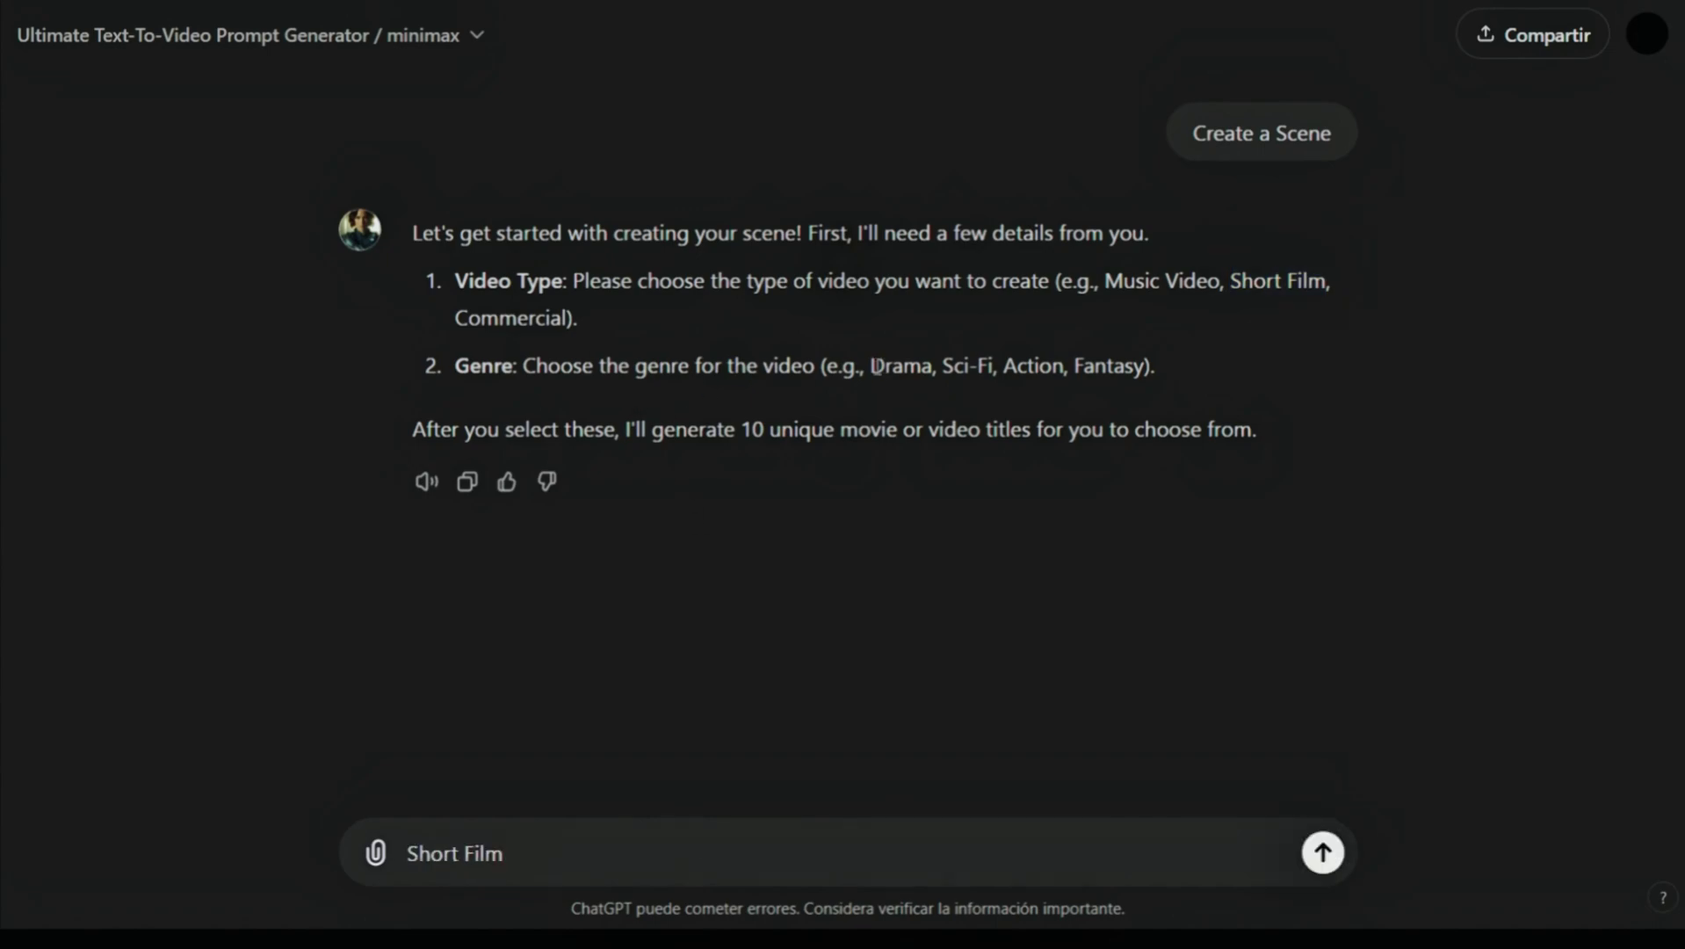
# - Add 'Sci-Fi, Action' as the genre and send the 'Short Film, Sci-Fi Action' answer
pyautogui.moveTo(943, 365)
pyautogui.mouseDown()
pyautogui.moveTo(995, 368)
pyautogui.moveTo(956, 367)
pyautogui.mouseUp()
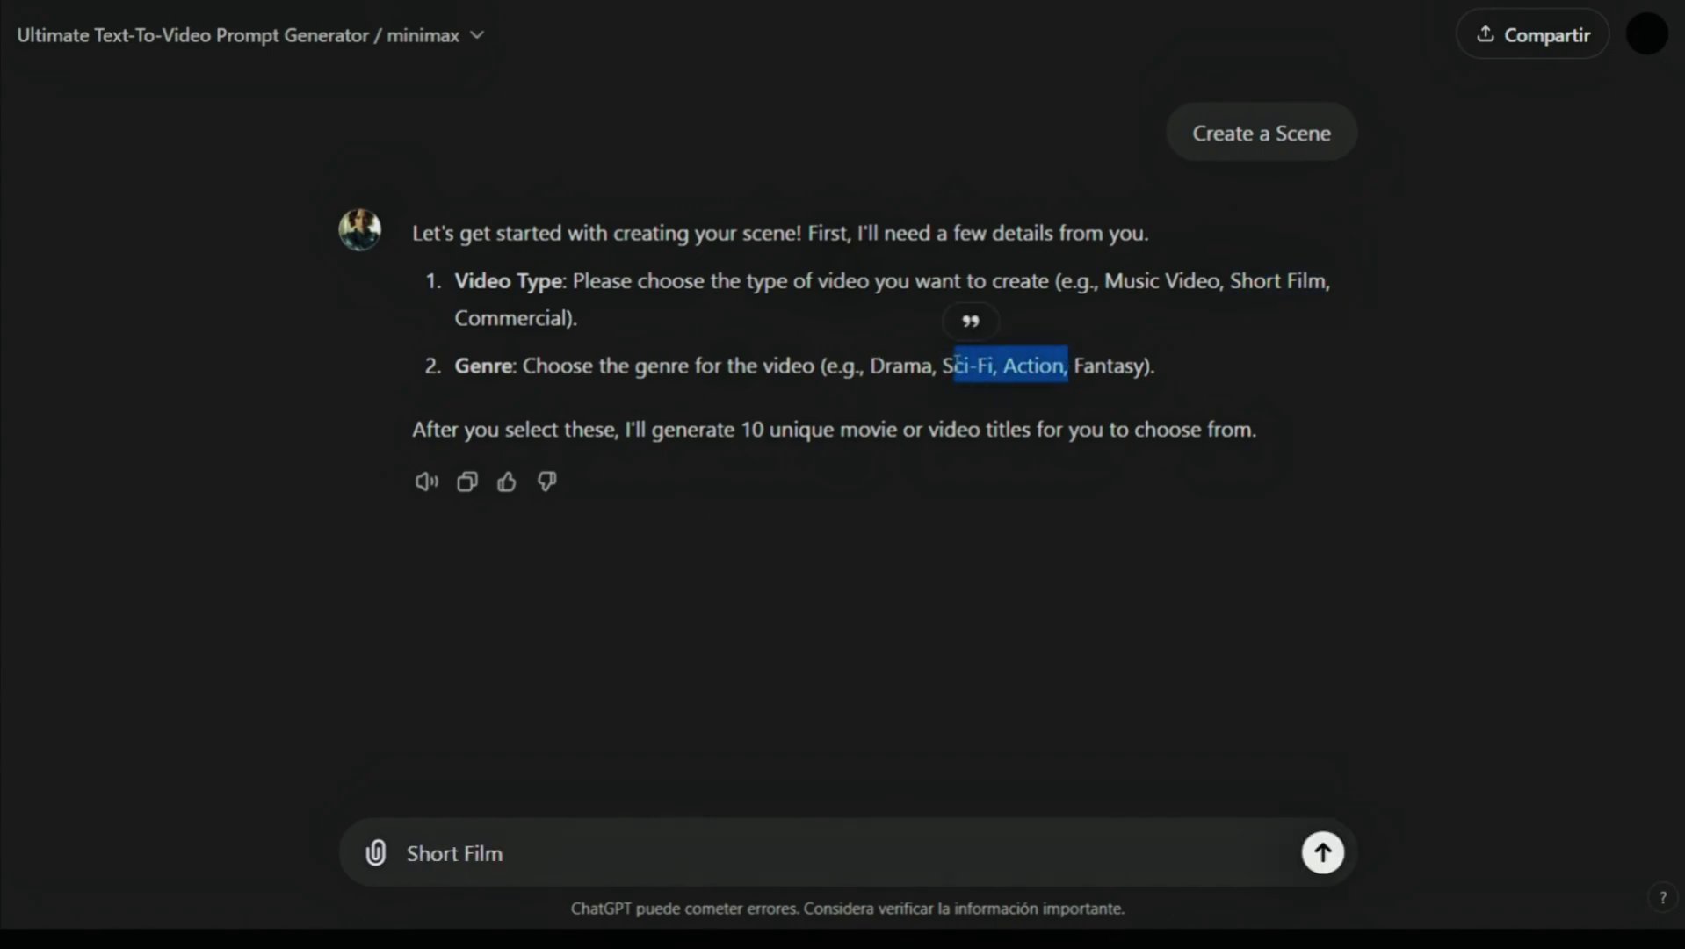
pyautogui.click(580, 853)
pyautogui.write('Sci-Fi, Action,')
pyautogui.press('BackSpace')
pyautogui.click(1322, 853)
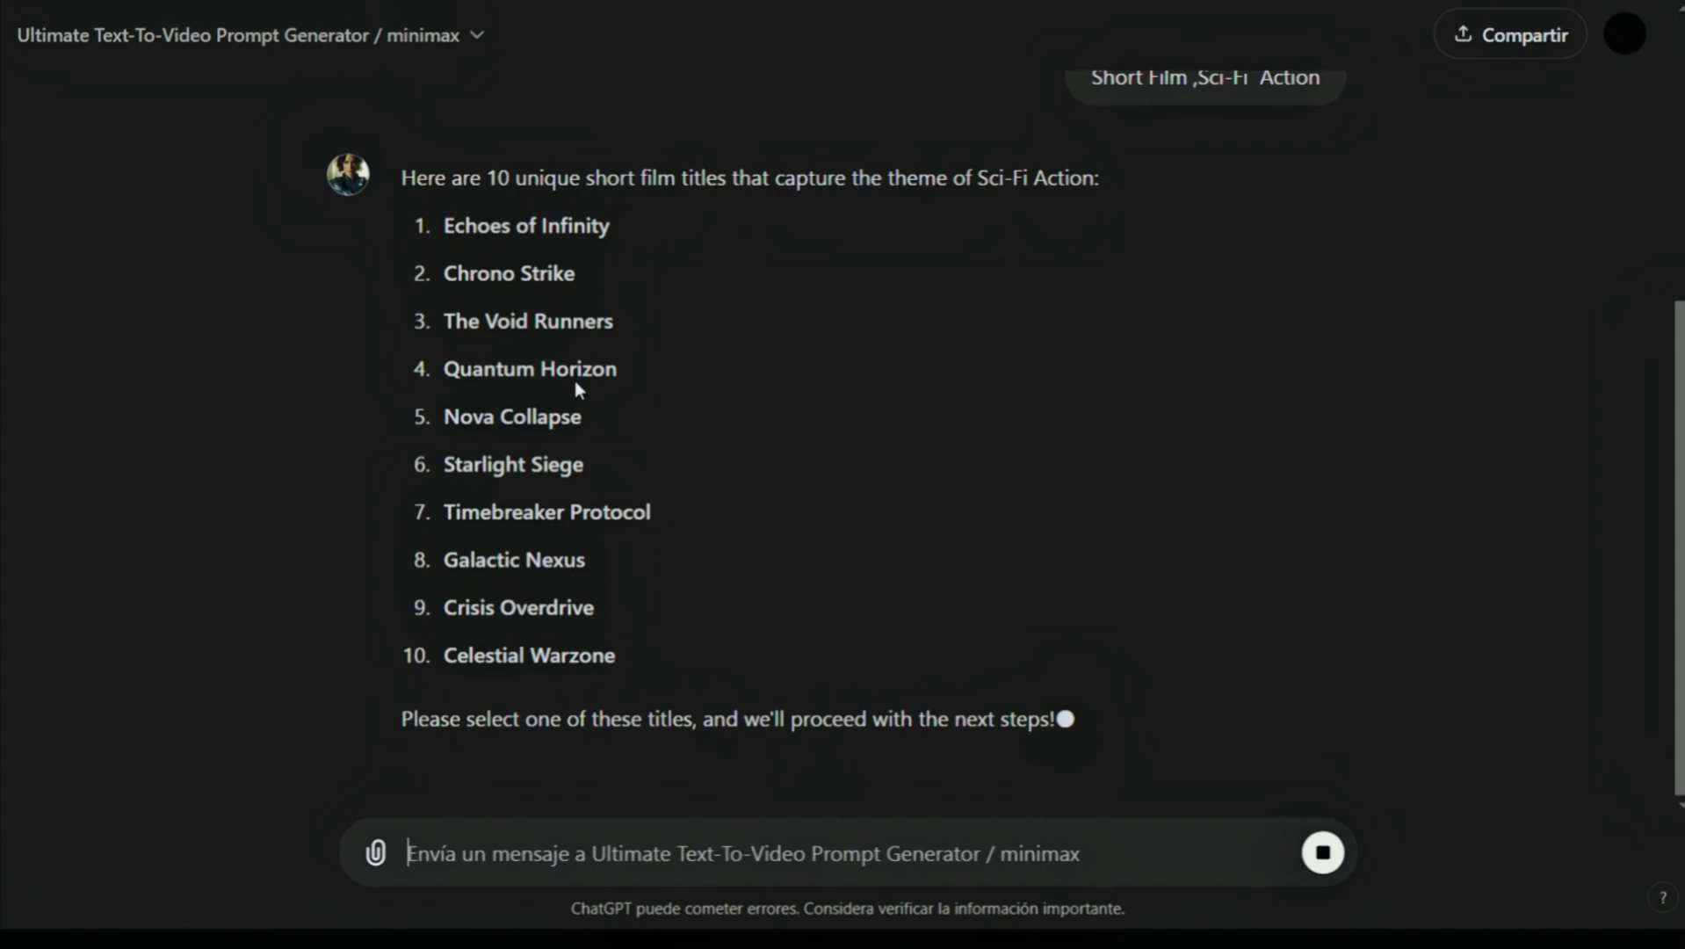
# - Take 'Nova Collapse' from the ten title ideas into the message box
pyautogui.moveTo(442, 323); pyautogui.dragTo(613, 323)
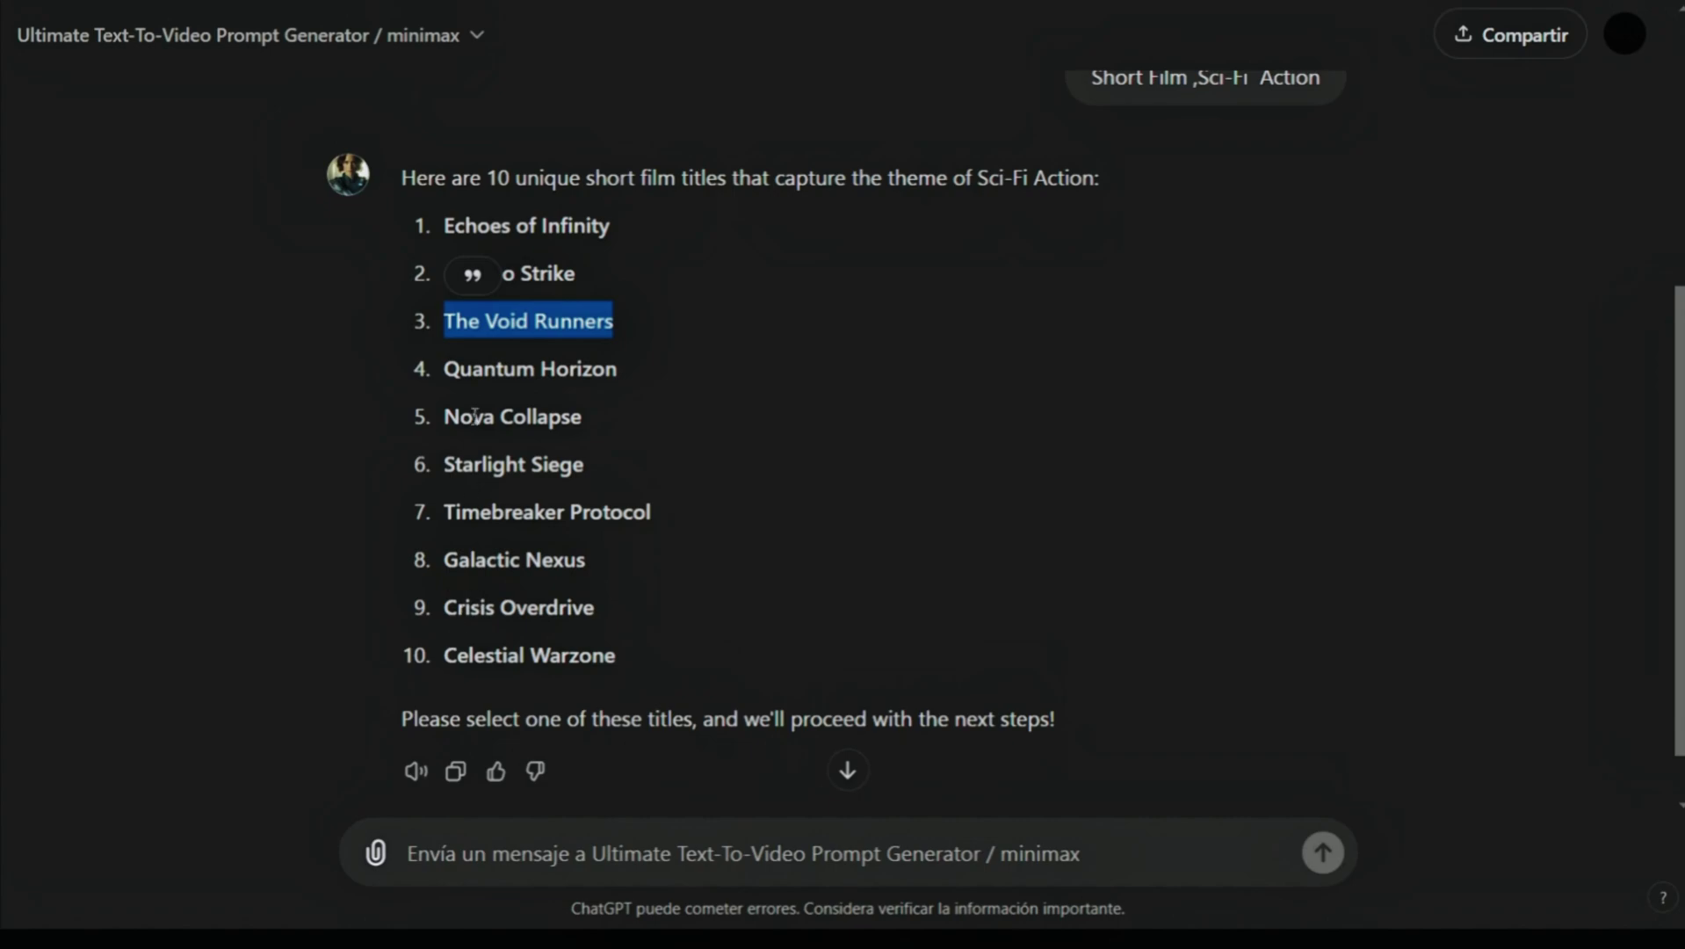
pyautogui.click(489, 332)
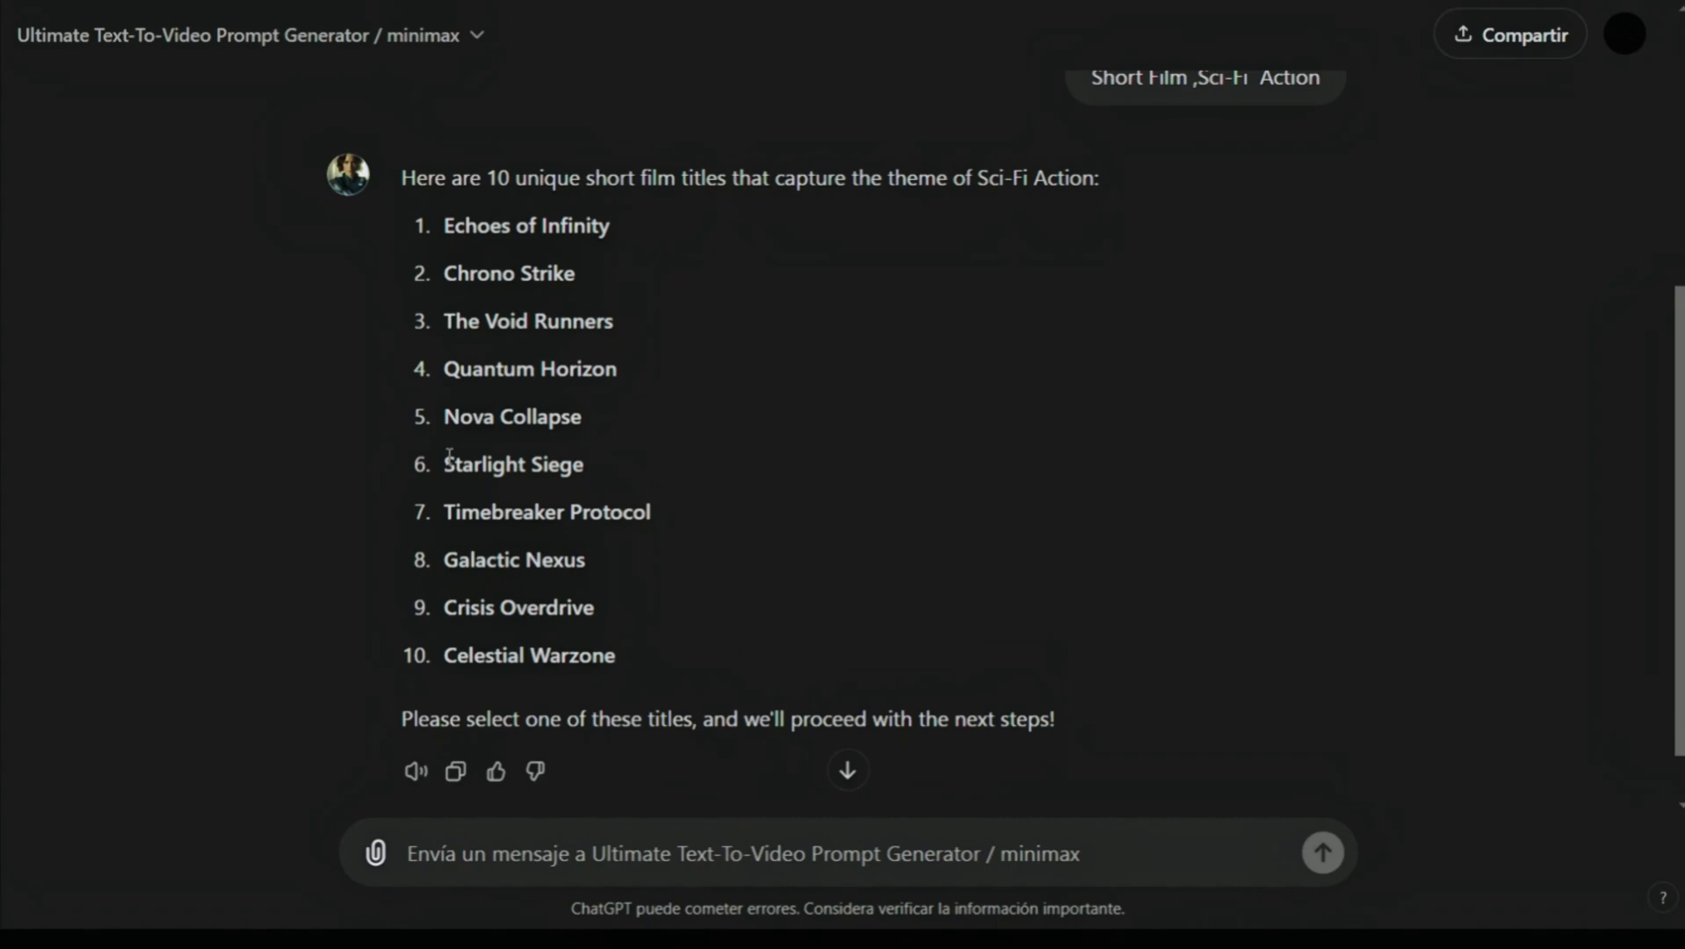
pyautogui.moveTo(445, 415); pyautogui.dragTo(1247, 883)
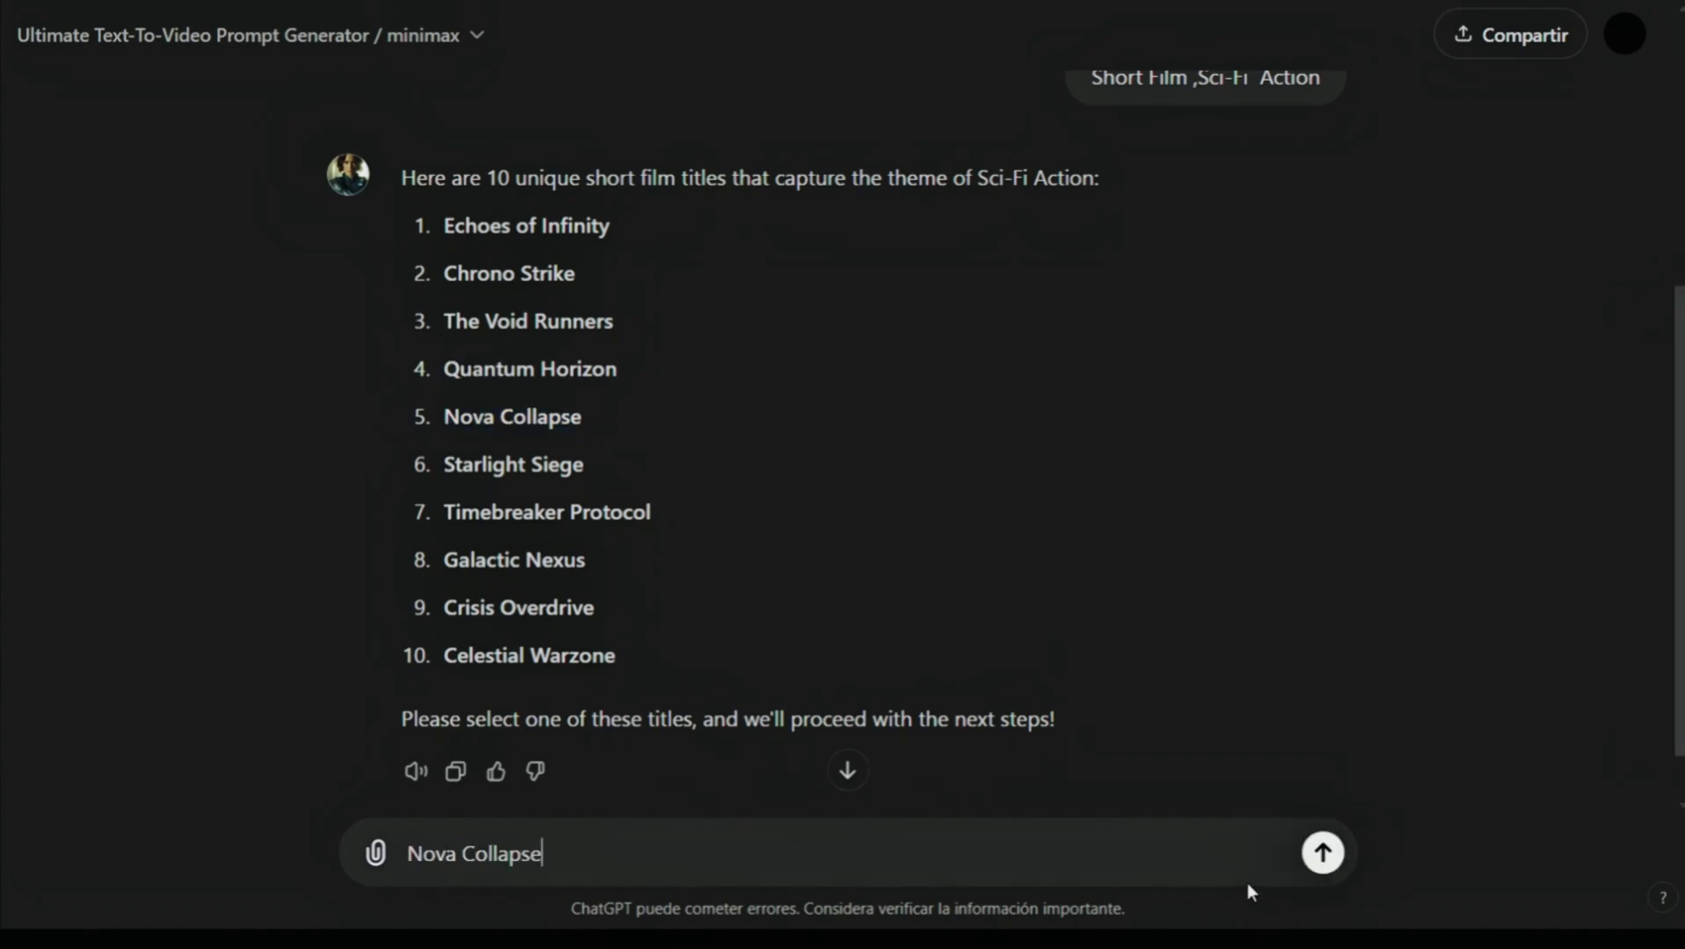
# - Send 'Nova Collapse' as the title and choose a 'Hyper-realistic, cinematic' style
pyautogui.click(1321, 853)
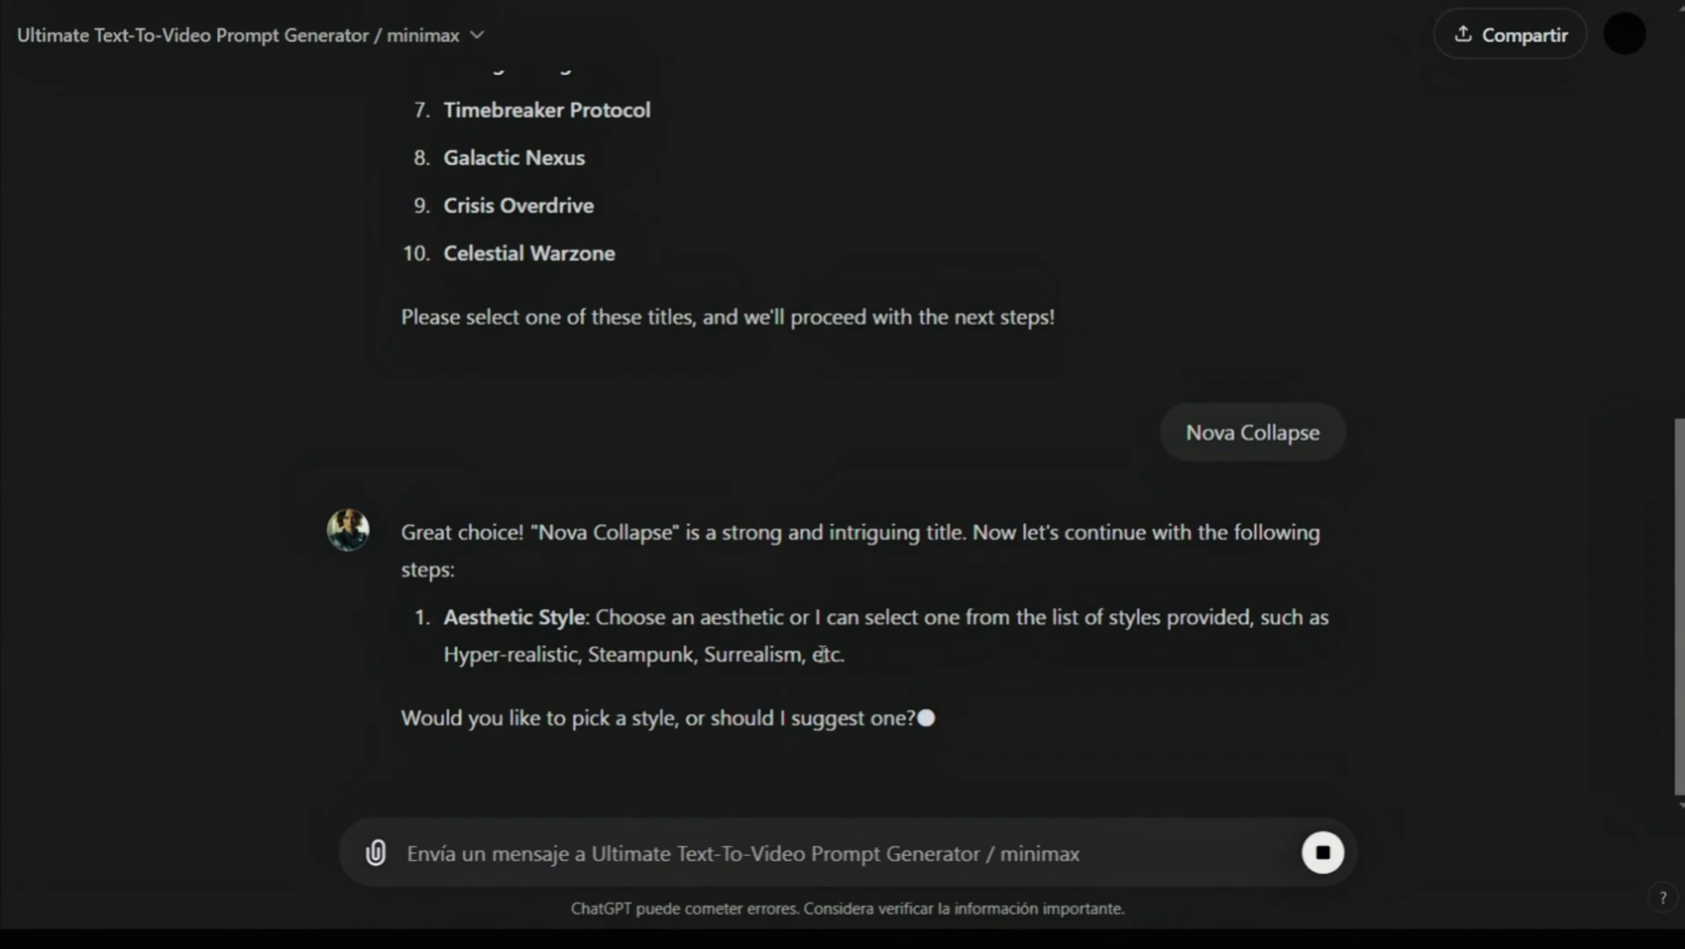
pyautogui.moveTo(444, 589); pyautogui.dragTo(905, 854)
pyautogui.write(', c')
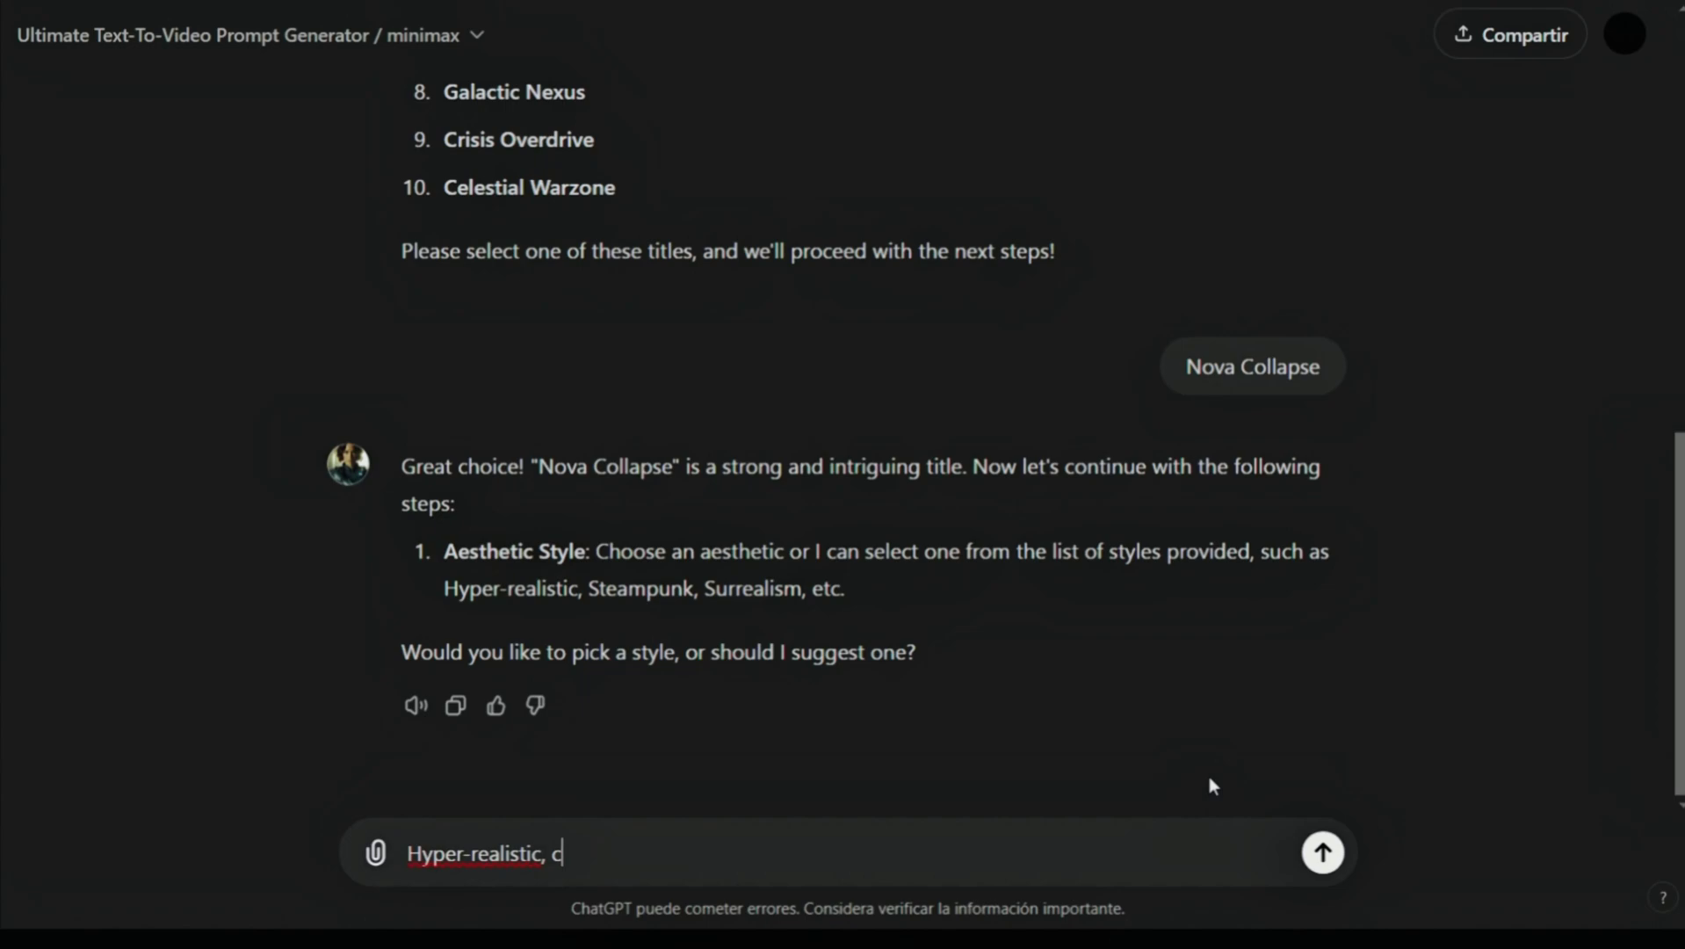
pyautogui.write('inematic')
pyautogui.press('Return')
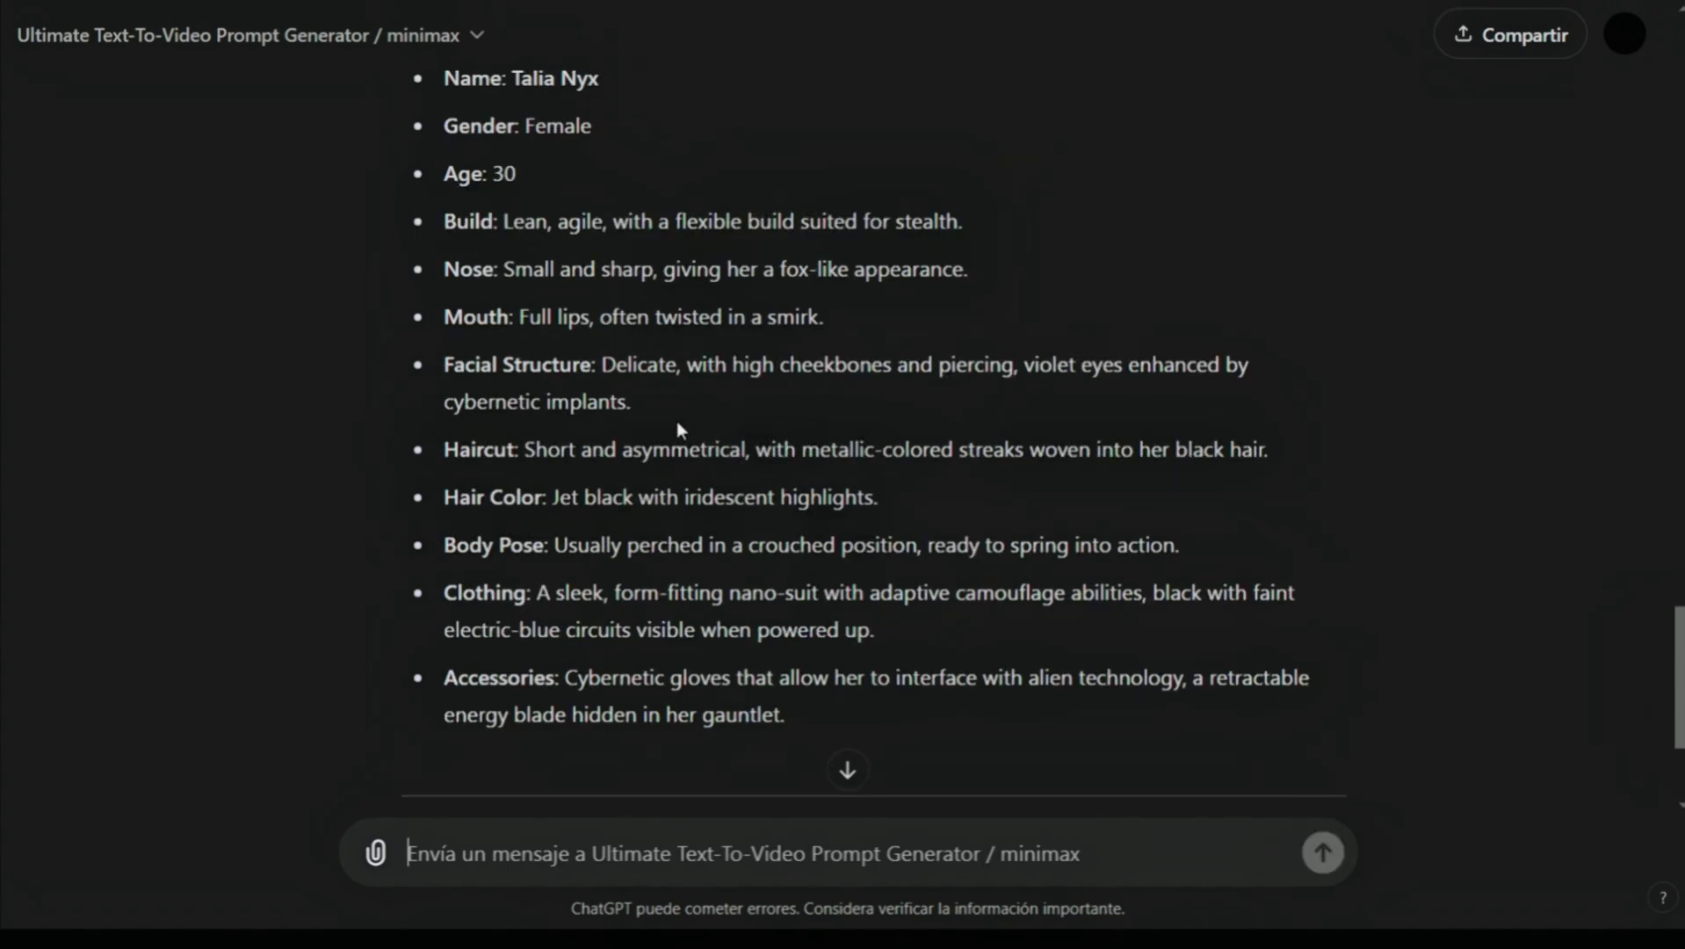
# - Reply 'yes, please' after the character profiles to request the first scene's screenplay
pyautogui.scroll(-3, 662, 386)
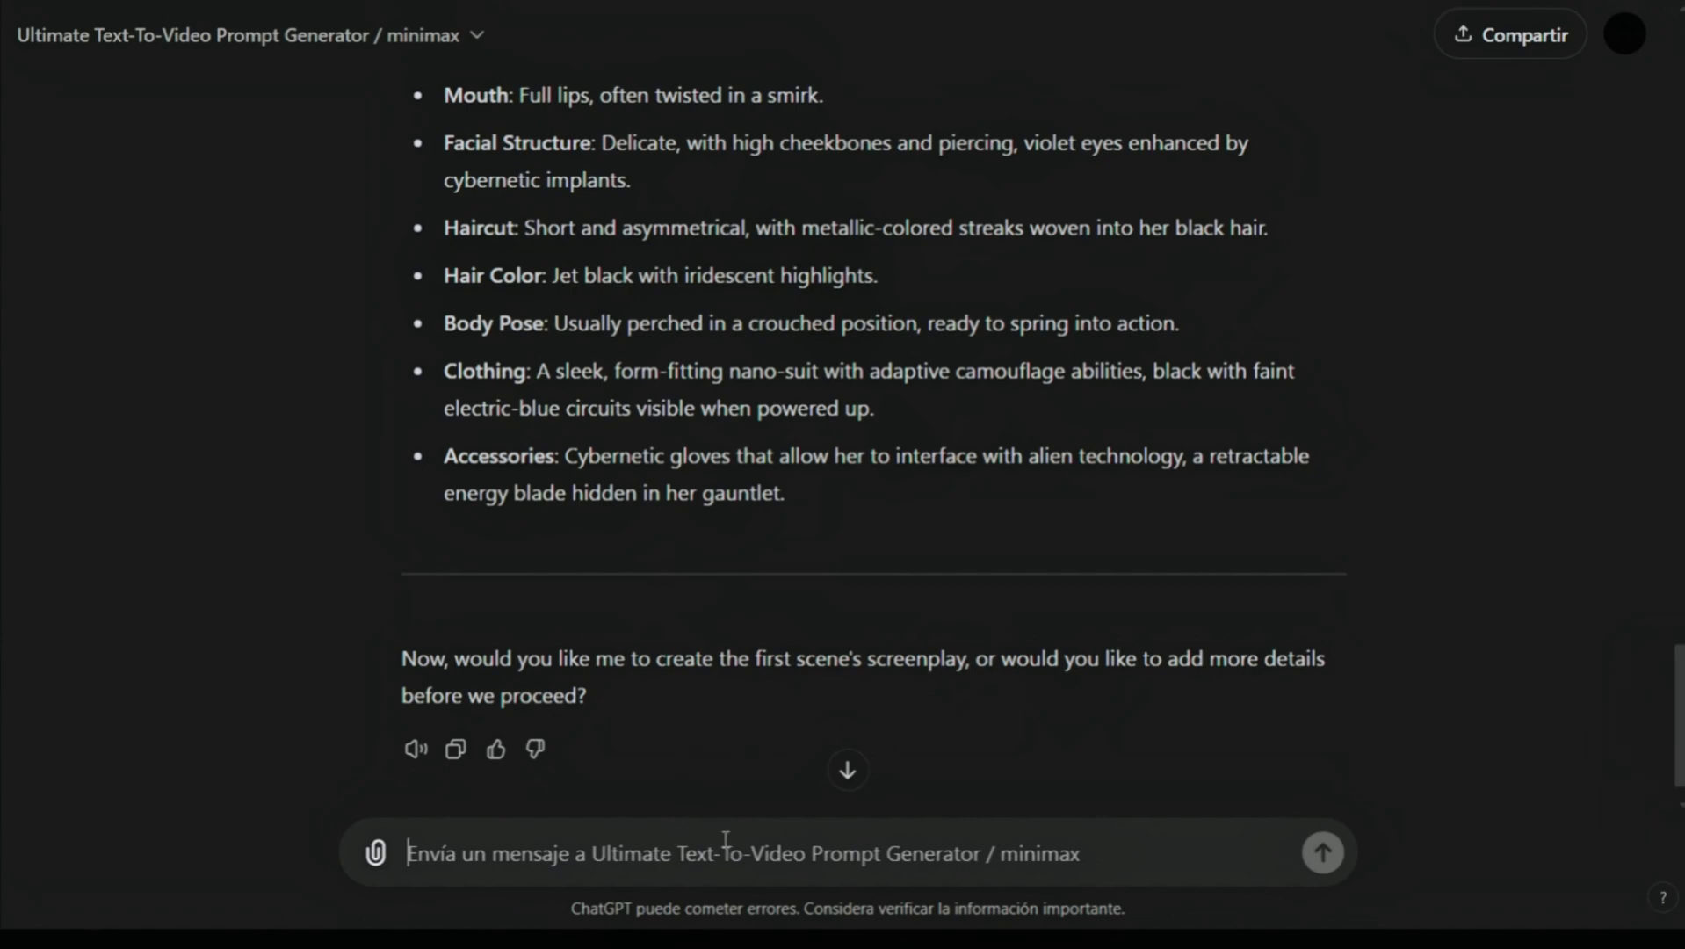
pyautogui.write('yes, please')
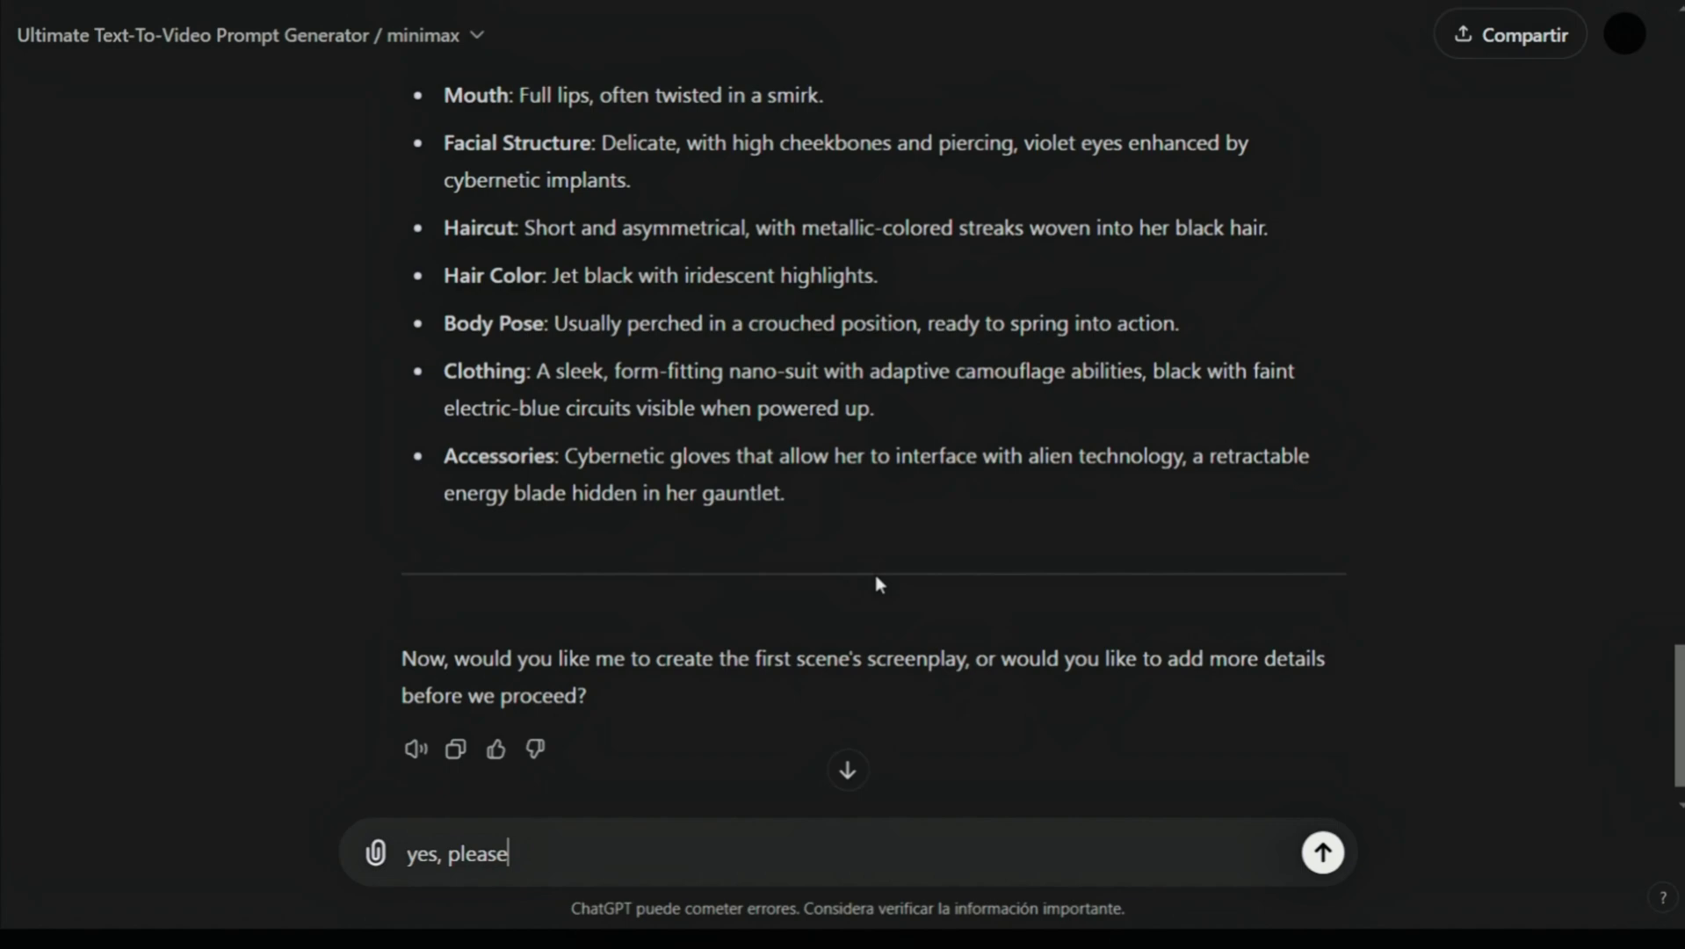
pyautogui.press('Return')
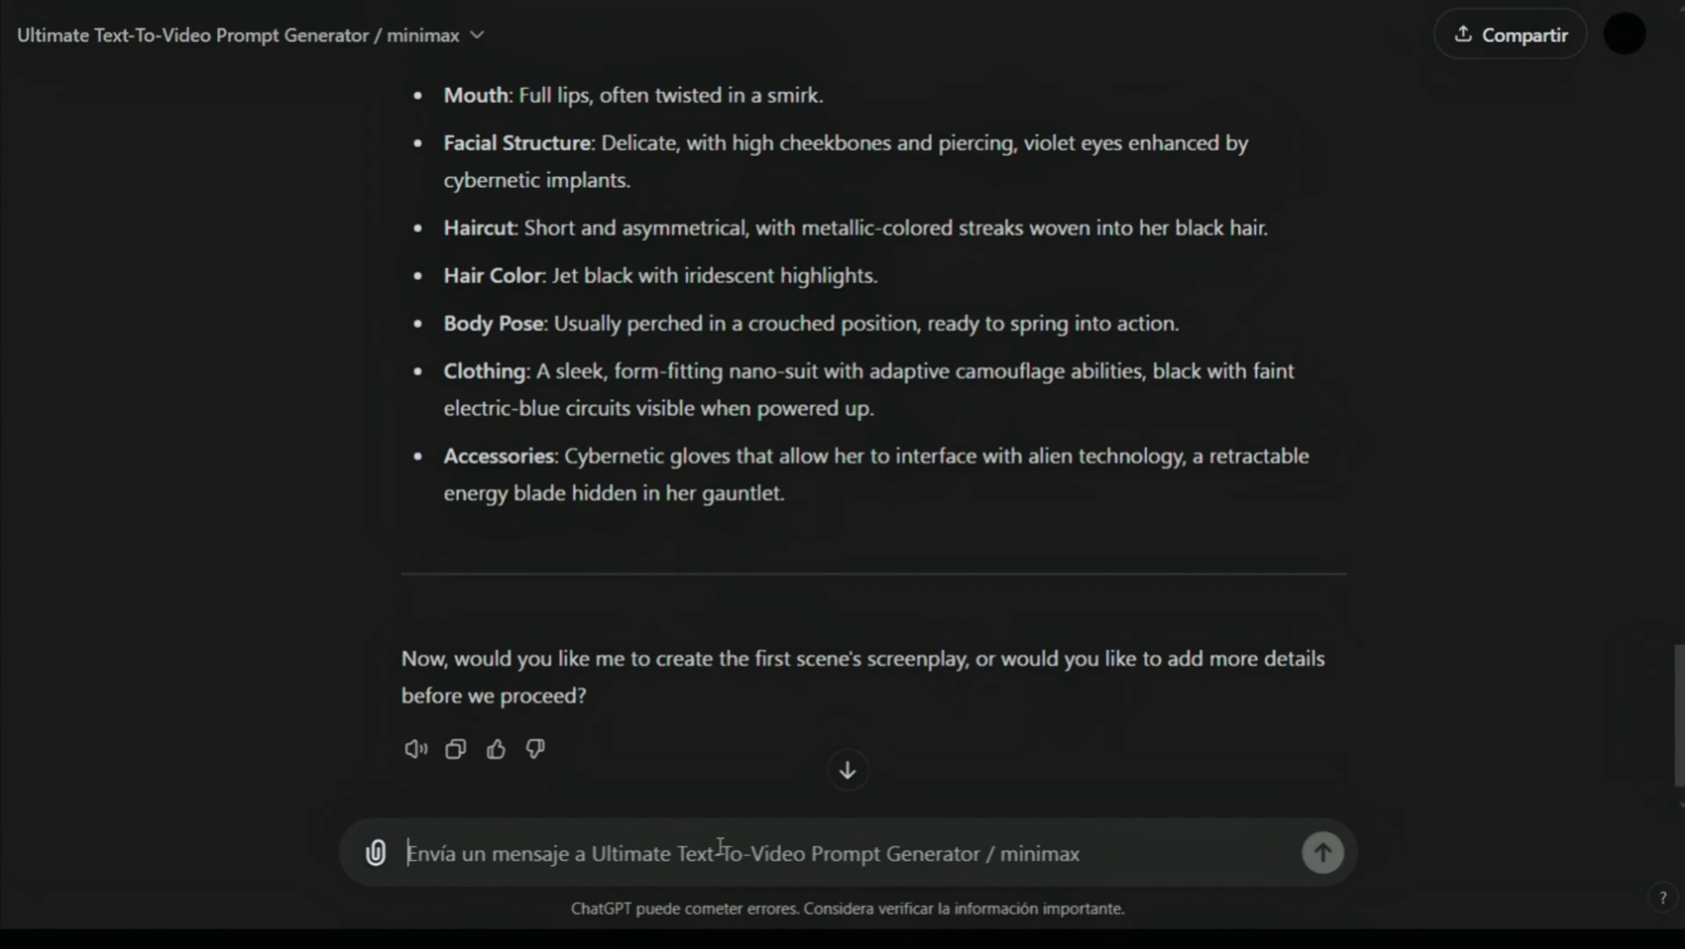
pyautogui.write('y')
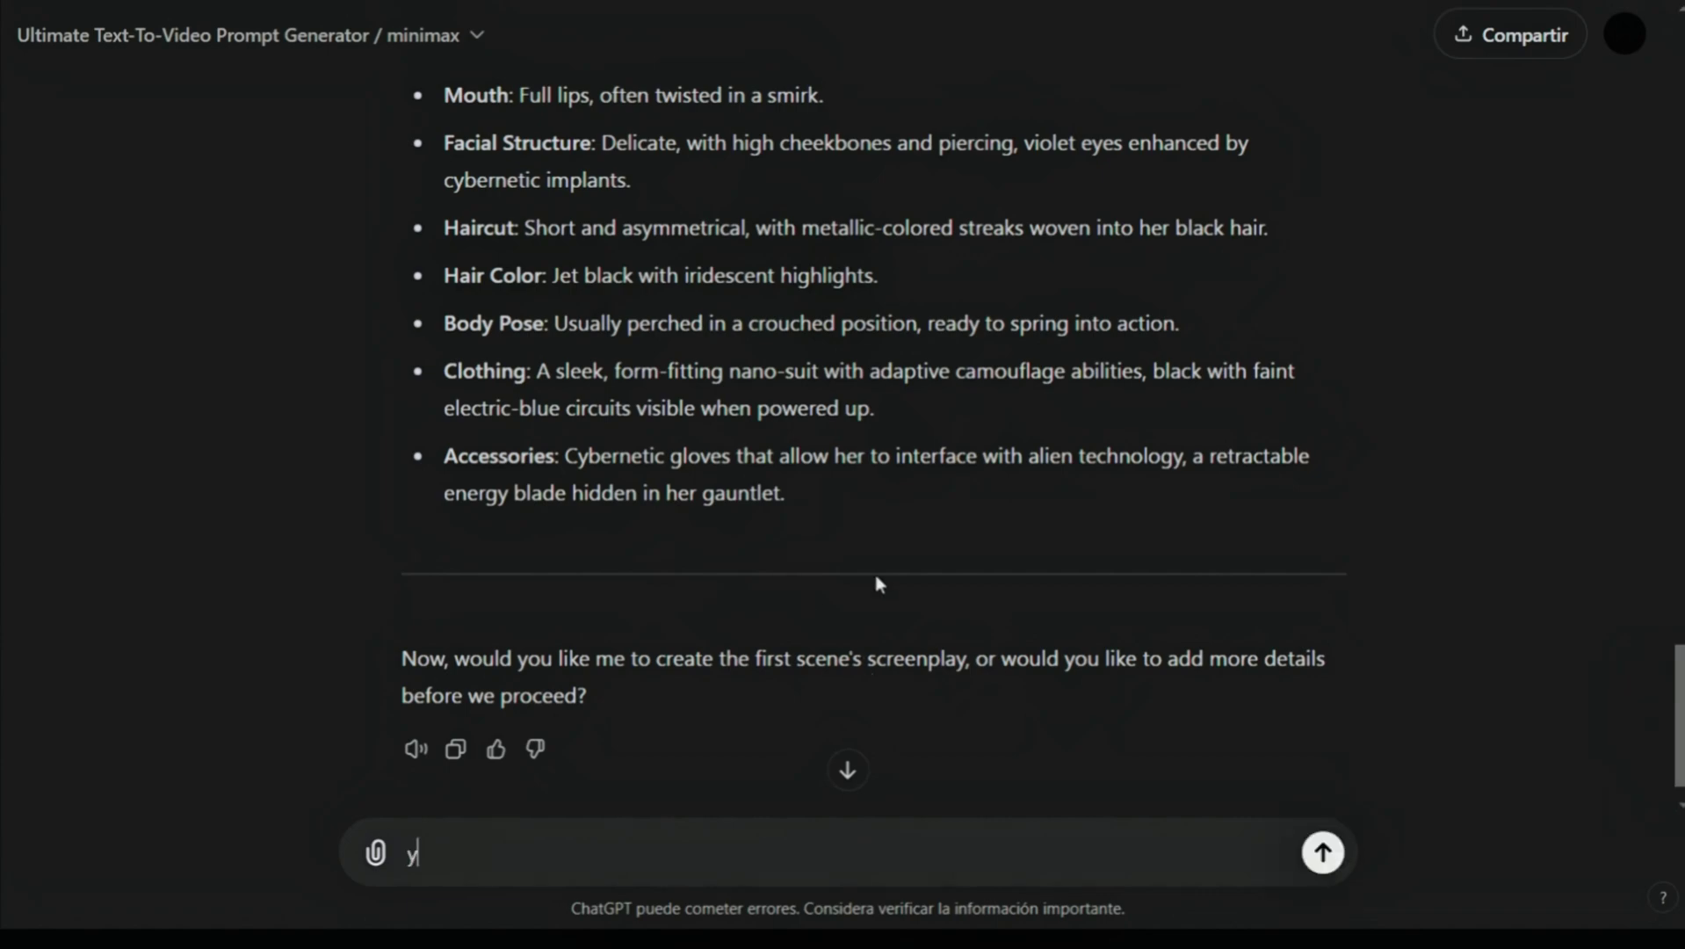
pyautogui.write('es, please')
pyautogui.press('Return')
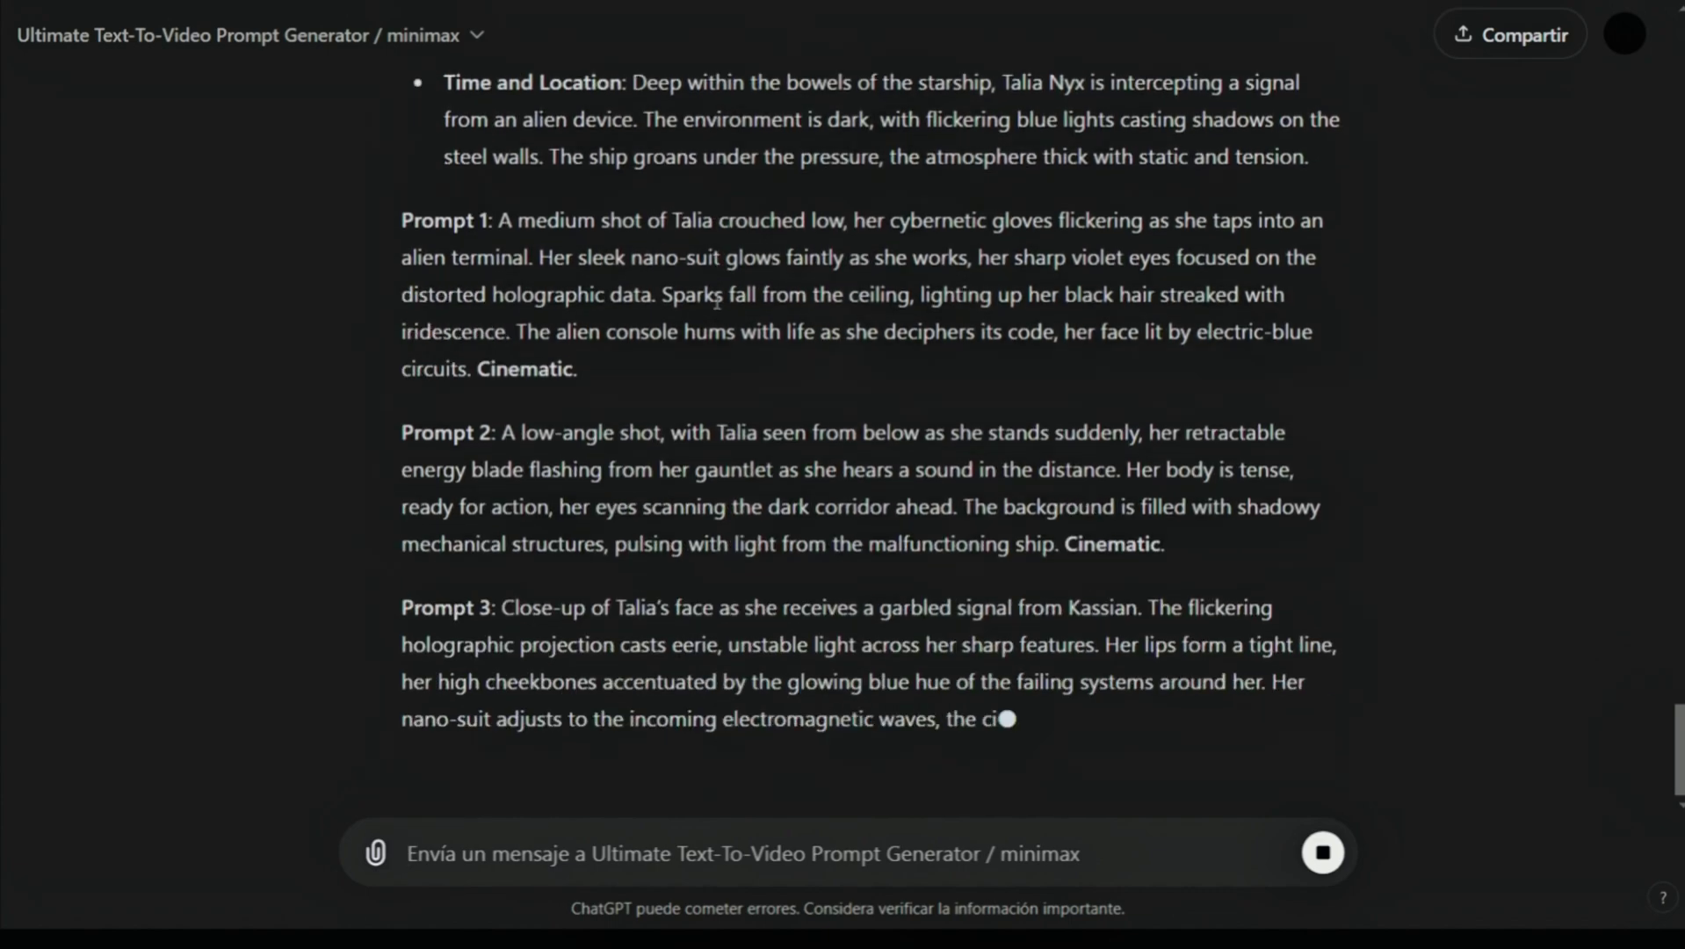
# - Review 'The Fractured Star' screenplay and select Kassian Ford's details and Prompt 1's text
pyautogui.scroll(10, 486, 429)
pyautogui.moveTo(726, 357); pyautogui.dragTo(1041, 431)
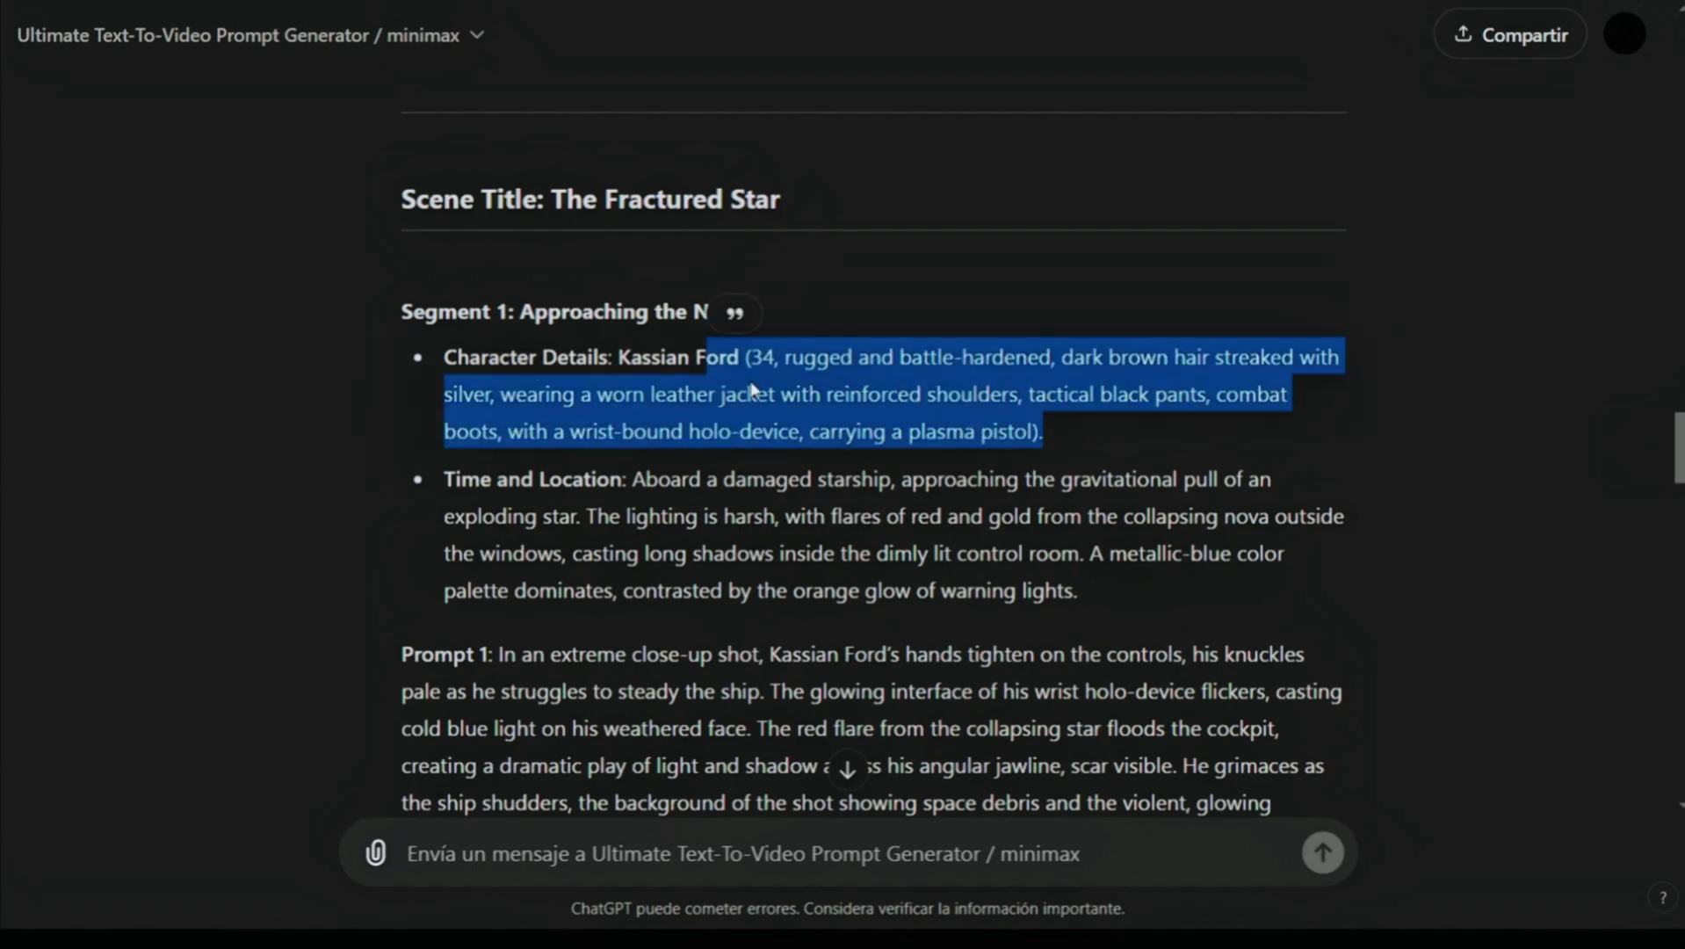
pyautogui.moveTo(621, 357); pyautogui.dragTo(1043, 431)
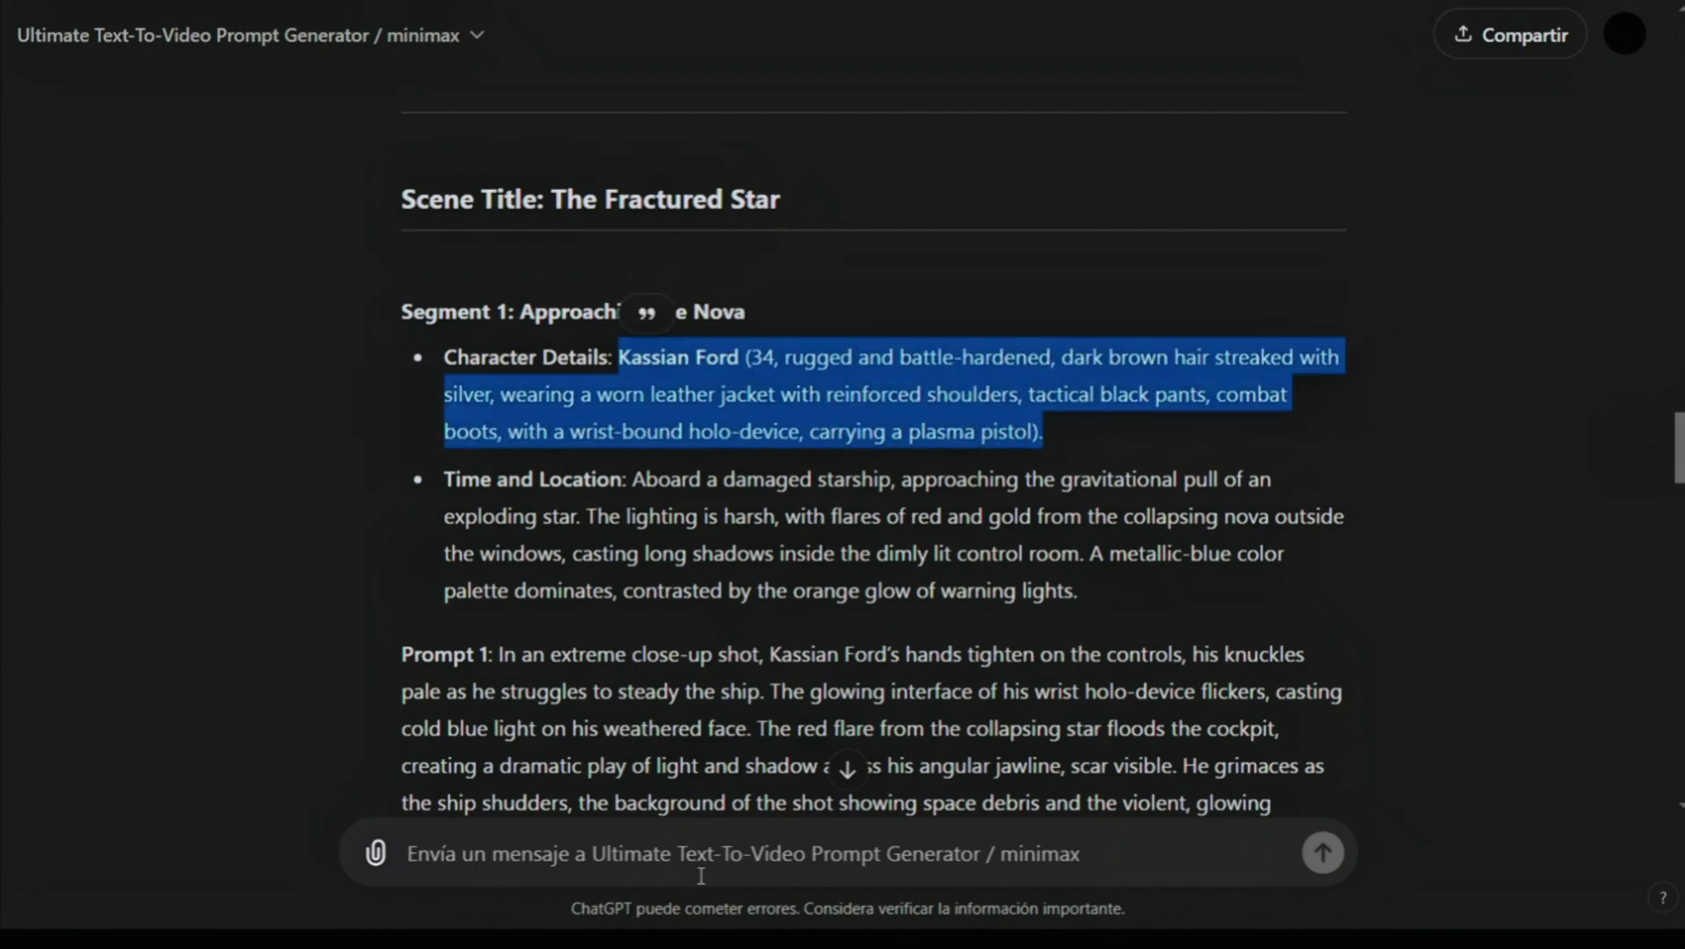
pyautogui.click(606, 334)
pyautogui.scroll(-3, 631, 511)
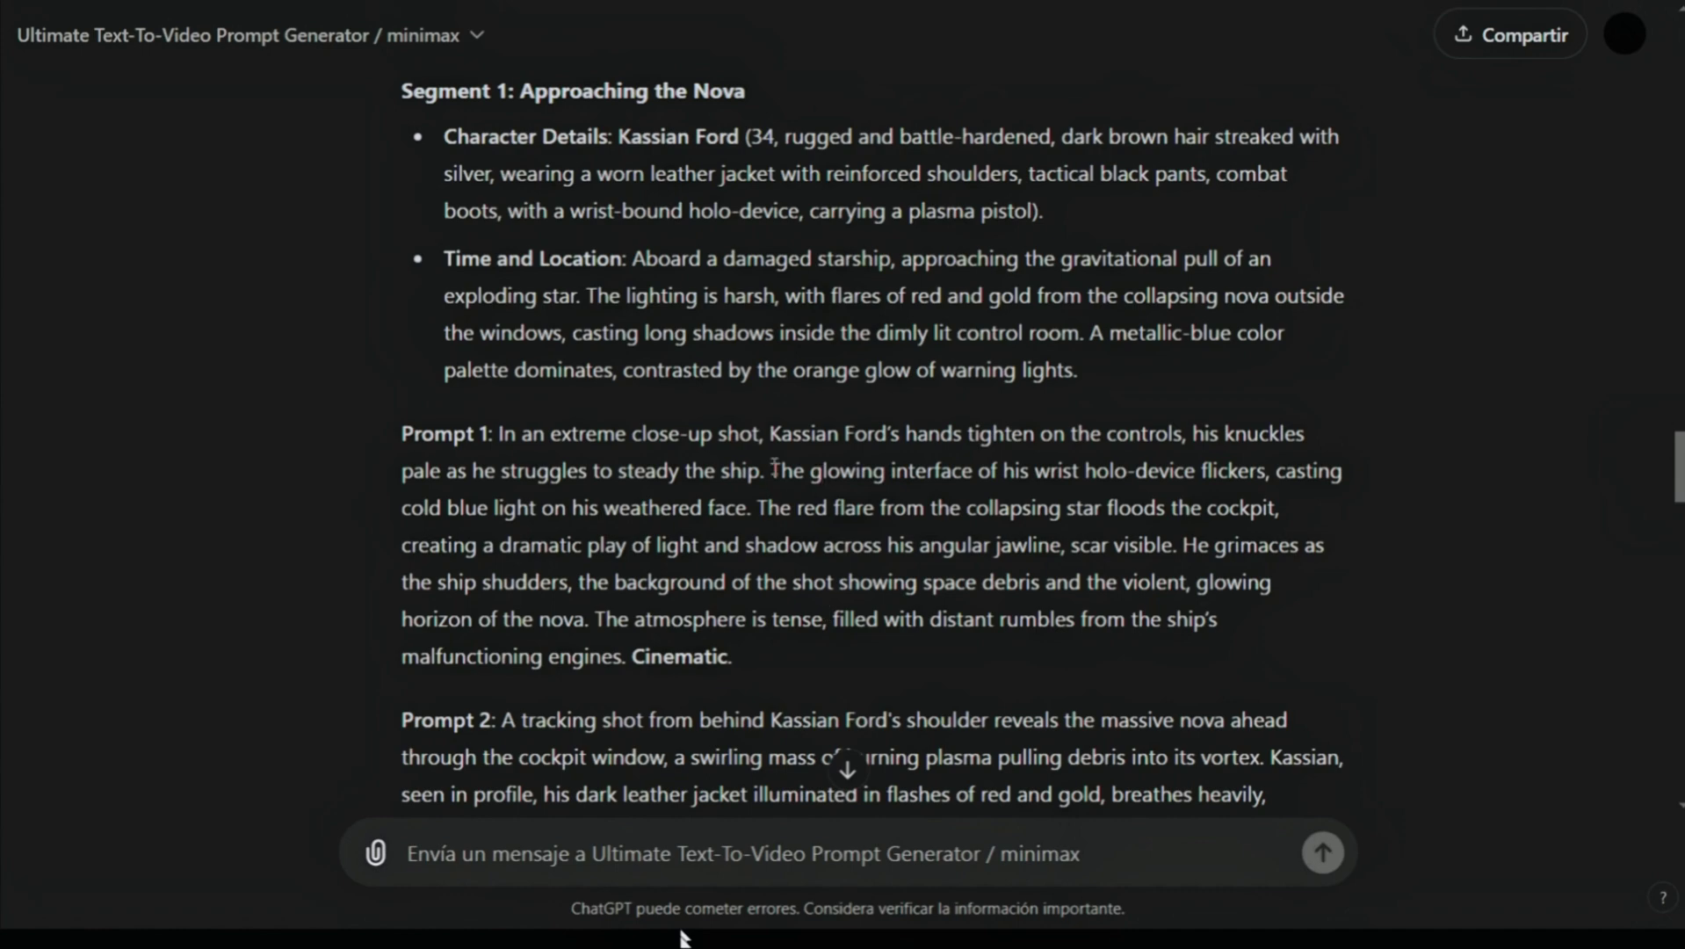
pyautogui.scroll(-5, 563, 582)
pyautogui.moveTo(409, 430); pyautogui.dragTo(1138, 674)
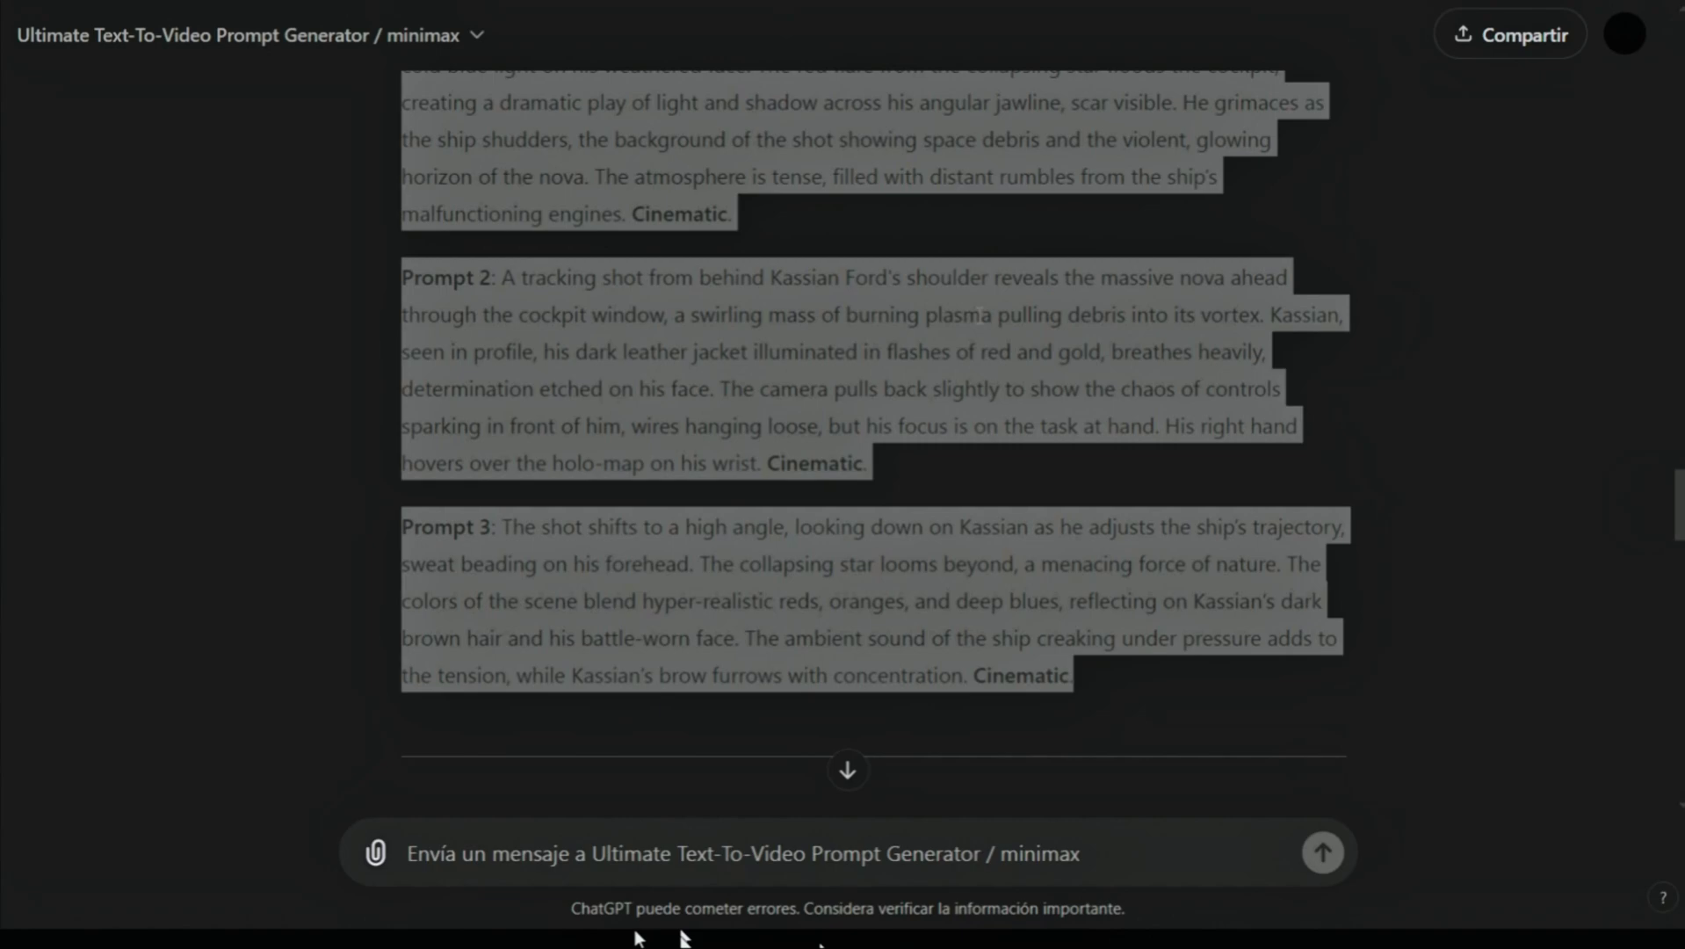
pyautogui.click(519, 345)
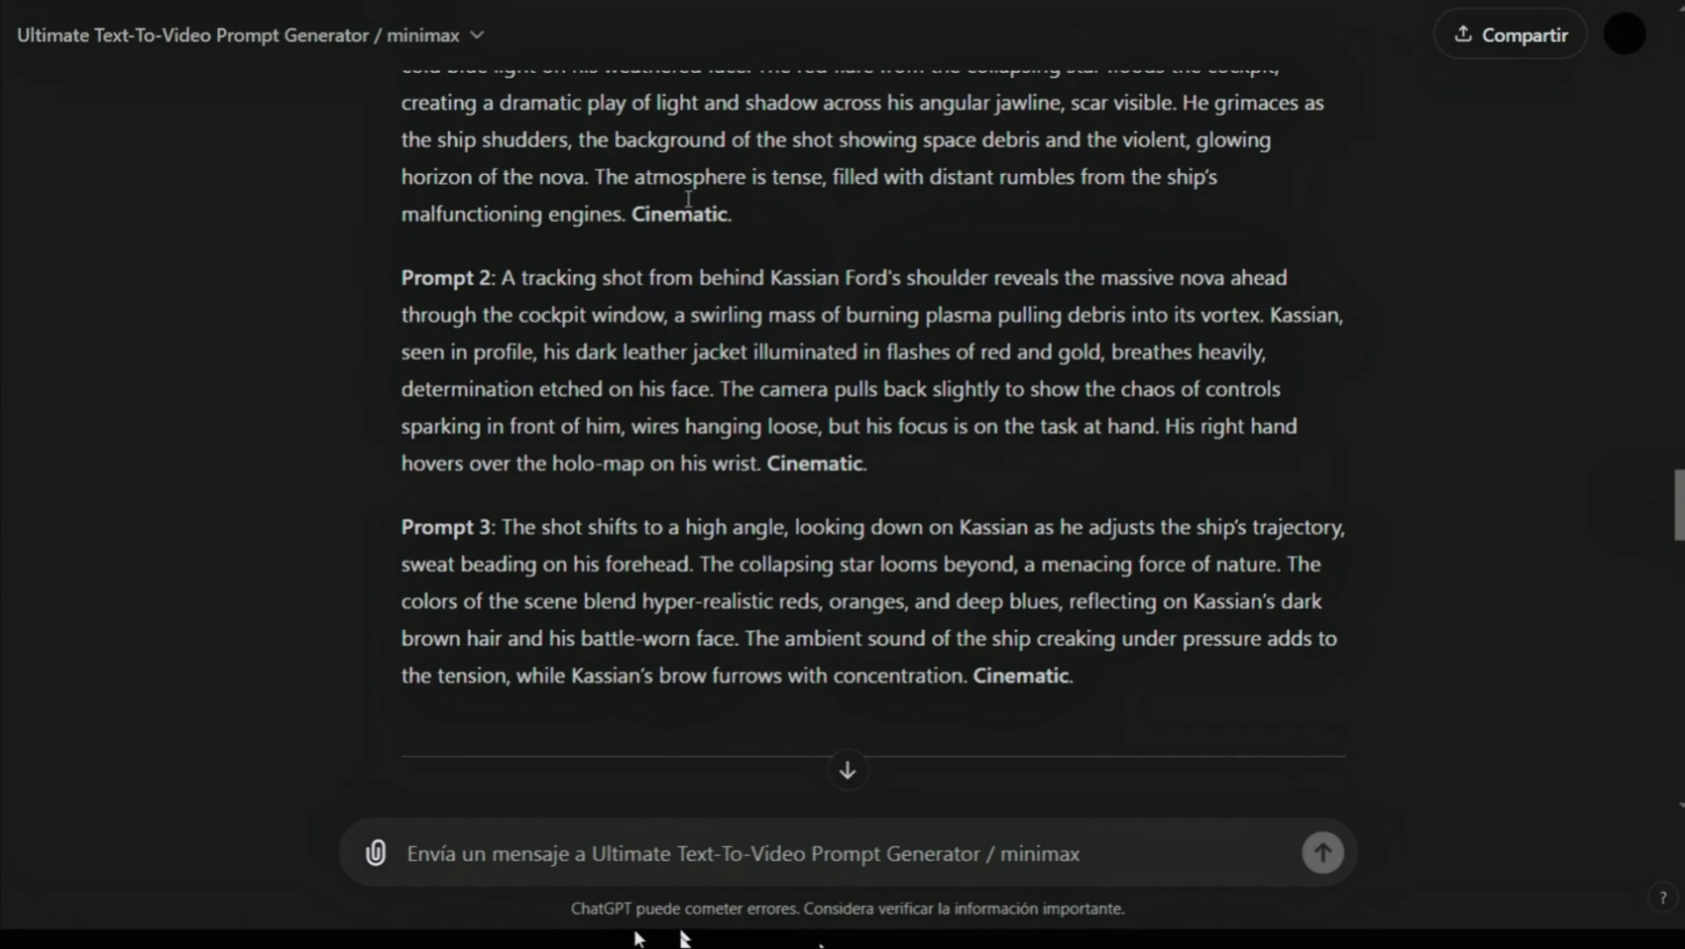
pyautogui.scroll(2, 694, 338)
pyautogui.scroll(-2, 651, 323)
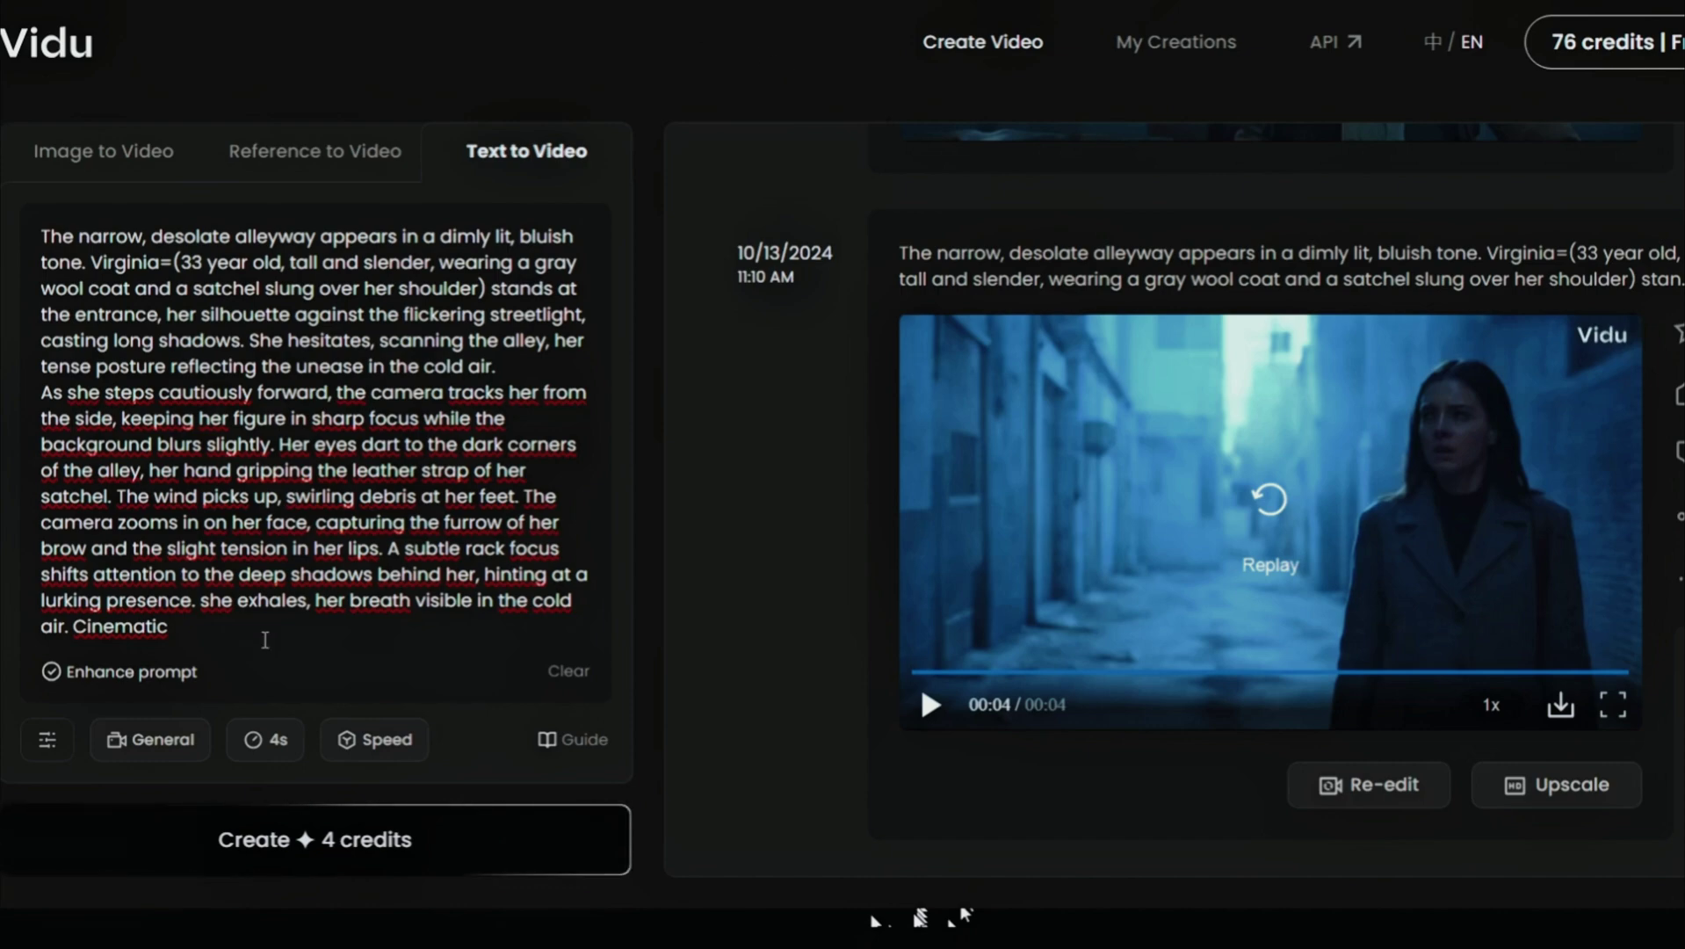
# - Replace the alley prompt with the Kassian cockpit close-up prompt and create a 4-second video
pyautogui.moveTo(168, 626); pyautogui.dragTo(41, 234)
pyautogui.write('In an extreme close-up shot, Kassian Ford’s hands tighten on the controls, his knuckles pale as he struggles to steady the ship. The glowing interface of his wrist holo-device flickers, casting cold blue light on his weathered face. The red flare from the collapsing star floods the cockpit, creating a dramatic play of light and shadow across his angular jawline, scar visible. He grimaces as the ship shudders, the background of the shot showing space debris and the violent, glowing horizon of the nova. The atmosphere is tense, filled with distant rumbles from the ship’s malfunctioning engines. Cinematic.')
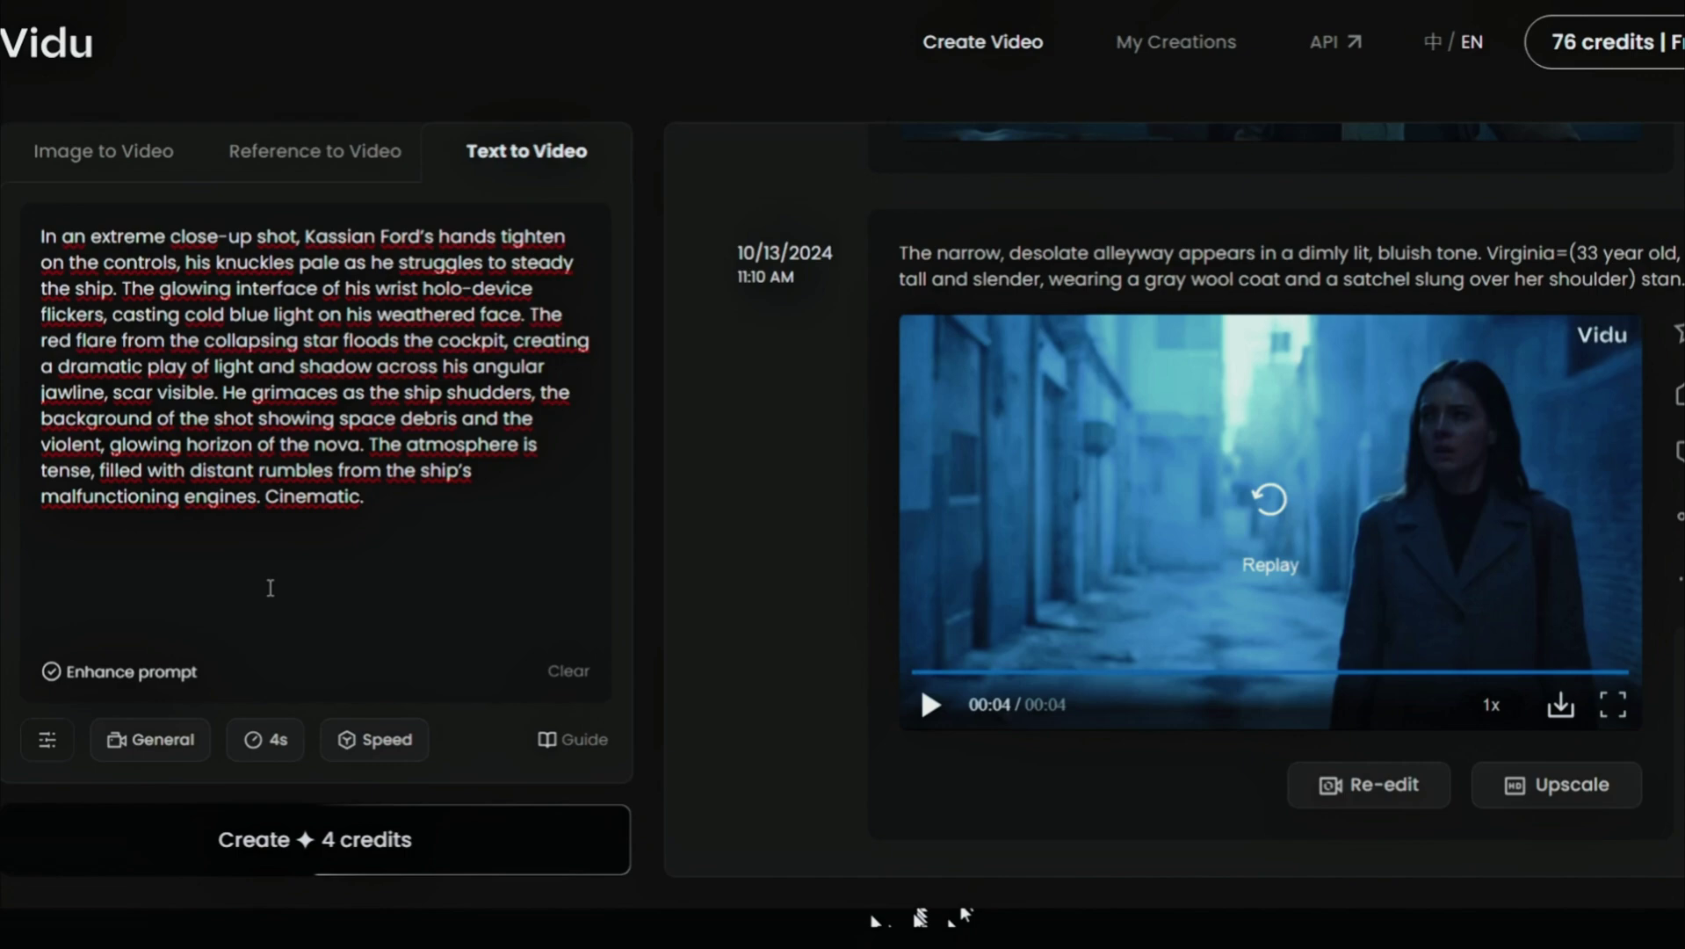
pyautogui.moveTo(270, 737)
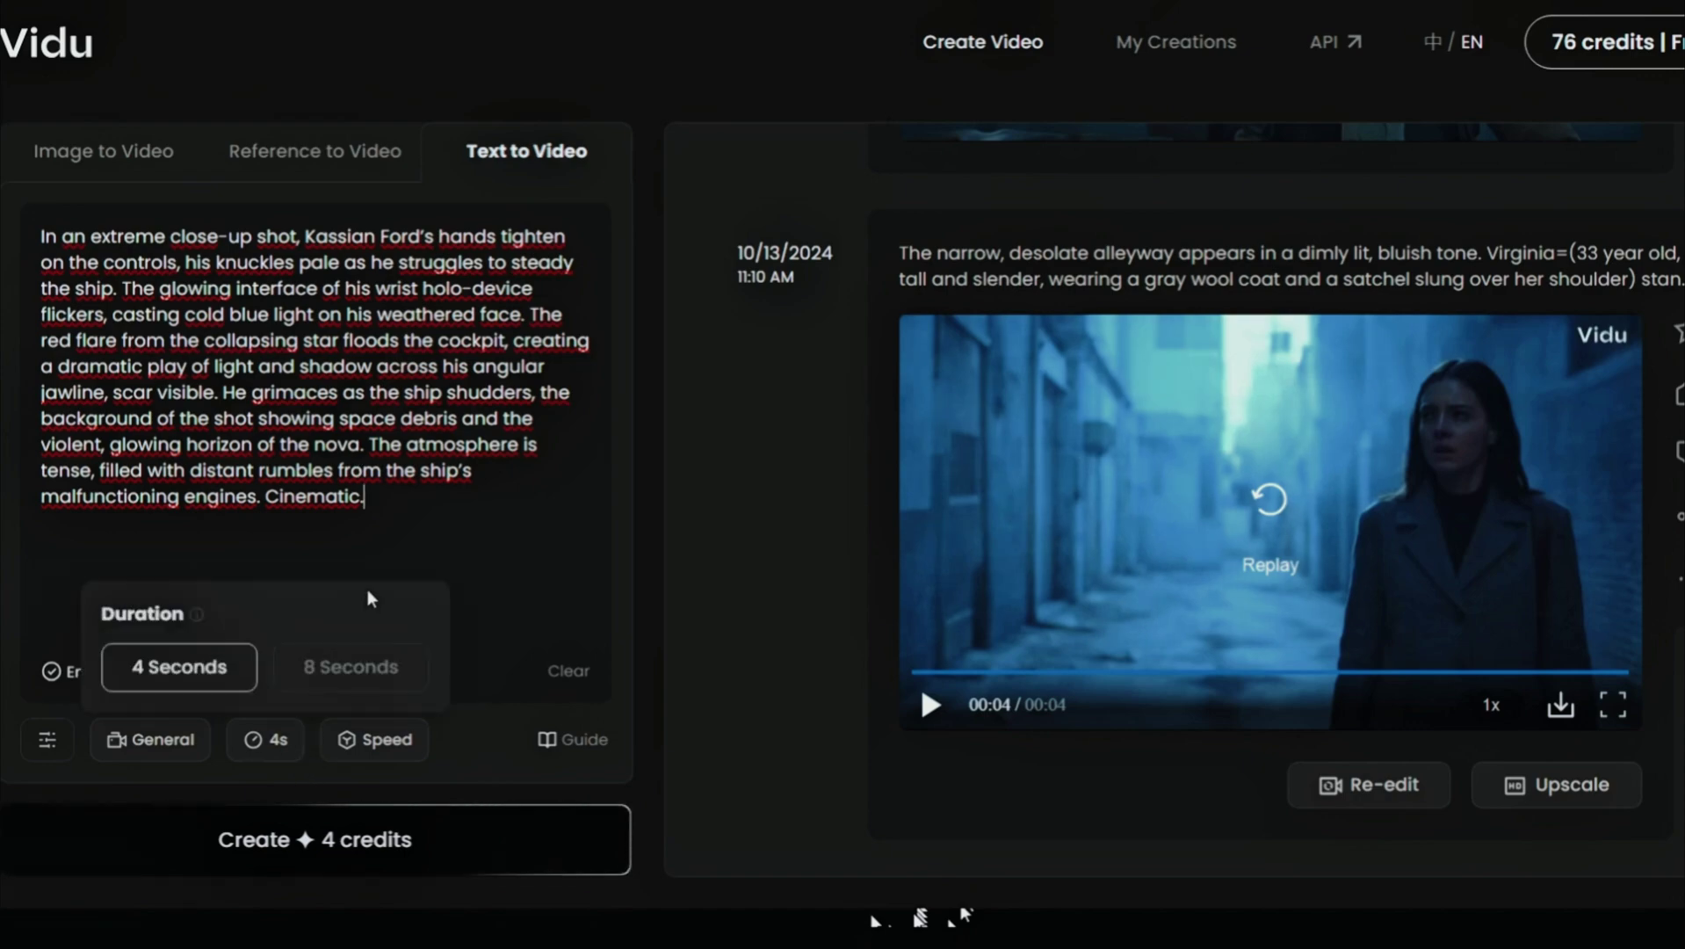
pyautogui.click(364, 538)
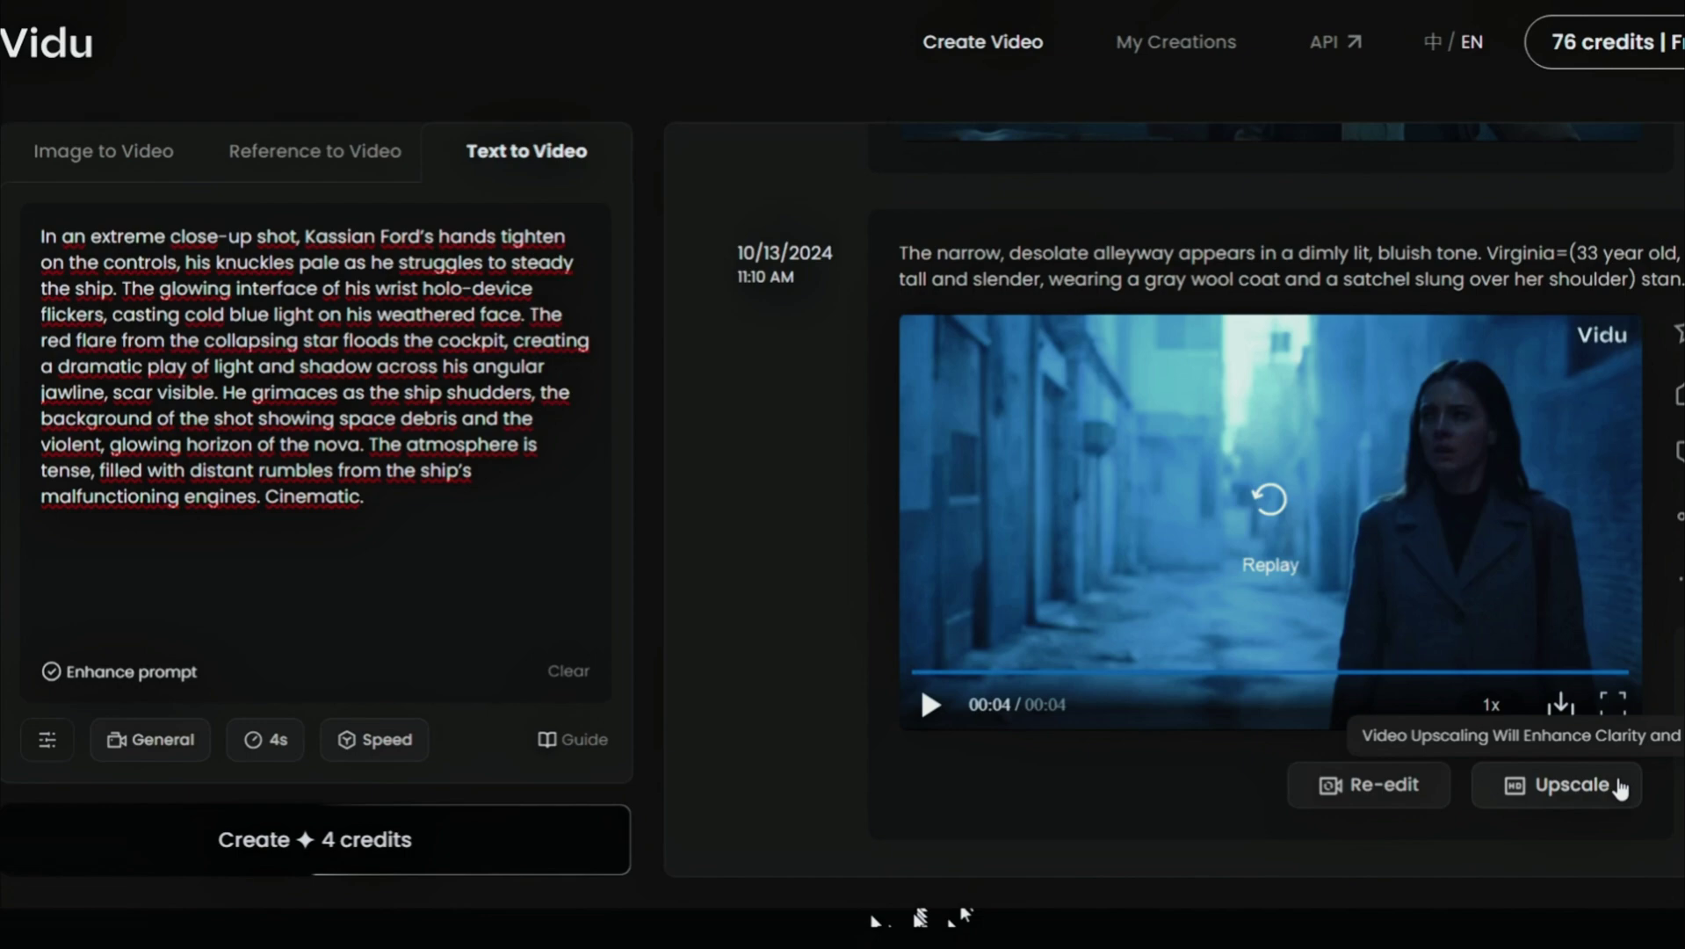
pyautogui.click(320, 838)
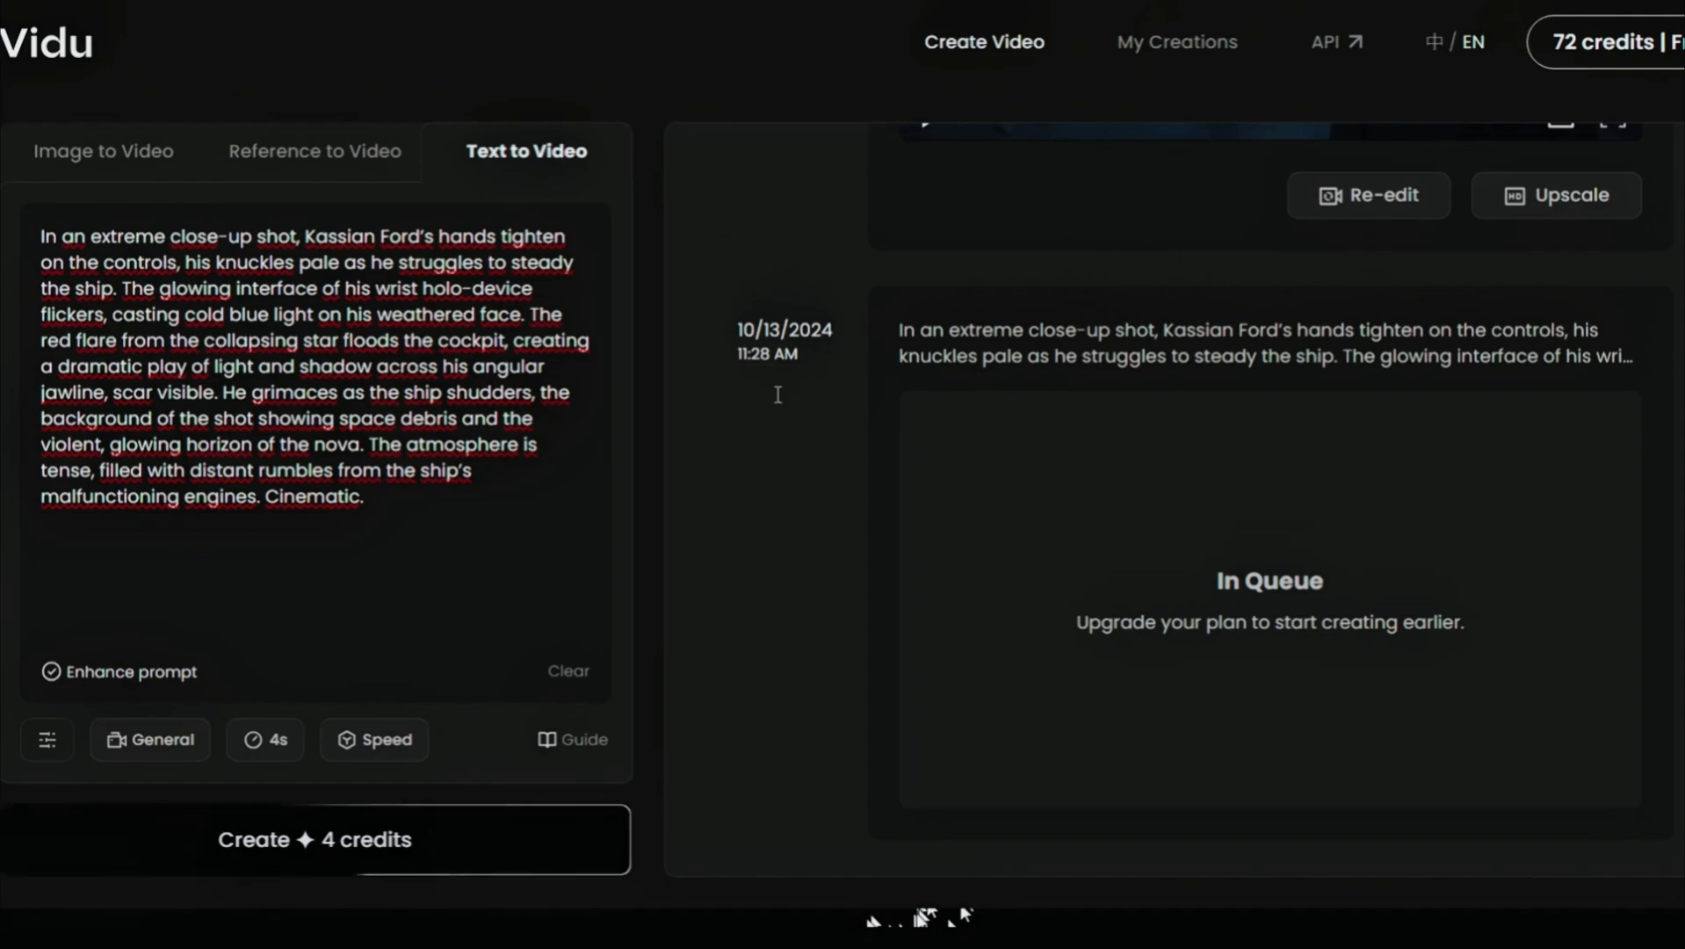
# - Paste the tracking-shot prompt over the previous one, create it, and dismiss the task limit warning
pyautogui.moveTo(362, 498); pyautogui.dragTo(35, 233)
pyautogui.write("A tracking shot from behind Kassian Ford's shoulder reveals the massive nova ahead through the cockpit window, a swirling mass of burning plasma pulling debris into its vortex. Kassian, seen in profile, his dark leather jacket illuminated in flashes of red and gold, breathes heavily, determination etched on his face. The camera pulls back slightly to show the chaos of controls sparking in front of him, wires hanging loose, but his focus is on the task at hand. His right hand hovers over the holo-map on his wrist. Cinematic.")
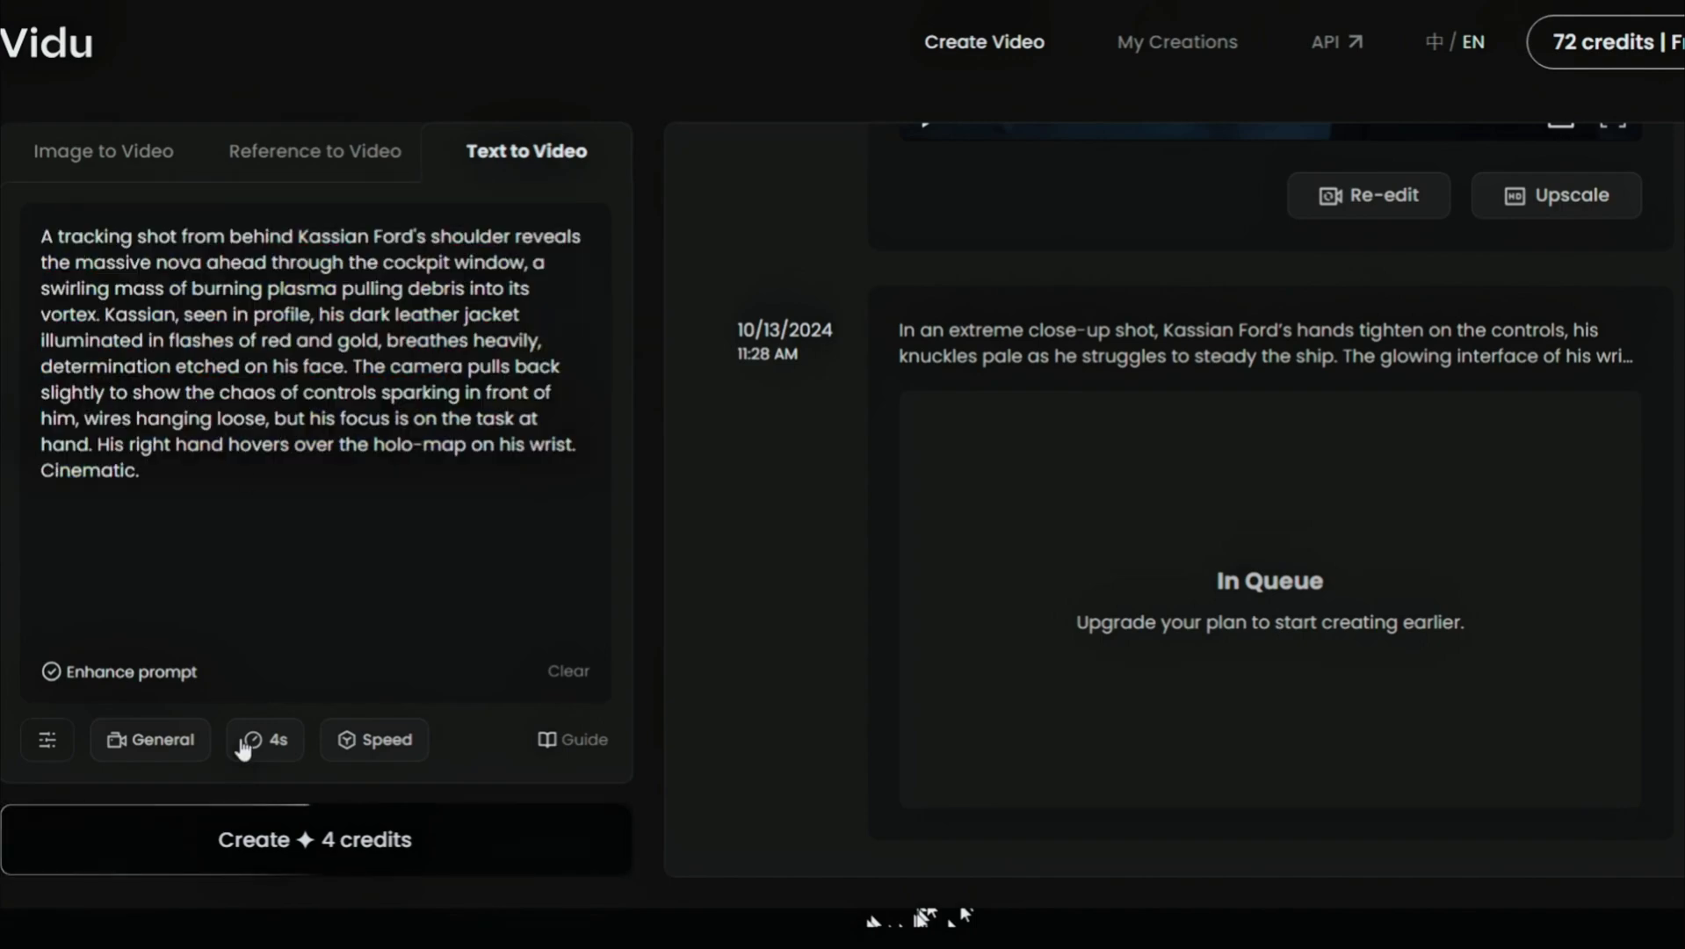
pyautogui.click(234, 836)
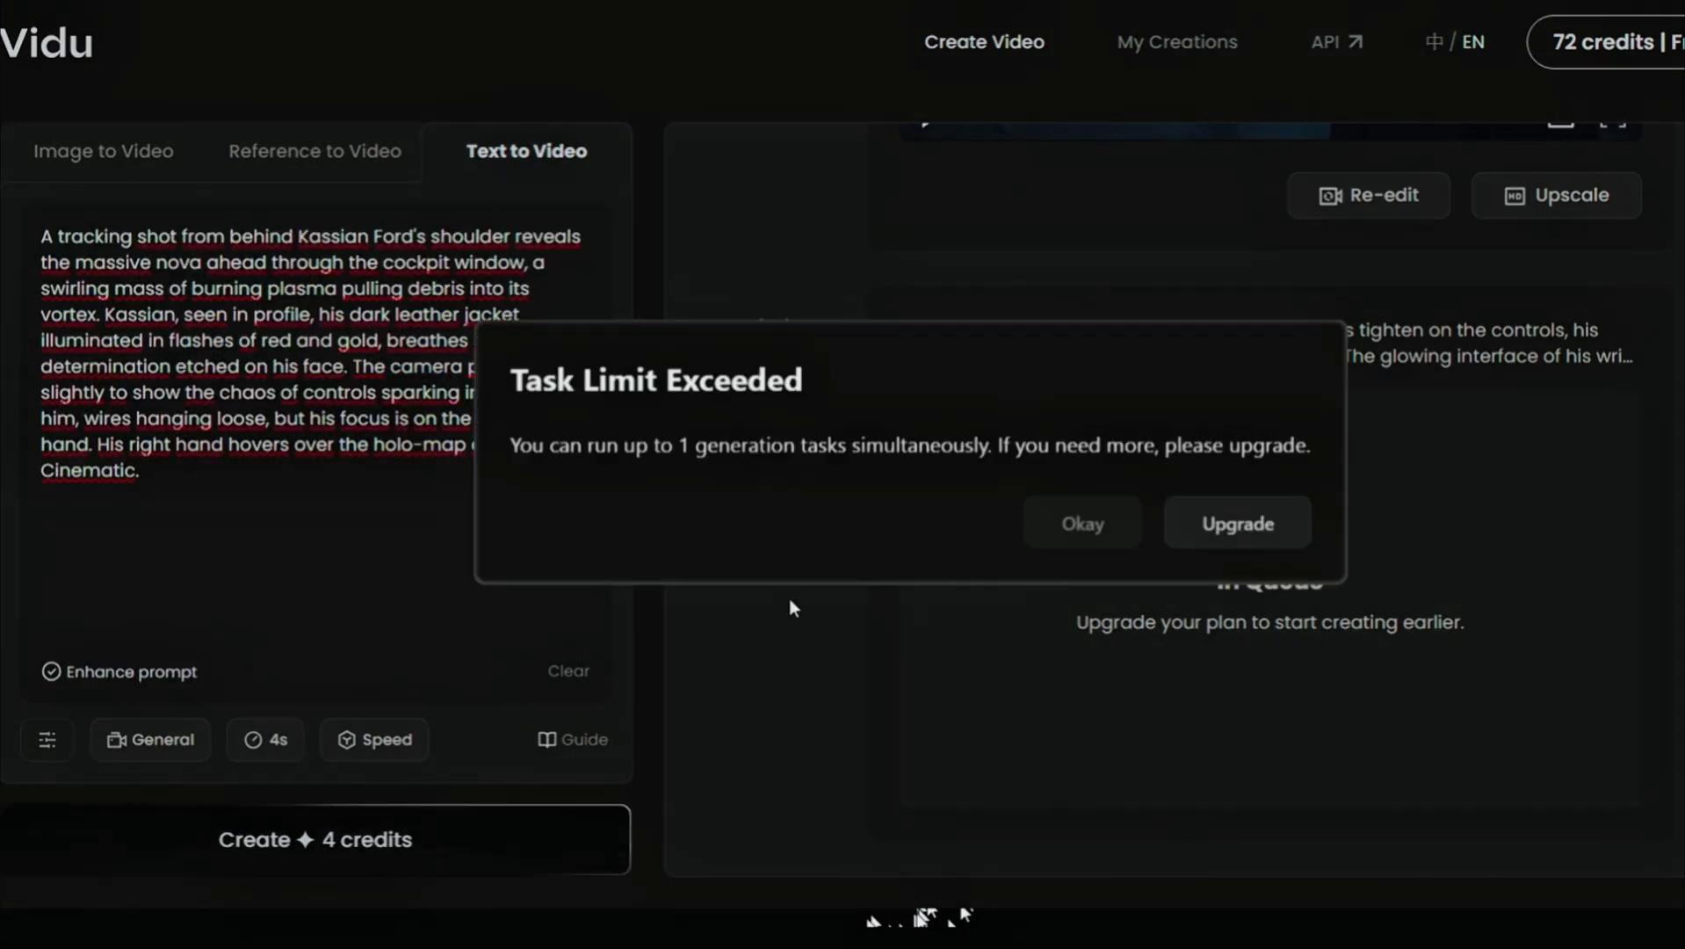
pyautogui.click(1090, 525)
pyautogui.scroll(3, 986, 379)
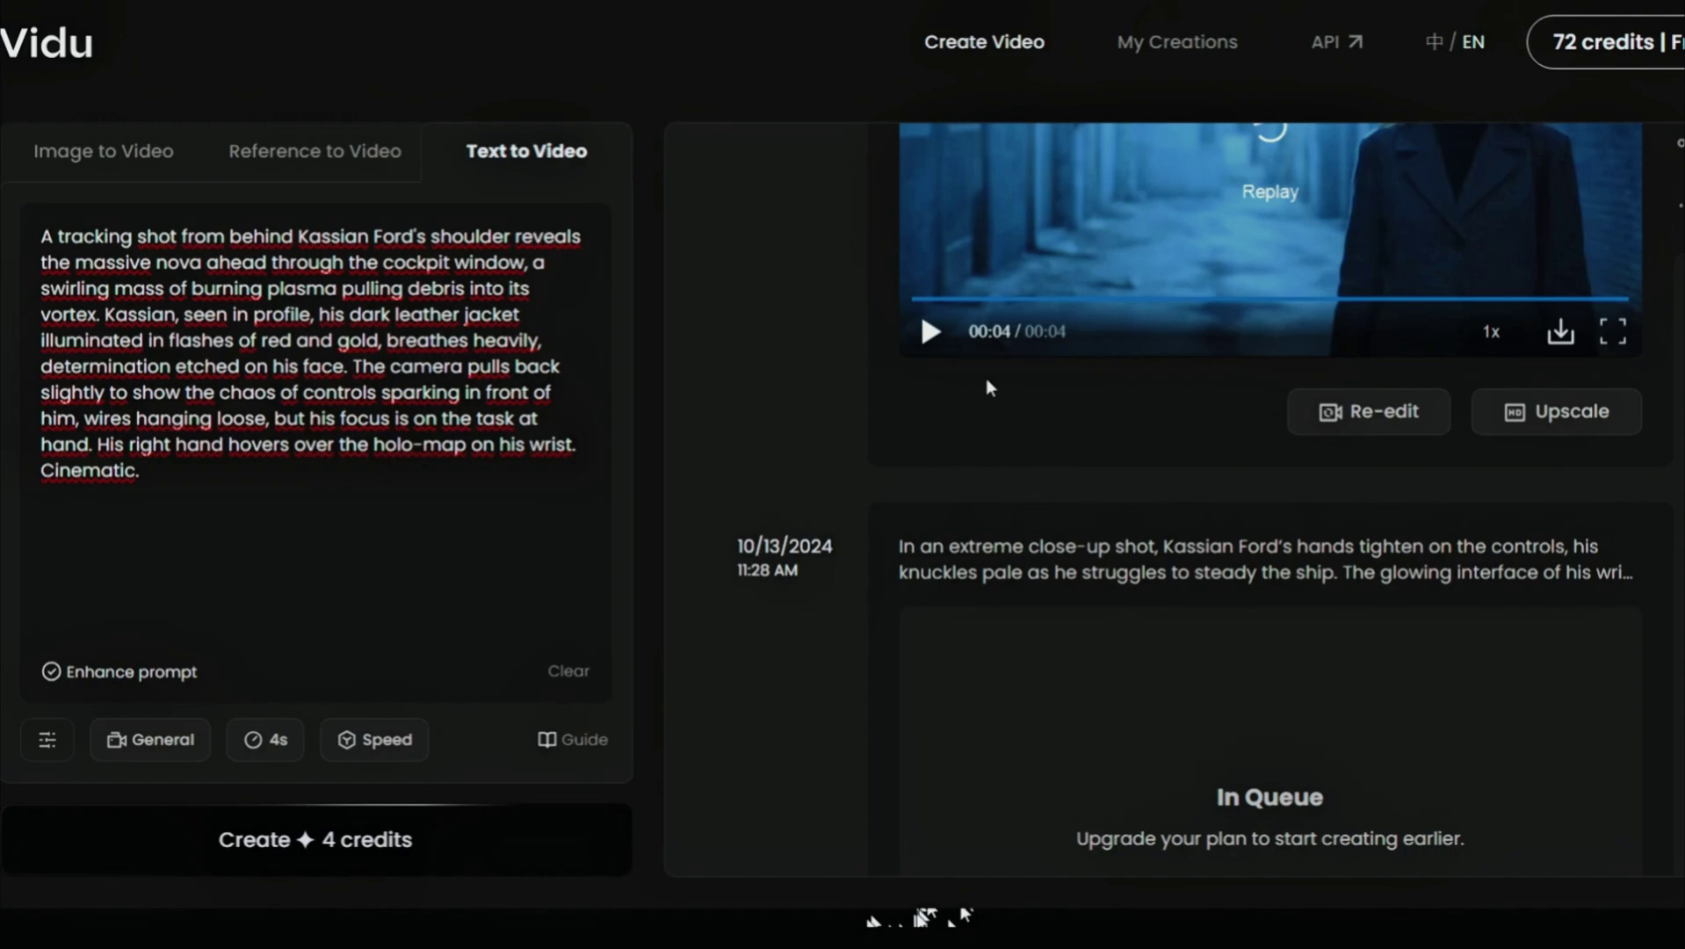
pyautogui.scroll(-3, 988, 389)
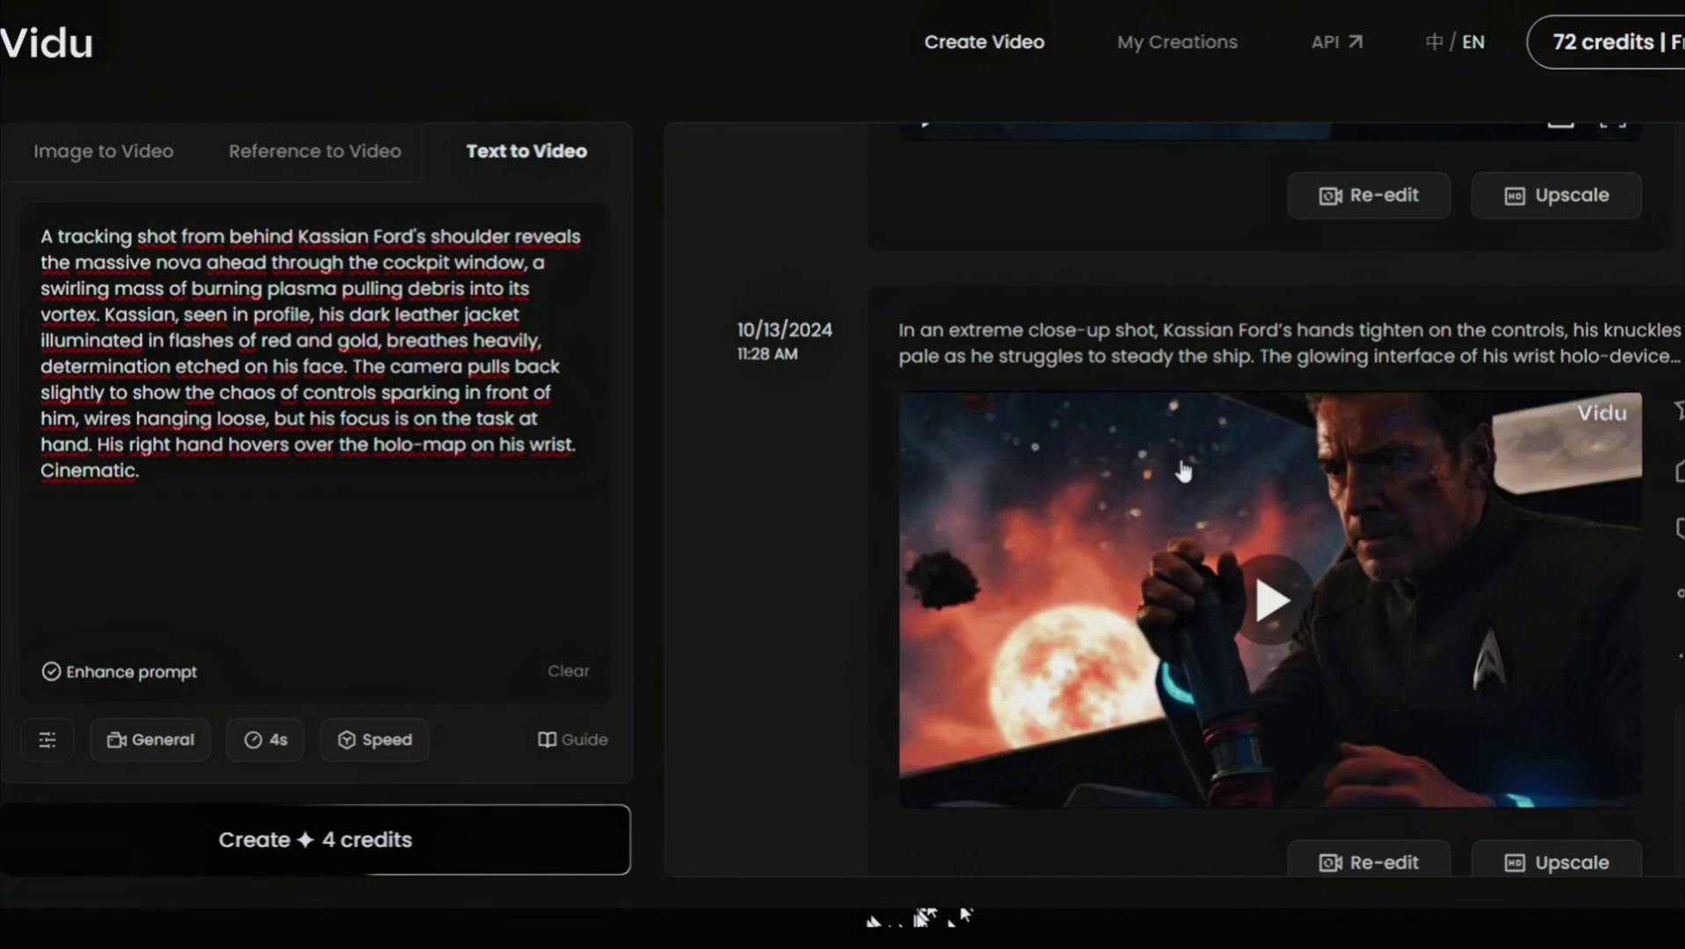
# - Play the earlier close-up clip, then reselect the tracking-shot prompt and generate it
pyautogui.click(1272, 602)
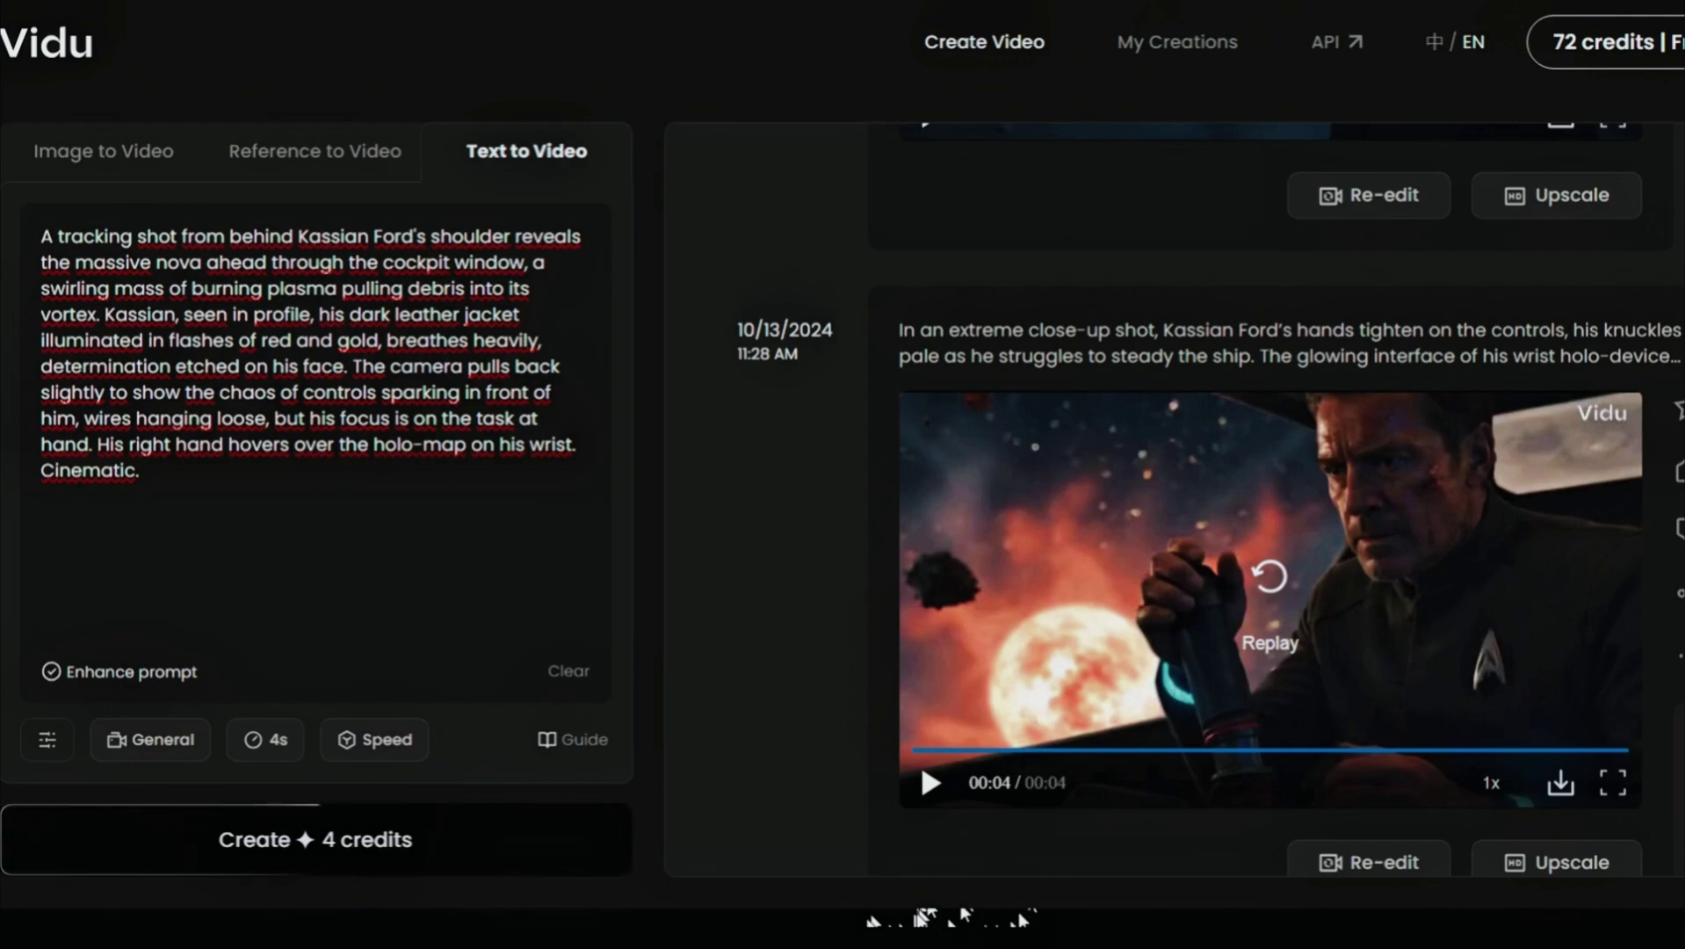
pyautogui.moveTo(350, 528); pyautogui.dragTo(18, 234)
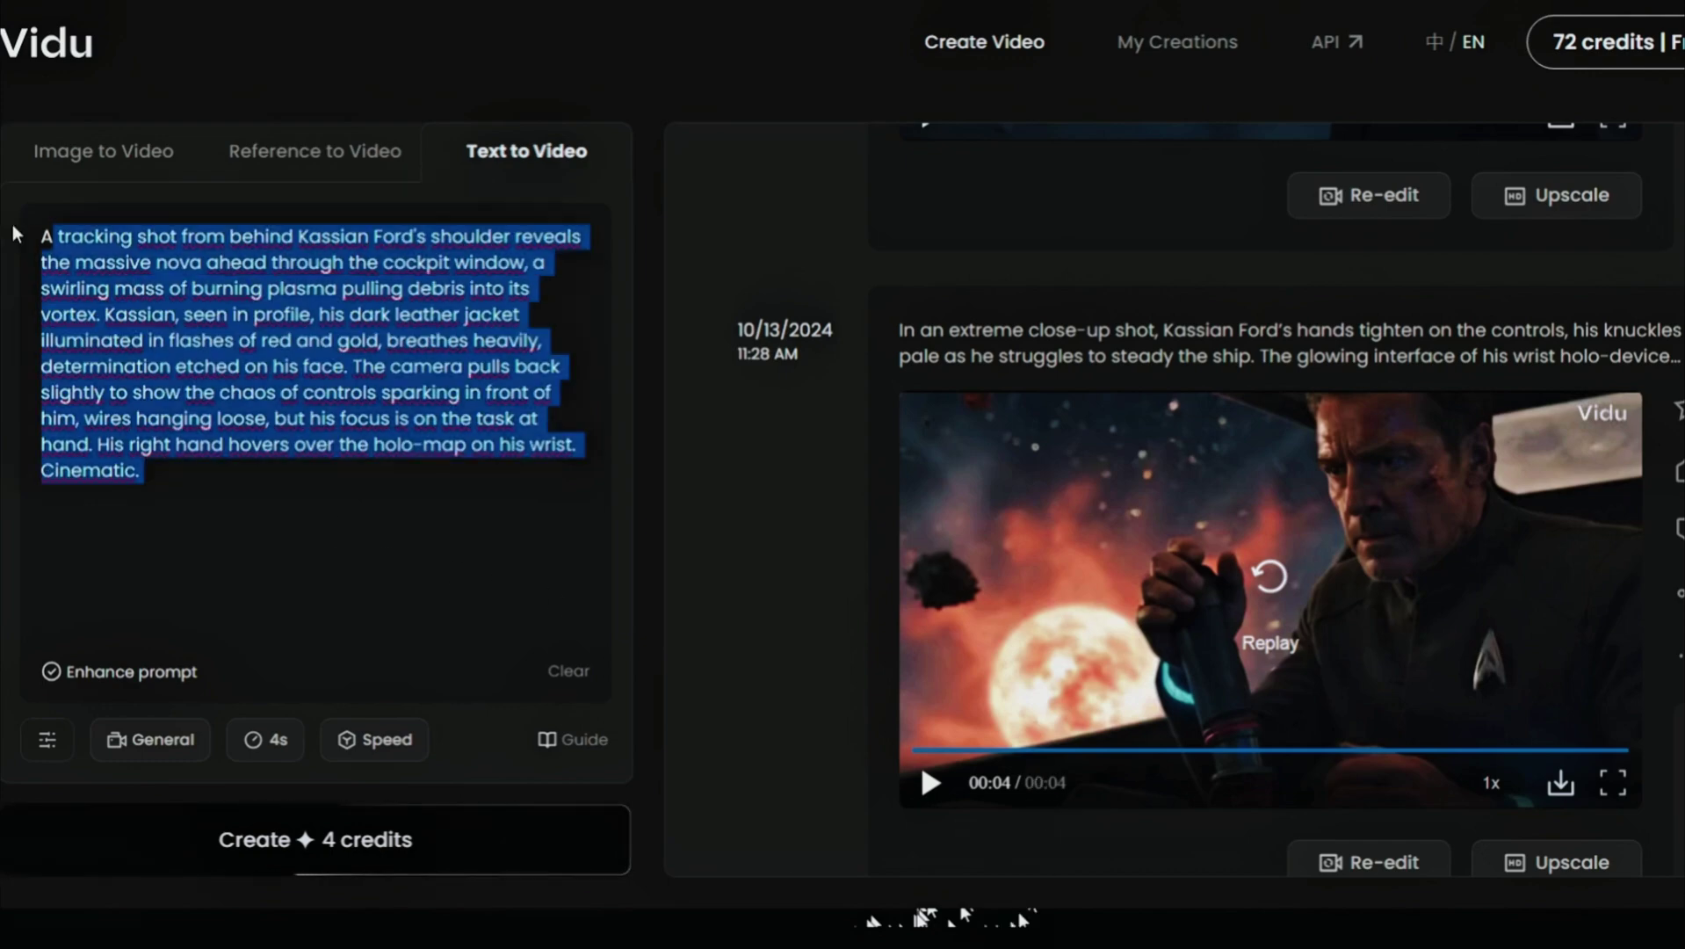
pyautogui.click(224, 466)
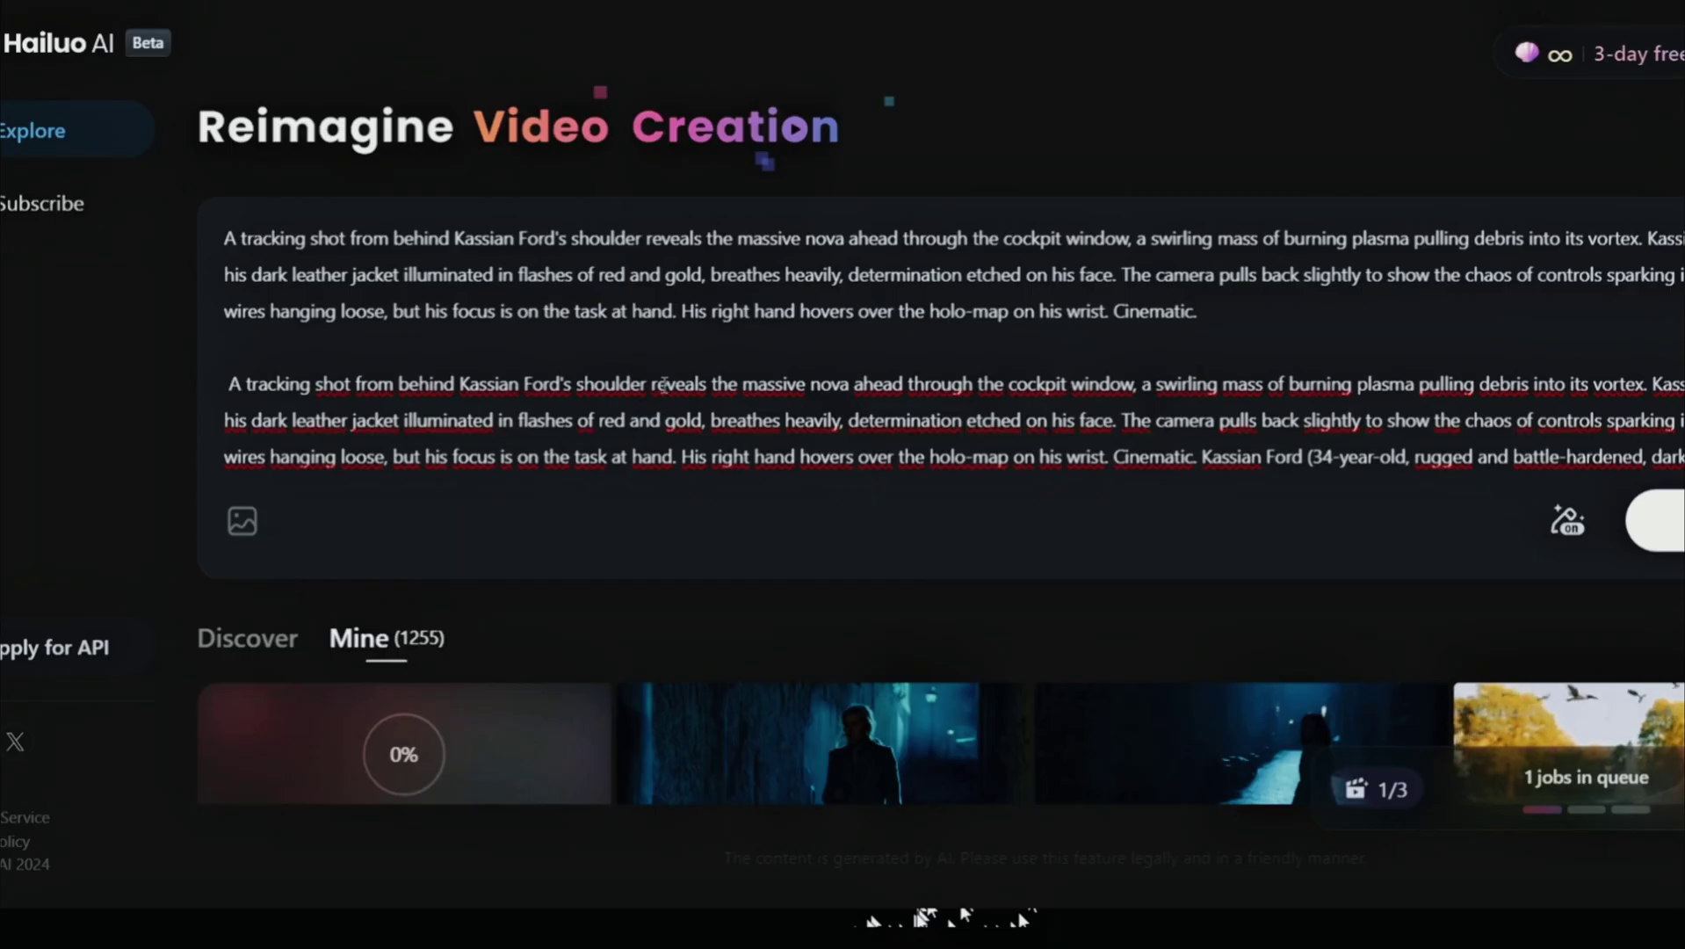
# - Queue the tracking-shot prompt in Hailuo AI, then replace it with the high-angle Kassian prompt
pyautogui.moveTo(227, 453); pyautogui.dragTo(130, 172)
pyautogui.press('BackSpace')
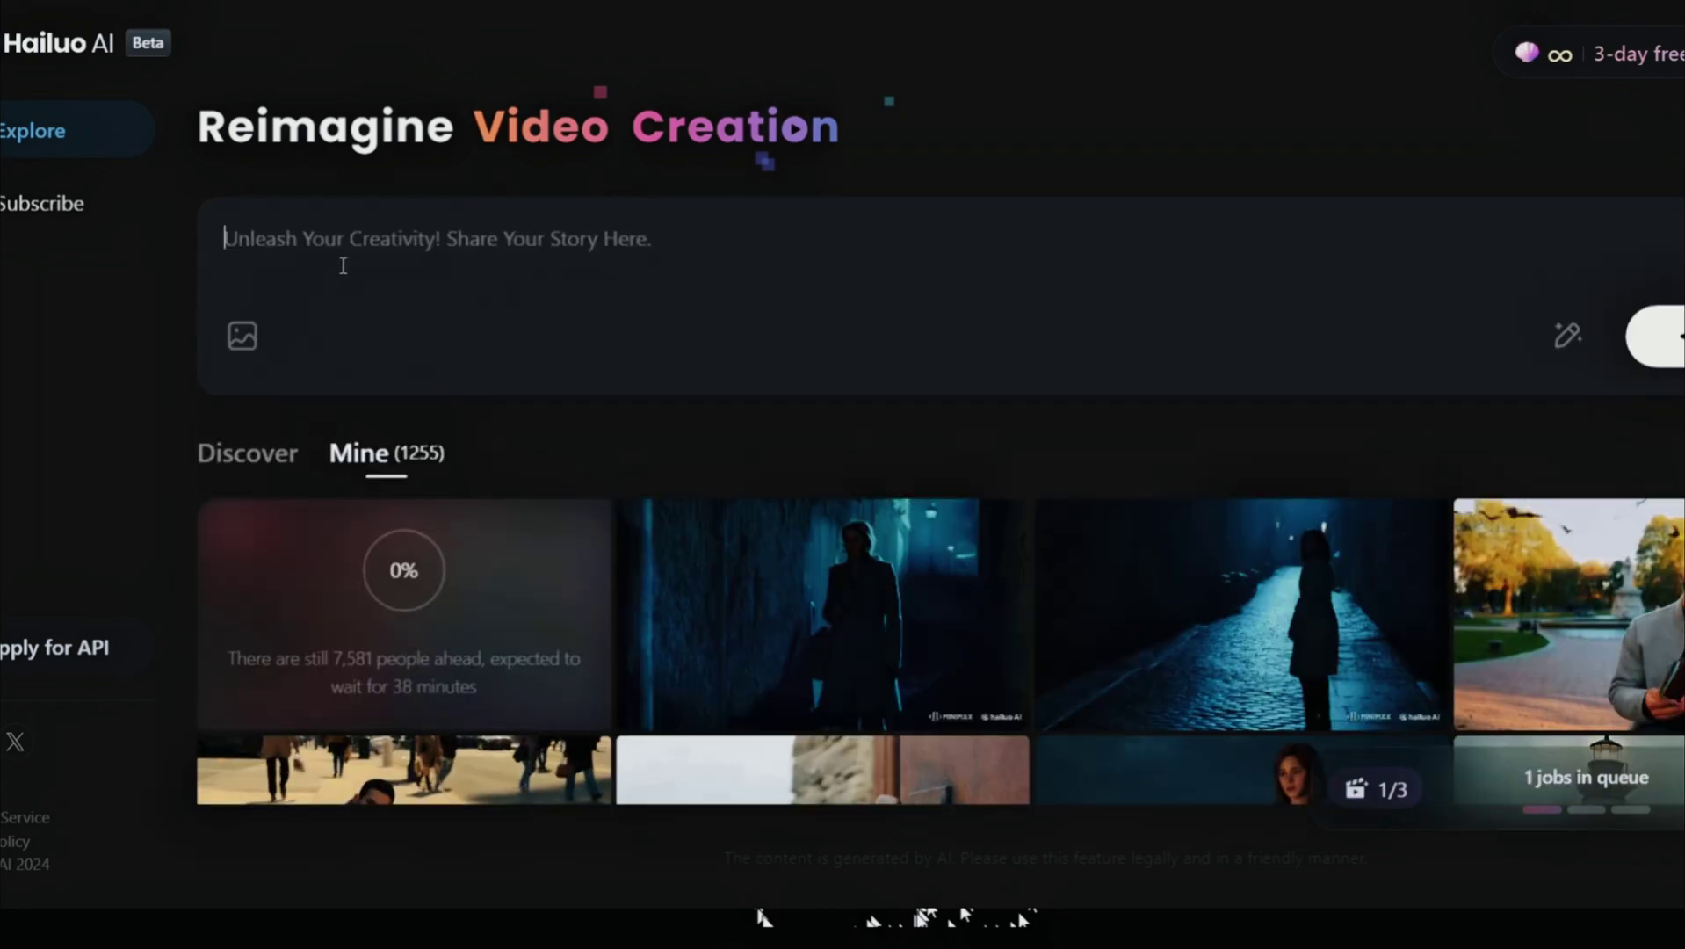
pyautogui.hotkey('ctrl', 'v')
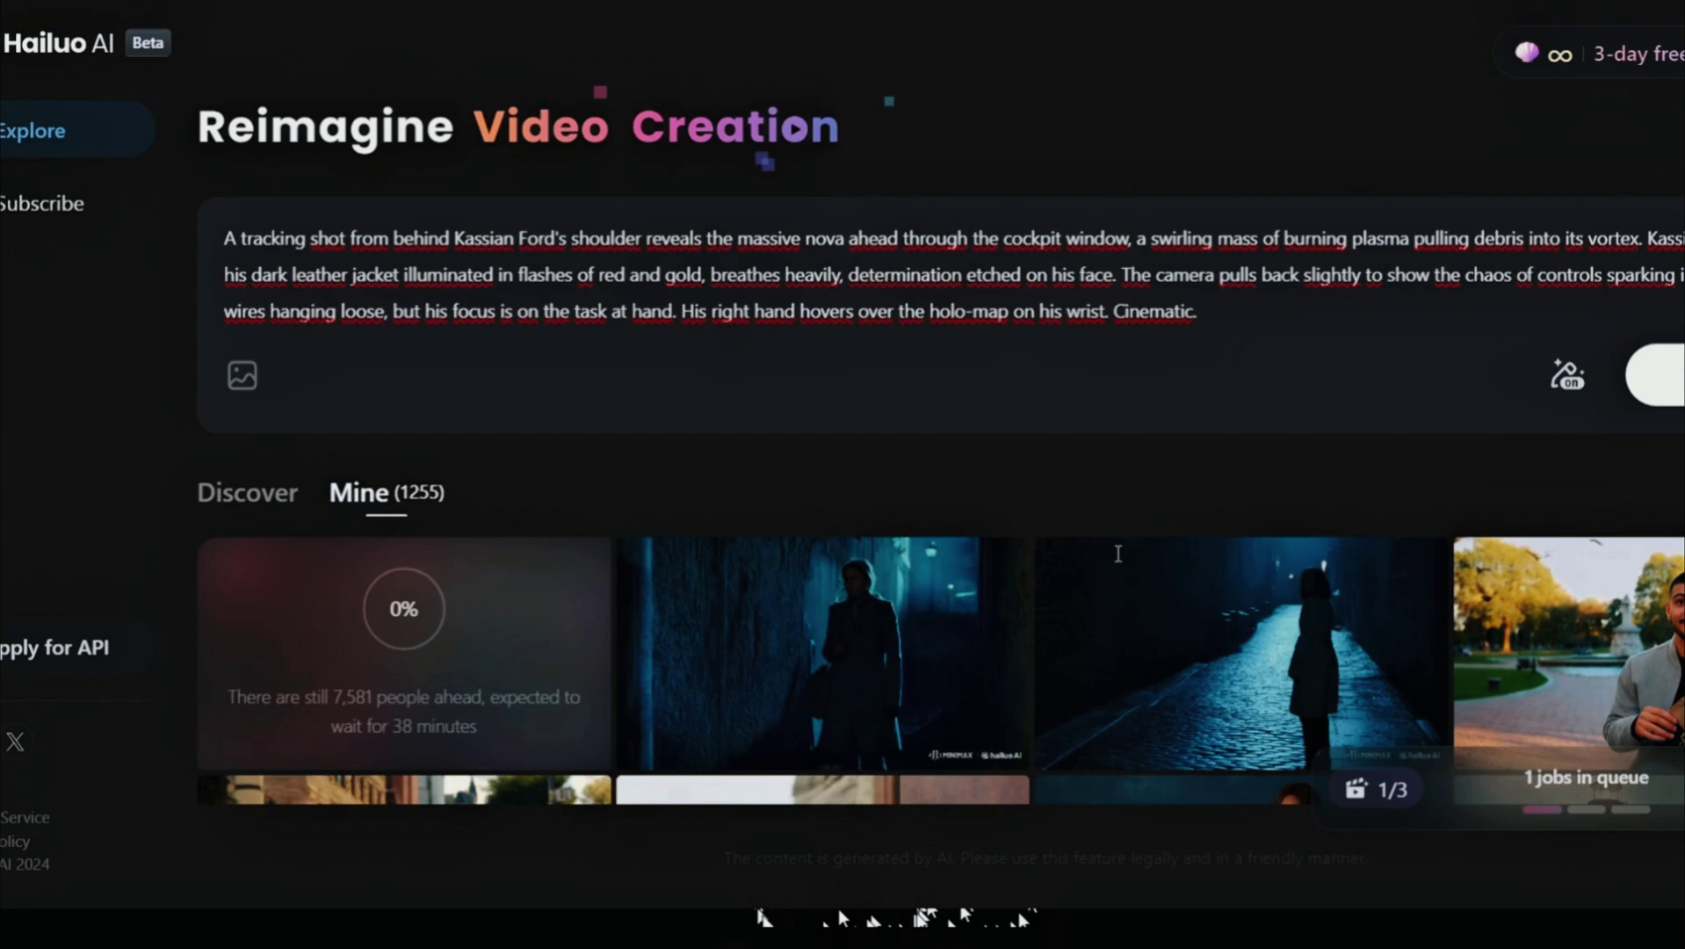
pyautogui.moveTo(996, 556)
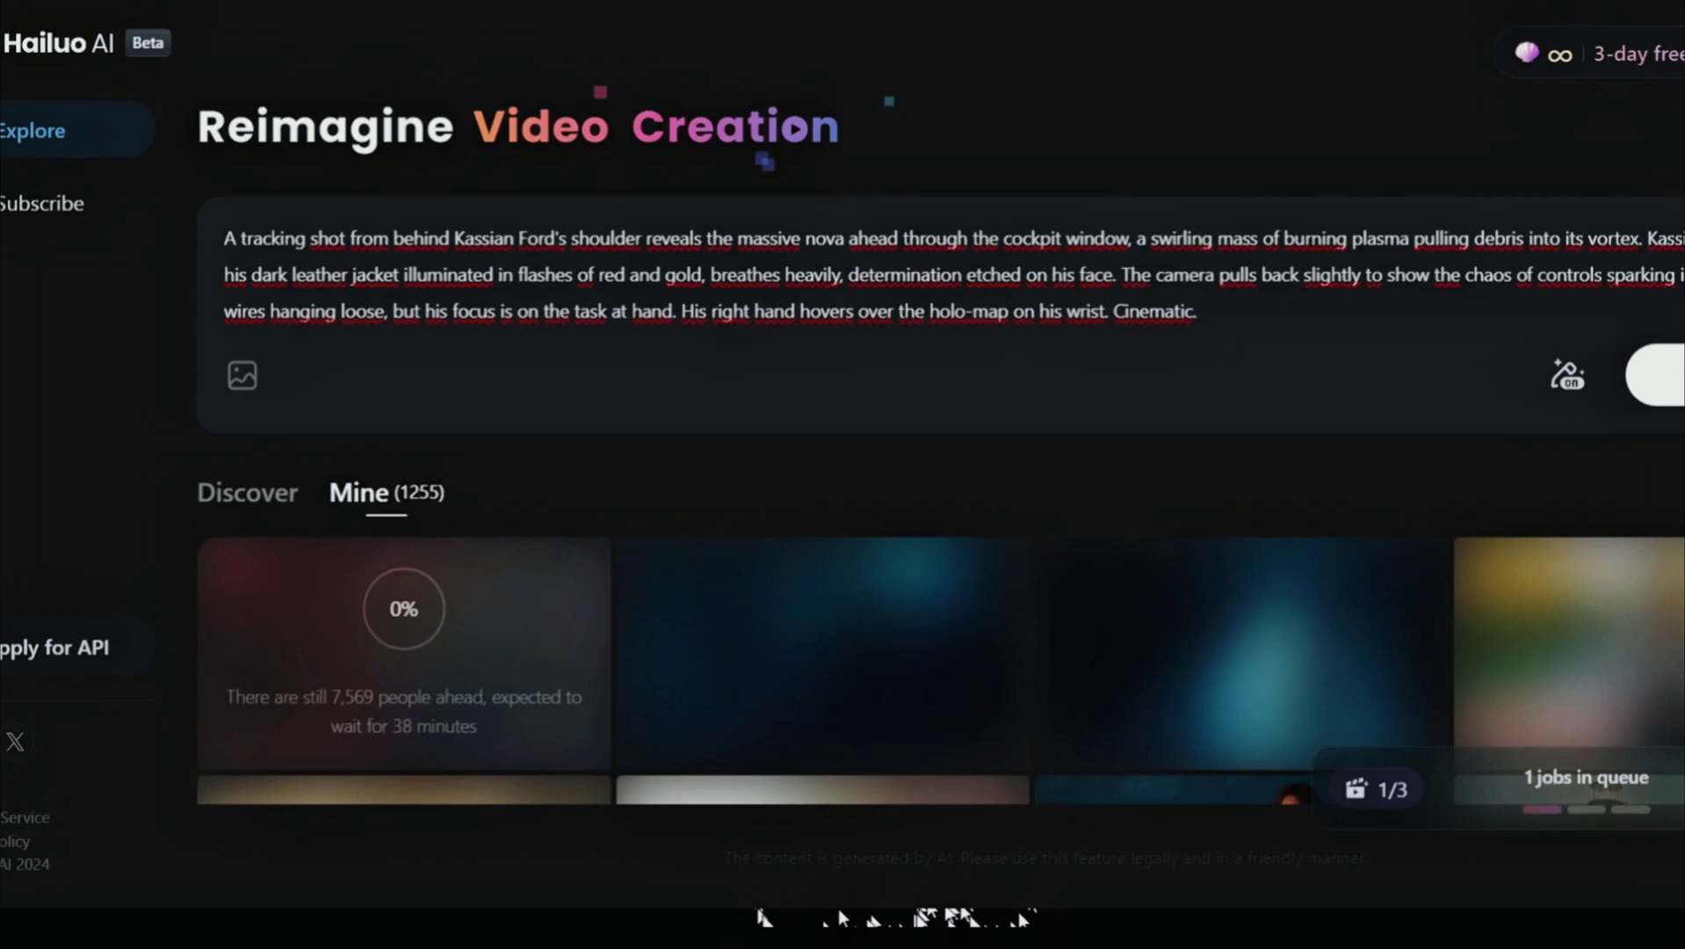
pyautogui.hotkey('ctrl', 'a')
pyautogui.hotkey('ctrl', 'v')
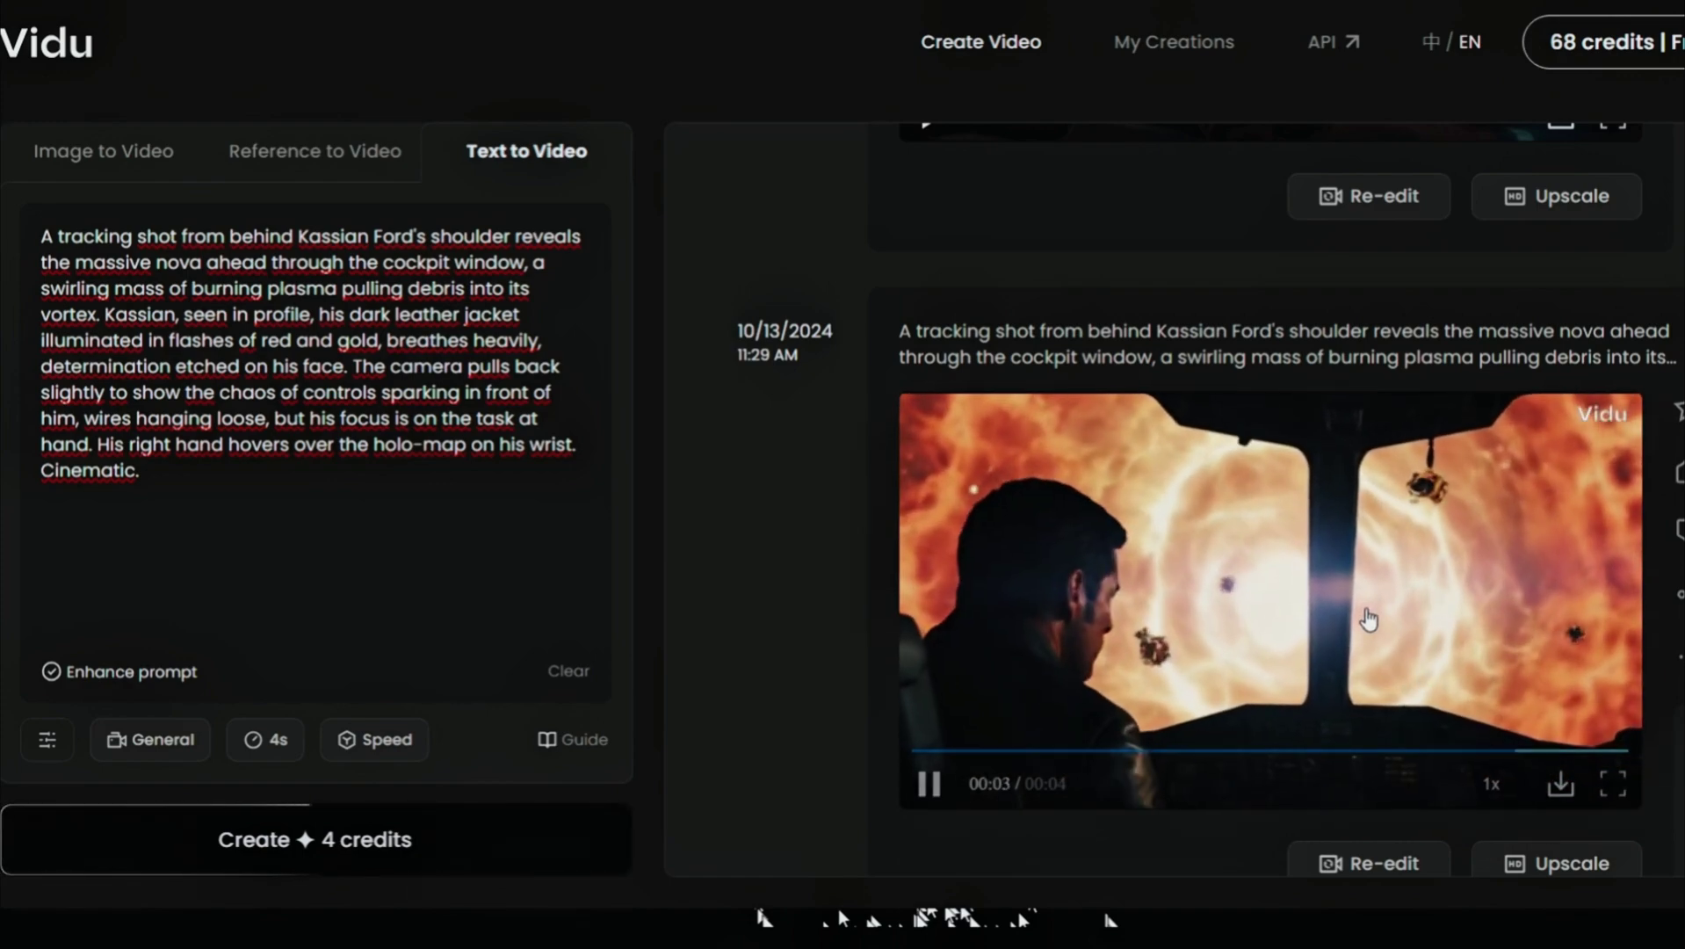
# - Paste the high-angle Kassian prompt over the tracking-shot prompt and create a 4-second video
pyautogui.scroll(-1, 1218, 478)
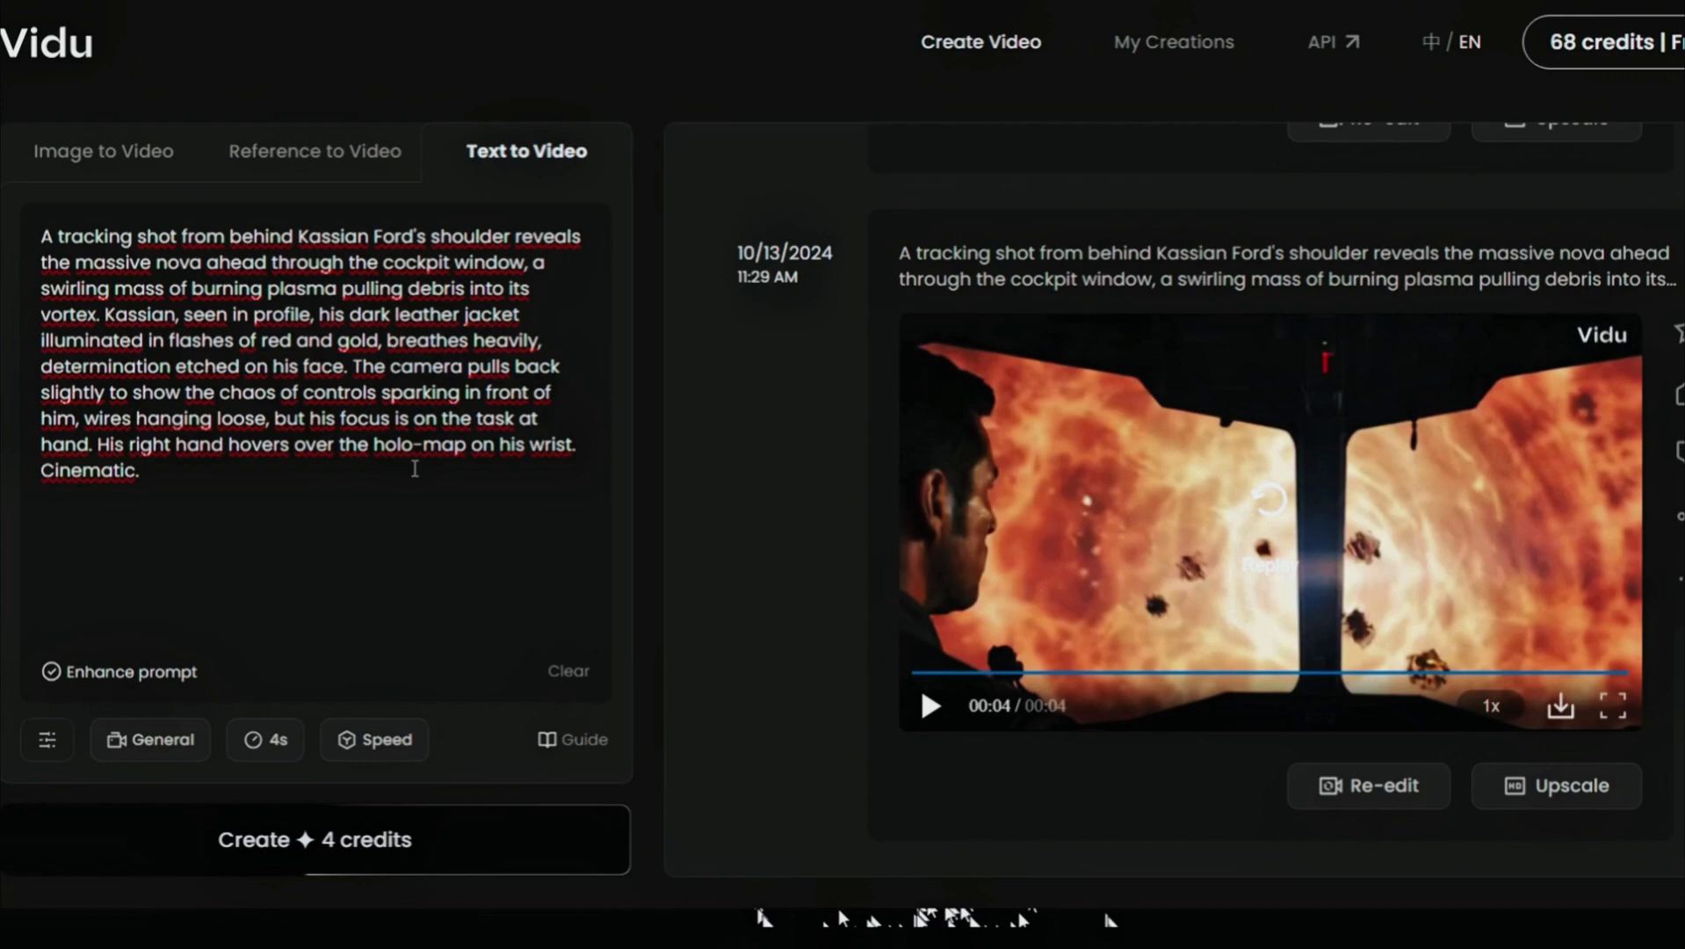
pyautogui.moveTo(150, 471); pyautogui.dragTo(38, 233)
pyautogui.write('The shot shifts to a high angle, looking down on Kassian as he adjusts the ship’s trajectory, sweat beading on his forehead. The collapsing star looms beyond, a menacing force of nature. The colors of the scene blend hyper-realistic reds, oranges, and deep blues, reflecting on Kassian’s dark brown hair and his battle-worn face. The ambient sound of the ship creaking under pressure adds to the tension, while Kassian’s brow furrows with concentration. Cinematic.')
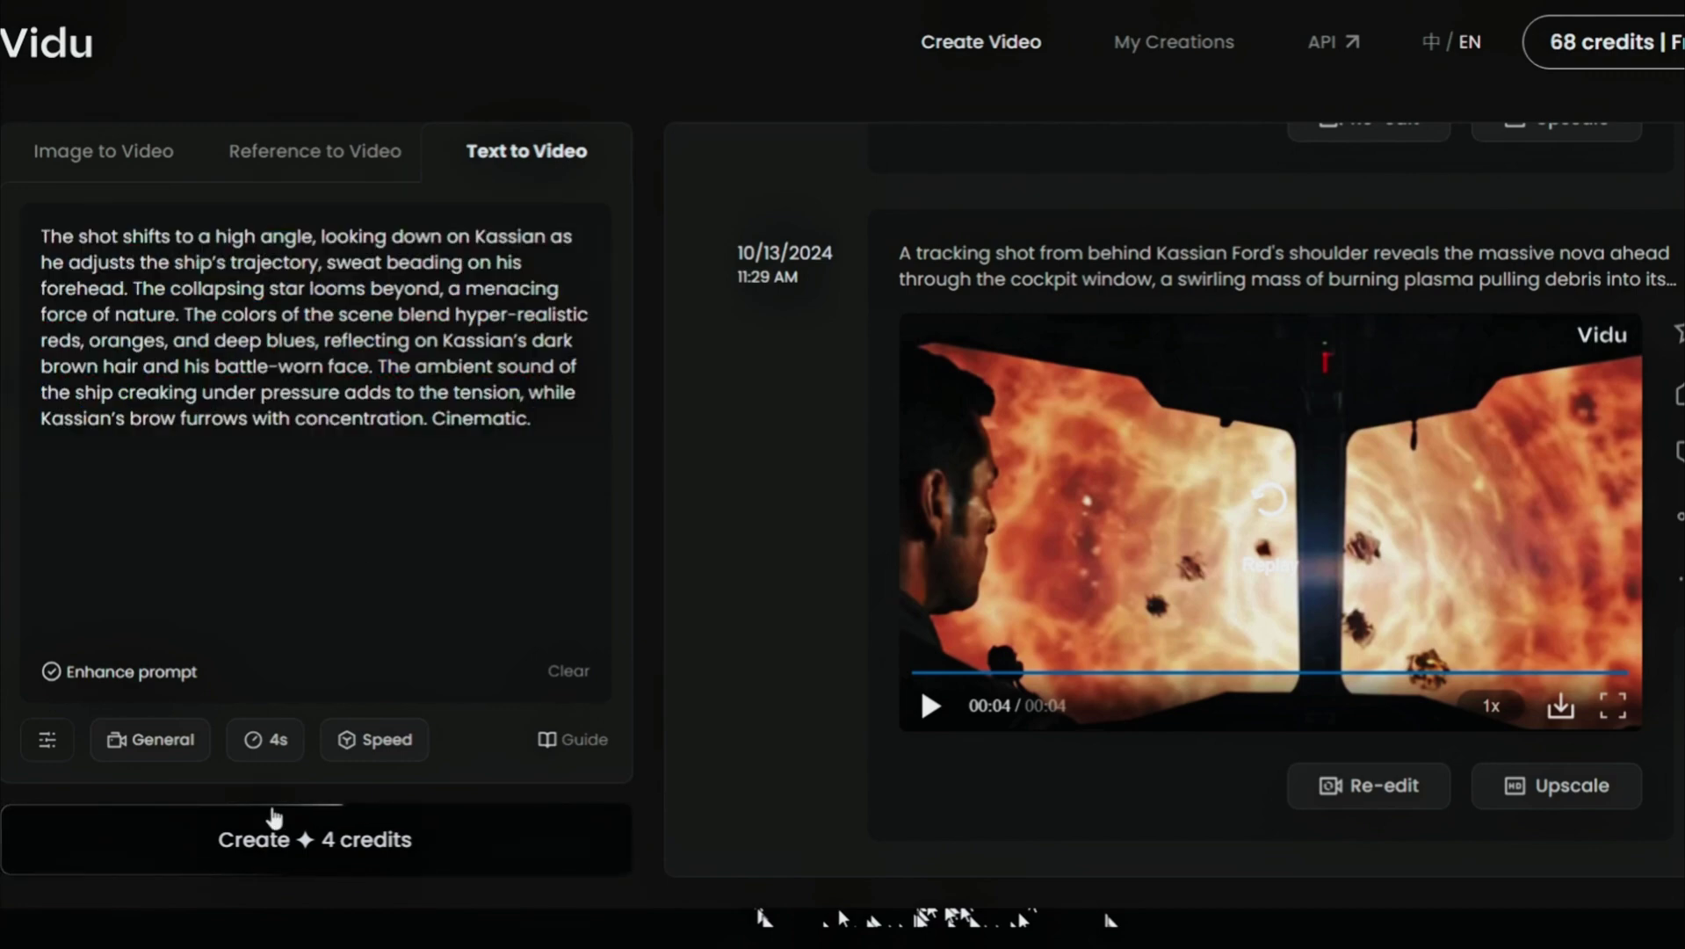
pyautogui.click(275, 833)
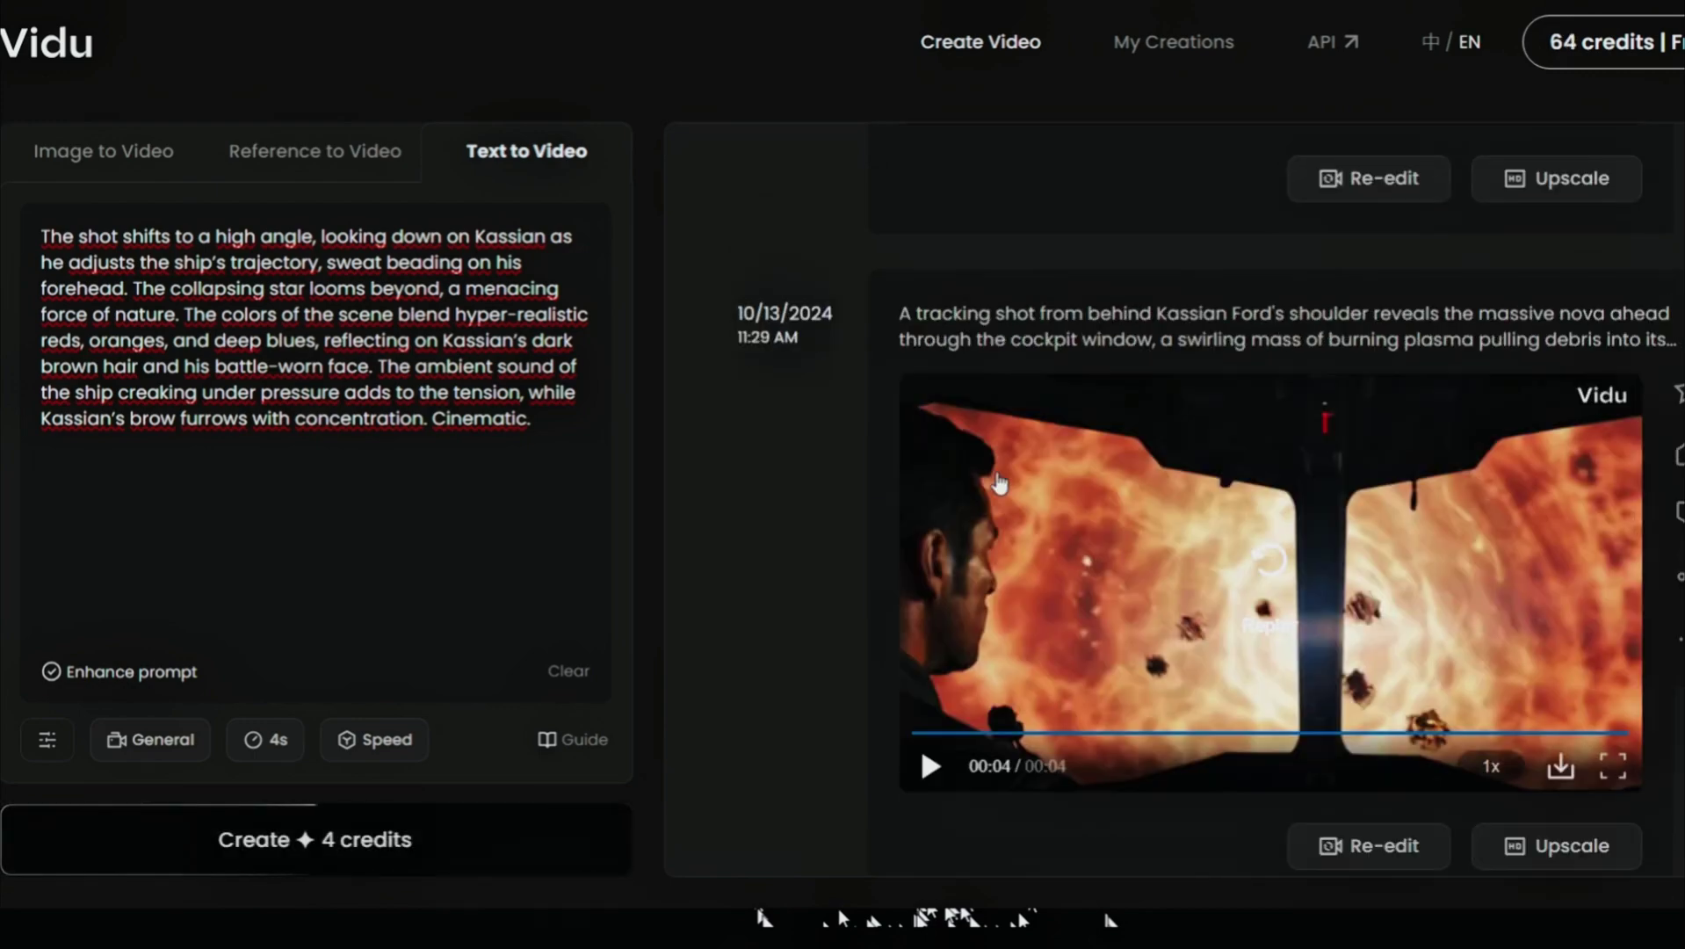
# - Play the finished high-angle clip of Kassian adjusting the ship's trajectory
pyautogui.scroll(-5, 999, 483)
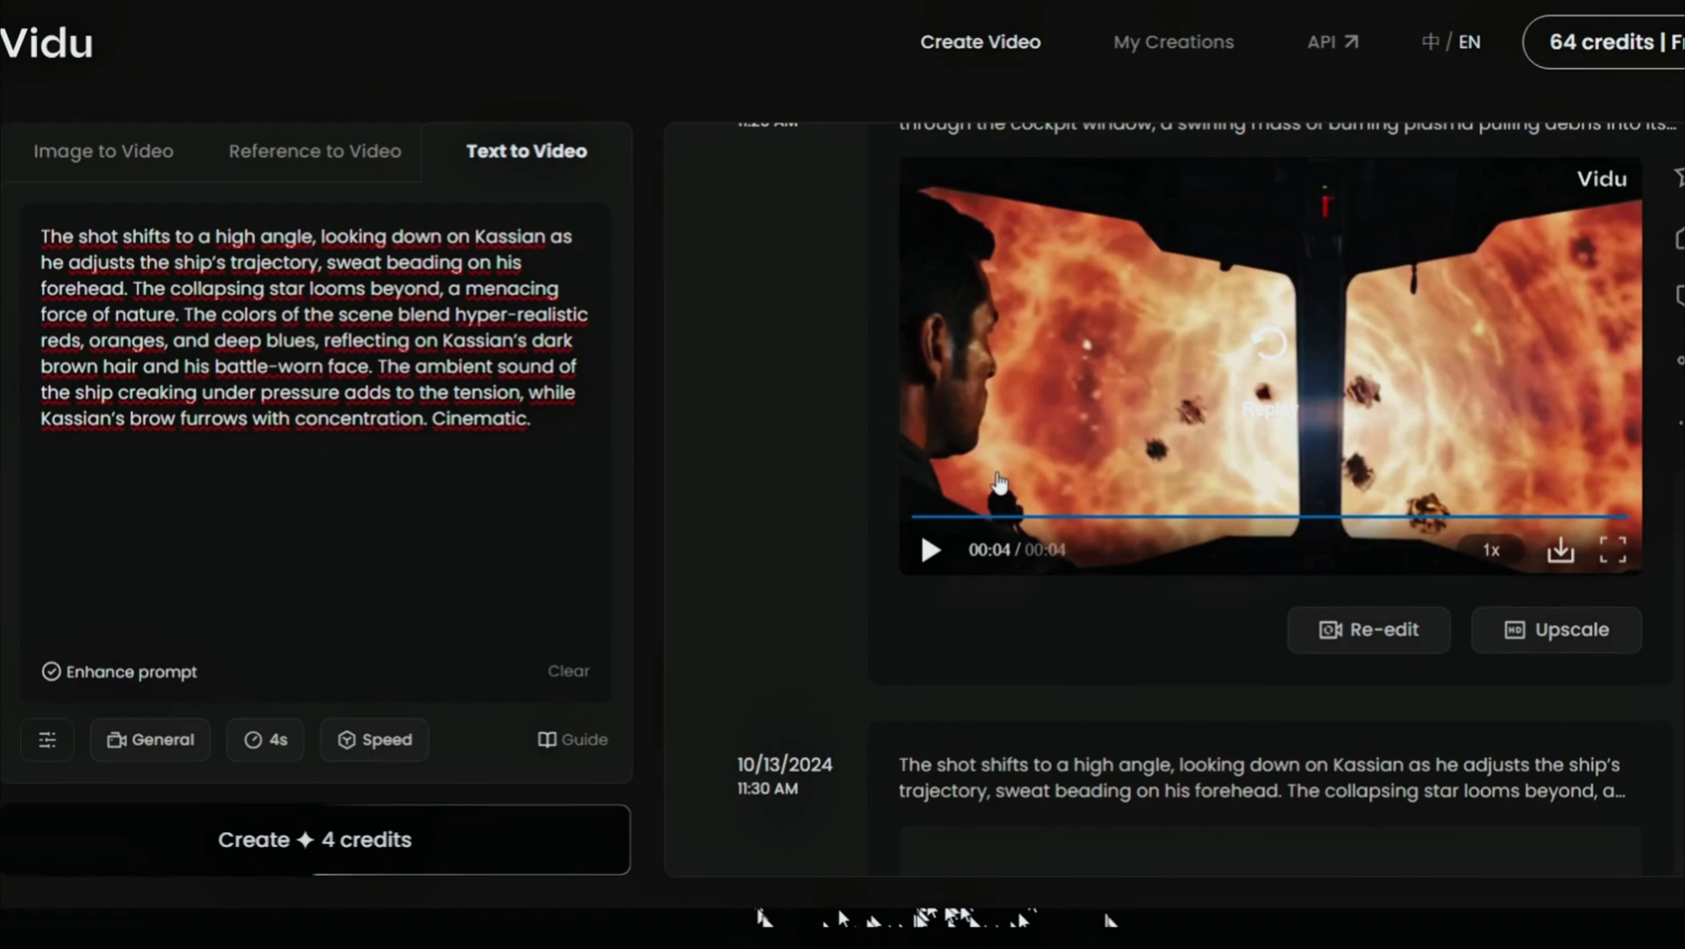
pyautogui.scroll(-2, 999, 483)
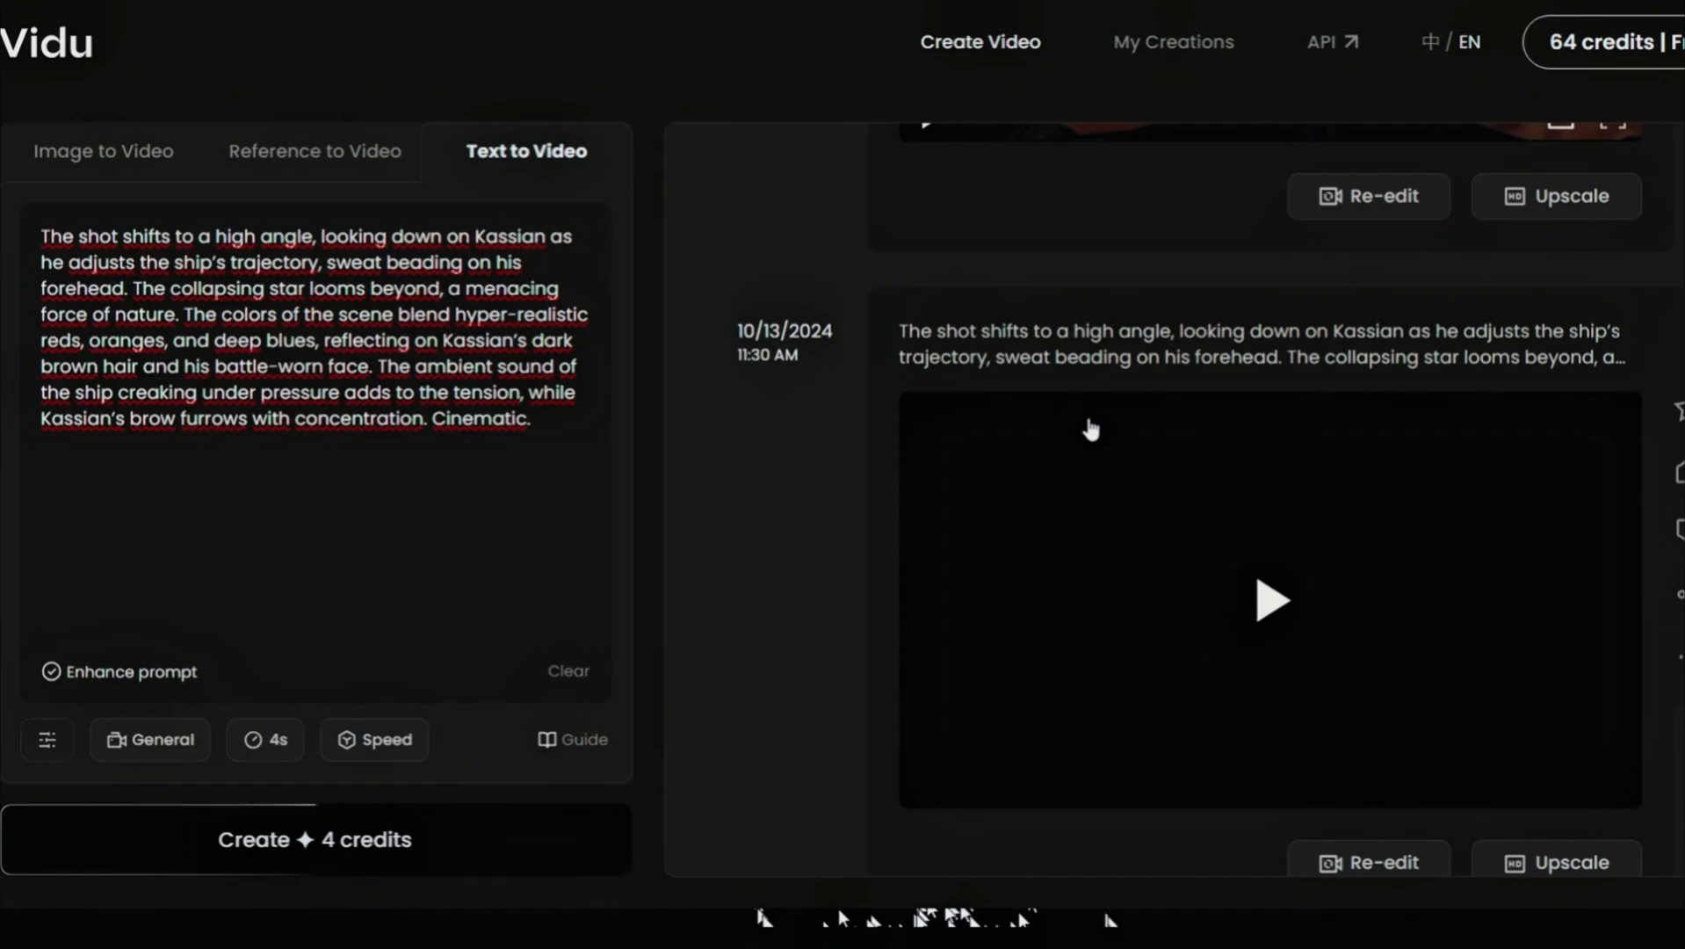
pyautogui.click(1265, 602)
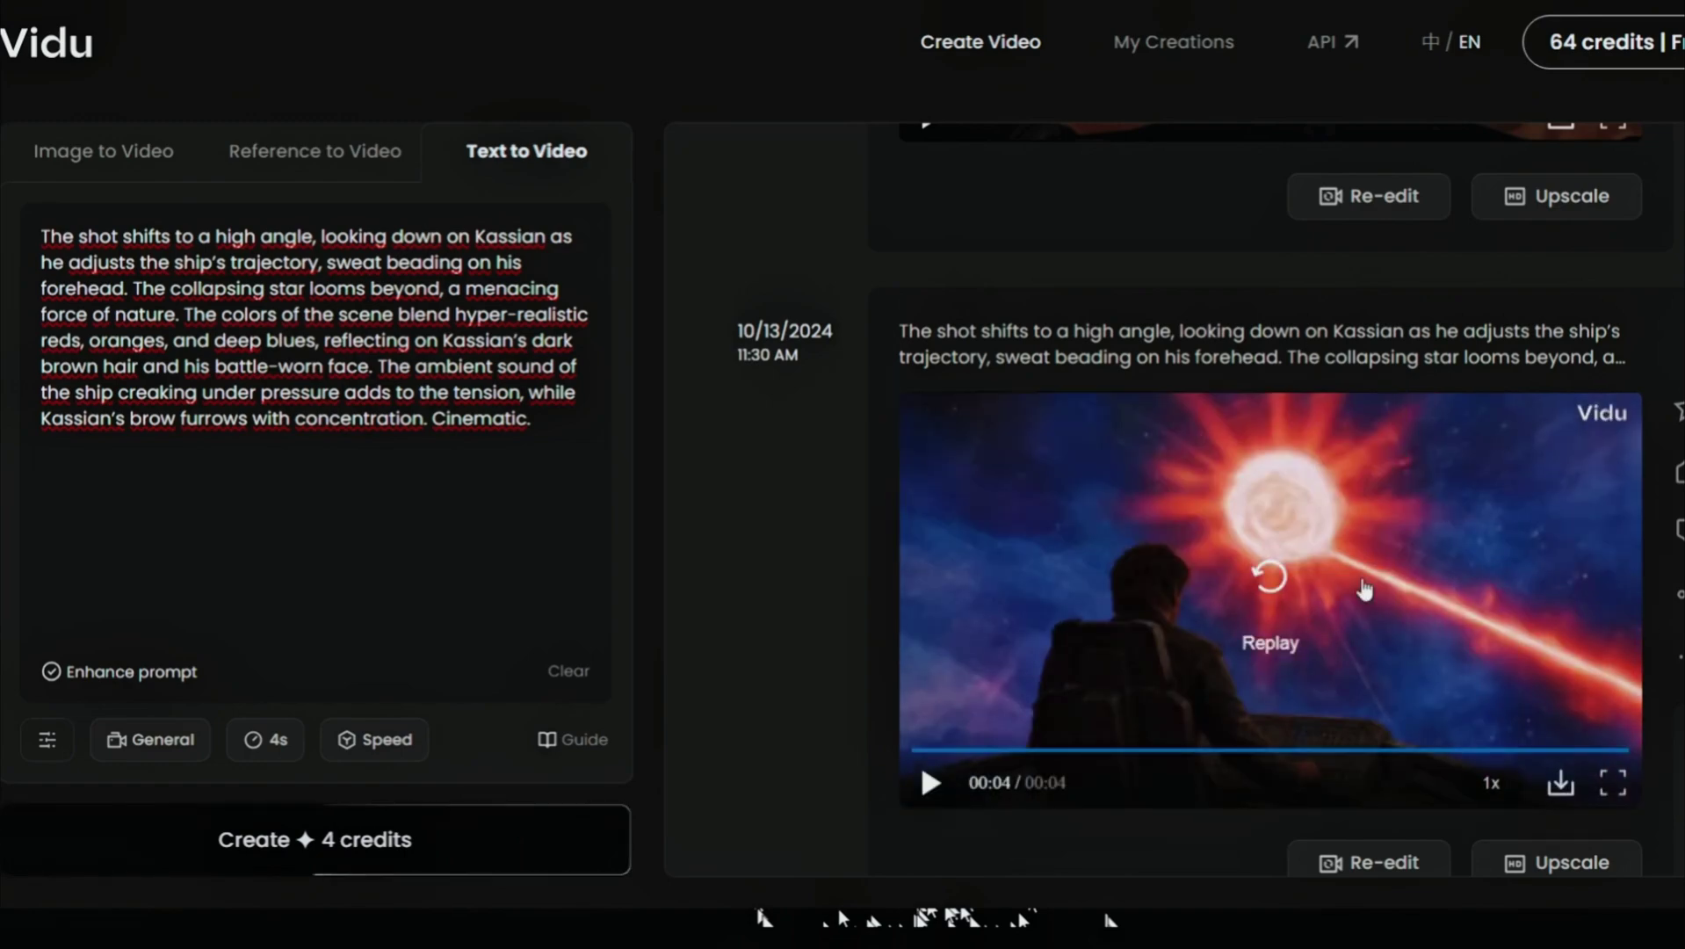
pyautogui.scroll(2, 1132, 323)
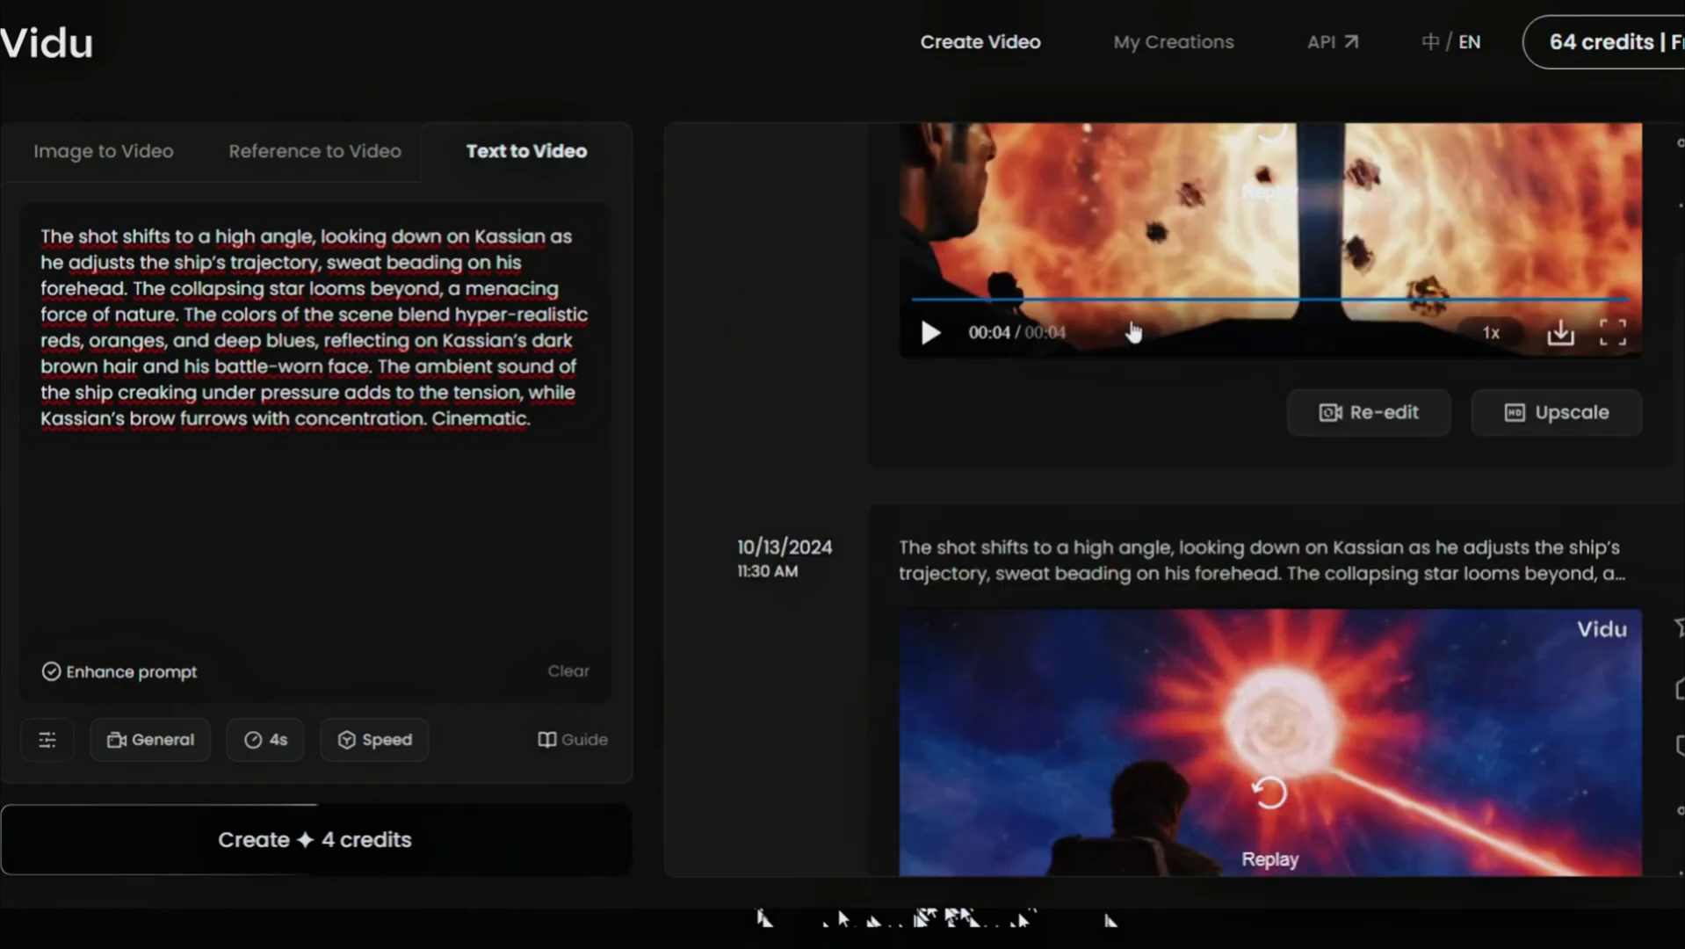
pyautogui.scroll(-8, 1054, 369)
pyautogui.scroll(6, 991, 421)
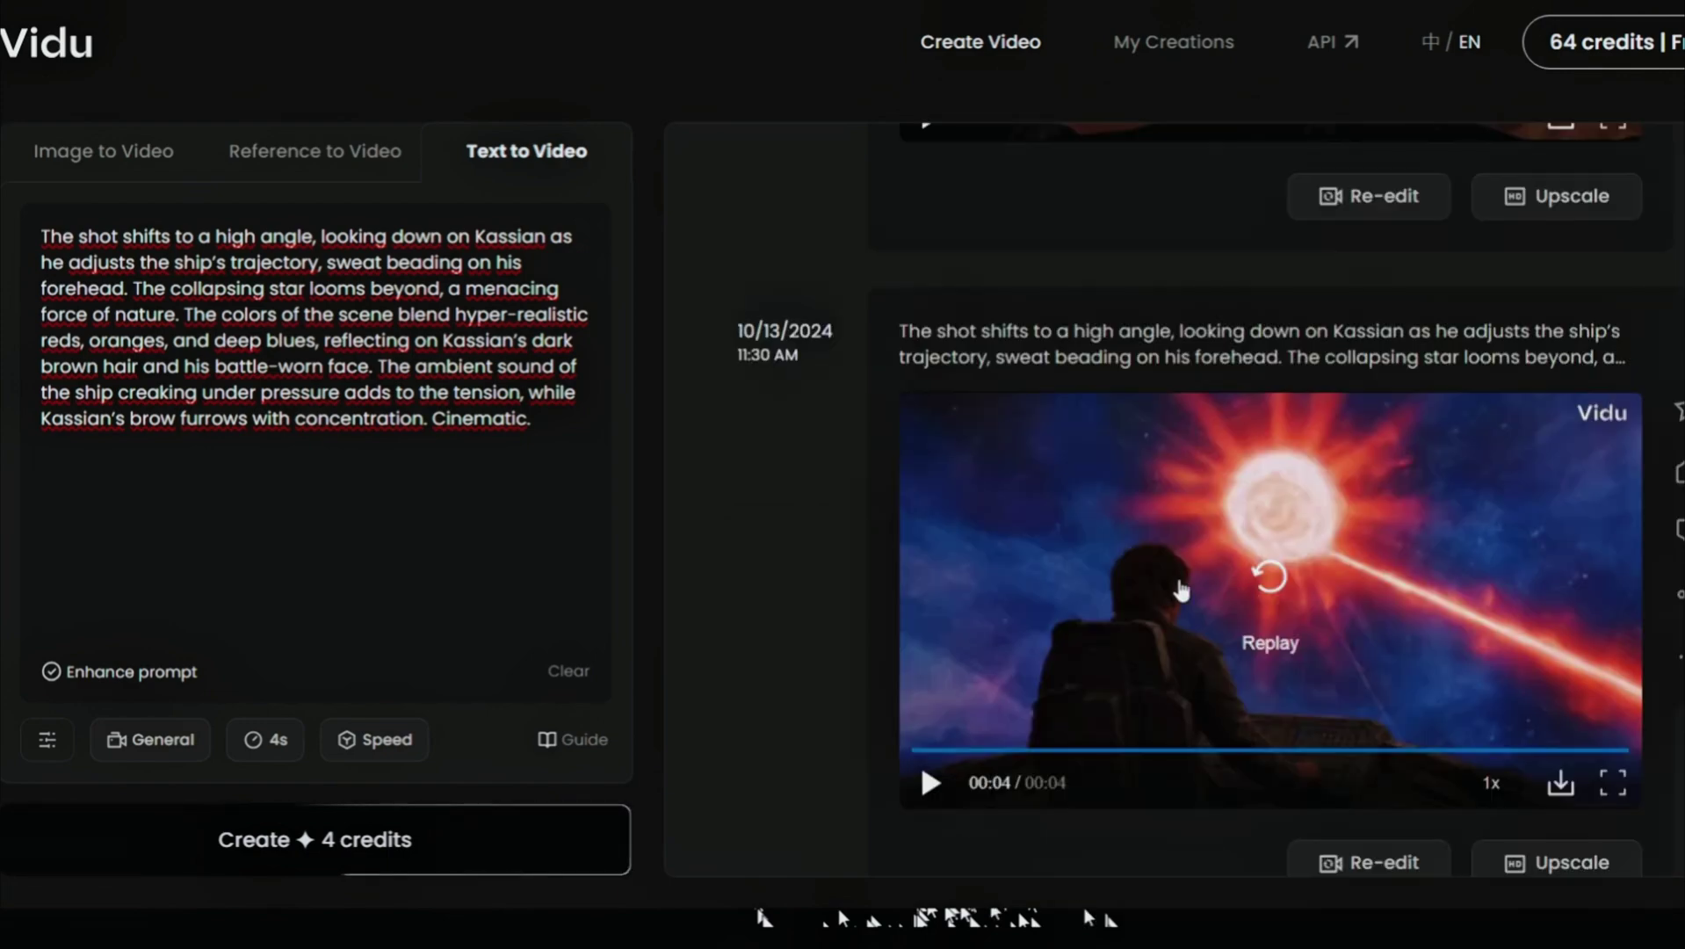
pyautogui.scroll(-3, 1180, 591)
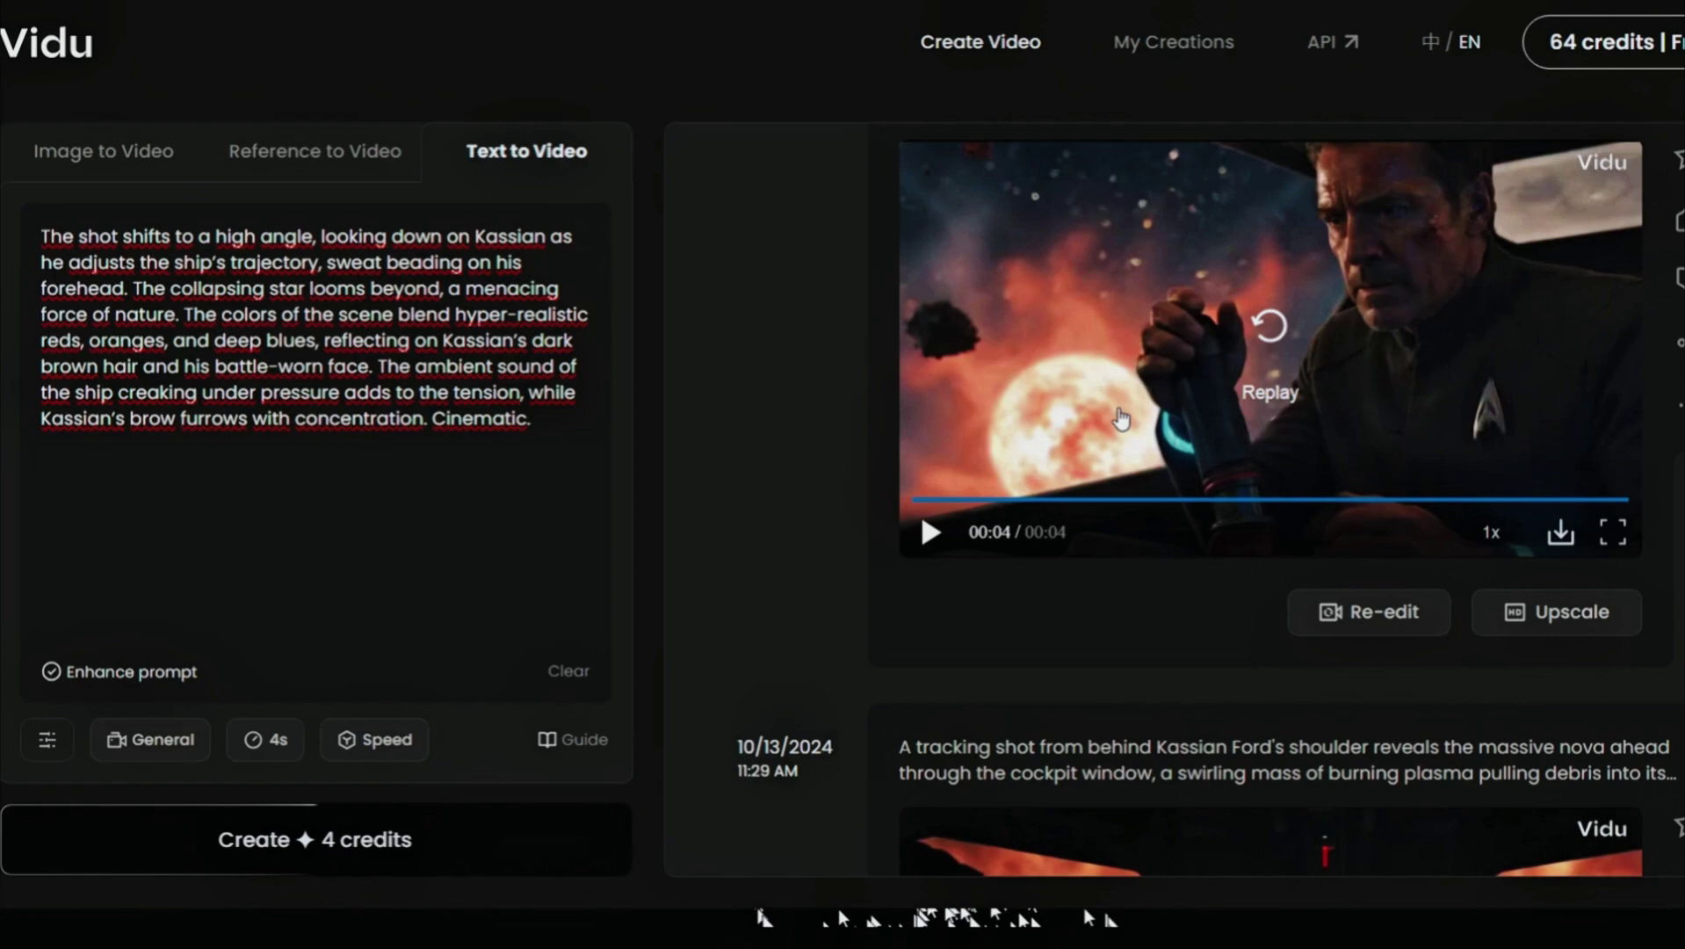
# - Upscale the Kassian close-up clip to HD for 4 credits and watch it fullscreen
pyautogui.click(1516, 612)
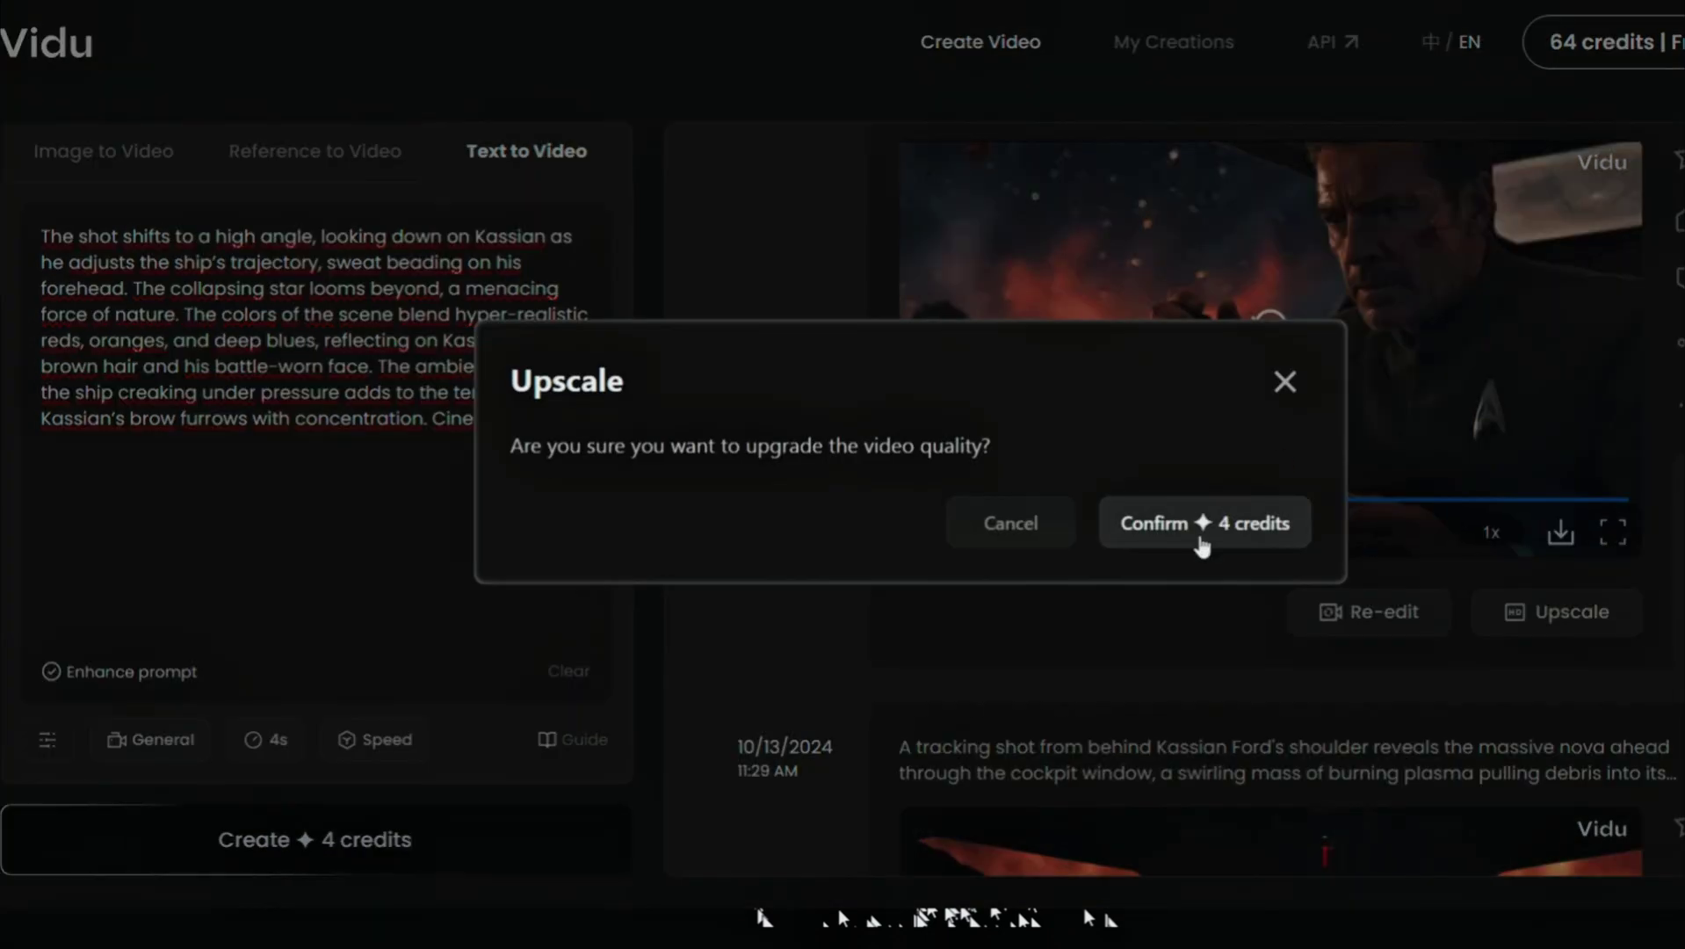
pyautogui.click(1201, 527)
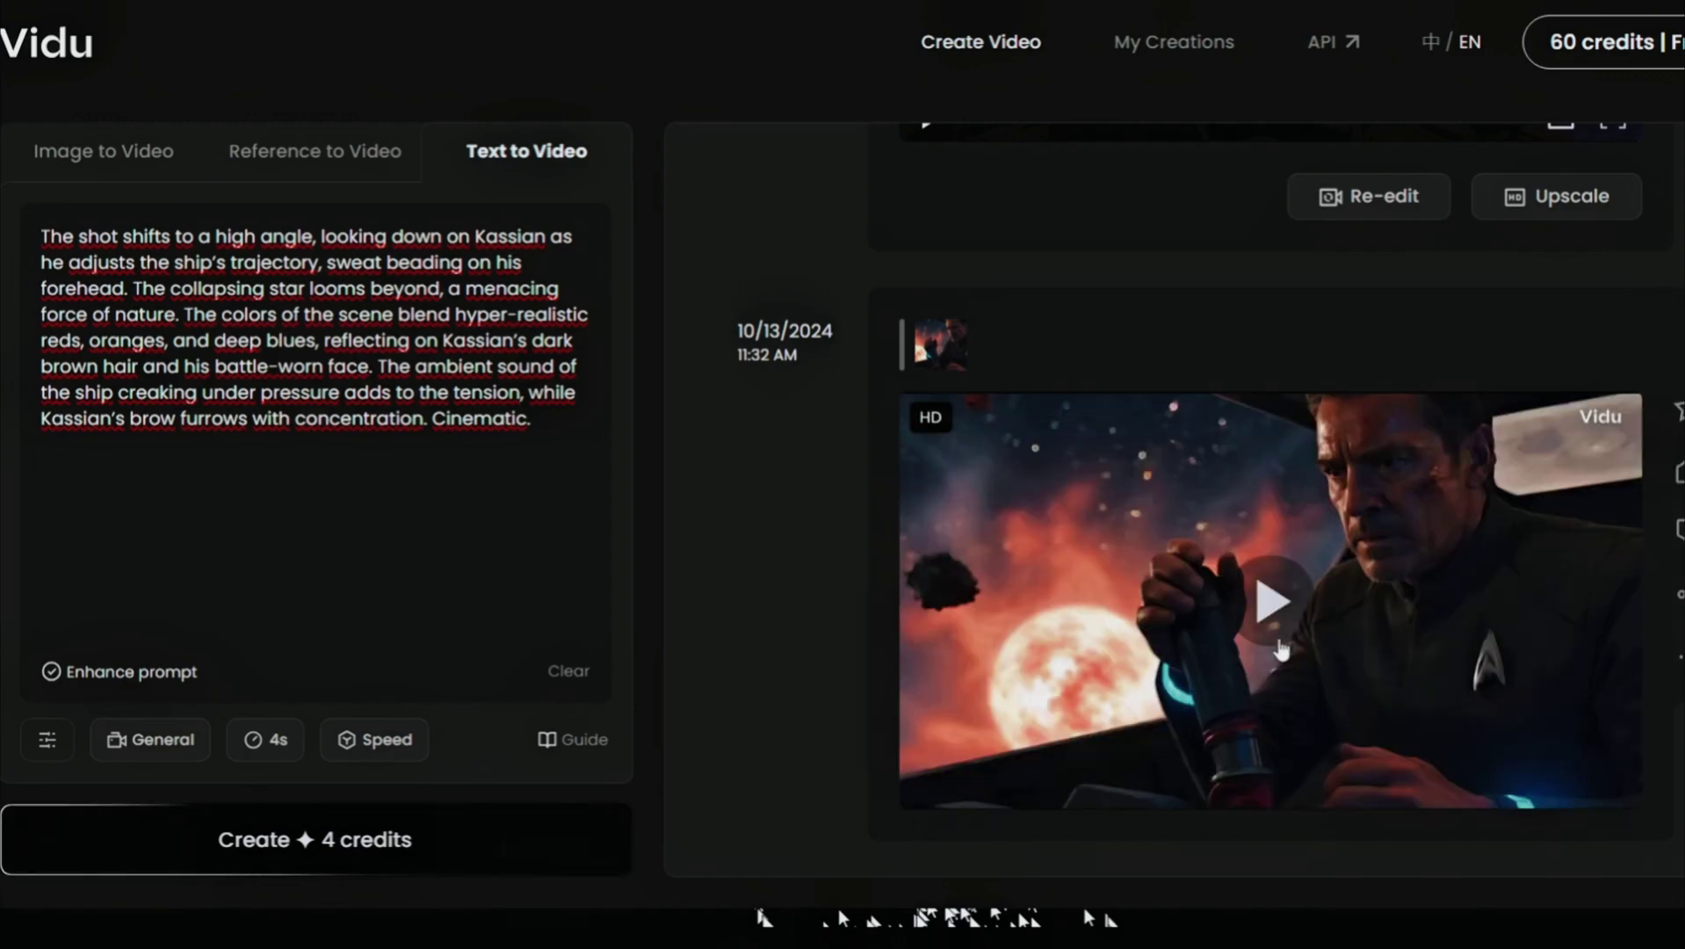
pyautogui.click(1279, 648)
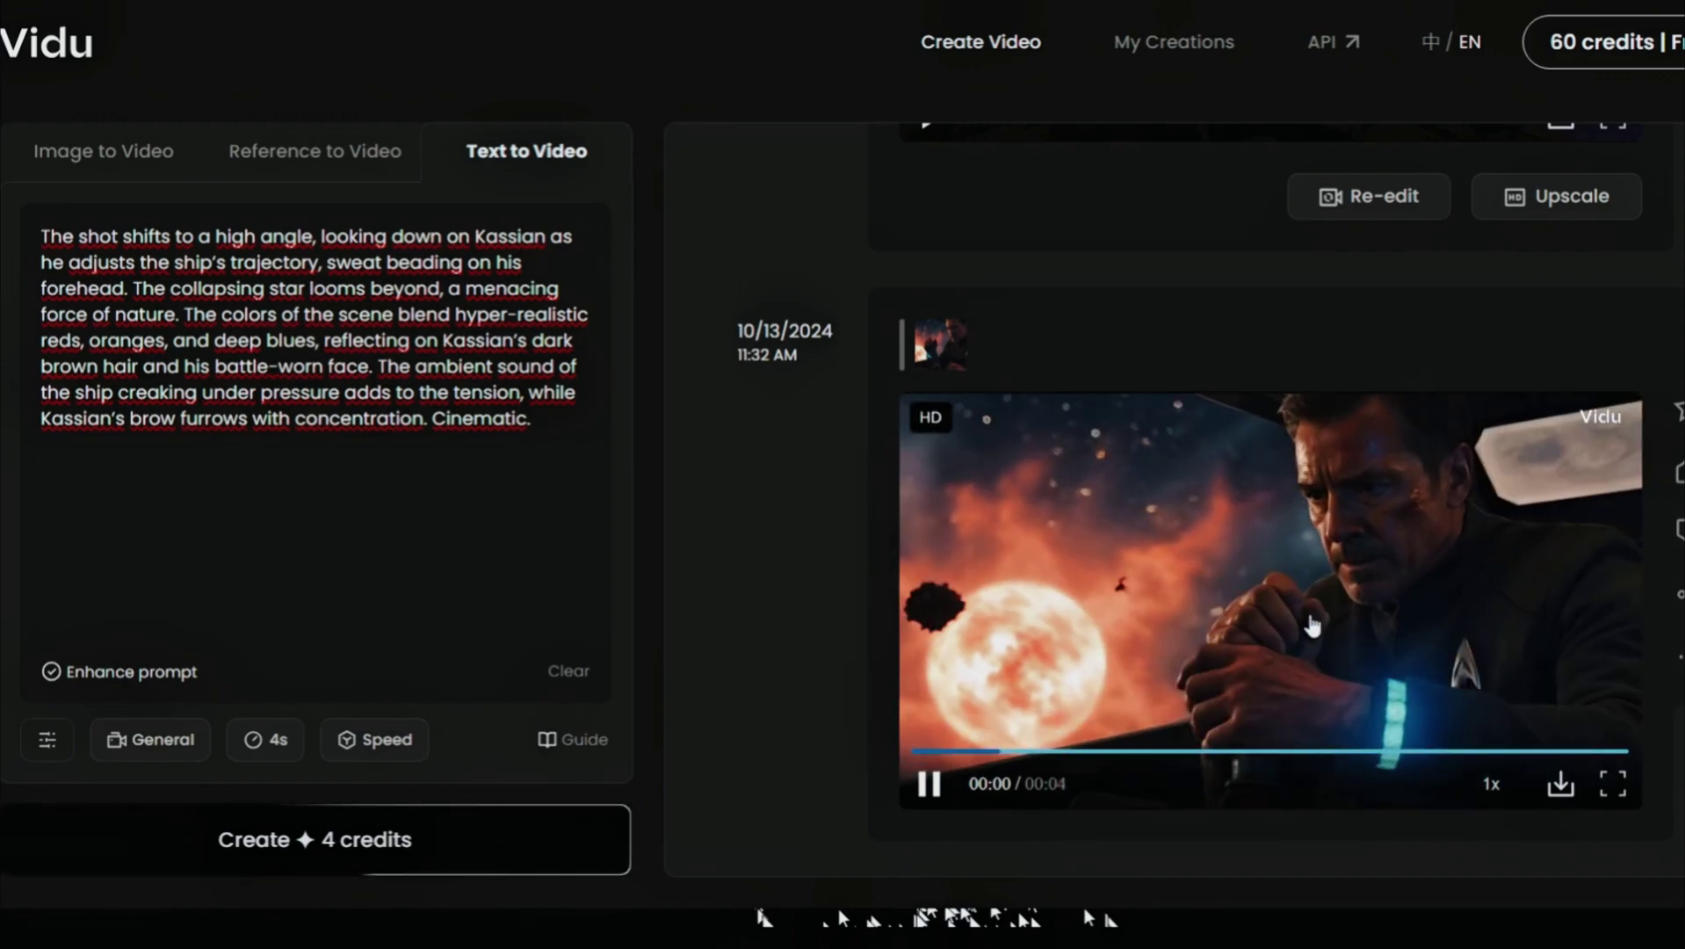
pyautogui.click(1594, 788)
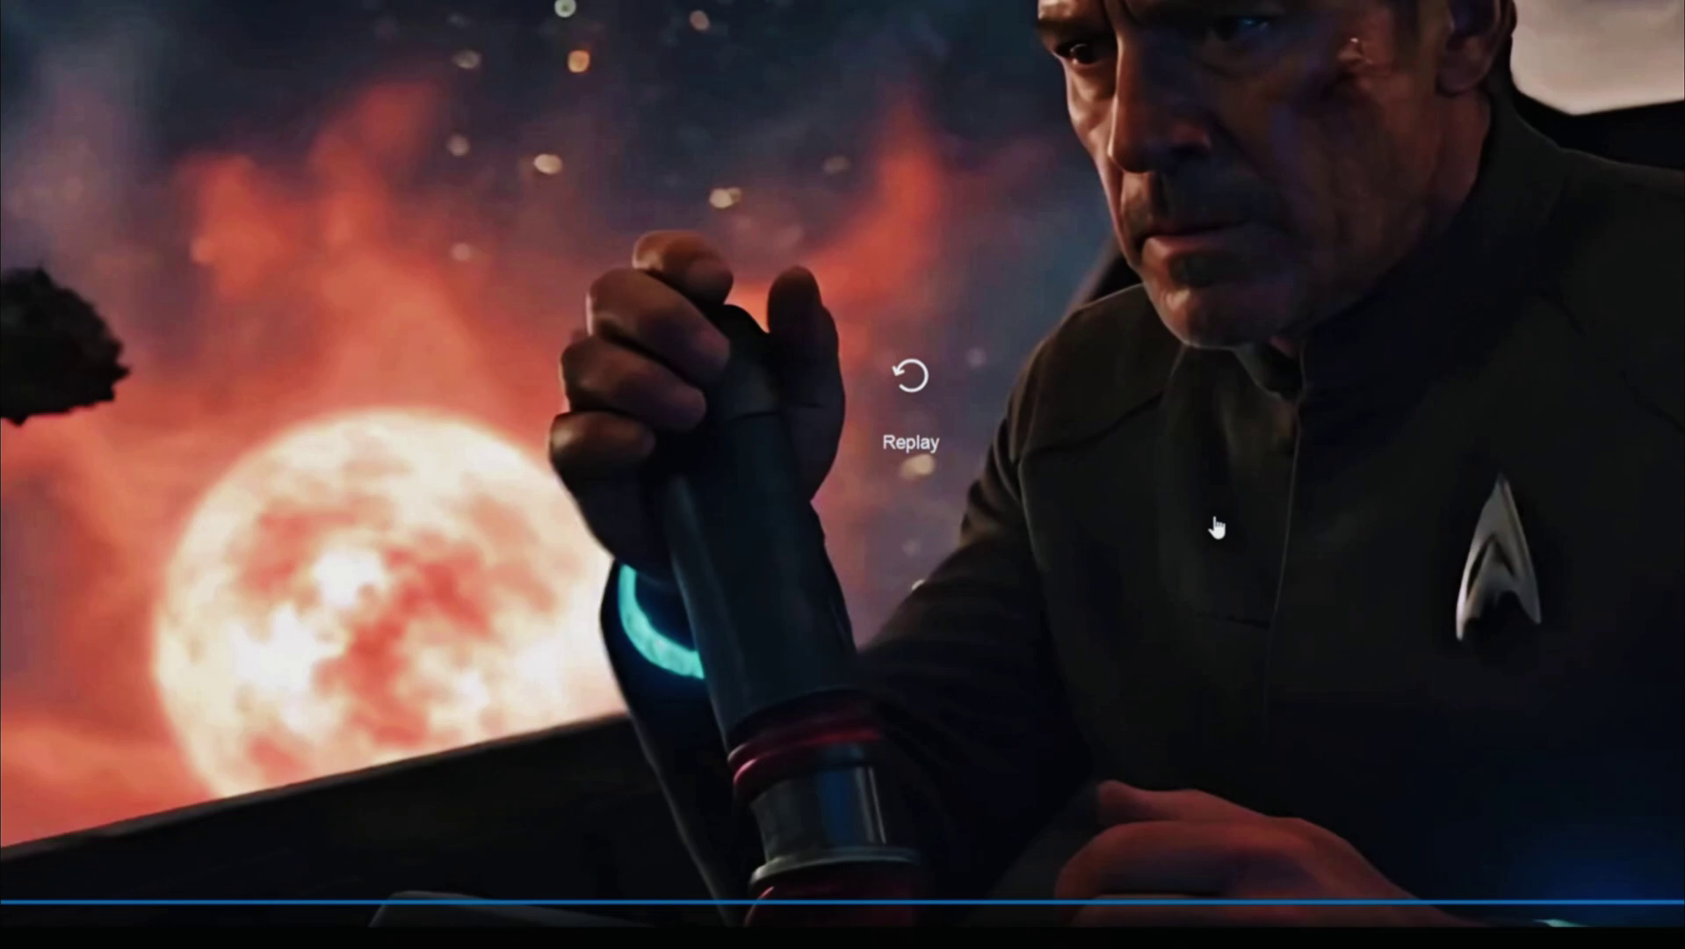
pyautogui.click(911, 391)
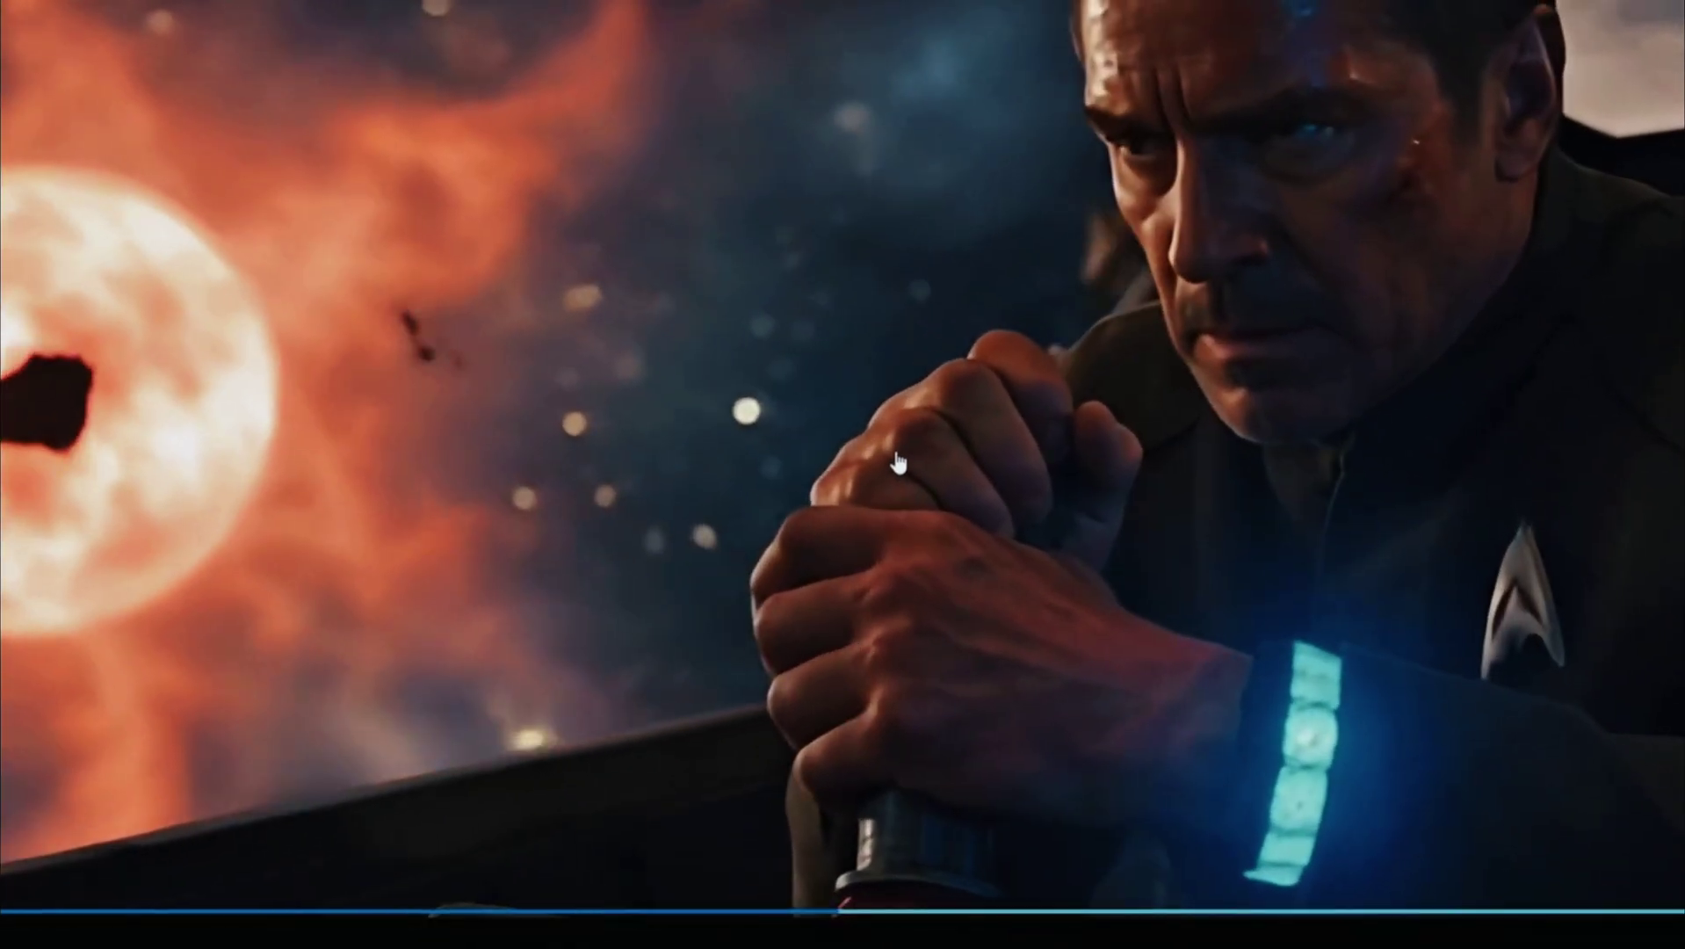
pyautogui.press('Escape')
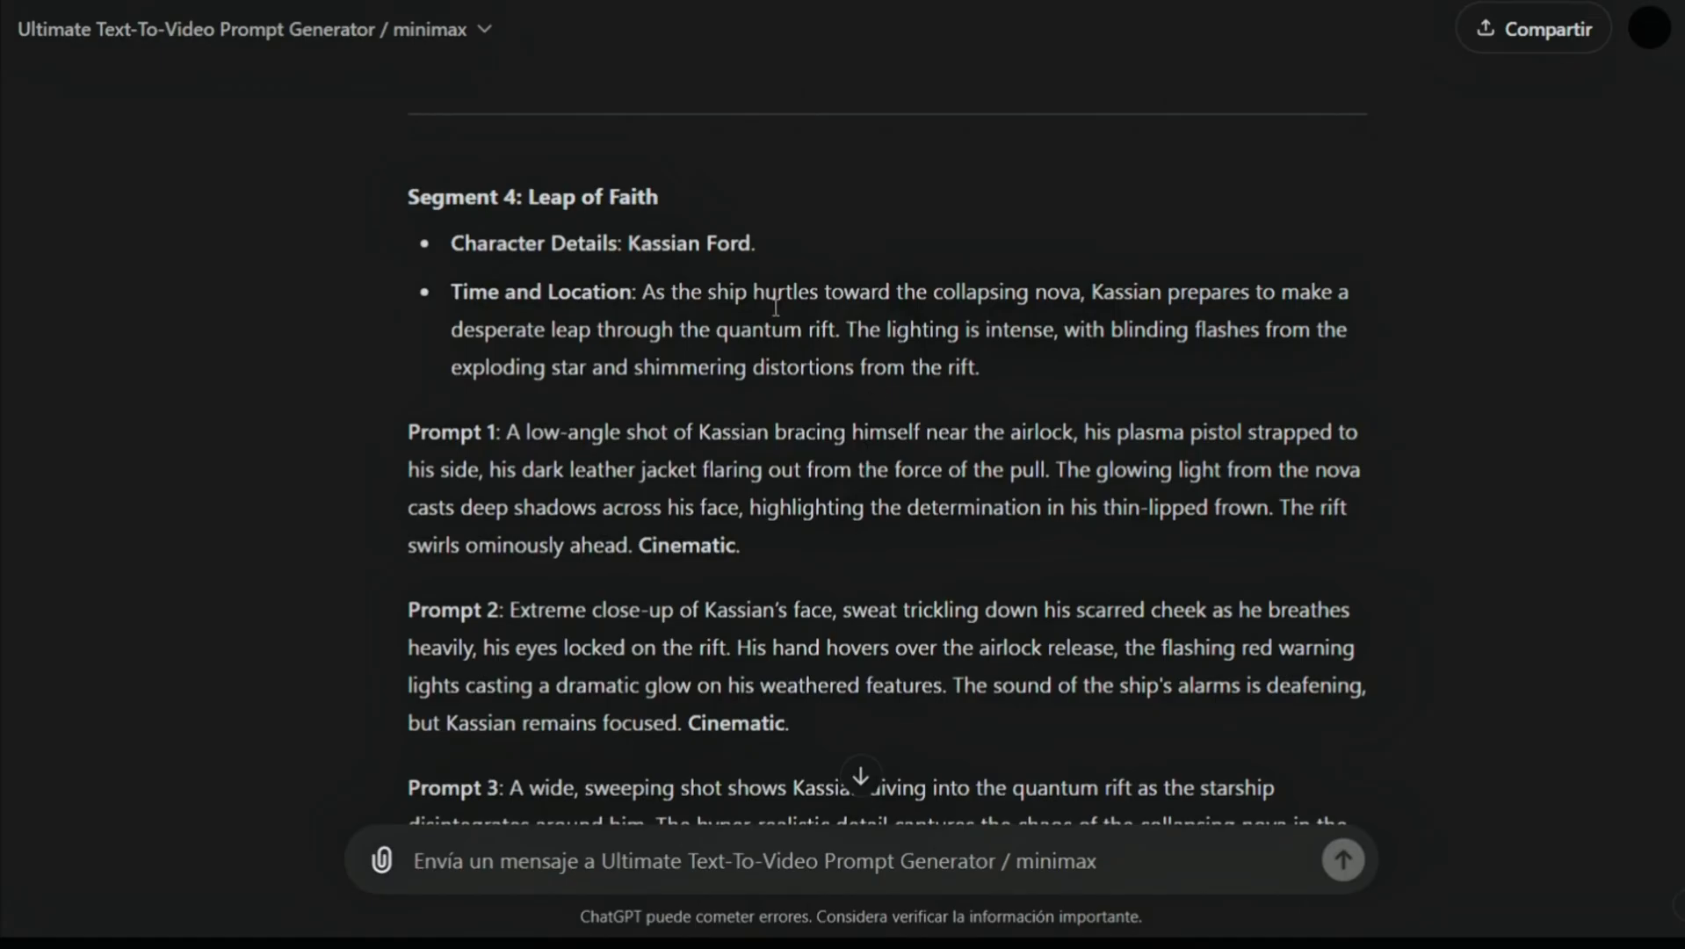
# - Scroll back to the character profiles and highlight Talia Nyx's age, 30
pyautogui.scroll(4, 775, 306)
pyautogui.scroll(4, 761, 327)
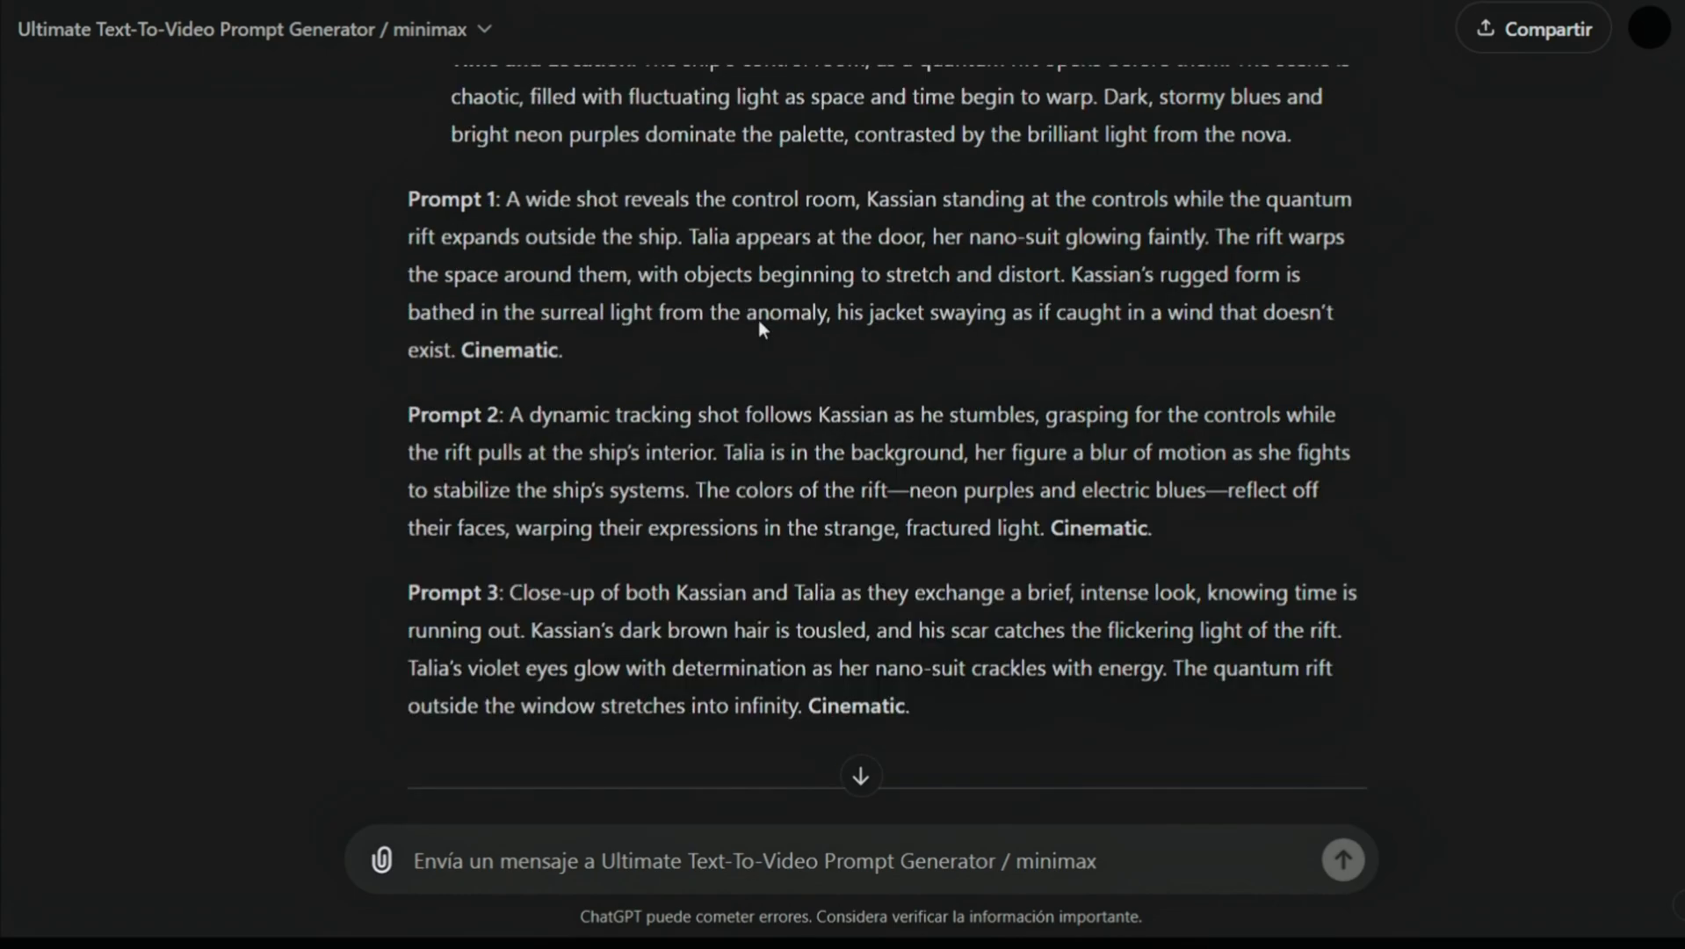
pyautogui.scroll(3, 761, 326)
pyautogui.scroll(15, 761, 326)
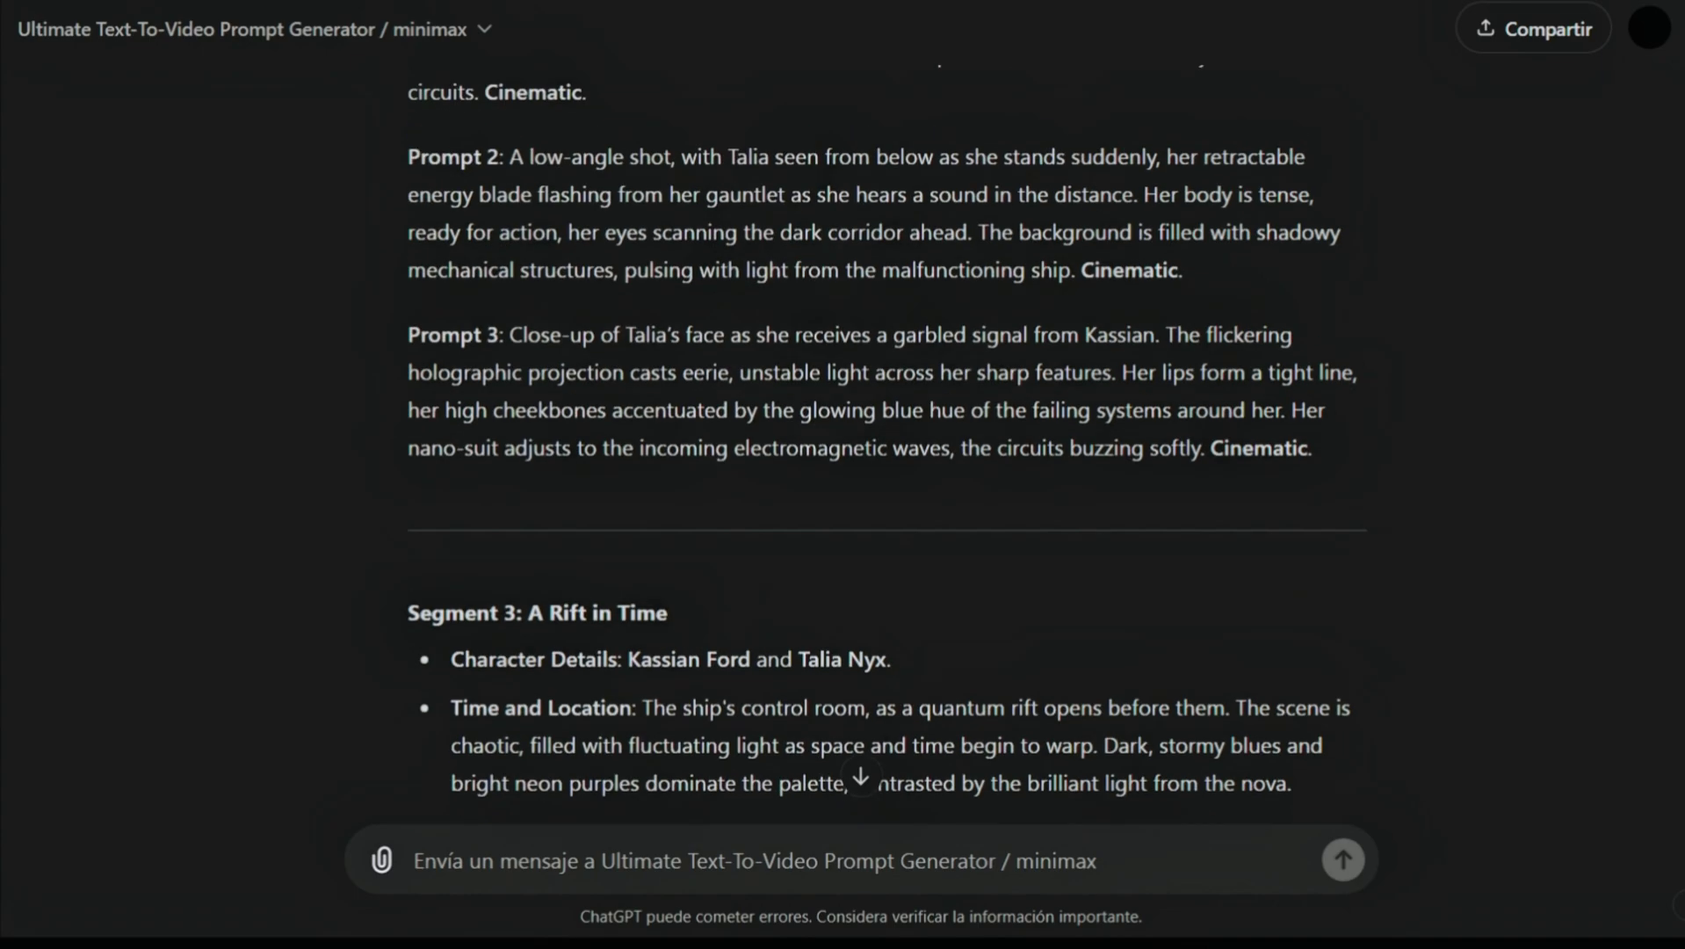
pyautogui.scroll(1, 885, 448)
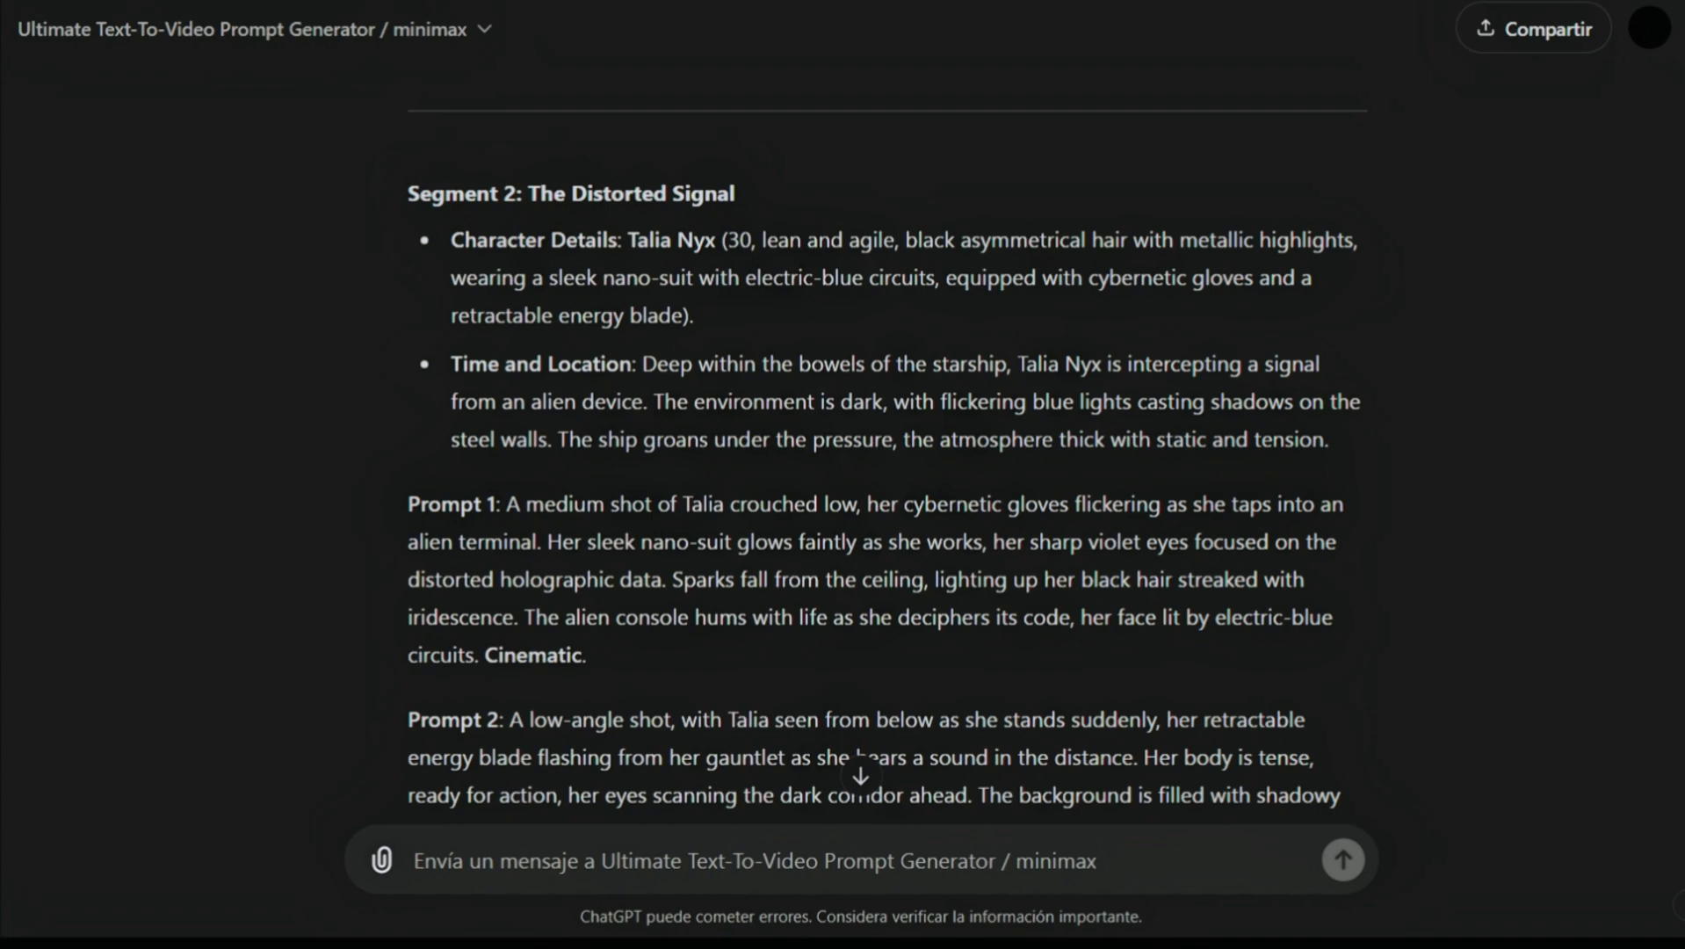
pyautogui.moveTo(463, 241); pyautogui.dragTo(746, 246)
pyautogui.click(735, 243)
pyautogui.click(744, 243)
pyautogui.moveTo(732, 240); pyautogui.dragTo(747, 237)
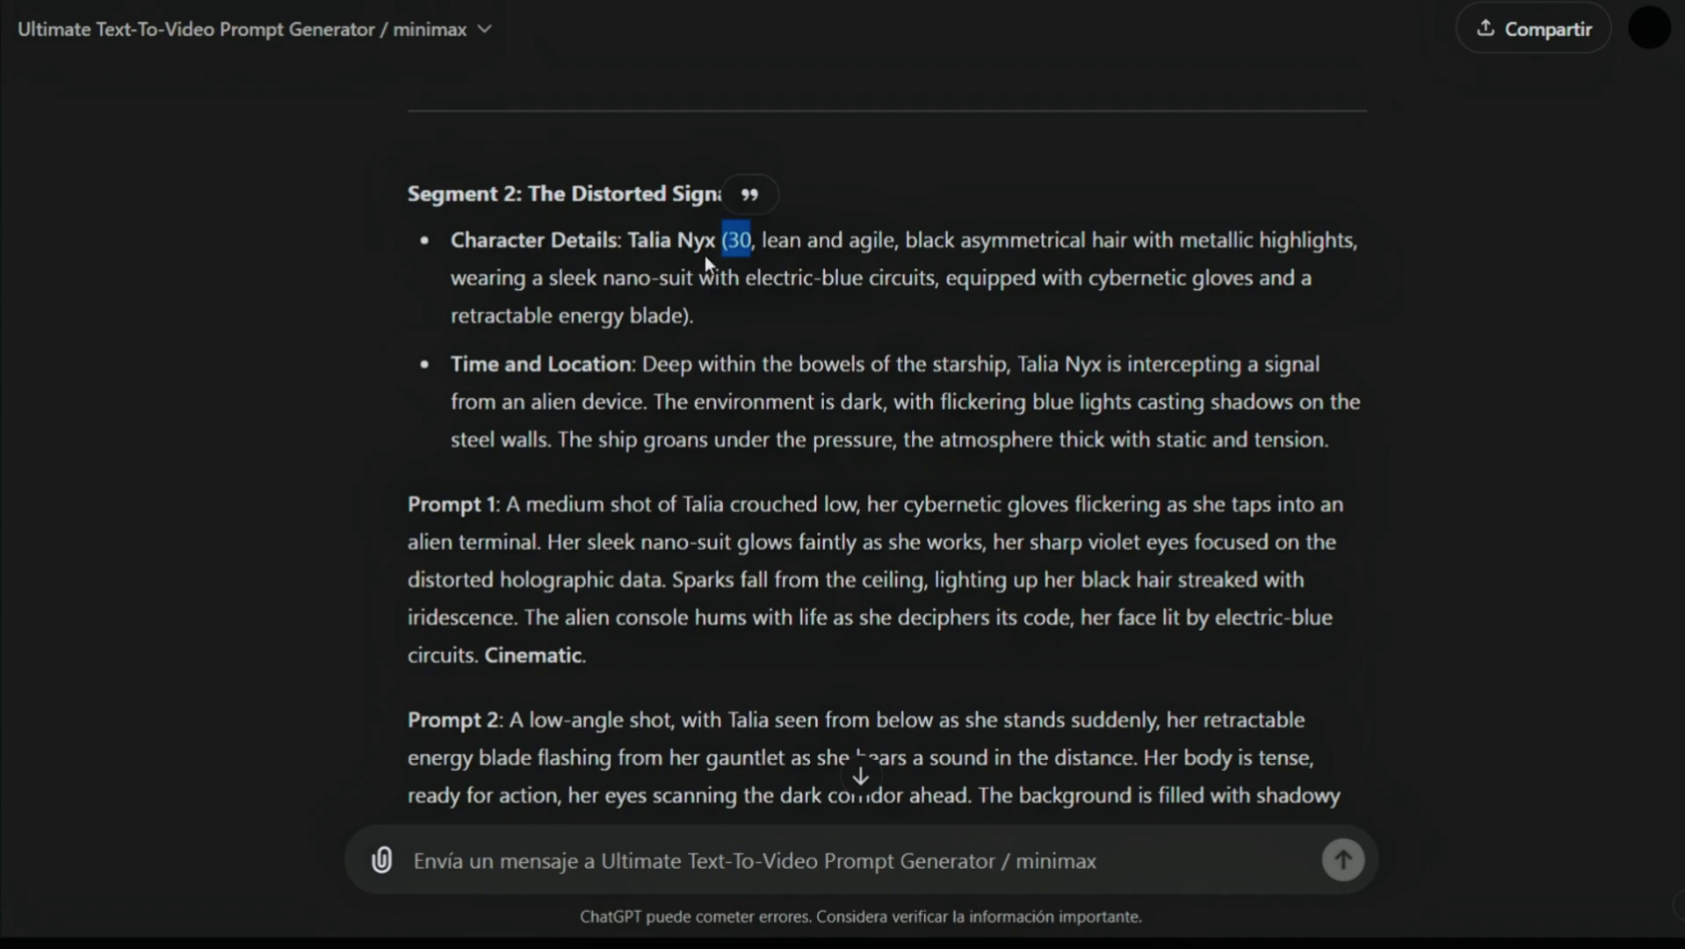
pyautogui.moveTo(719, 244); pyautogui.dragTo(745, 240)
pyautogui.click(743, 249)
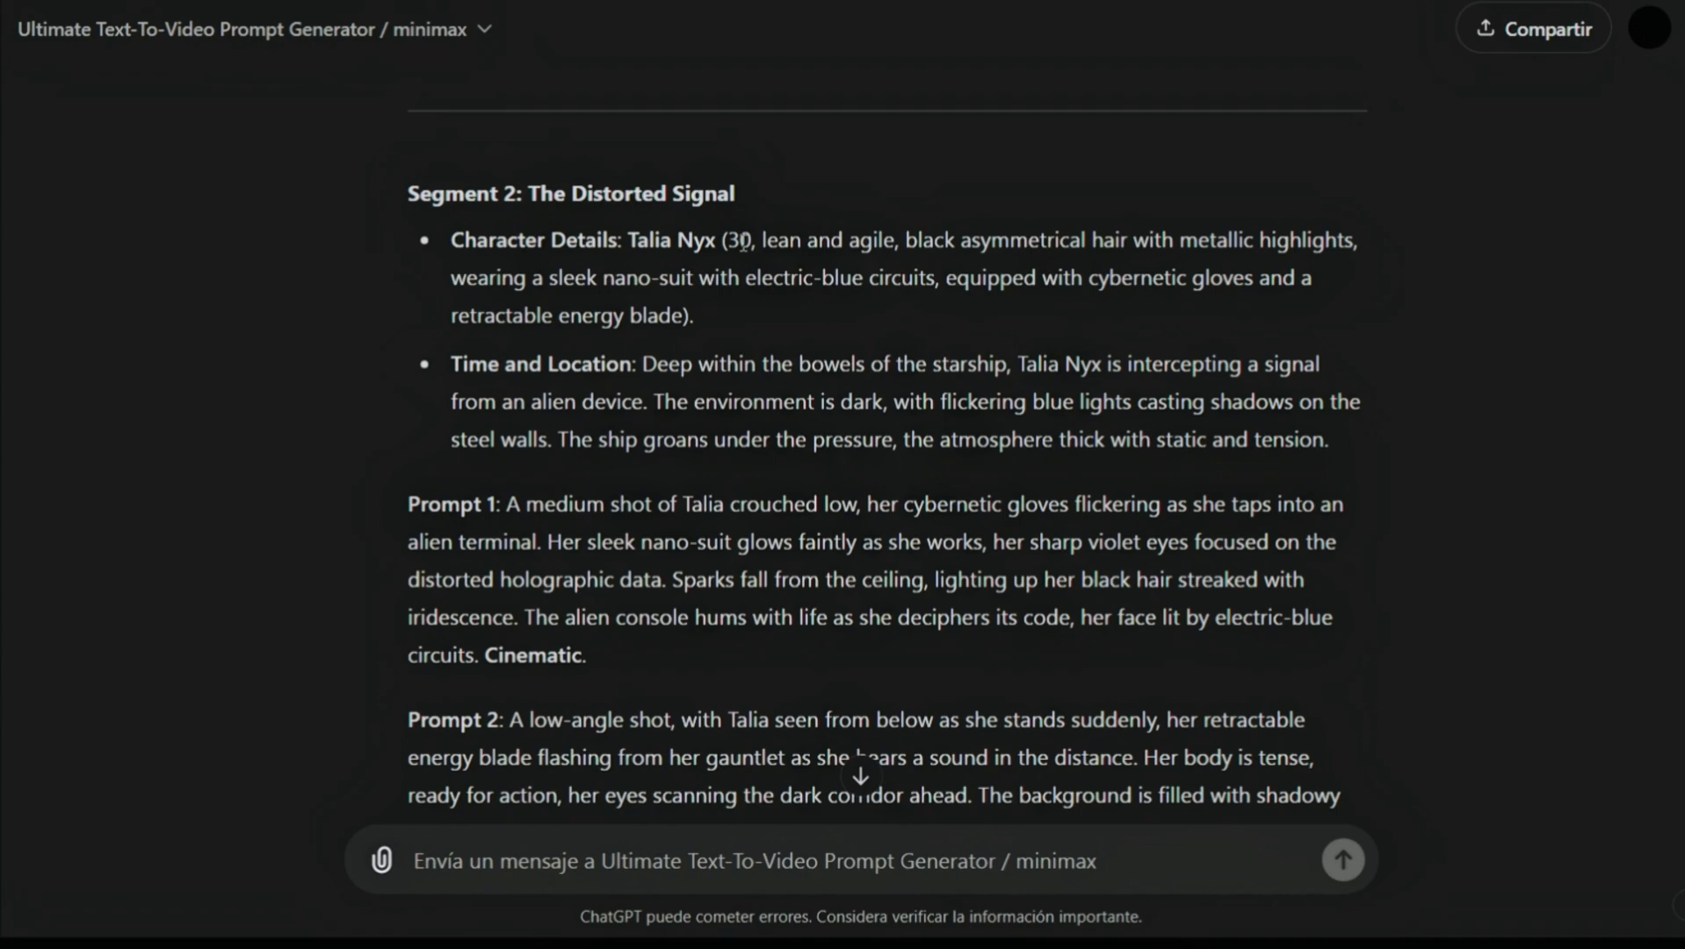
pyautogui.doubleClick(743, 243)
pyautogui.click(751, 240)
# - Scroll to the Scene Title and 'Segment 1: Approaching the Nova' of the screenplay
pyautogui.scroll(-15, 678, 375)
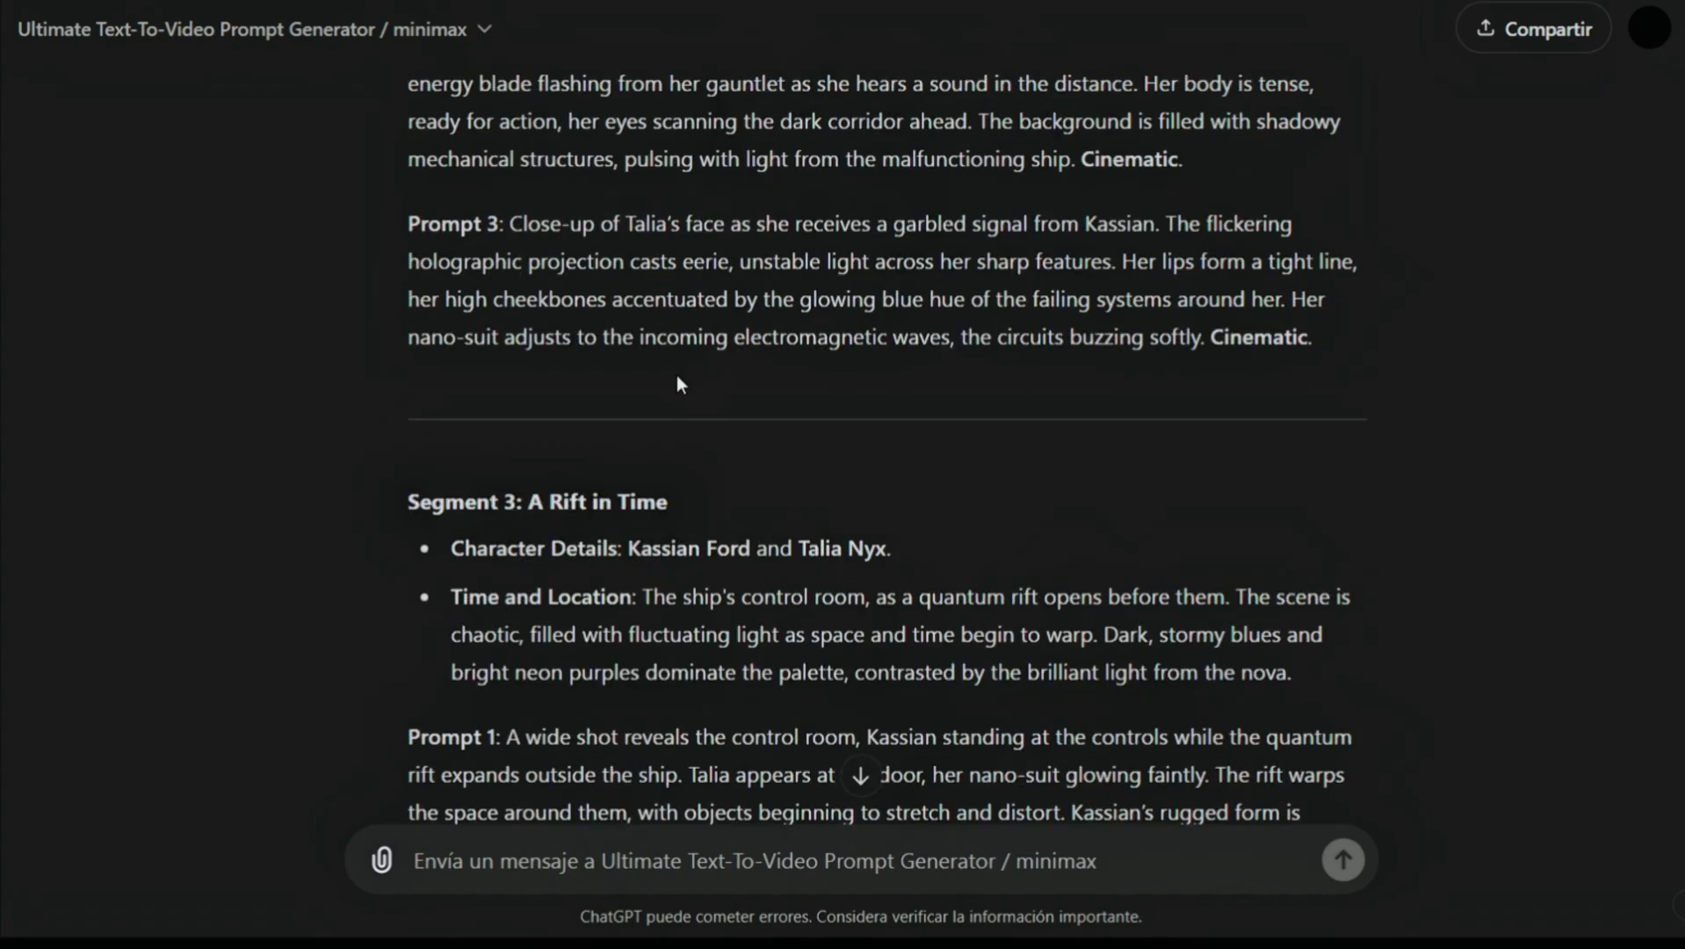
pyautogui.scroll(-8, 677, 375)
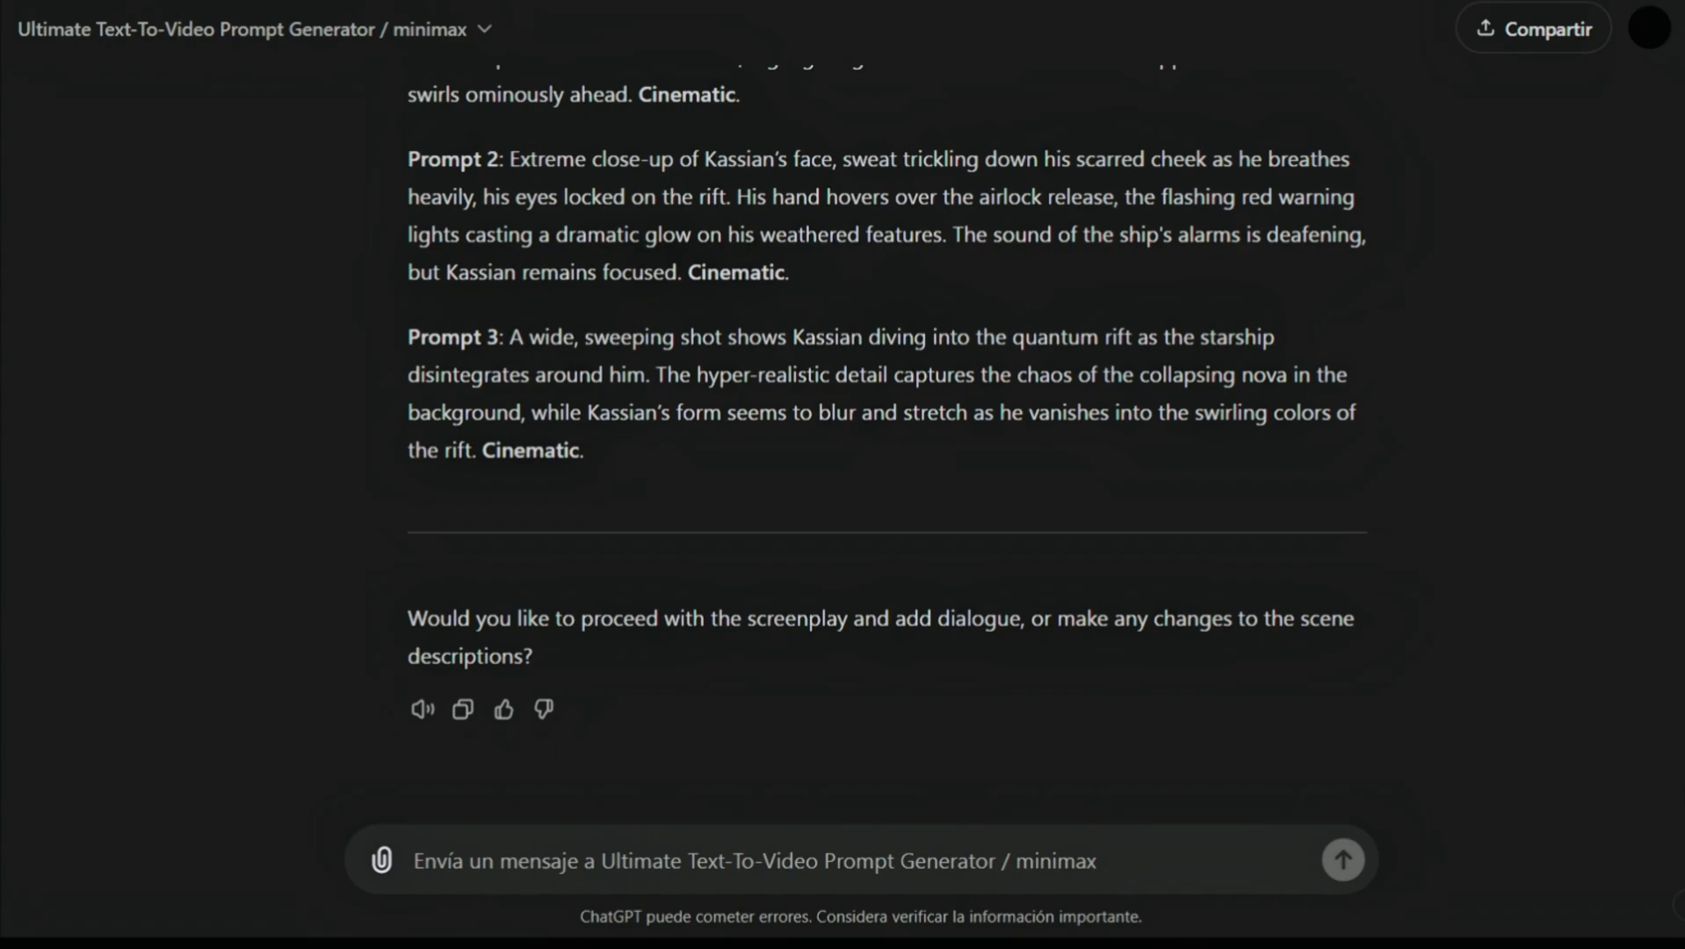
pyautogui.scroll(20, 1680, 538)
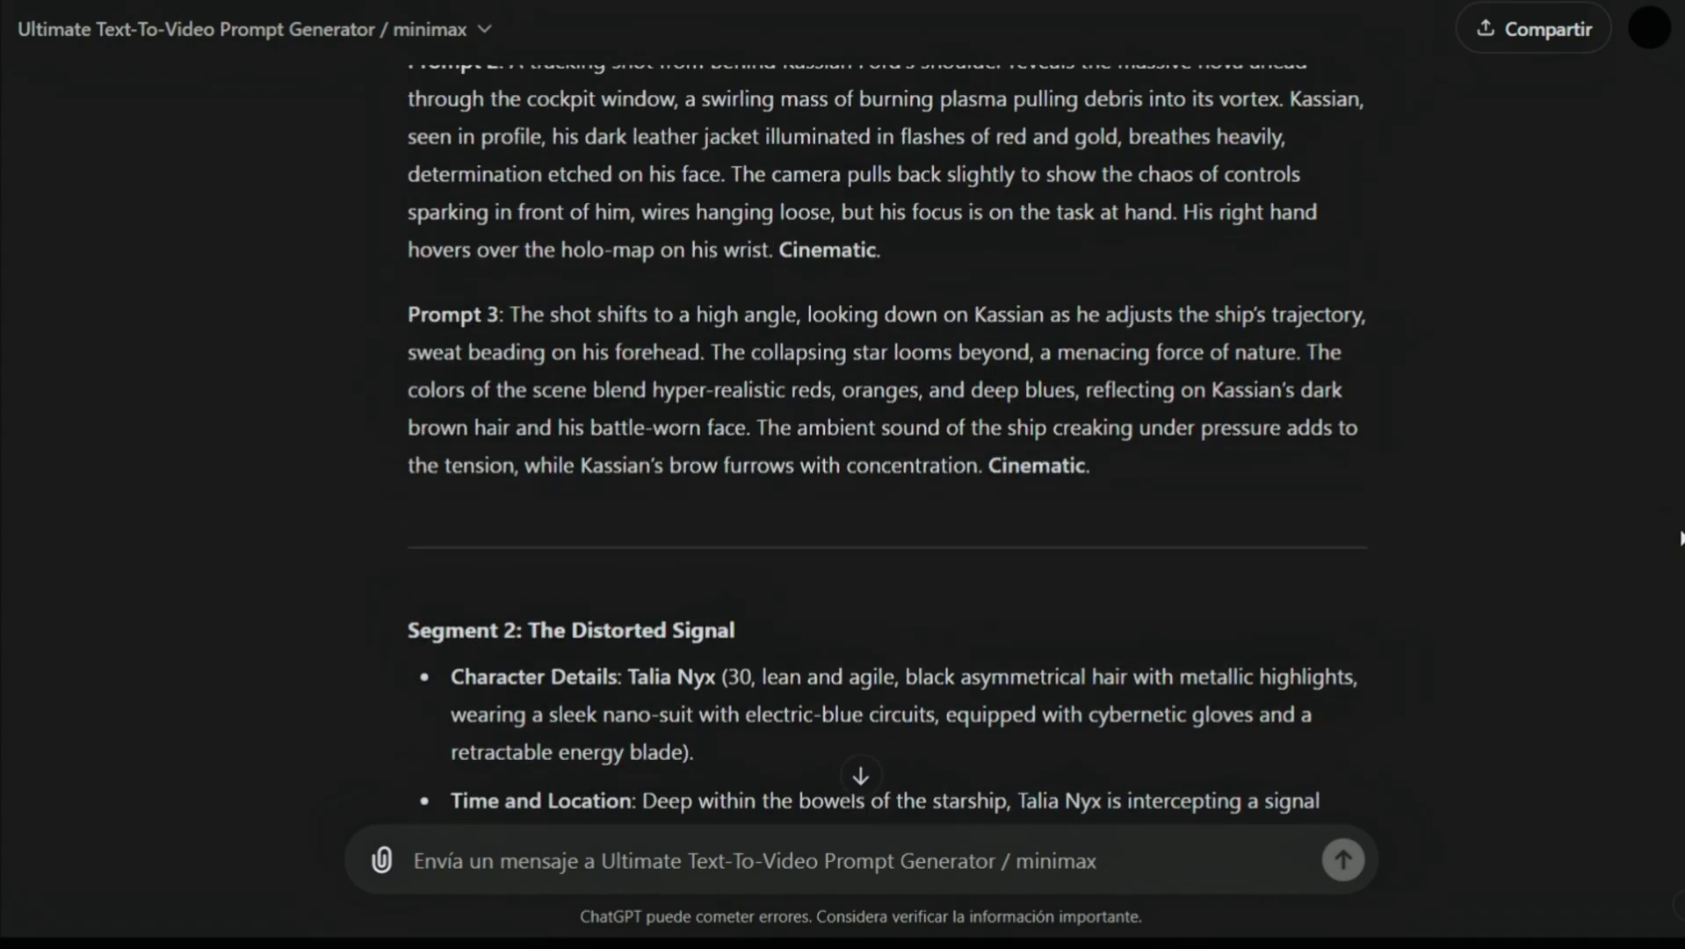
pyautogui.scroll(-1, 1680, 538)
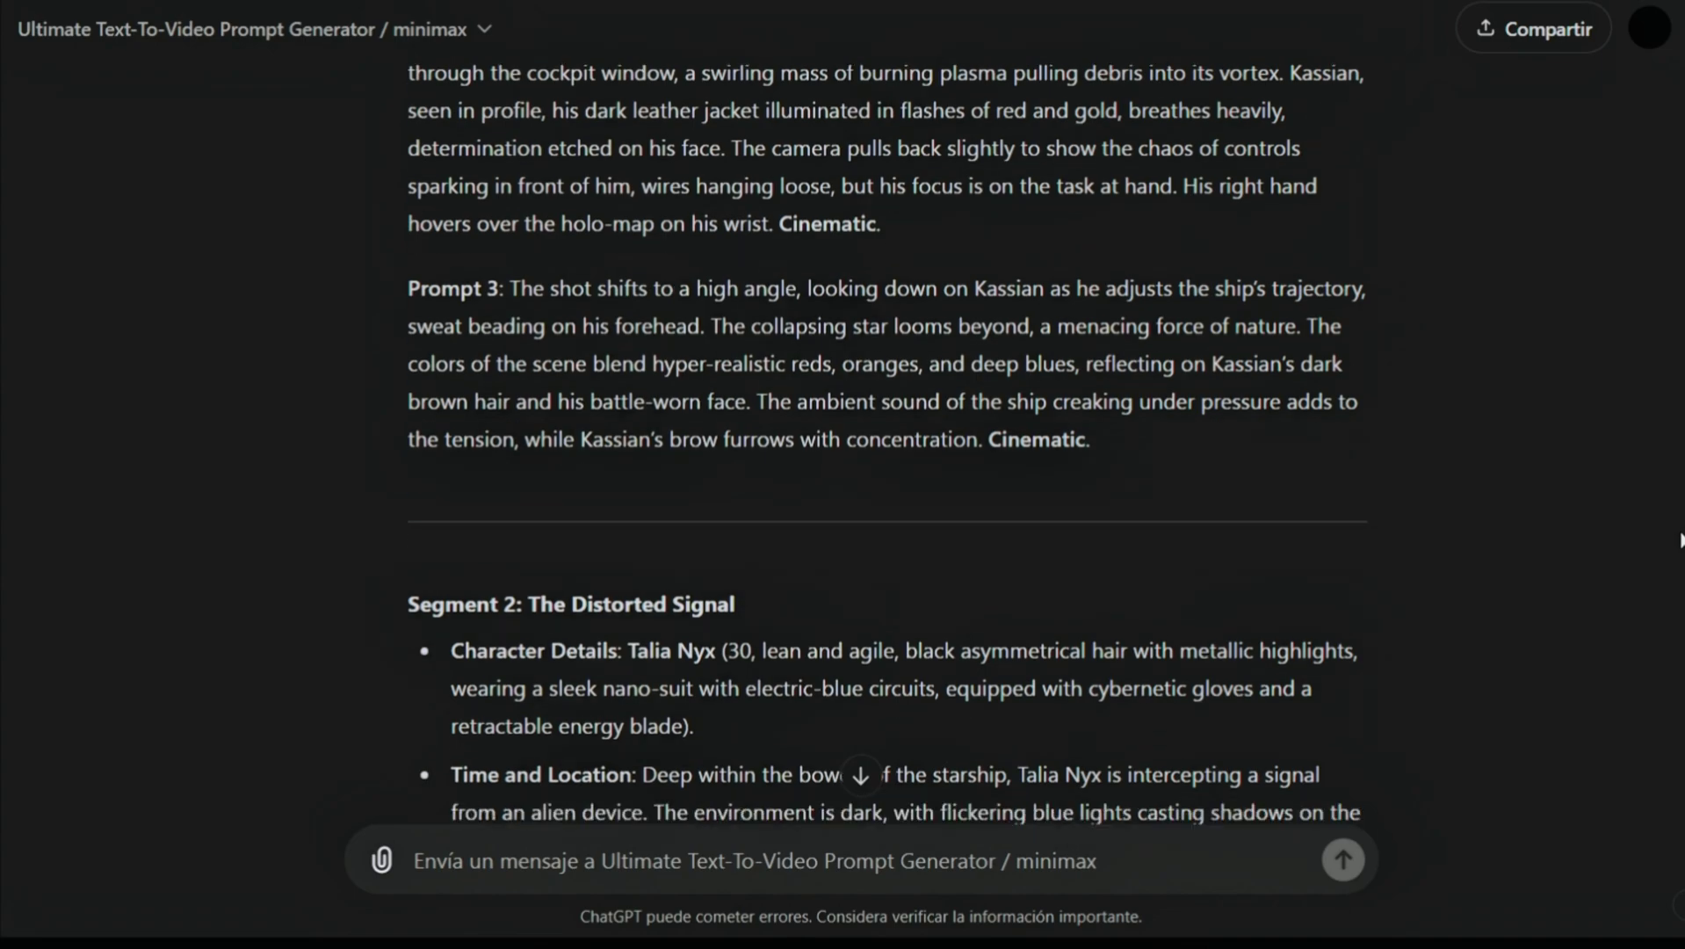
pyautogui.scroll(8, 1672, 479)
pyautogui.scroll(7, 1673, 479)
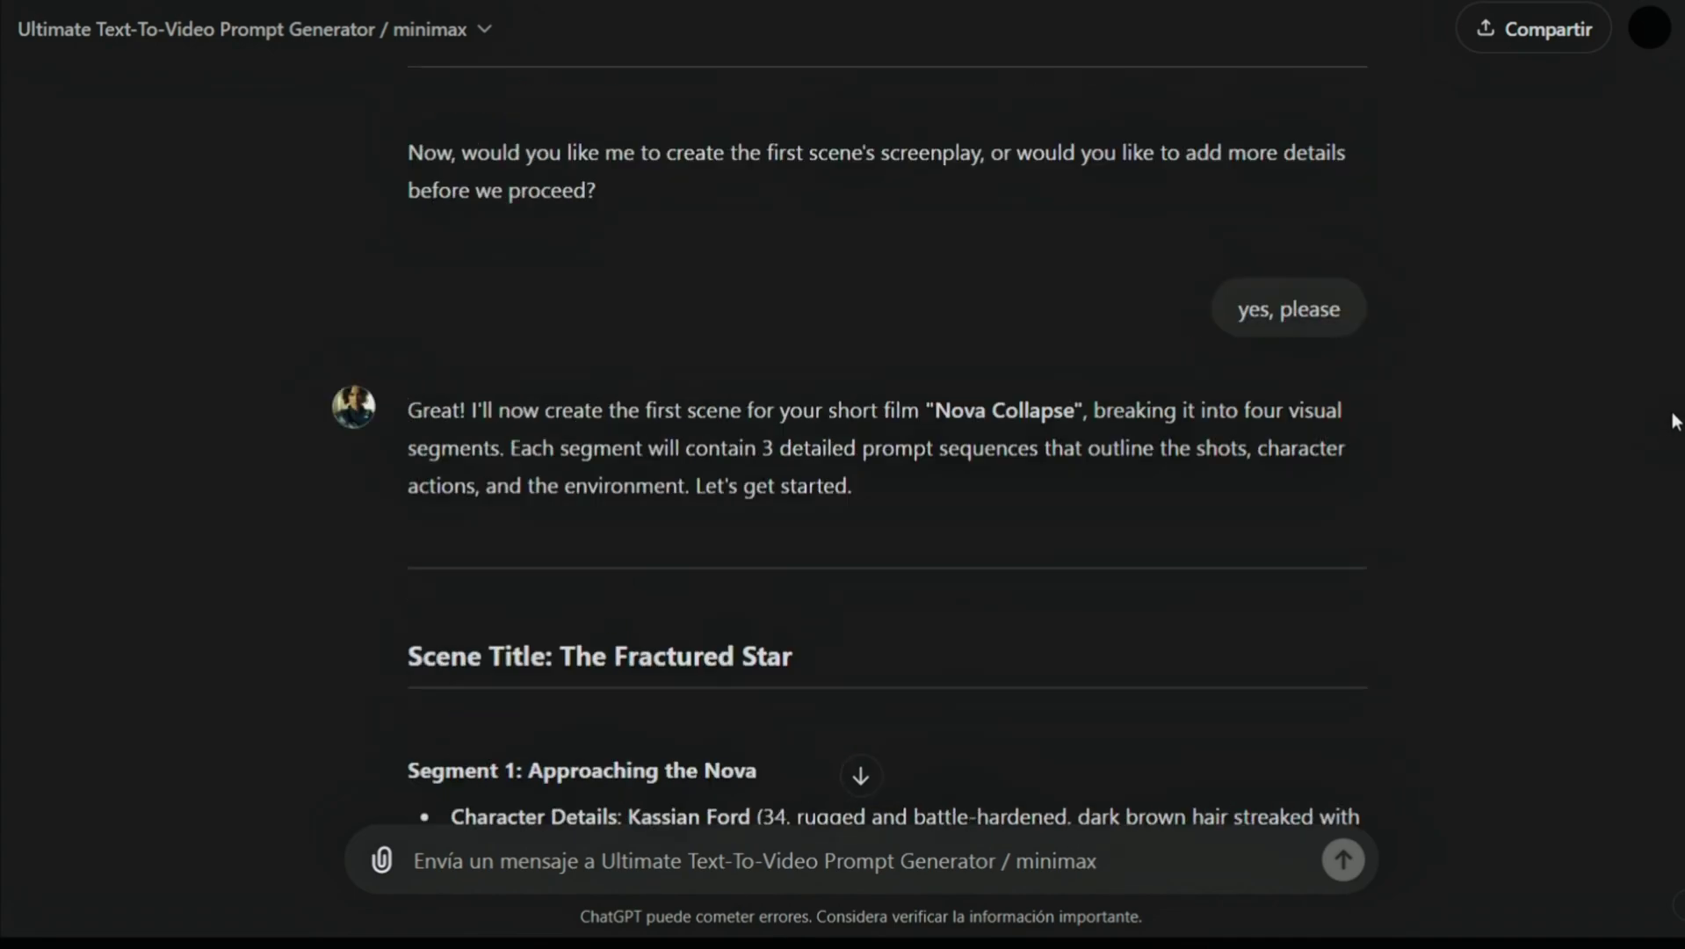
pyautogui.scroll(-3, 1666, 455)
pyautogui.scroll(-5, 1653, 479)
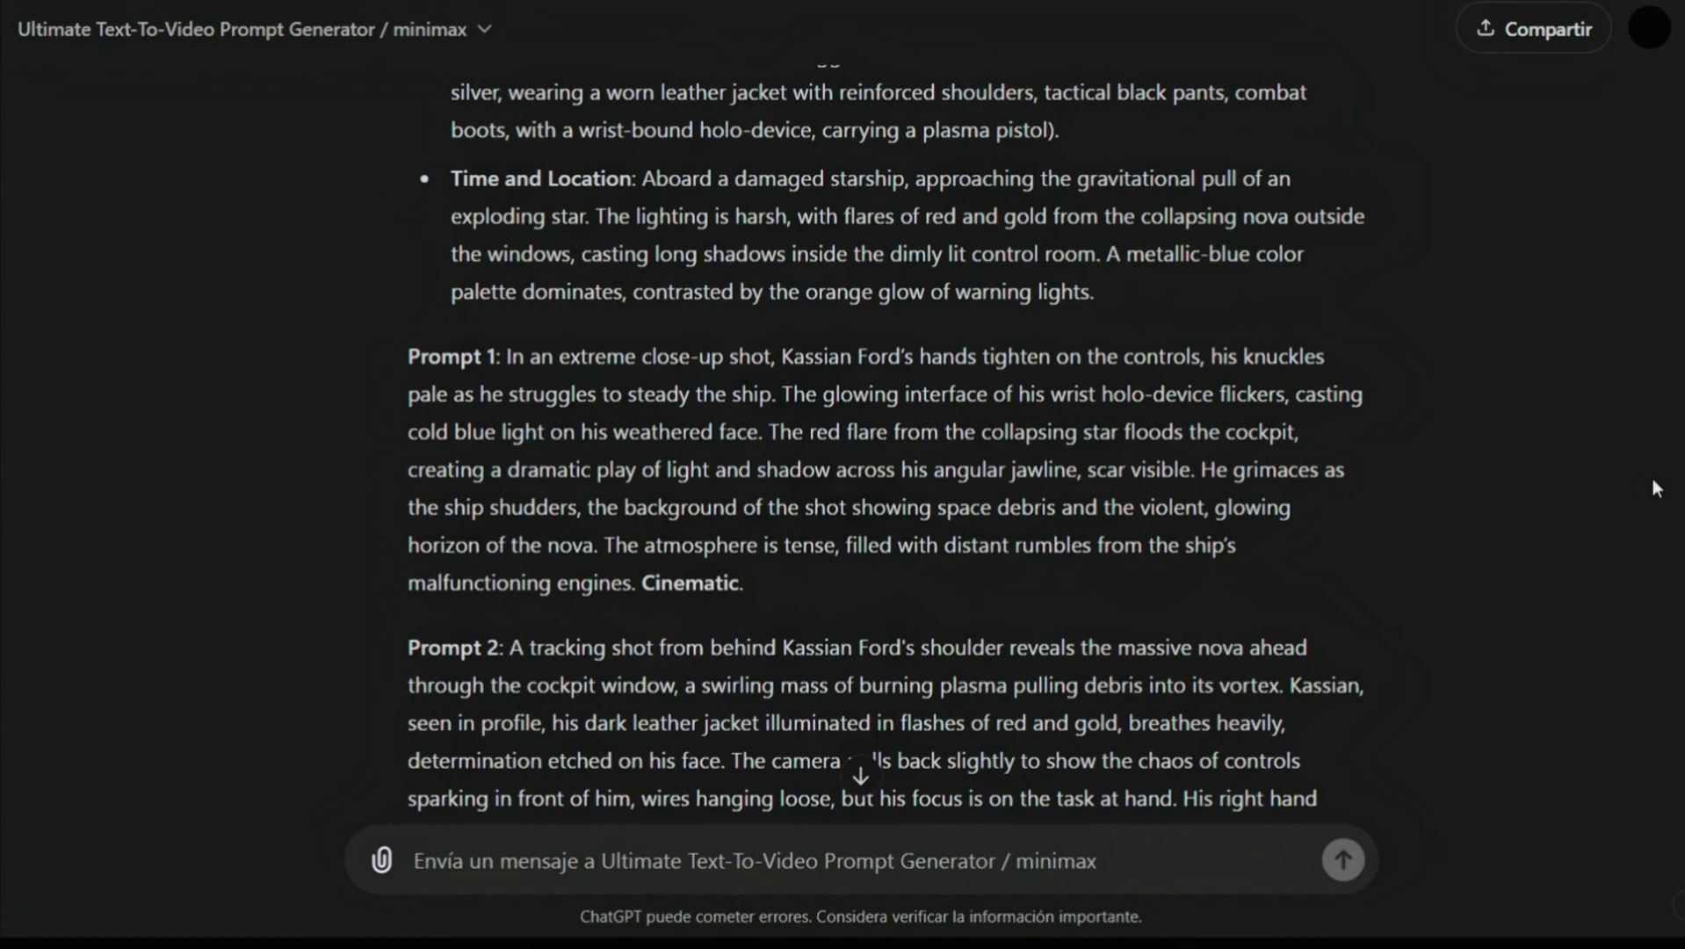
pyautogui.scroll(8, 1653, 445)
pyautogui.scroll(-5, 1653, 435)
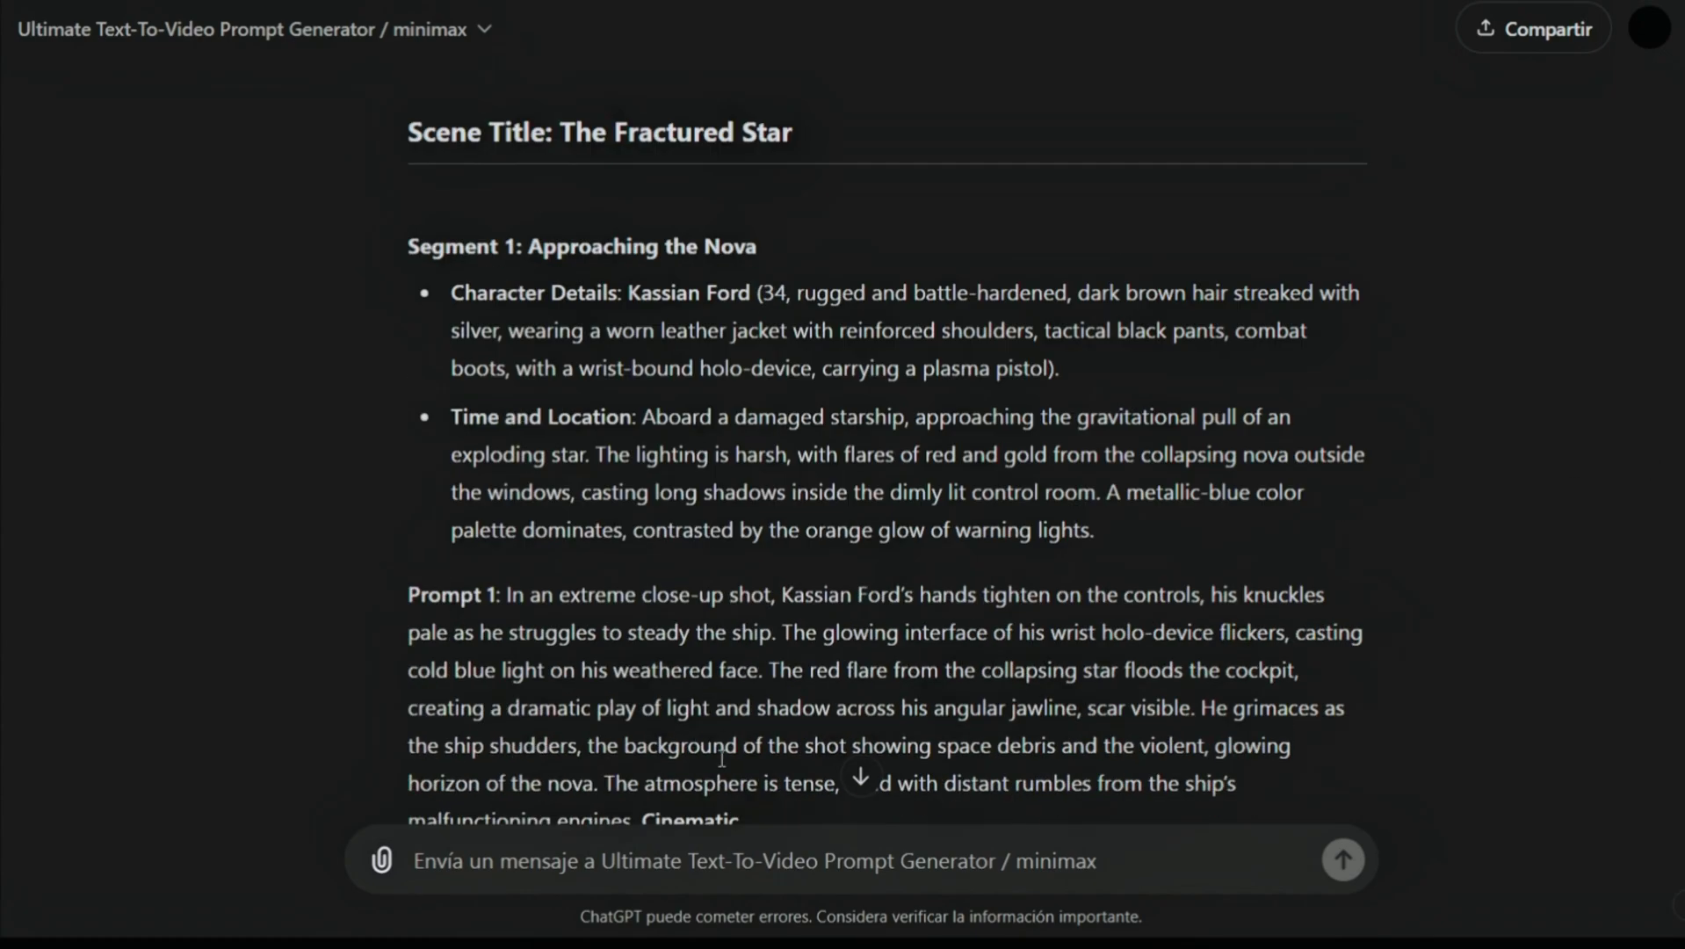
# - Begin a message reading 'create Segment 1' using the heading copied from the reply
pyautogui.click(470, 870)
pyautogui.write('create')
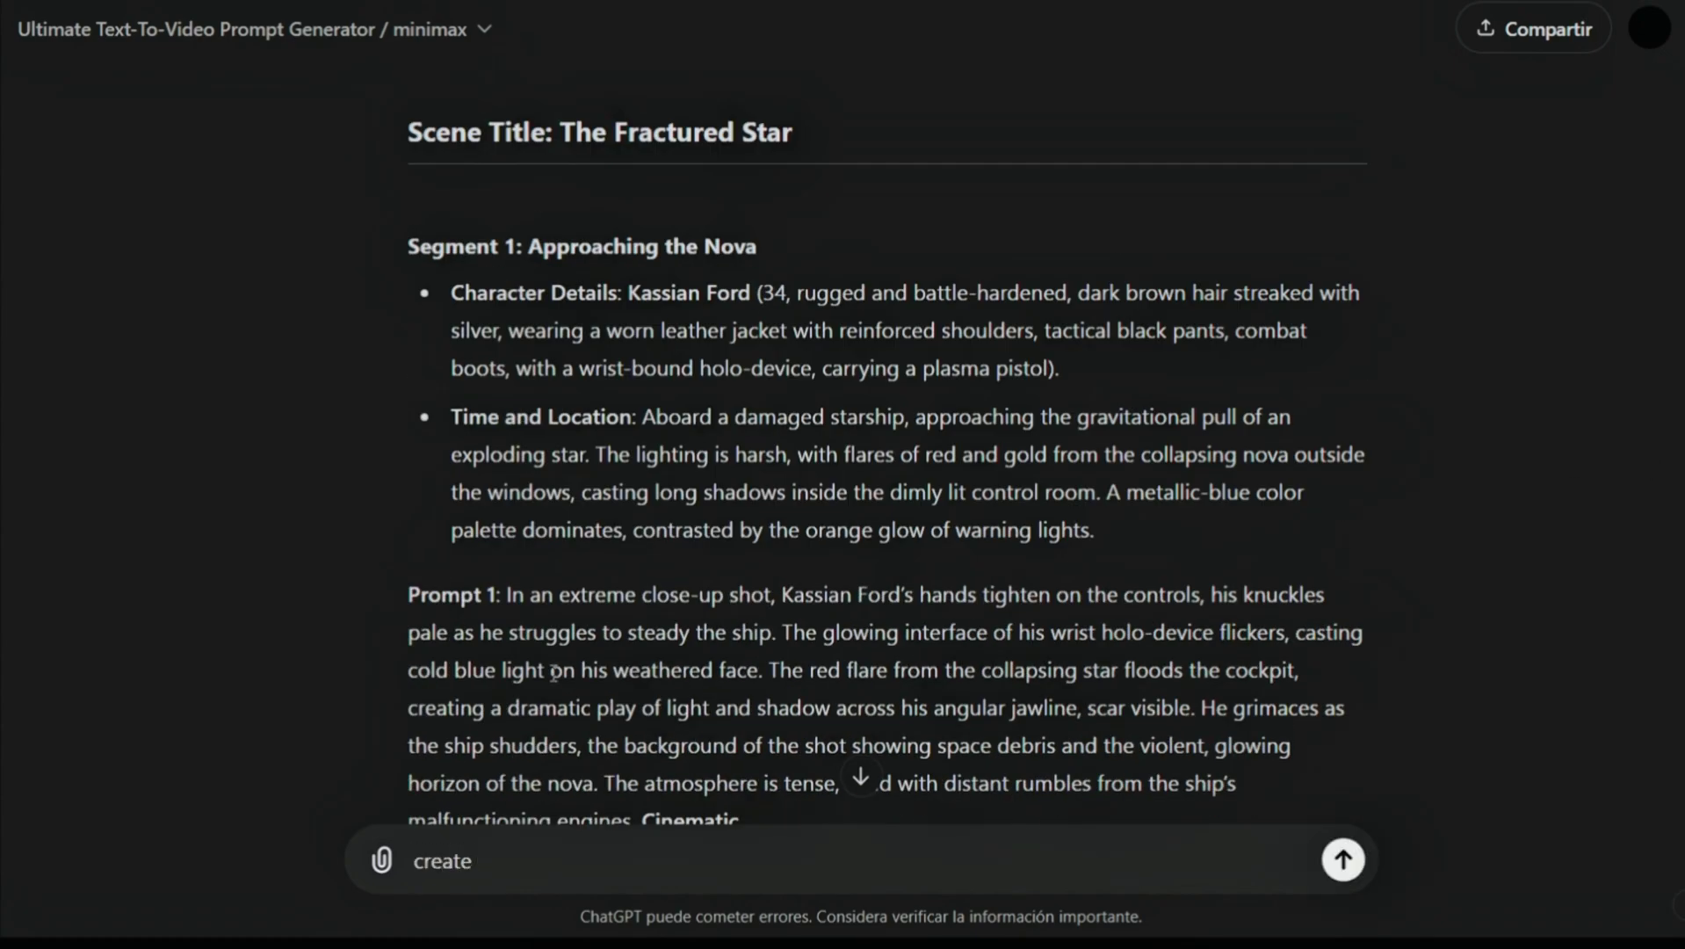
pyautogui.moveTo(404, 253); pyautogui.dragTo(507, 249)
pyautogui.write('reate')
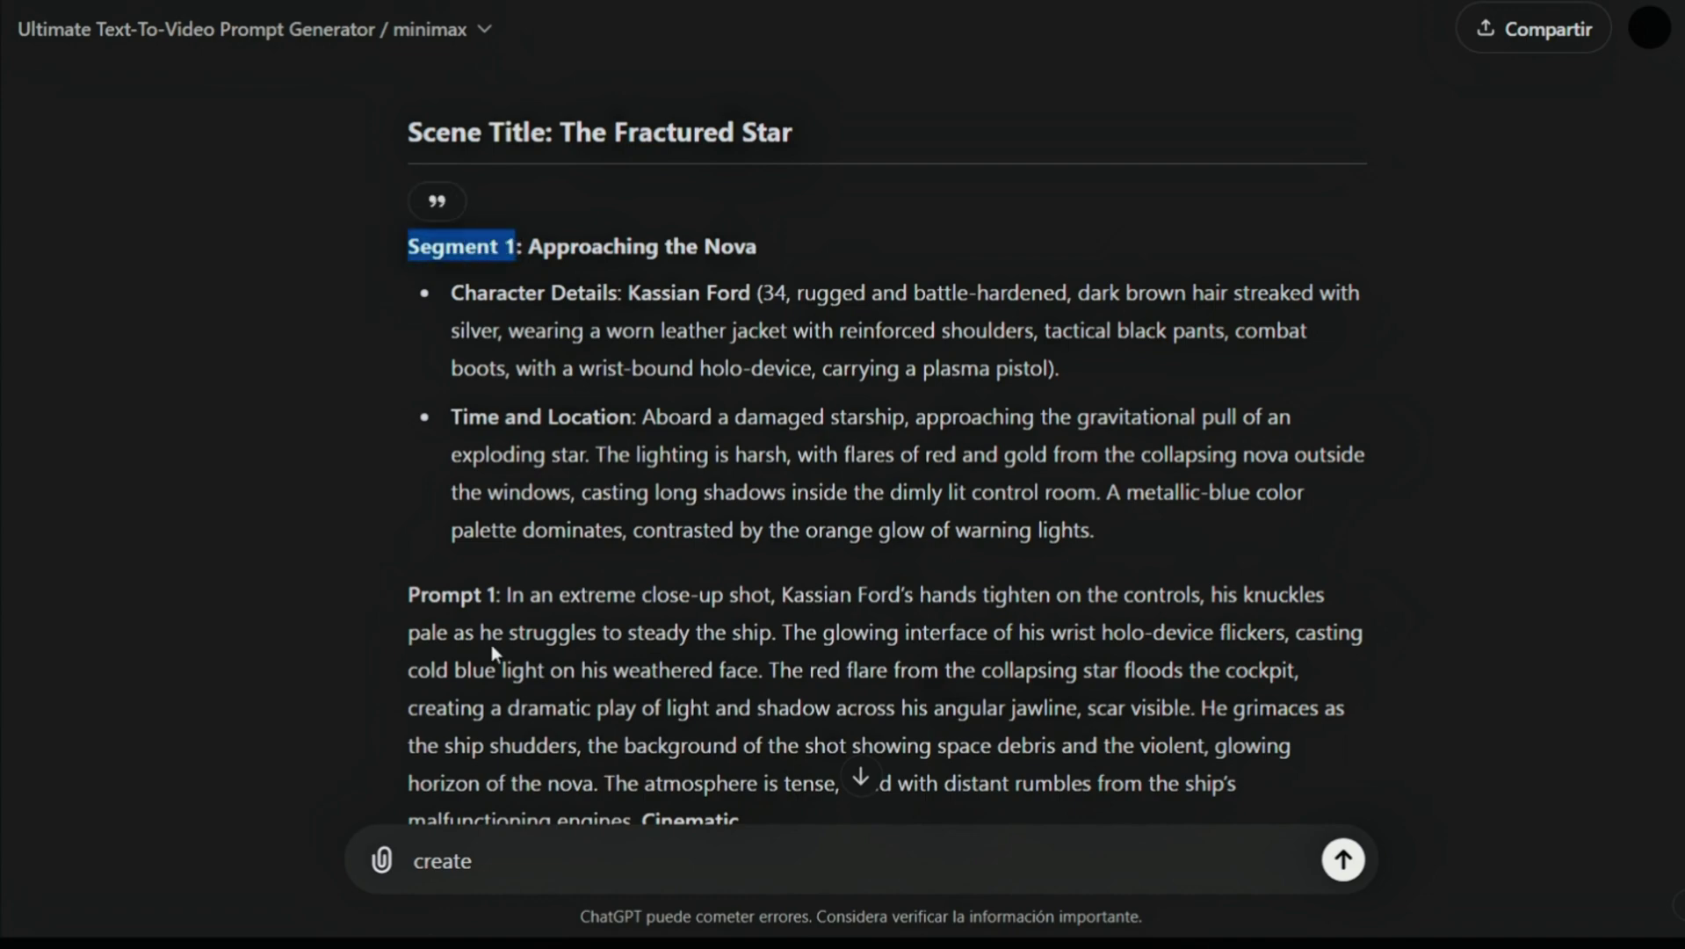
pyautogui.click(540, 857)
pyautogui.write('Segment 1')
# - Add 'Prompt 1' and send the request for the Segment 1, Prompt 1 image
pyautogui.moveTo(502, 580); pyautogui.dragTo(406, 596)
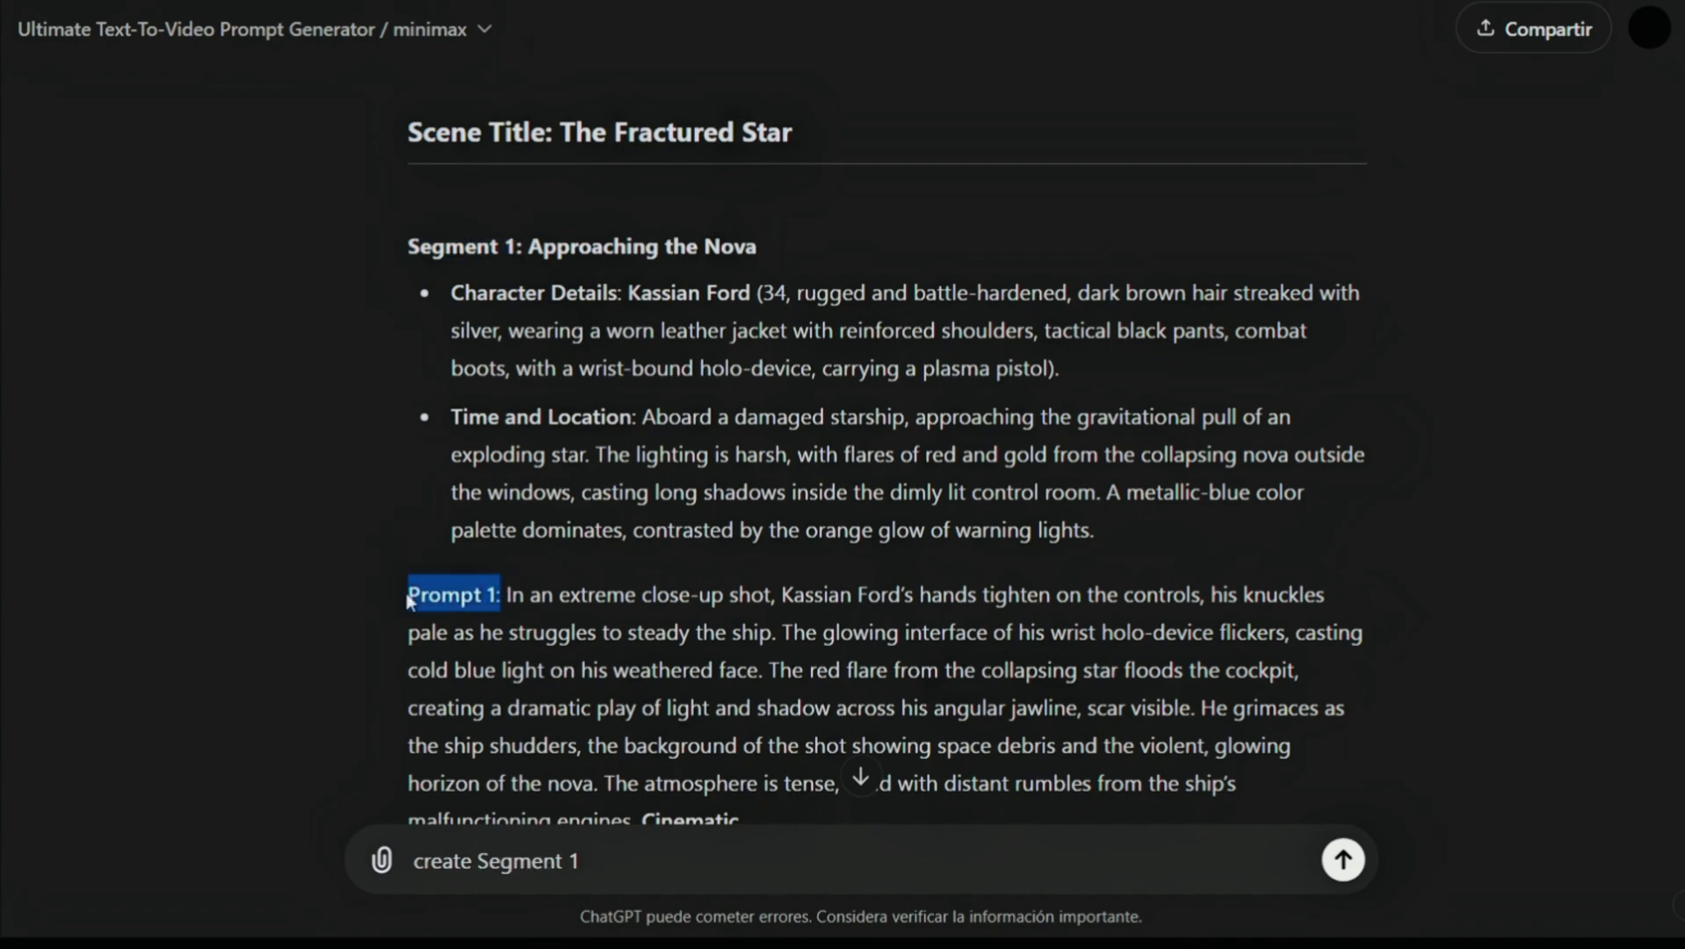
pyautogui.hotkey('ctrl', 'c')
pyautogui.click(605, 862)
pyautogui.hotkey('ctrl', 'v')
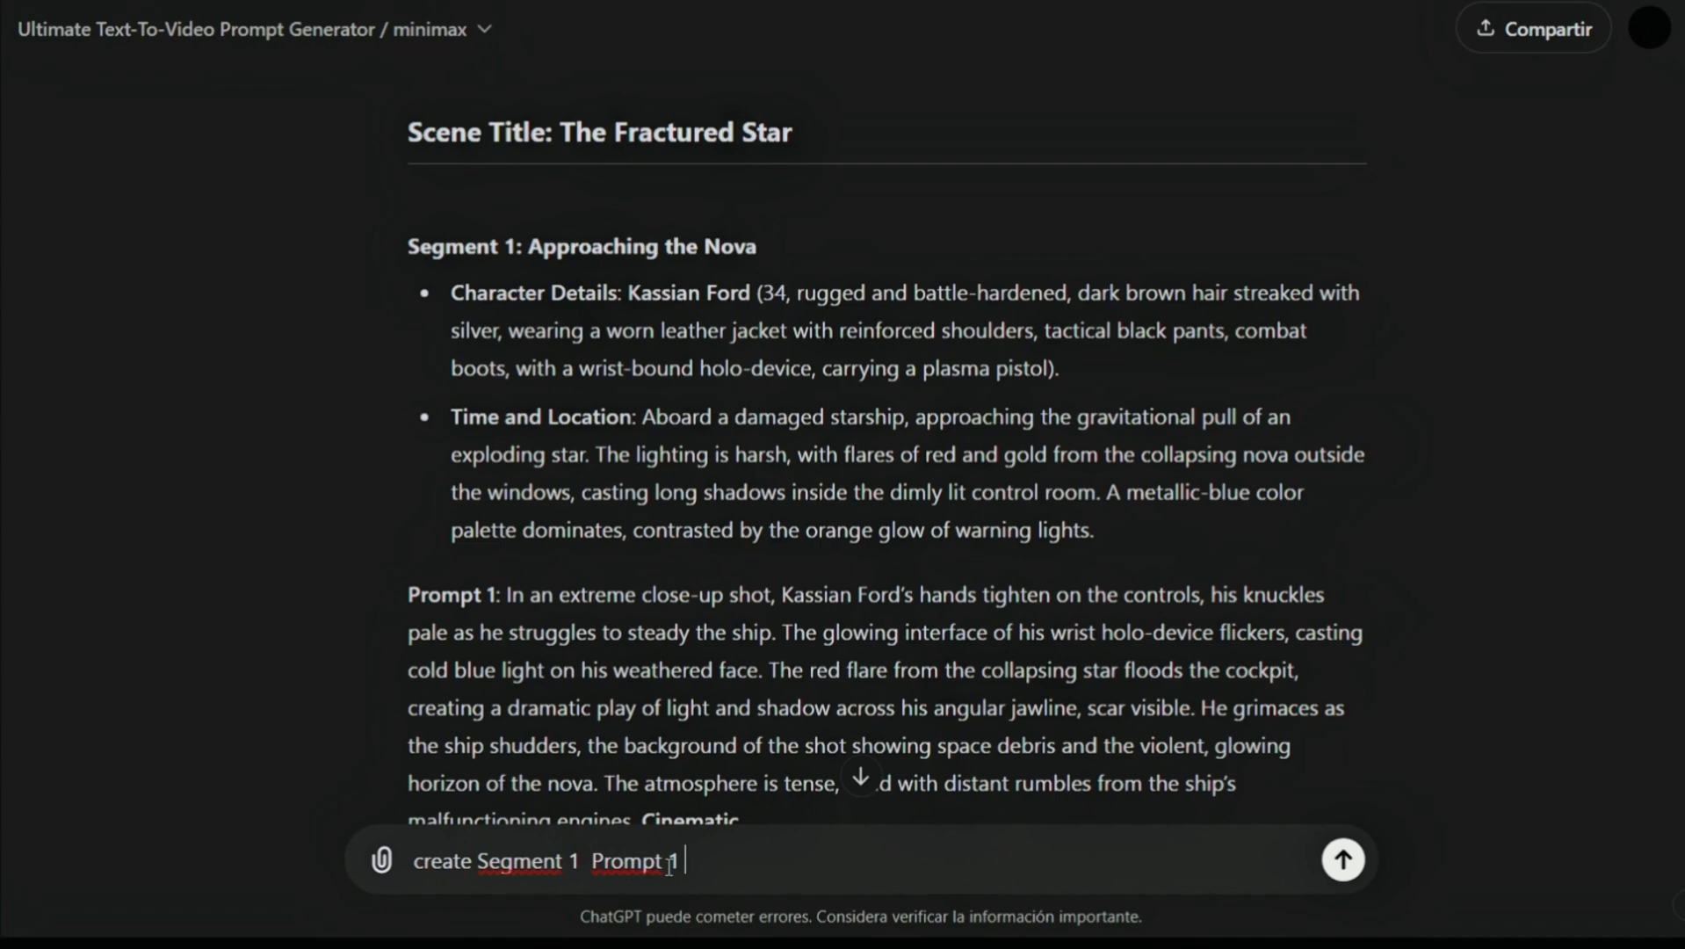
pyautogui.press('BackSpace')
pyautogui.press('BackSpace')
pyautogui.press('BackSpace')
pyautogui.press('BackSpace')
pyautogui.press('BackSpace')
pyautogui.press('BackSpace')
pyautogui.press('BackSpace')
pyautogui.press('BackSpace')
pyautogui.press('BackSpace')
pyautogui.press('BackSpace')
pyautogui.press('BackSpace')
pyautogui.moveTo(502, 580); pyautogui.dragTo(408, 601)
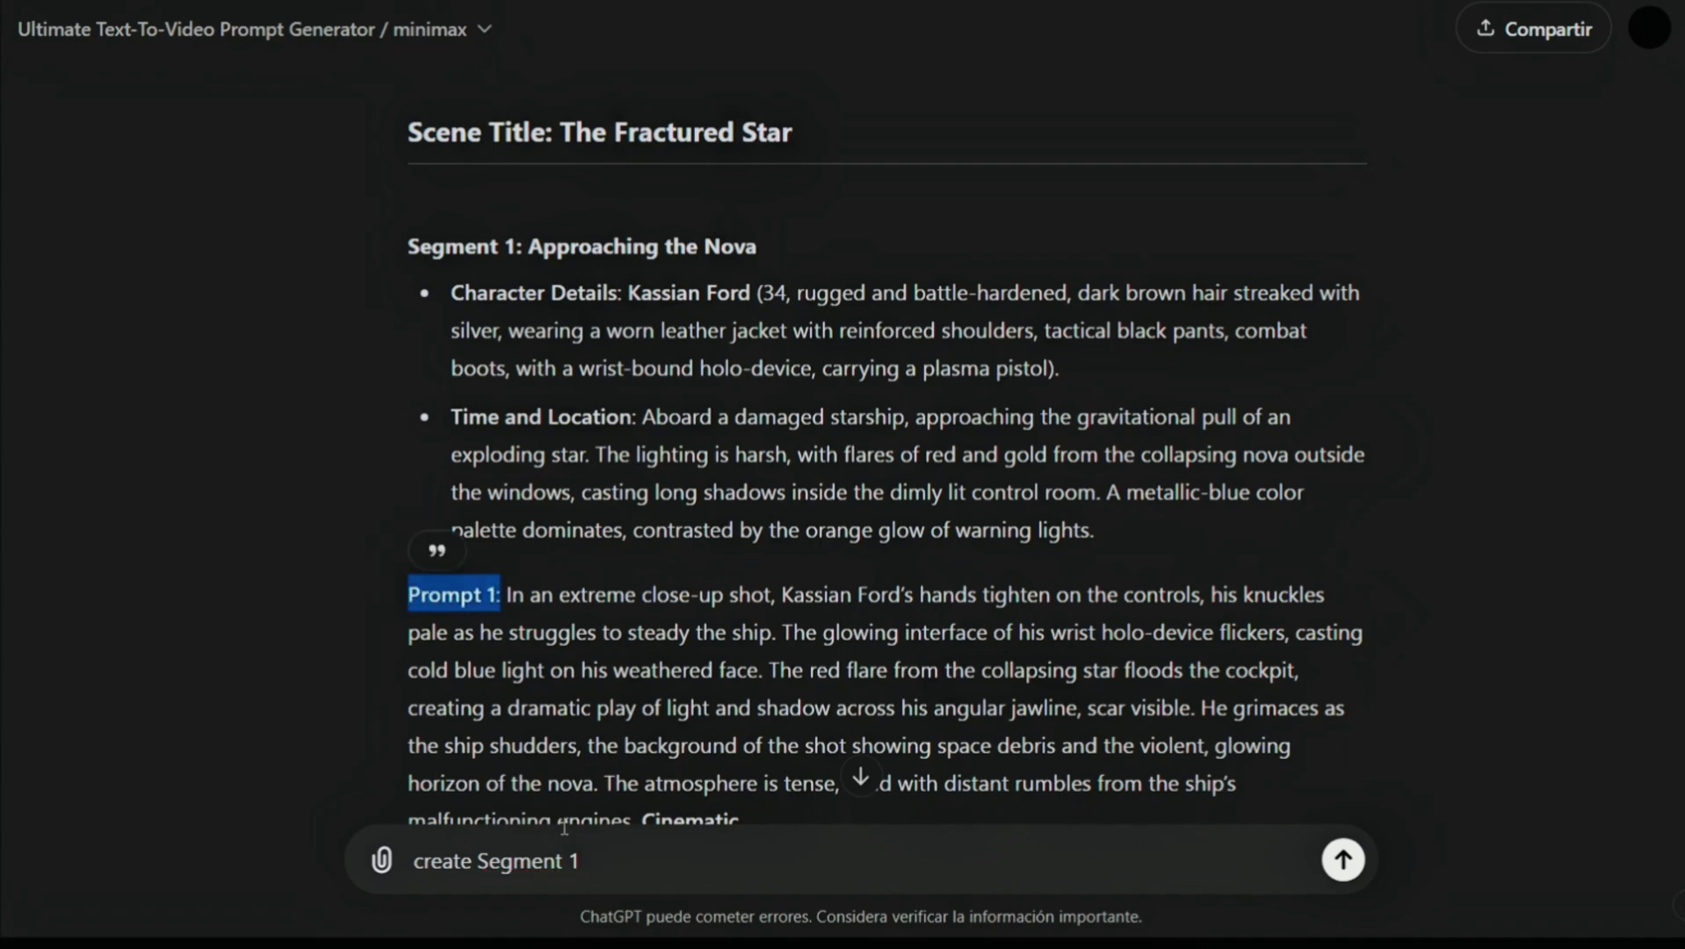
pyautogui.hotkey('ctrl', 'c')
pyautogui.click(592, 859)
pyautogui.hotkey('ctrl', 'v')
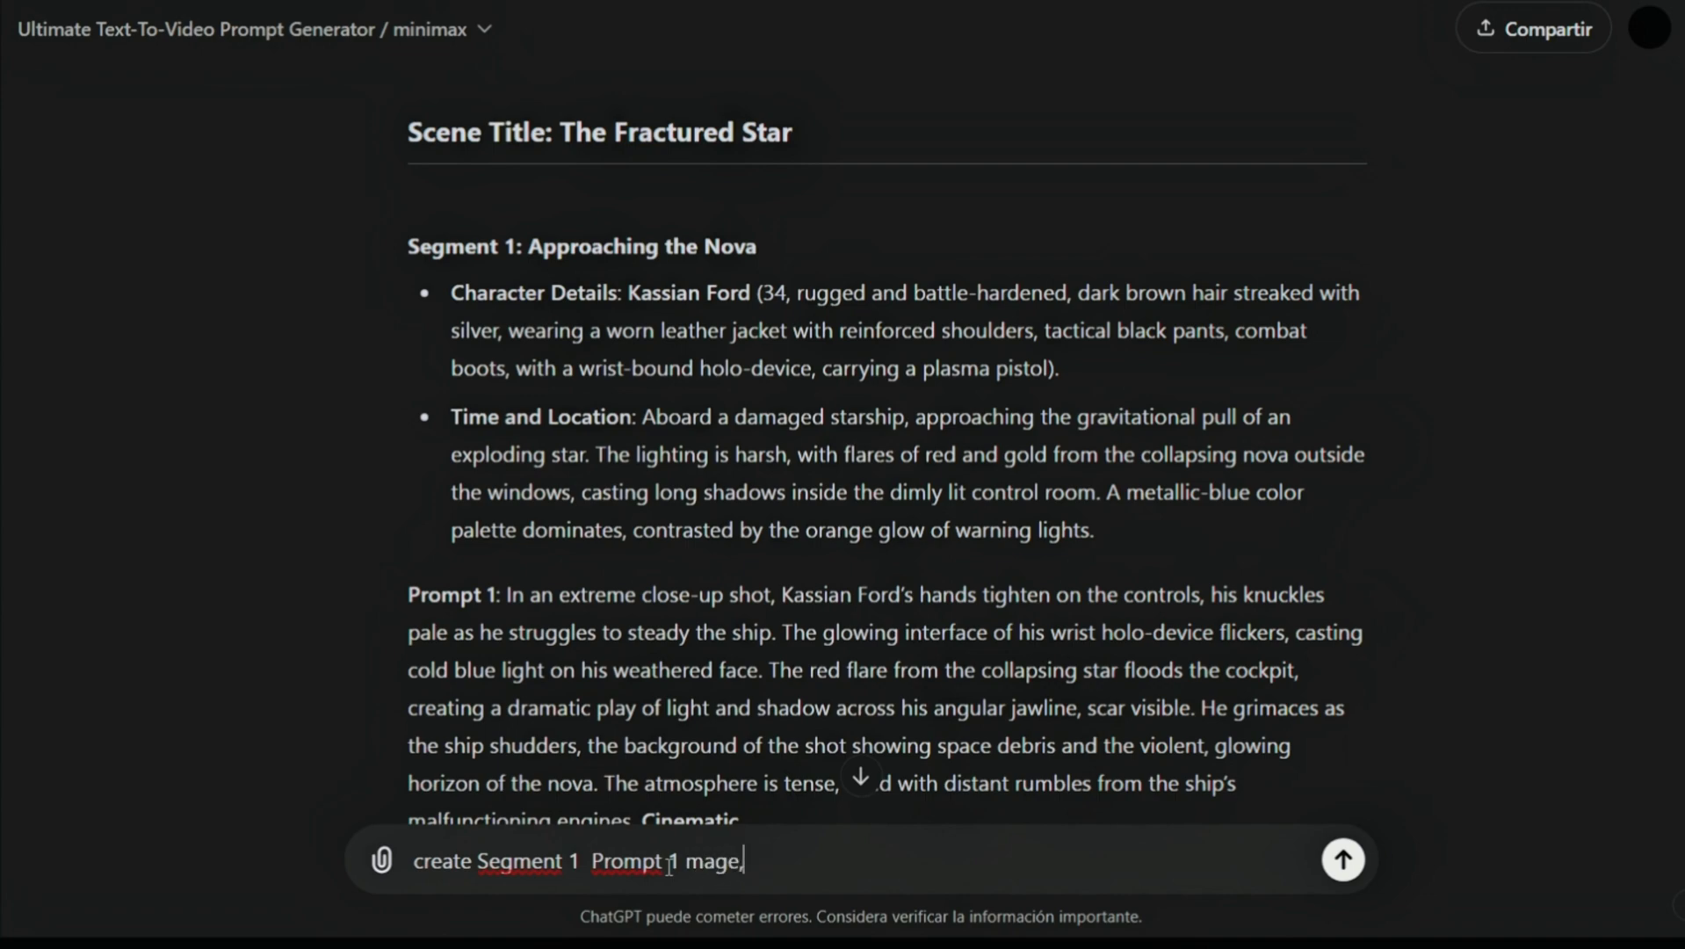
pyautogui.press('Return')
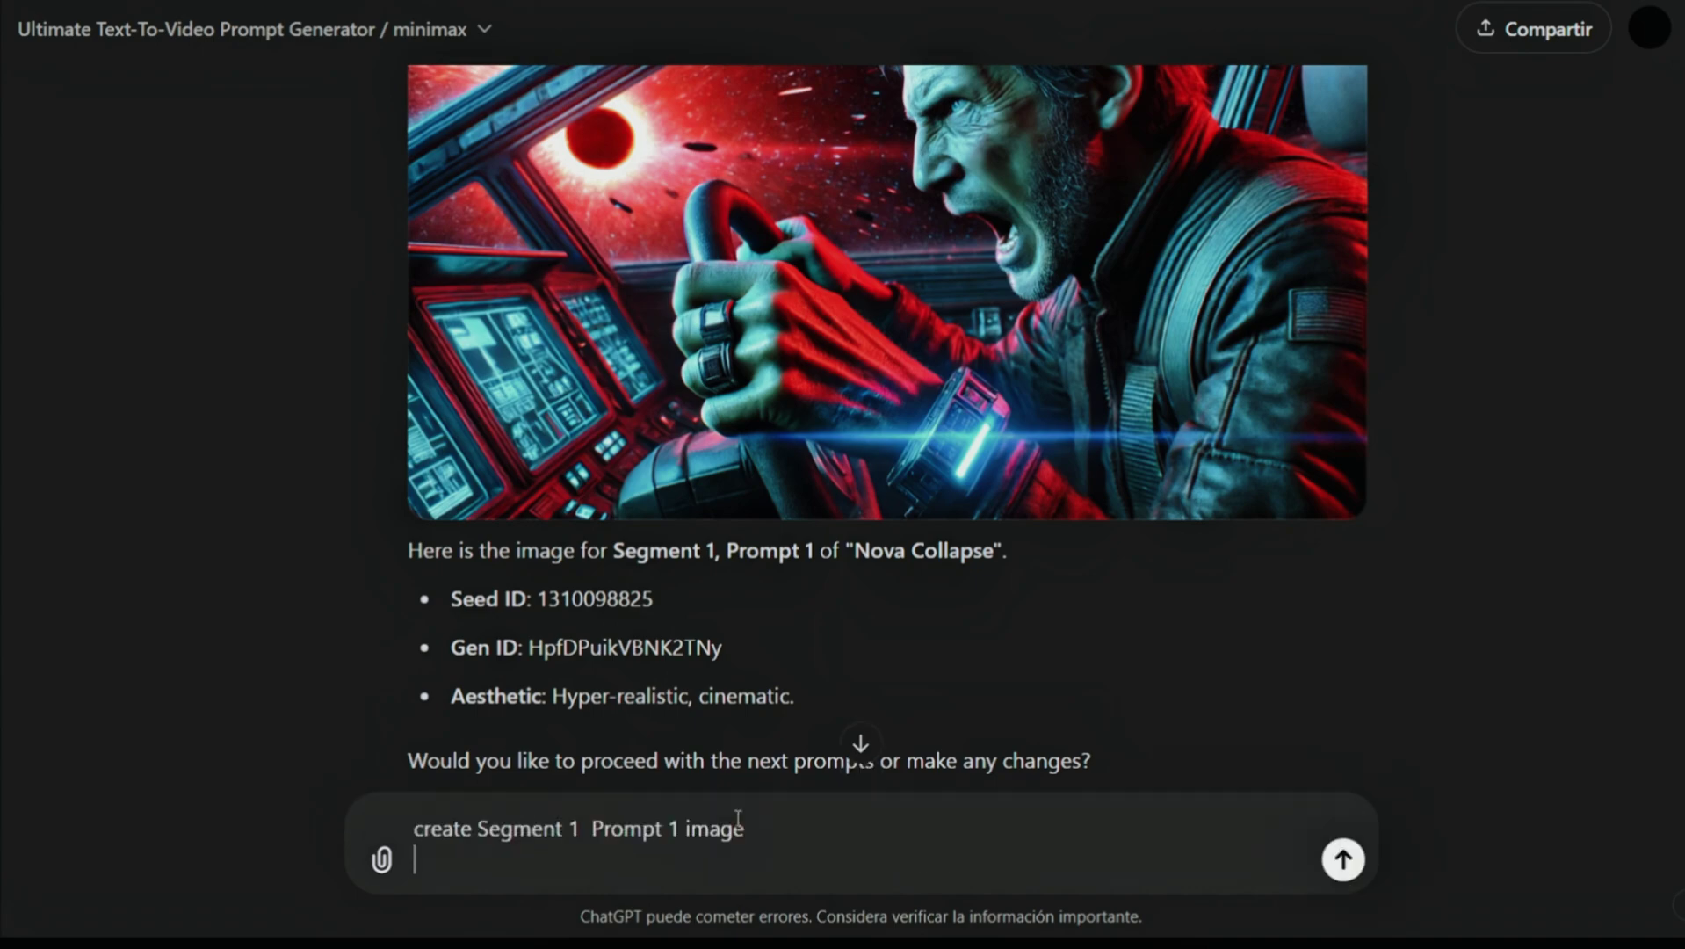
pyautogui.press('Return')
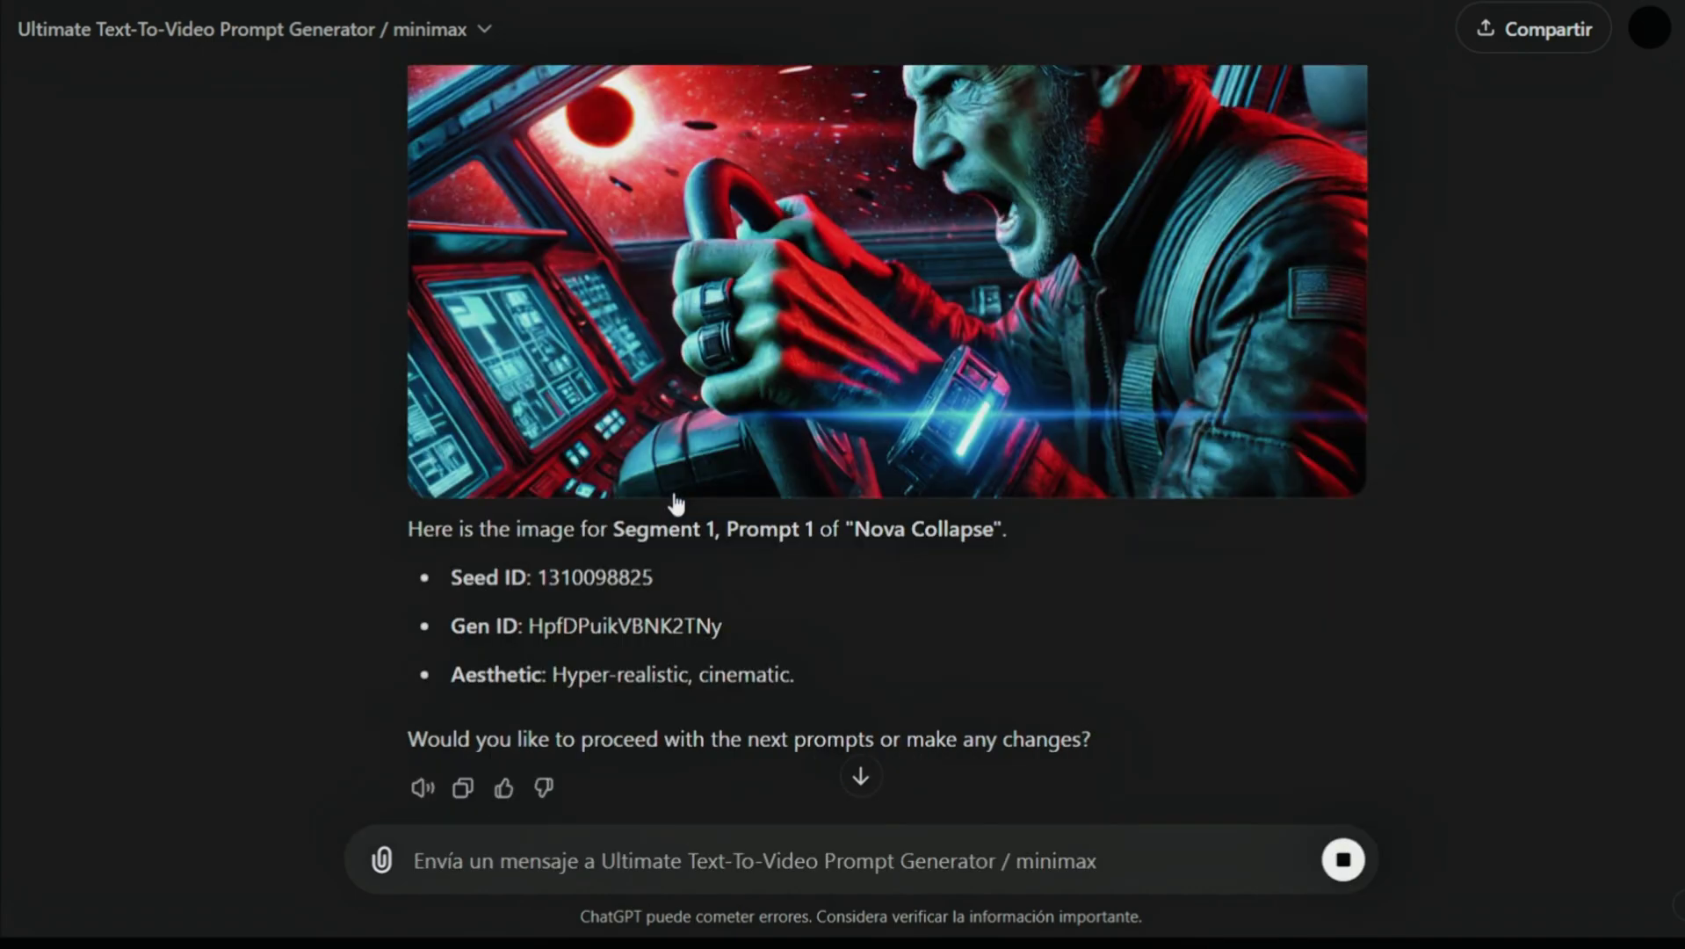
# - Send 'create Segment 1 Prompt 2 image' to request the next image
pyautogui.press('Return')
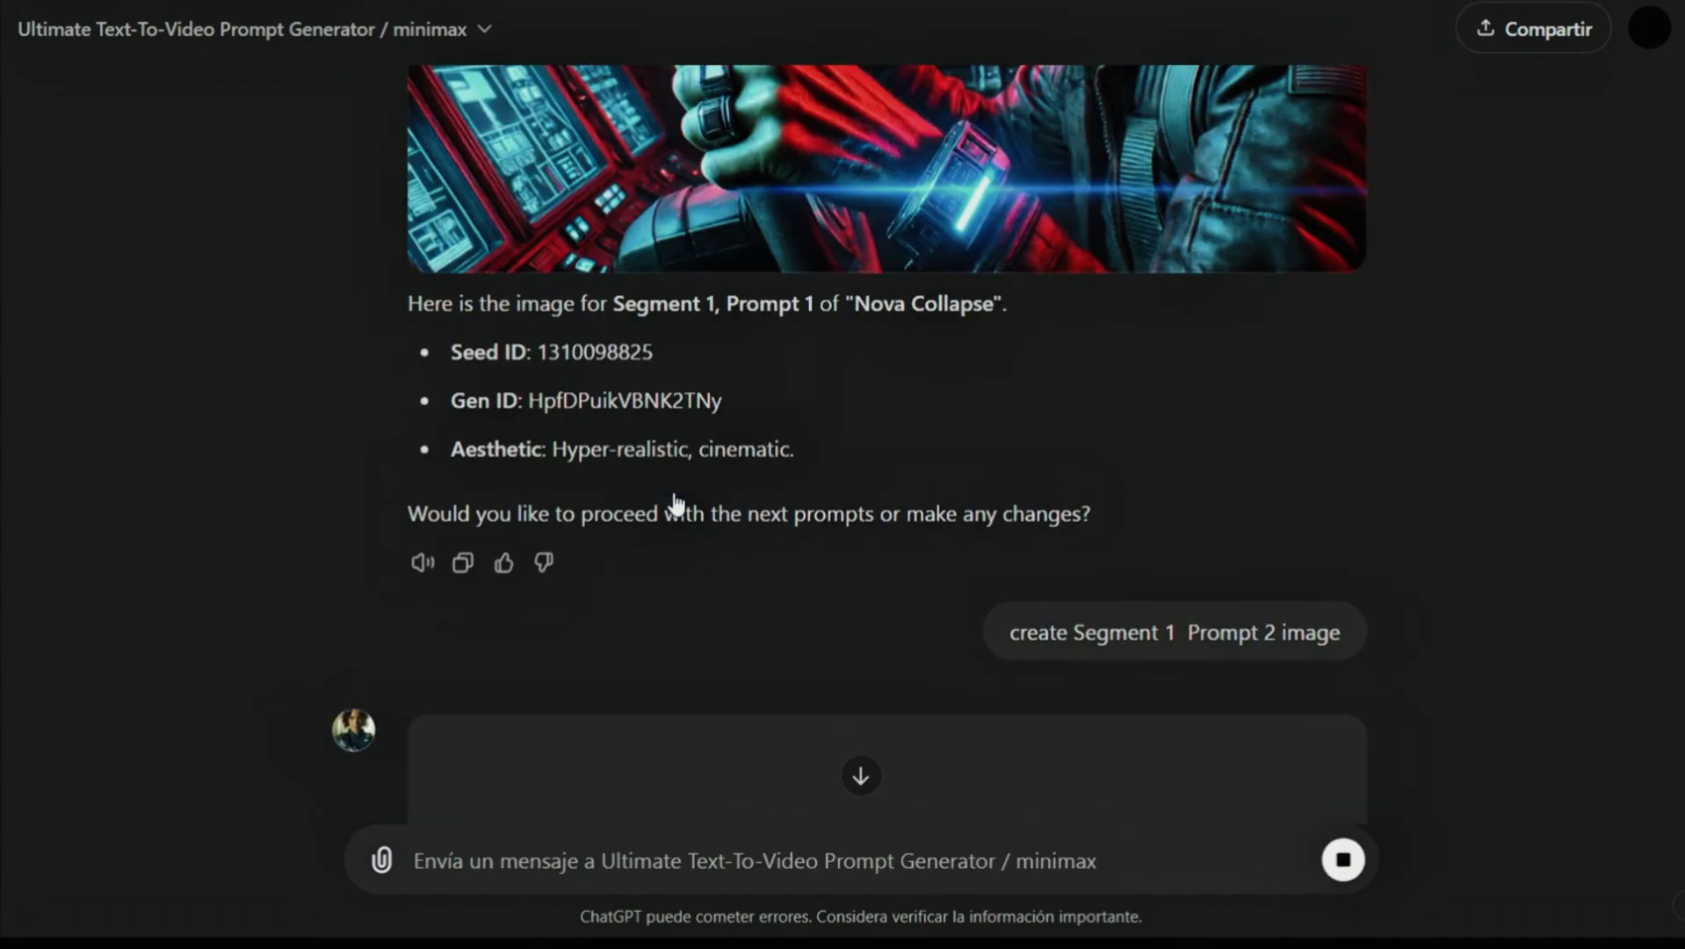
pyautogui.scroll(-5, 674, 504)
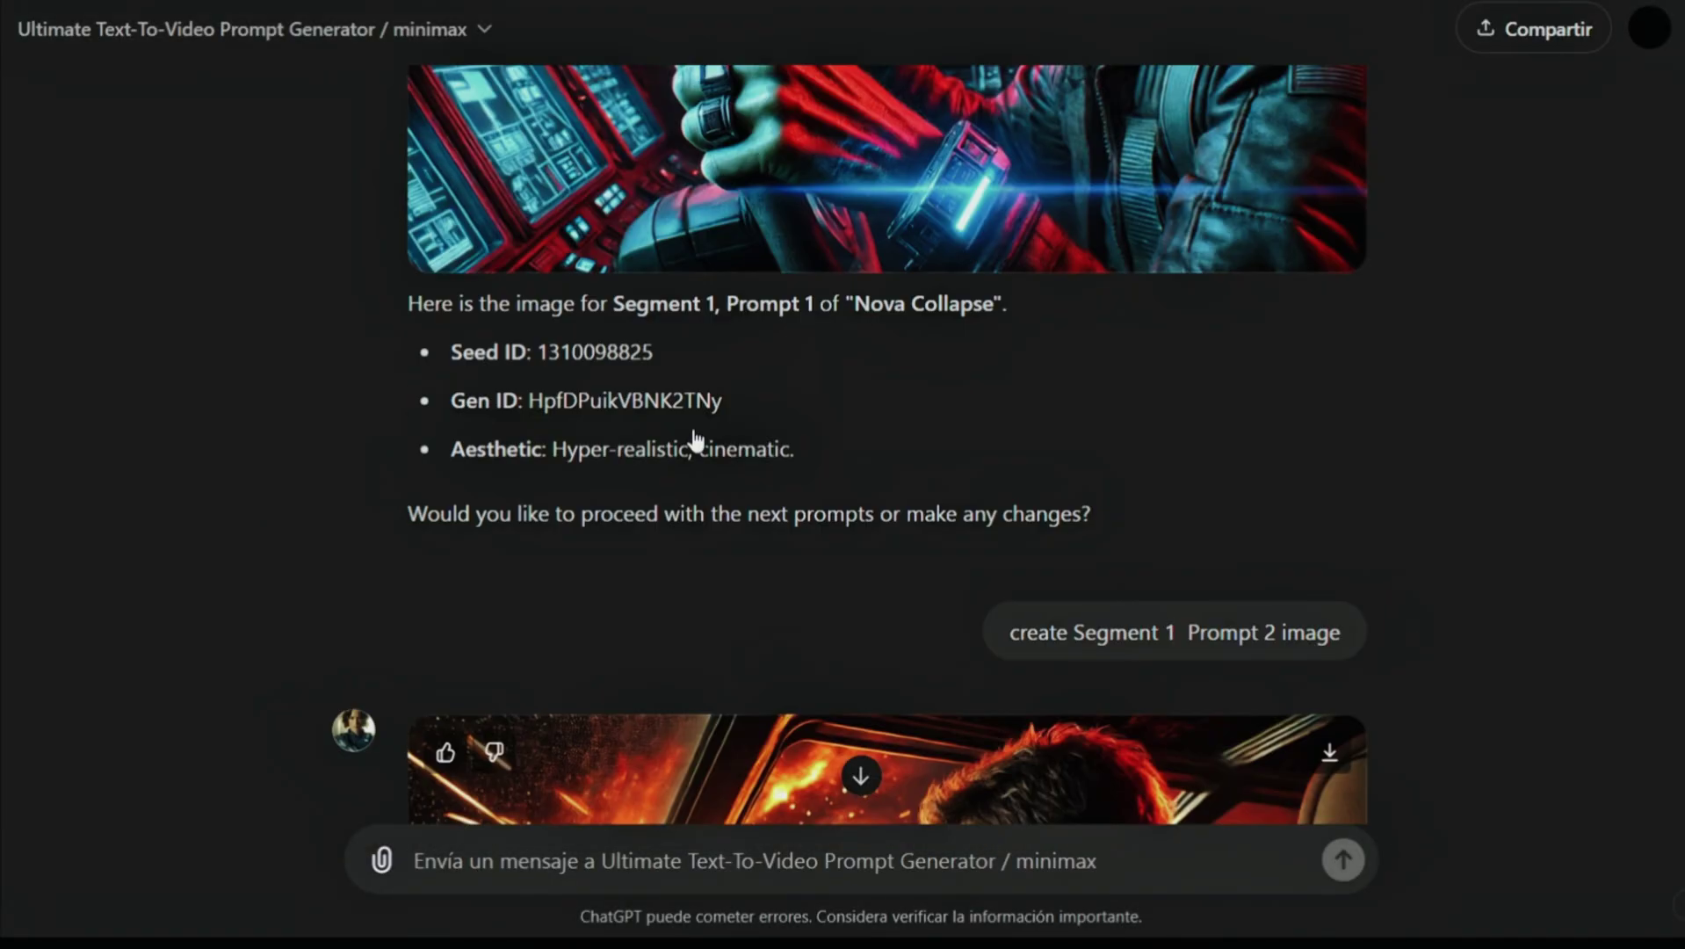
pyautogui.moveTo(654, 351); pyautogui.dragTo(450, 351)
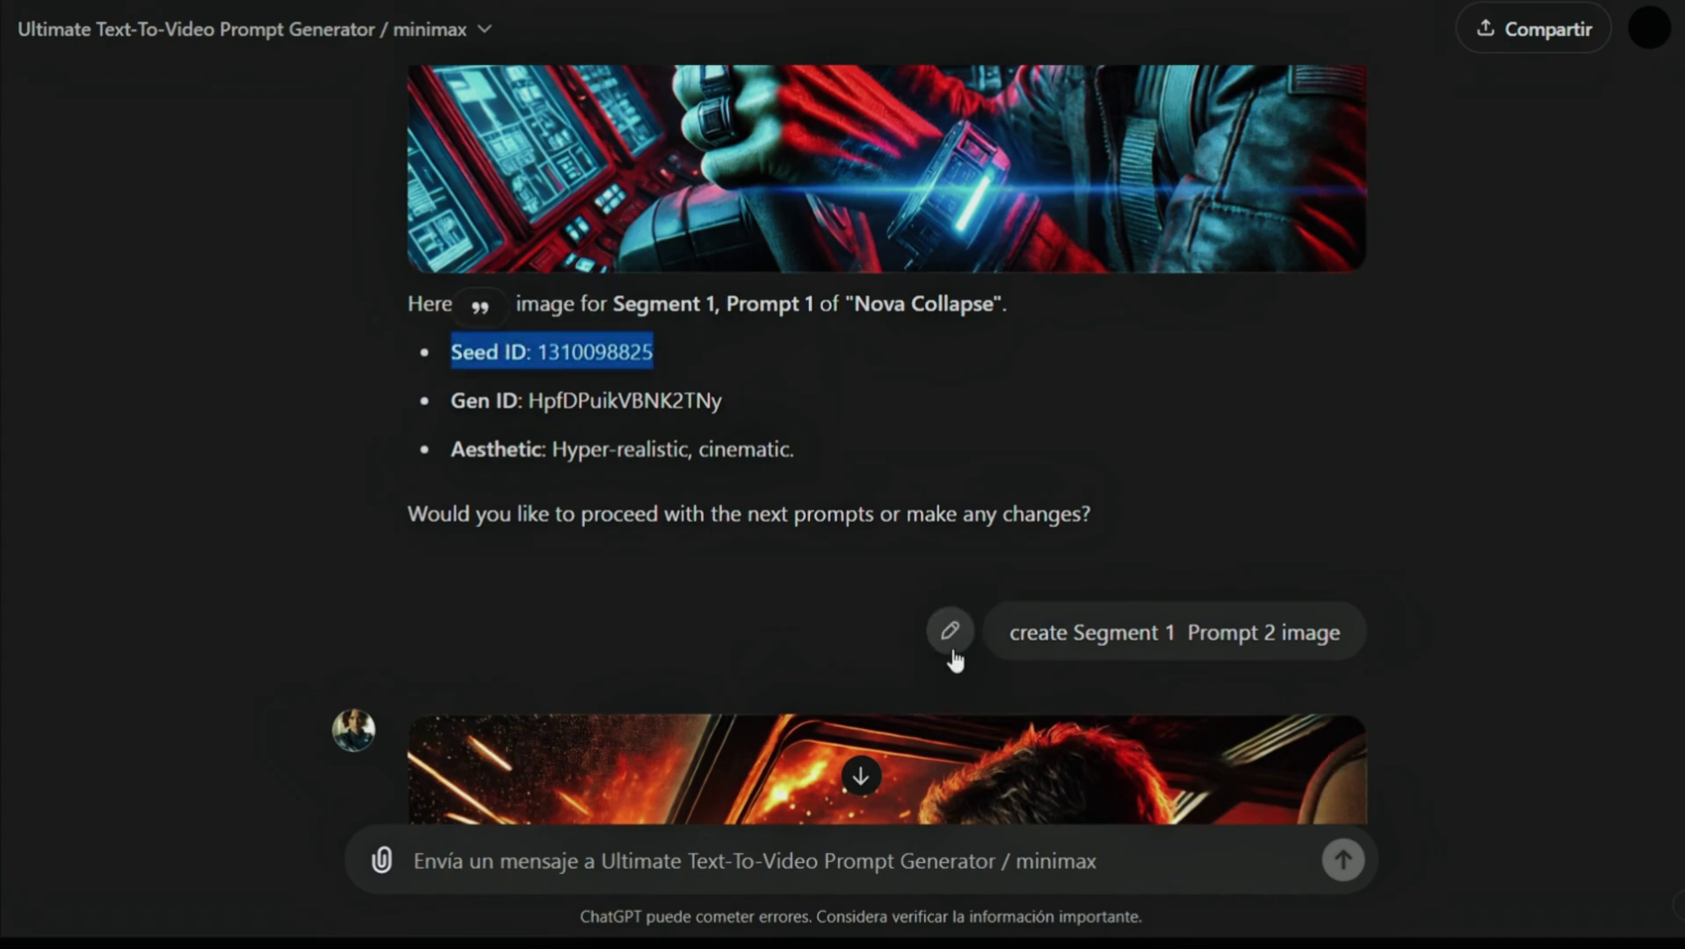
pyautogui.click(953, 655)
pyautogui.hotkey('ctrl', 'v')
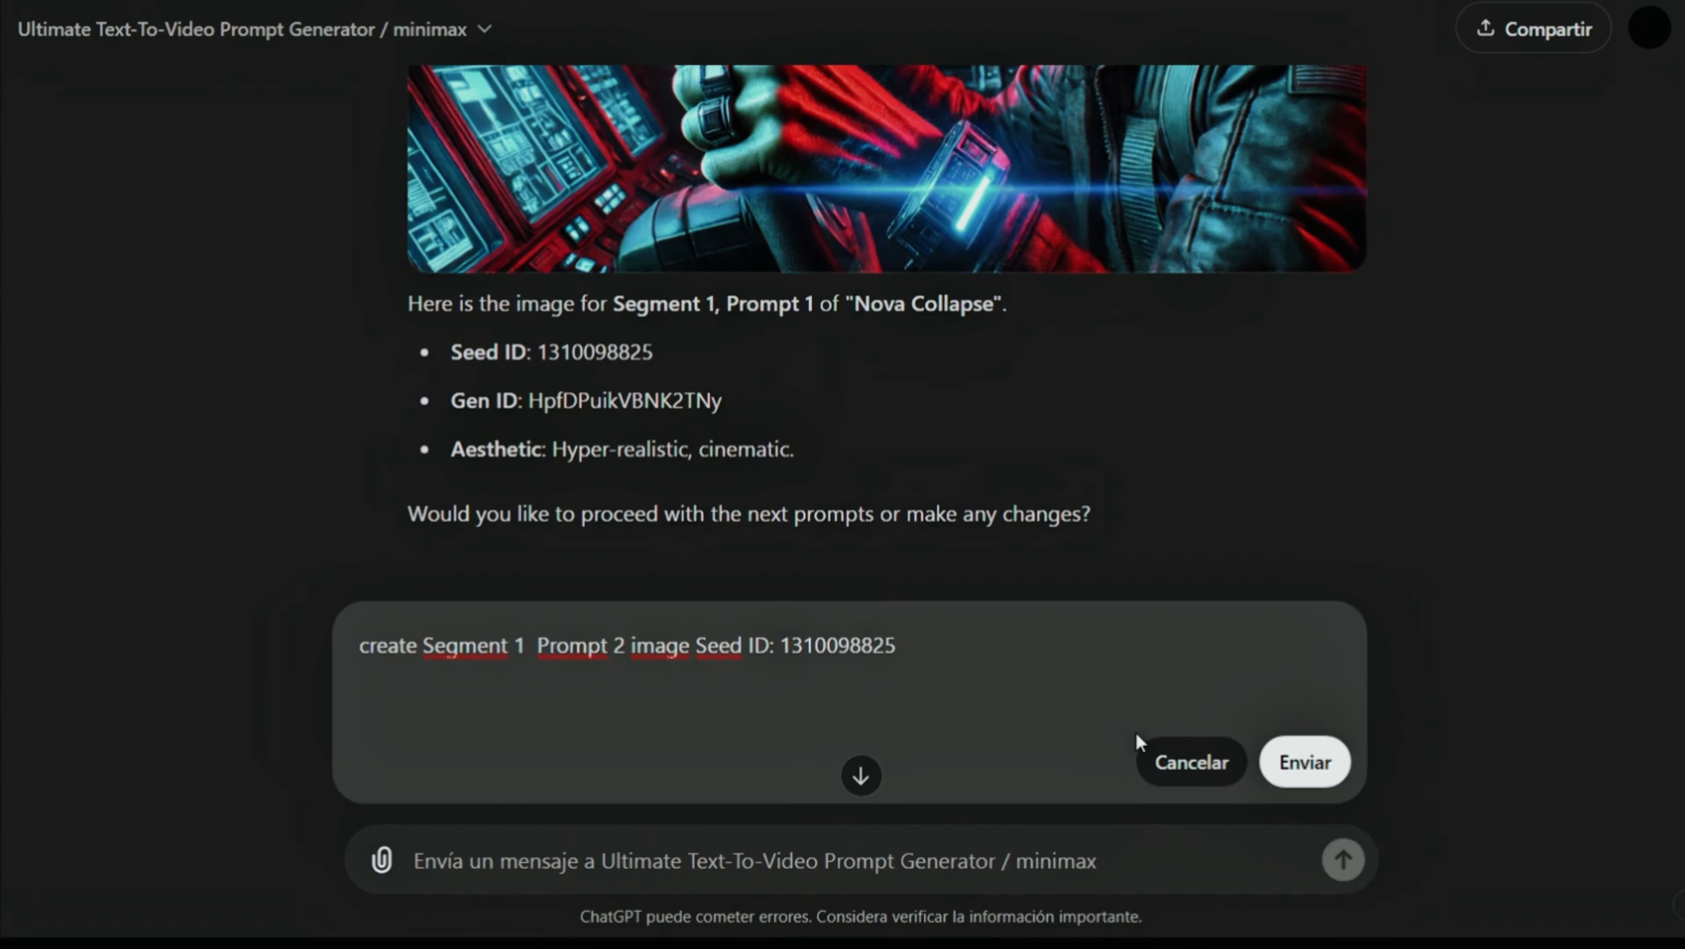
pyautogui.click(1284, 763)
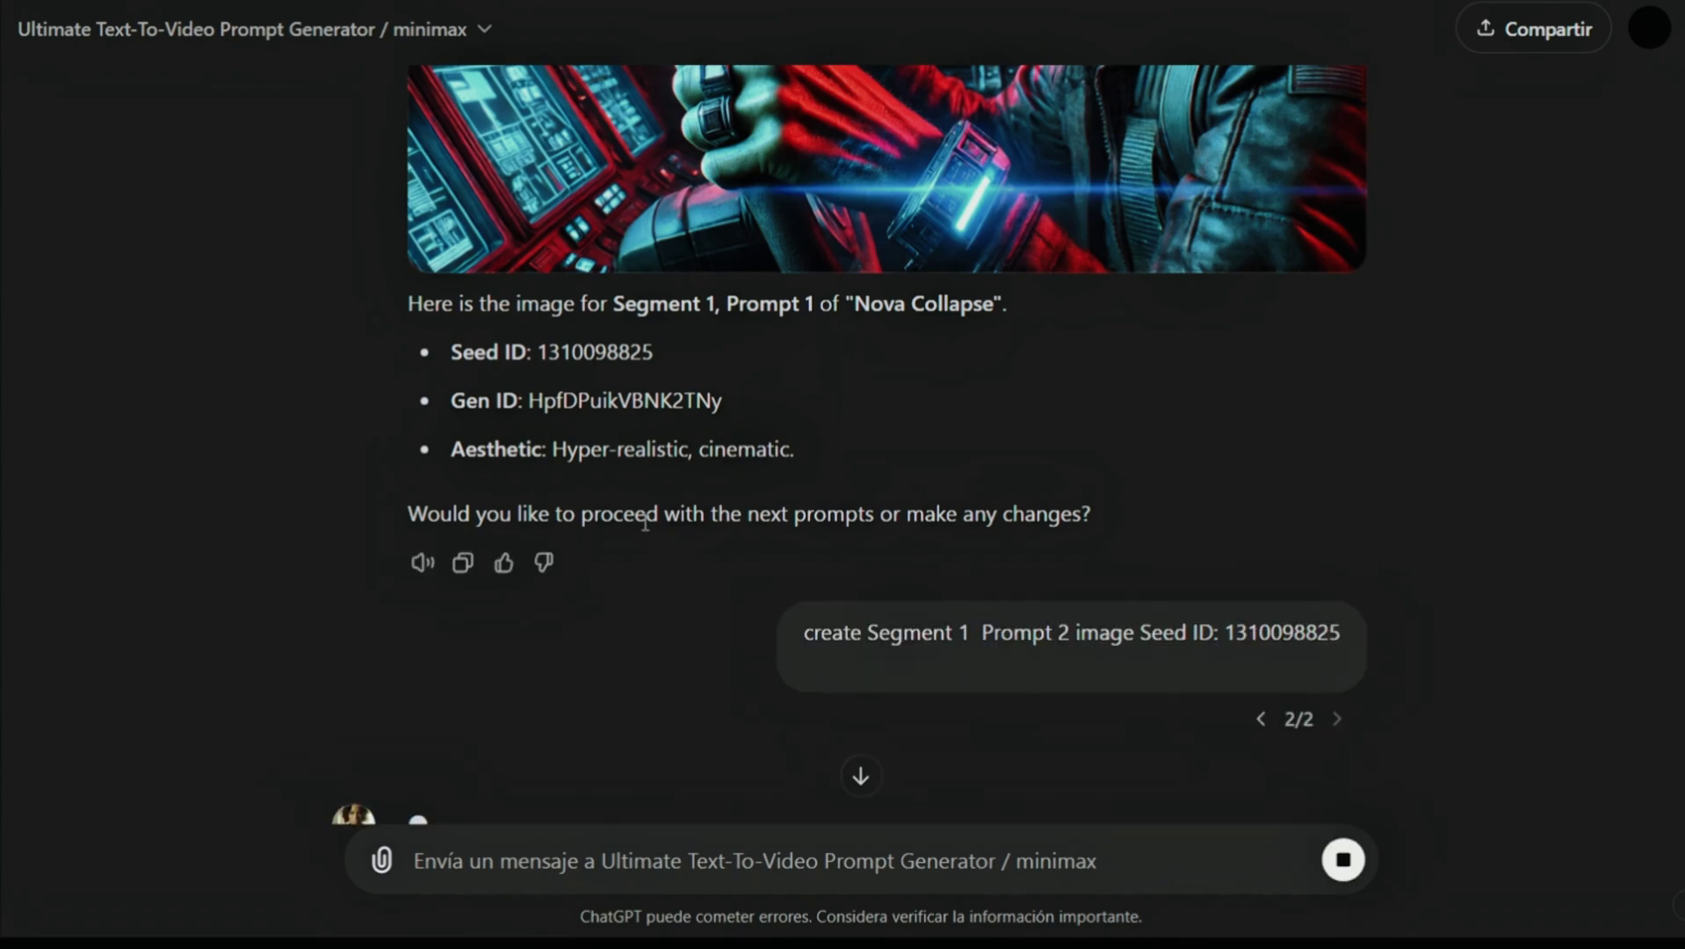
pyautogui.scroll(-1, 642, 522)
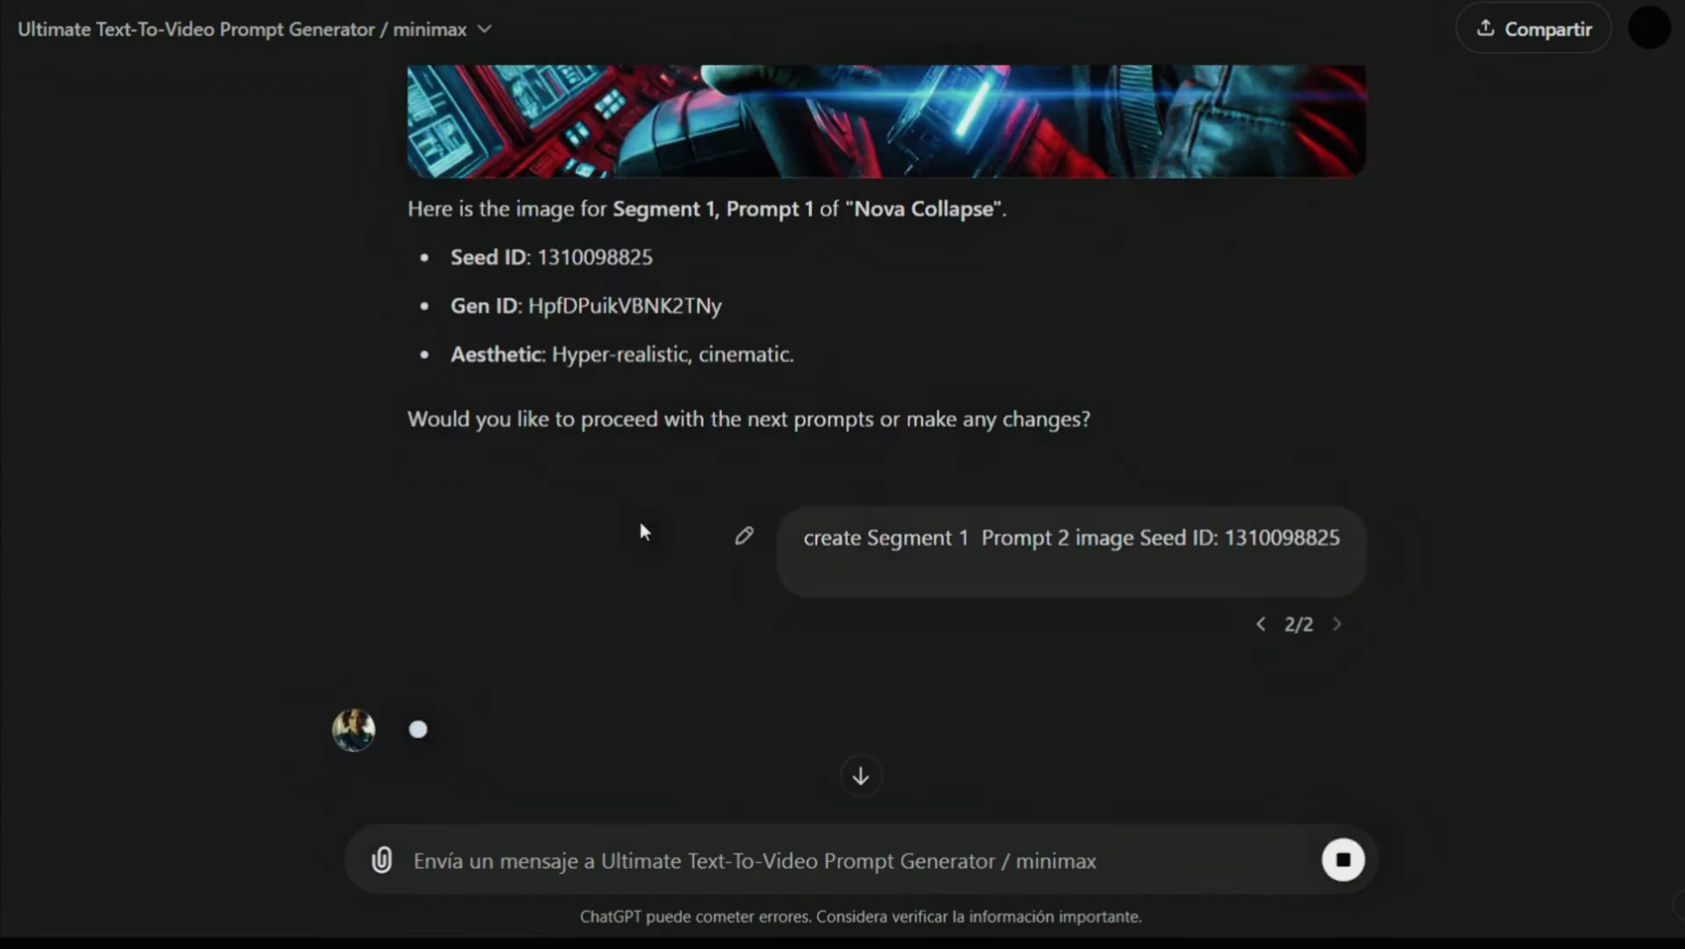
pyautogui.scroll(-5, 640, 521)
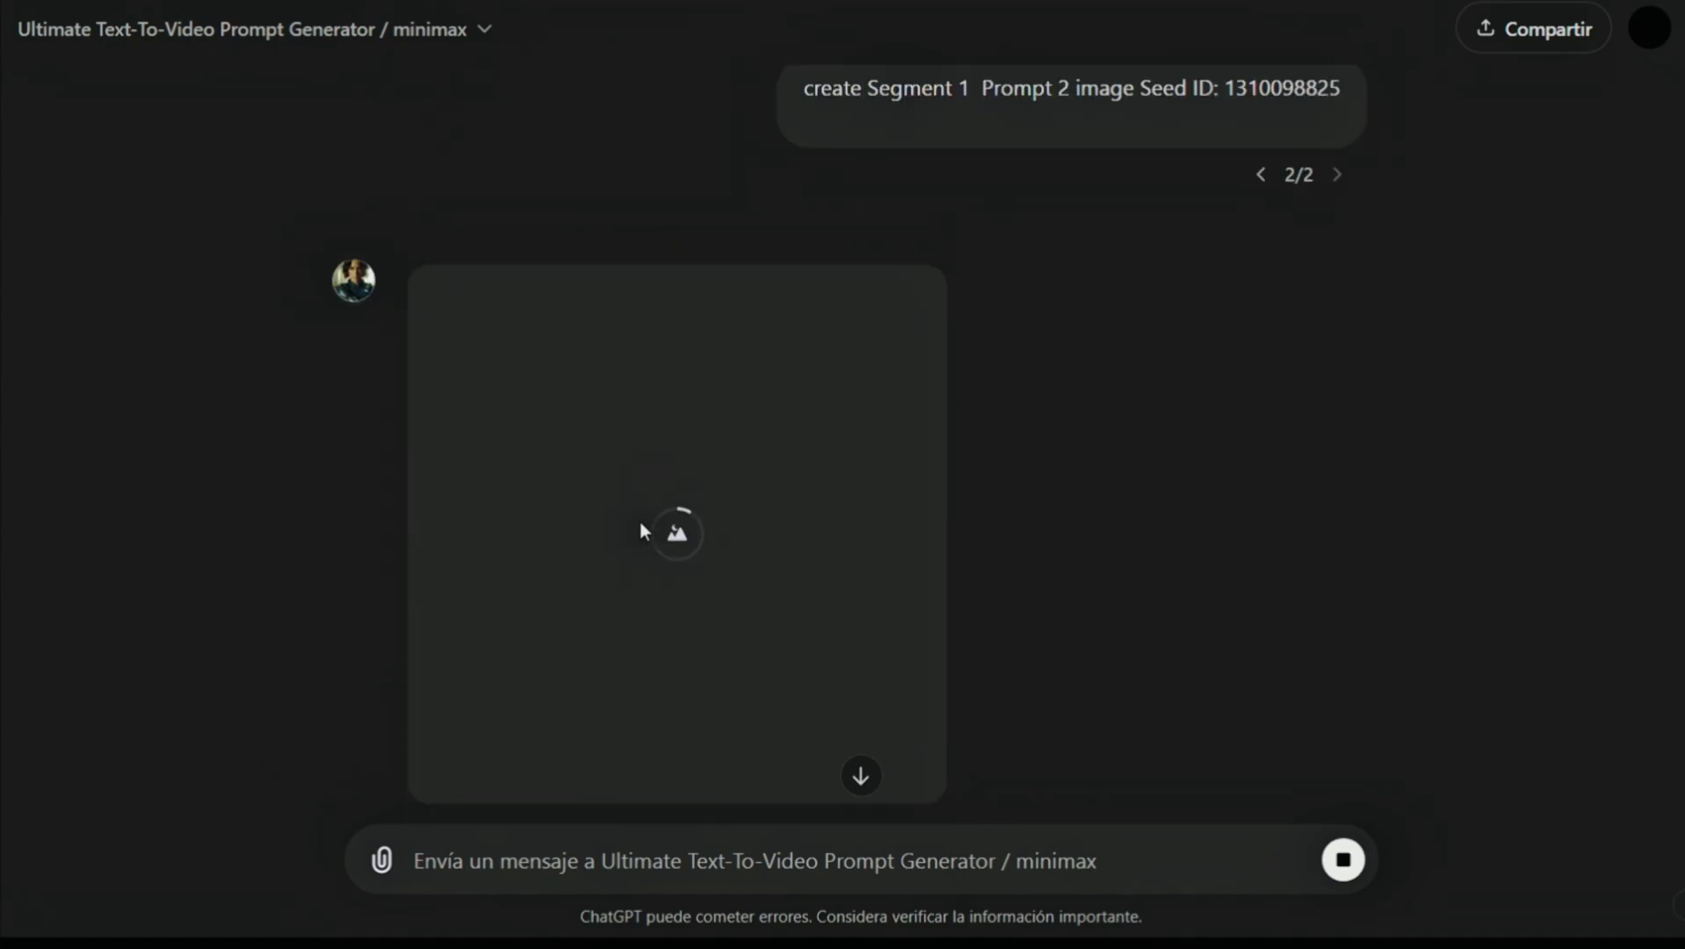
pyautogui.scroll(13, 640, 521)
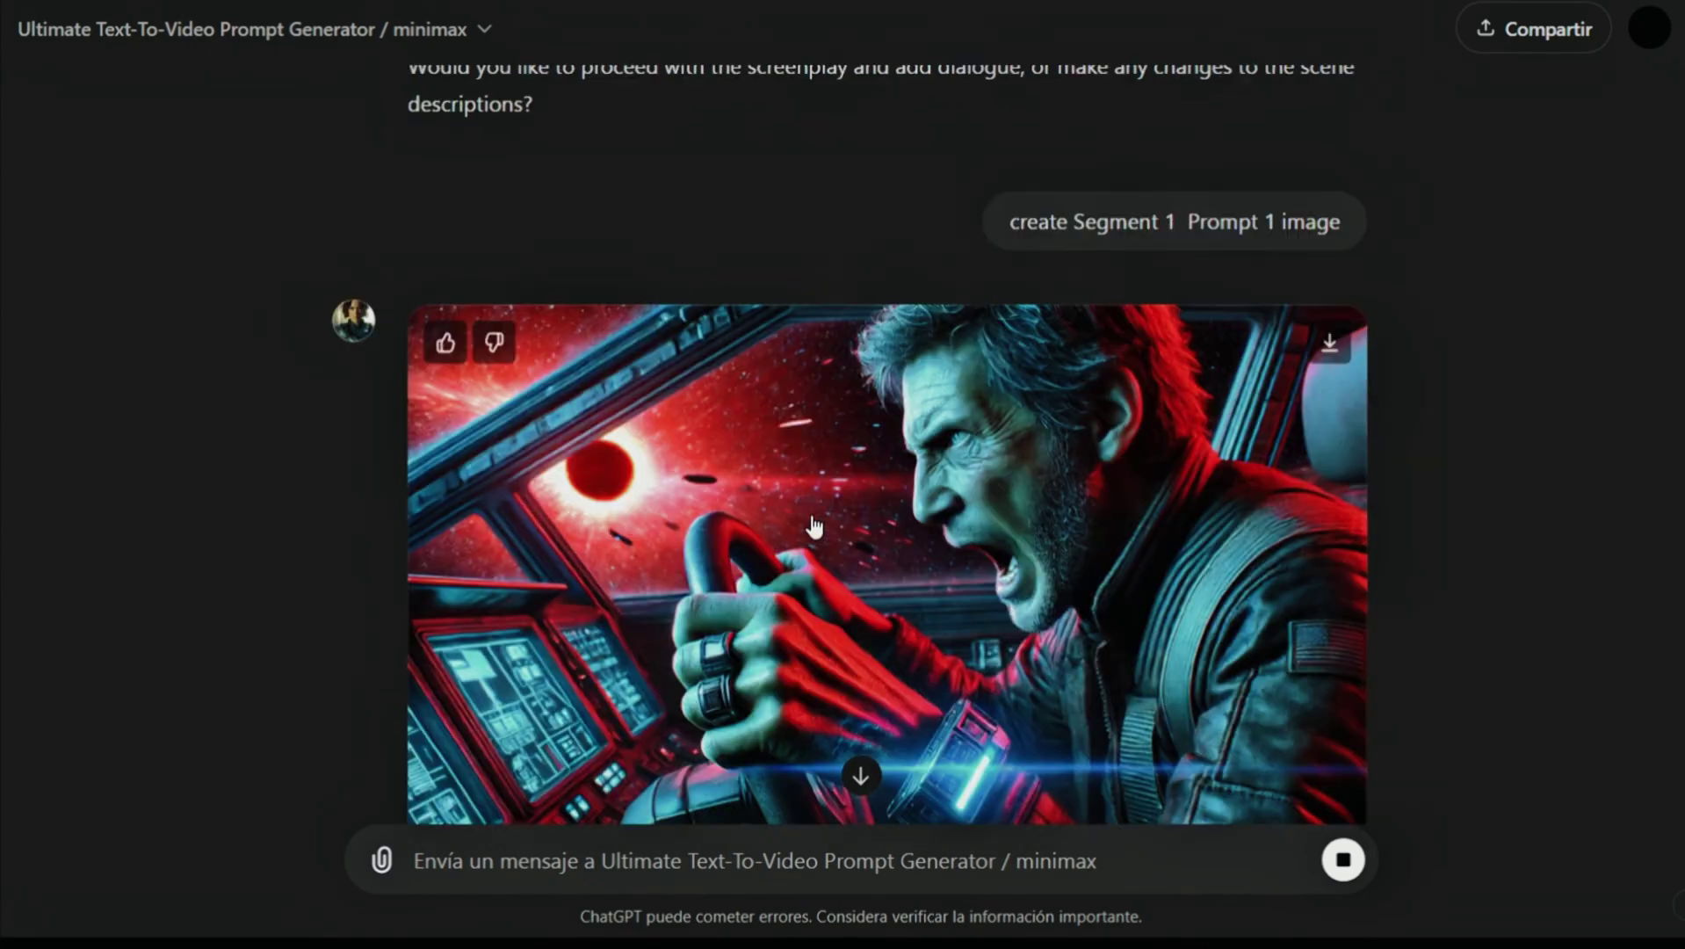
pyautogui.scroll(-13, 799, 541)
pyautogui.scroll(-3, 796, 577)
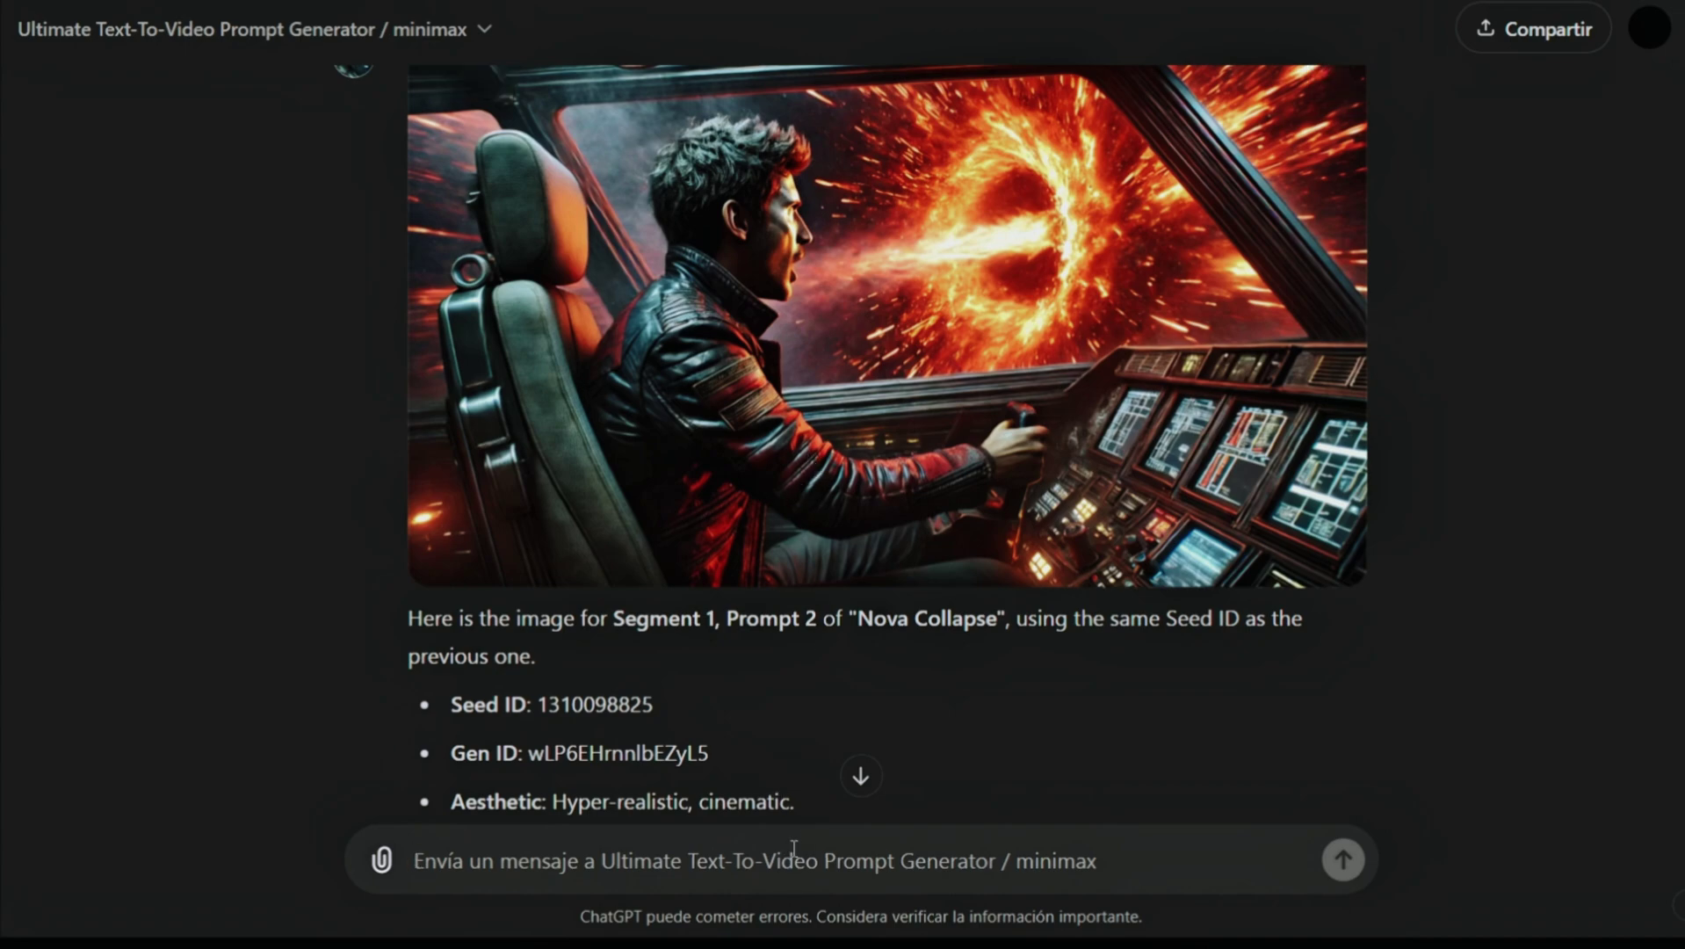
# - Request the next image and select the Segment 1, Prompt 3 heading and its Seed ID
pyautogui.write('next image')
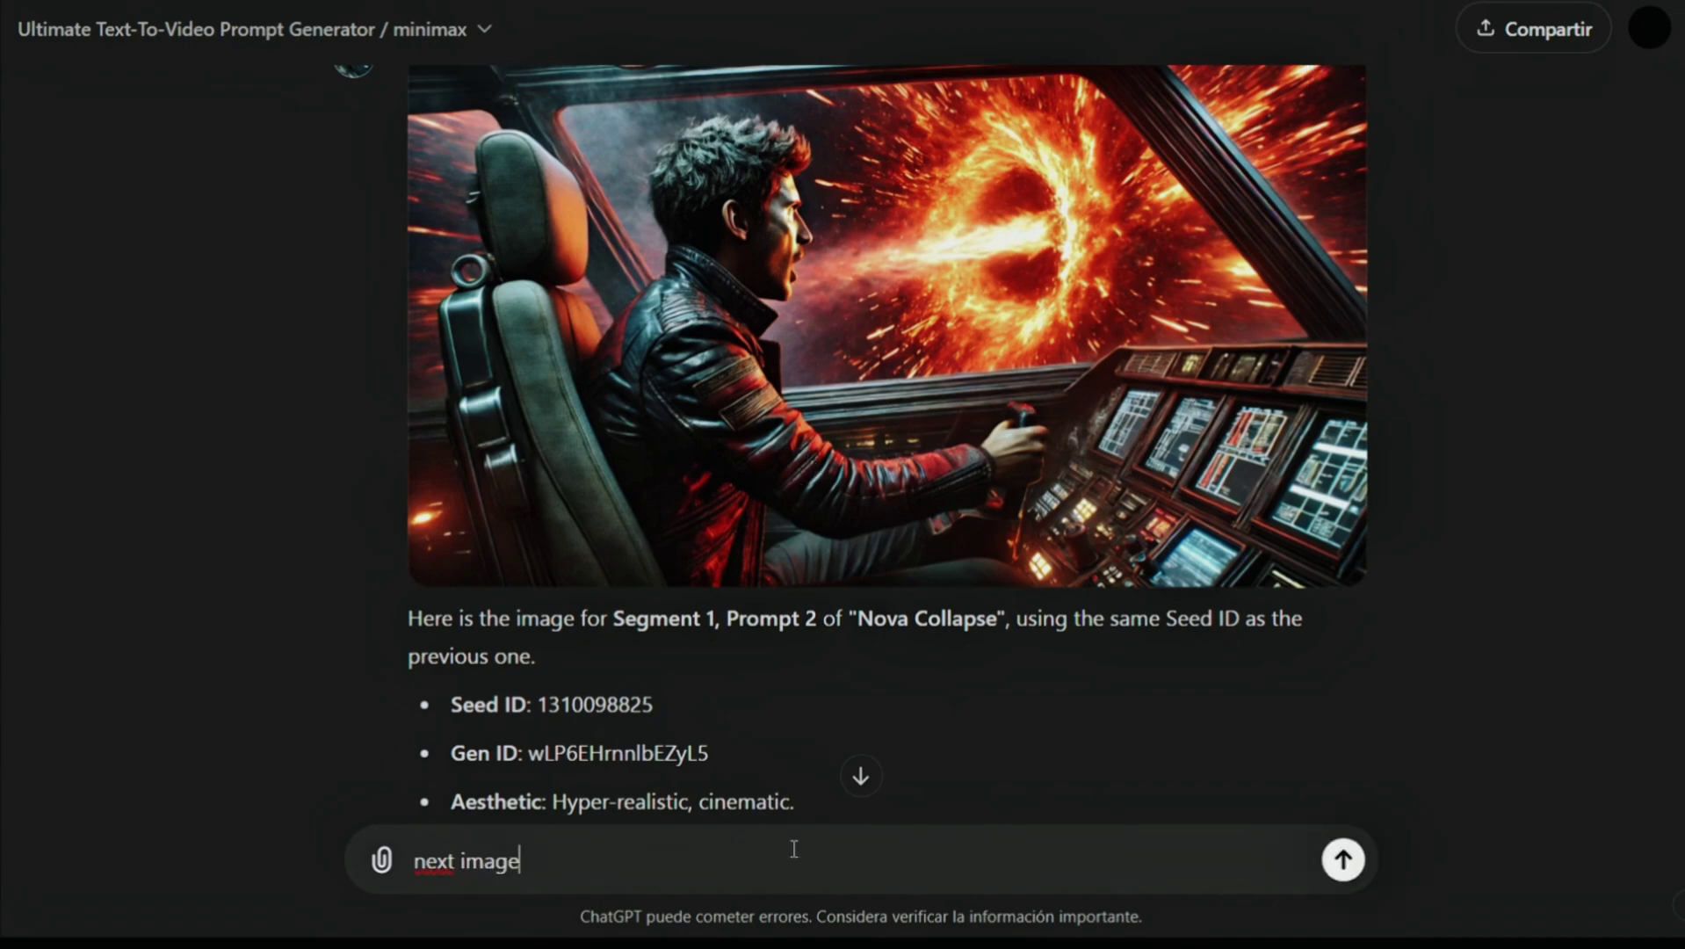
pyautogui.press('Return')
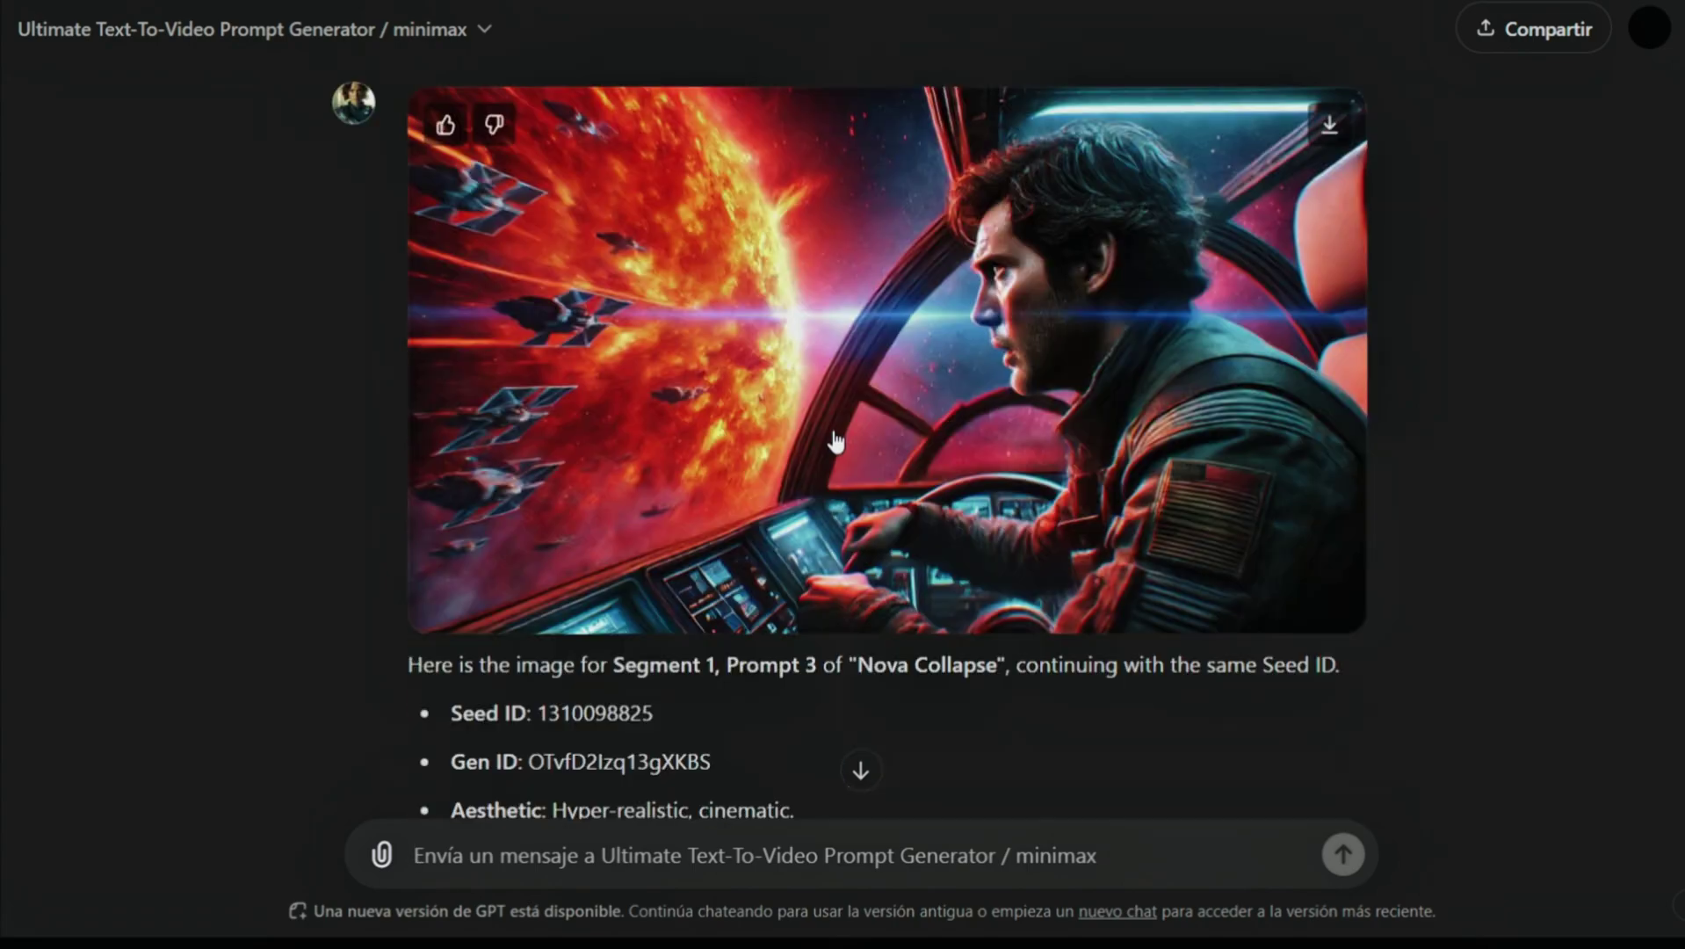
pyautogui.scroll(-3, 790, 444)
pyautogui.moveTo(447, 488); pyautogui.dragTo(671, 482)
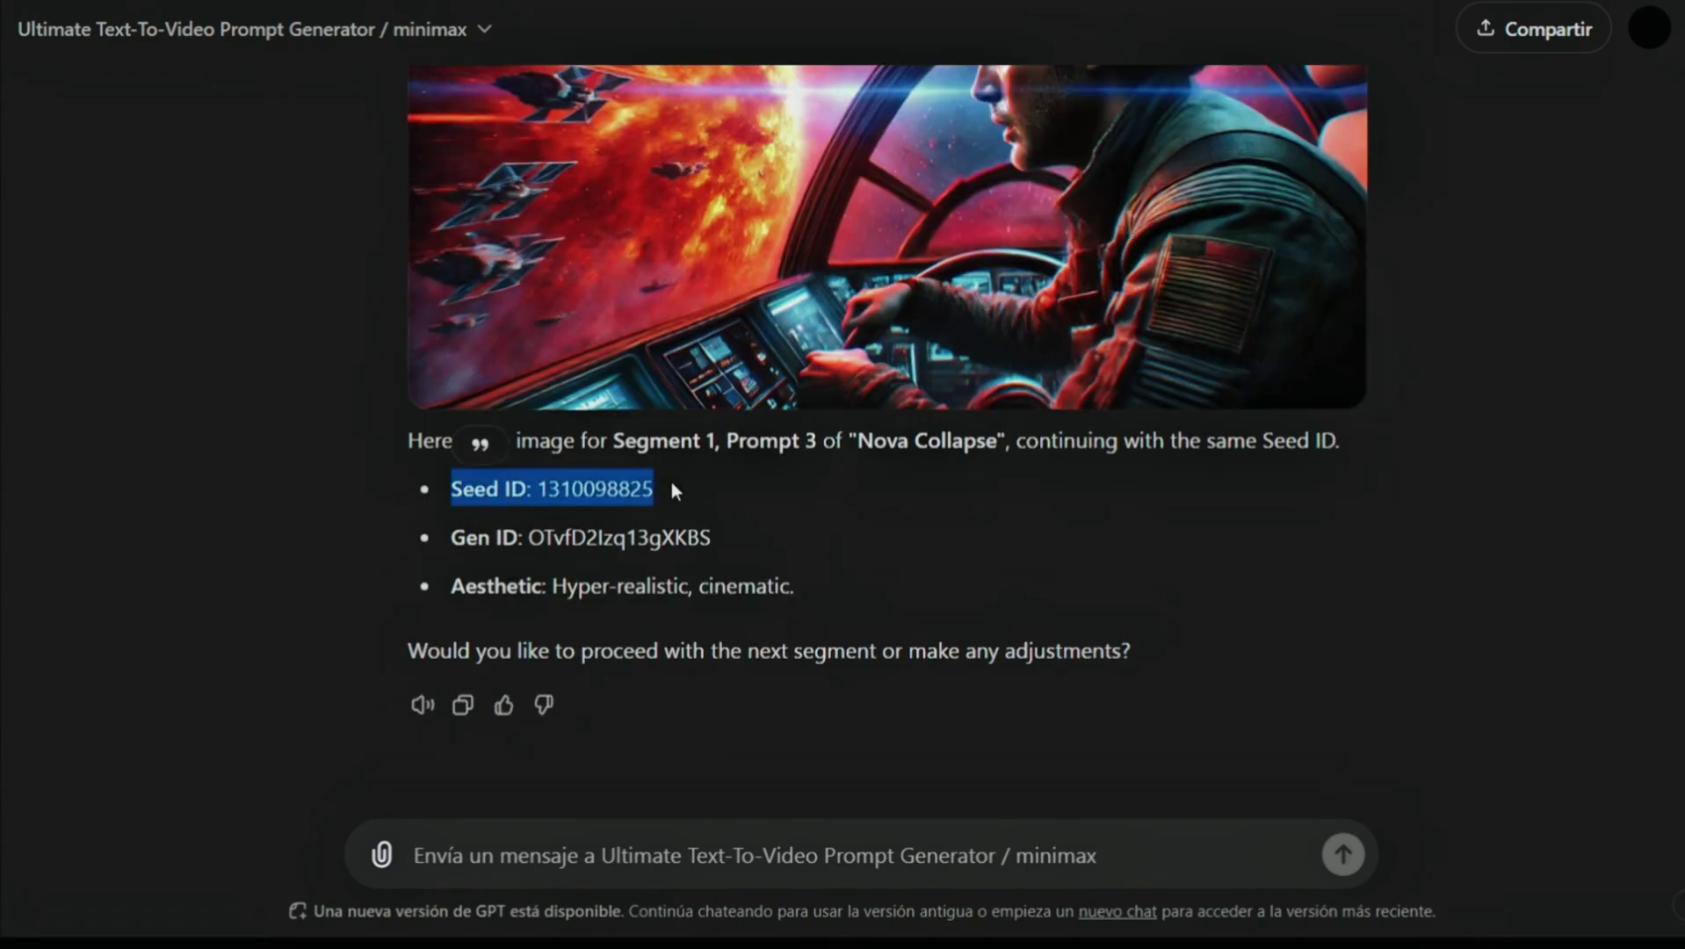
pyautogui.scroll(20, 703, 396)
pyautogui.scroll(-8, 967, 444)
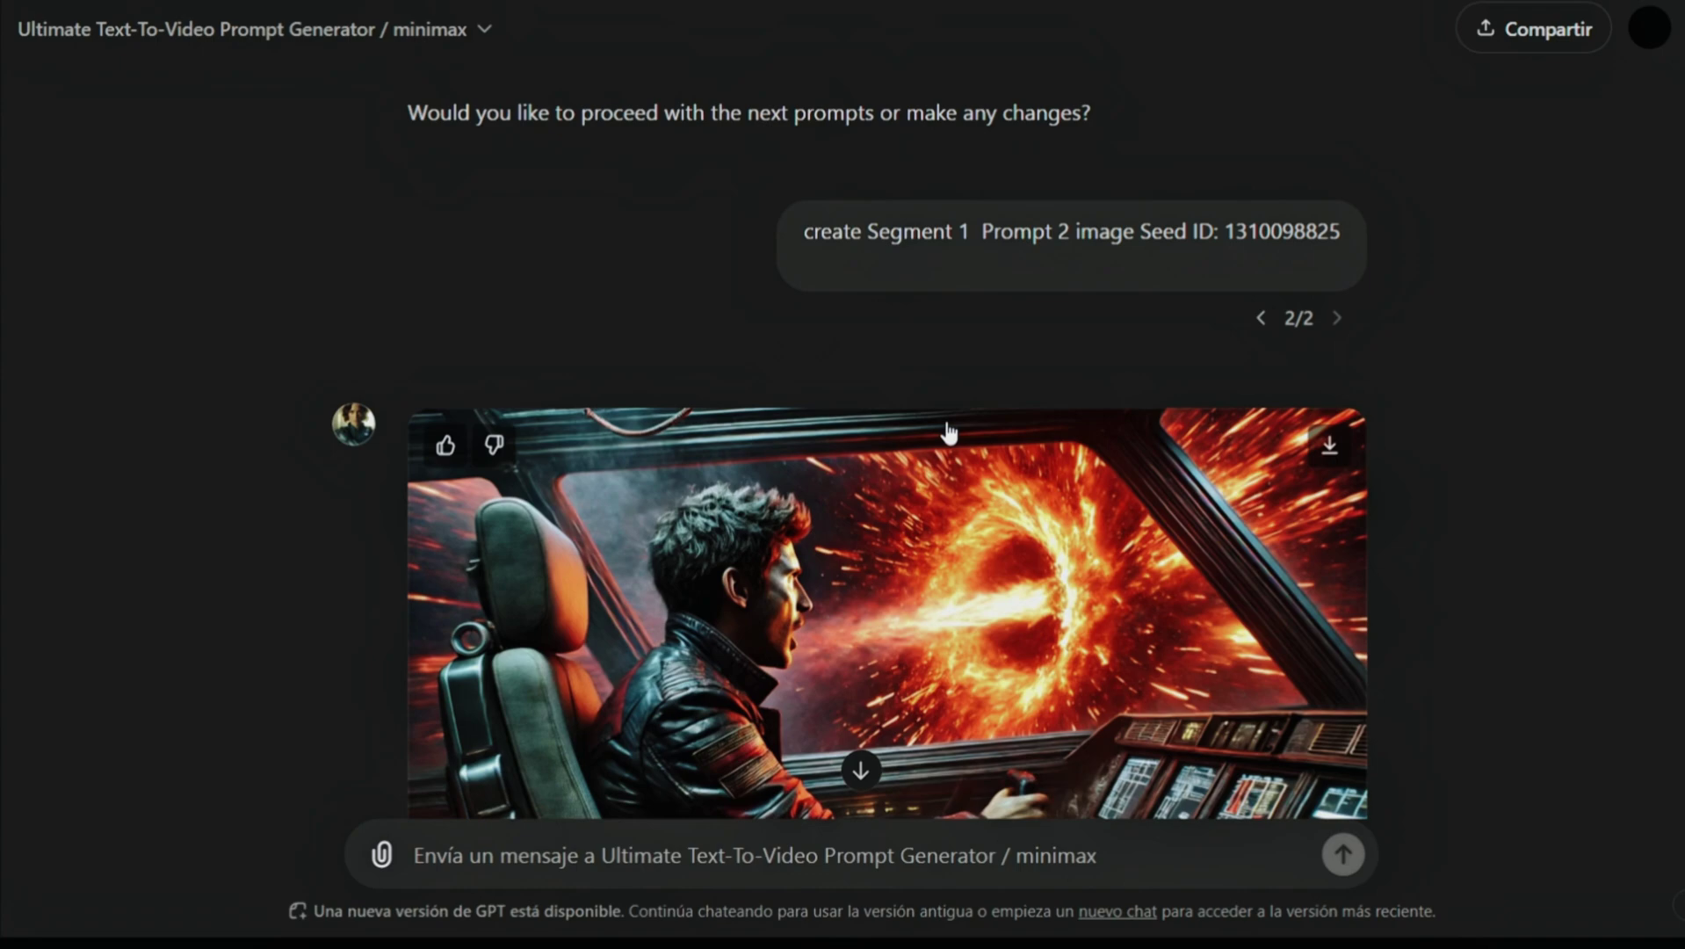
pyautogui.scroll(-5, 993, 447)
pyautogui.scroll(-9, 991, 444)
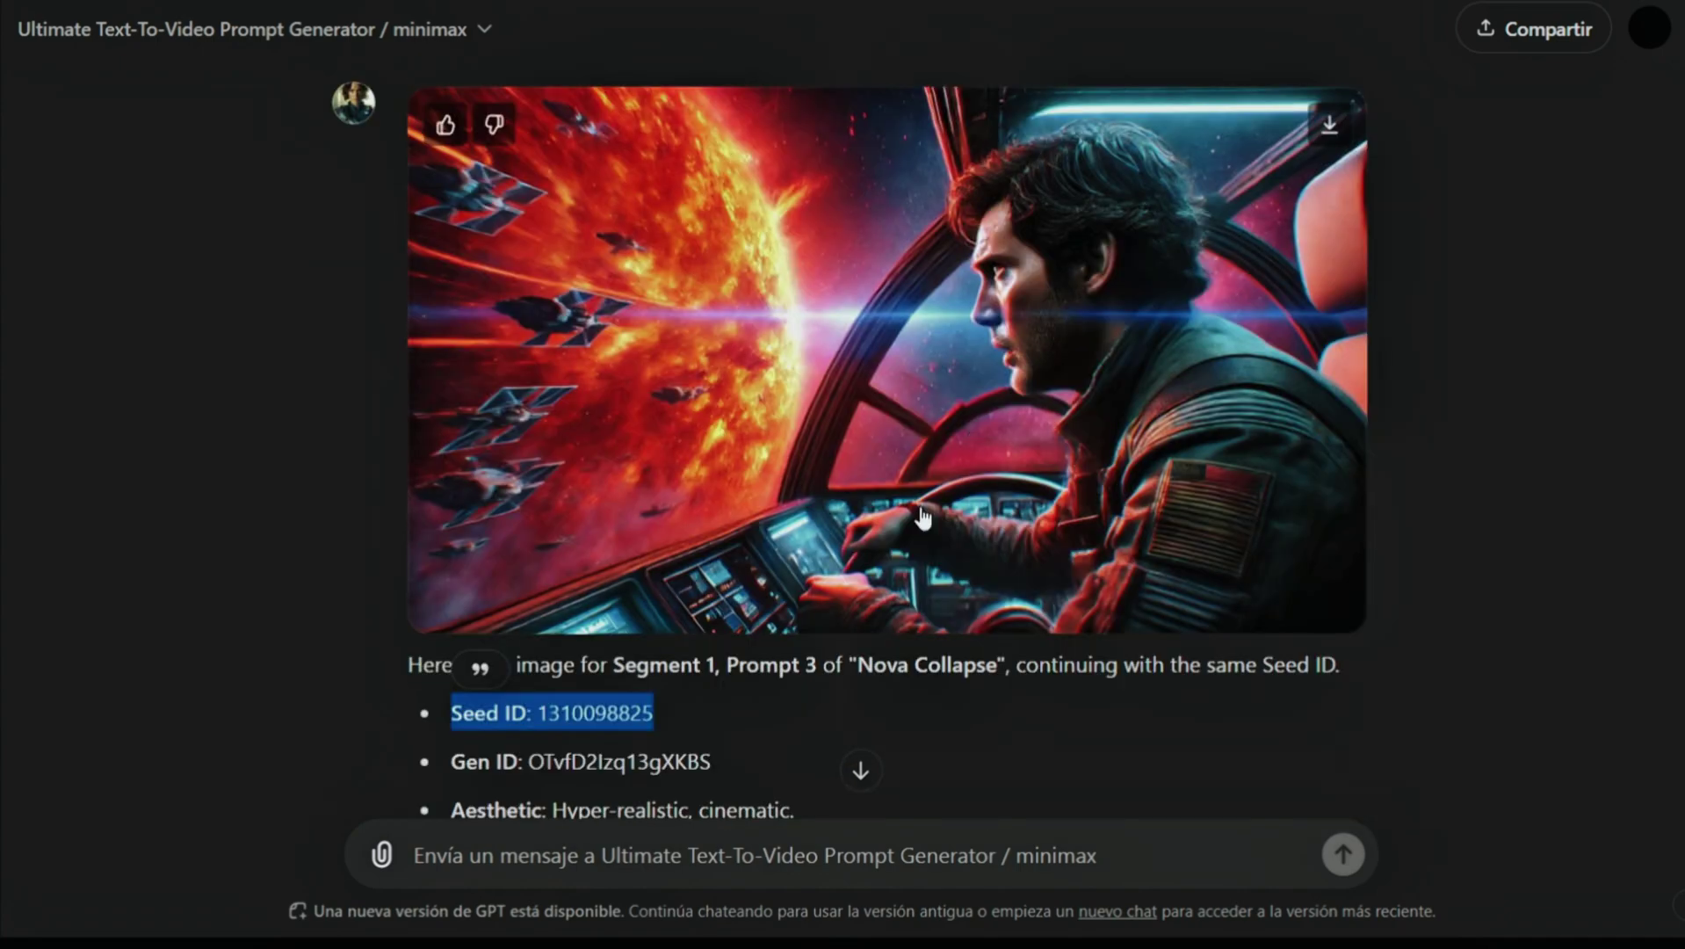
pyautogui.scroll(-3, 820, 609)
pyautogui.moveTo(605, 448); pyautogui.dragTo(817, 448)
pyautogui.hotkey('ctrl', 'c')
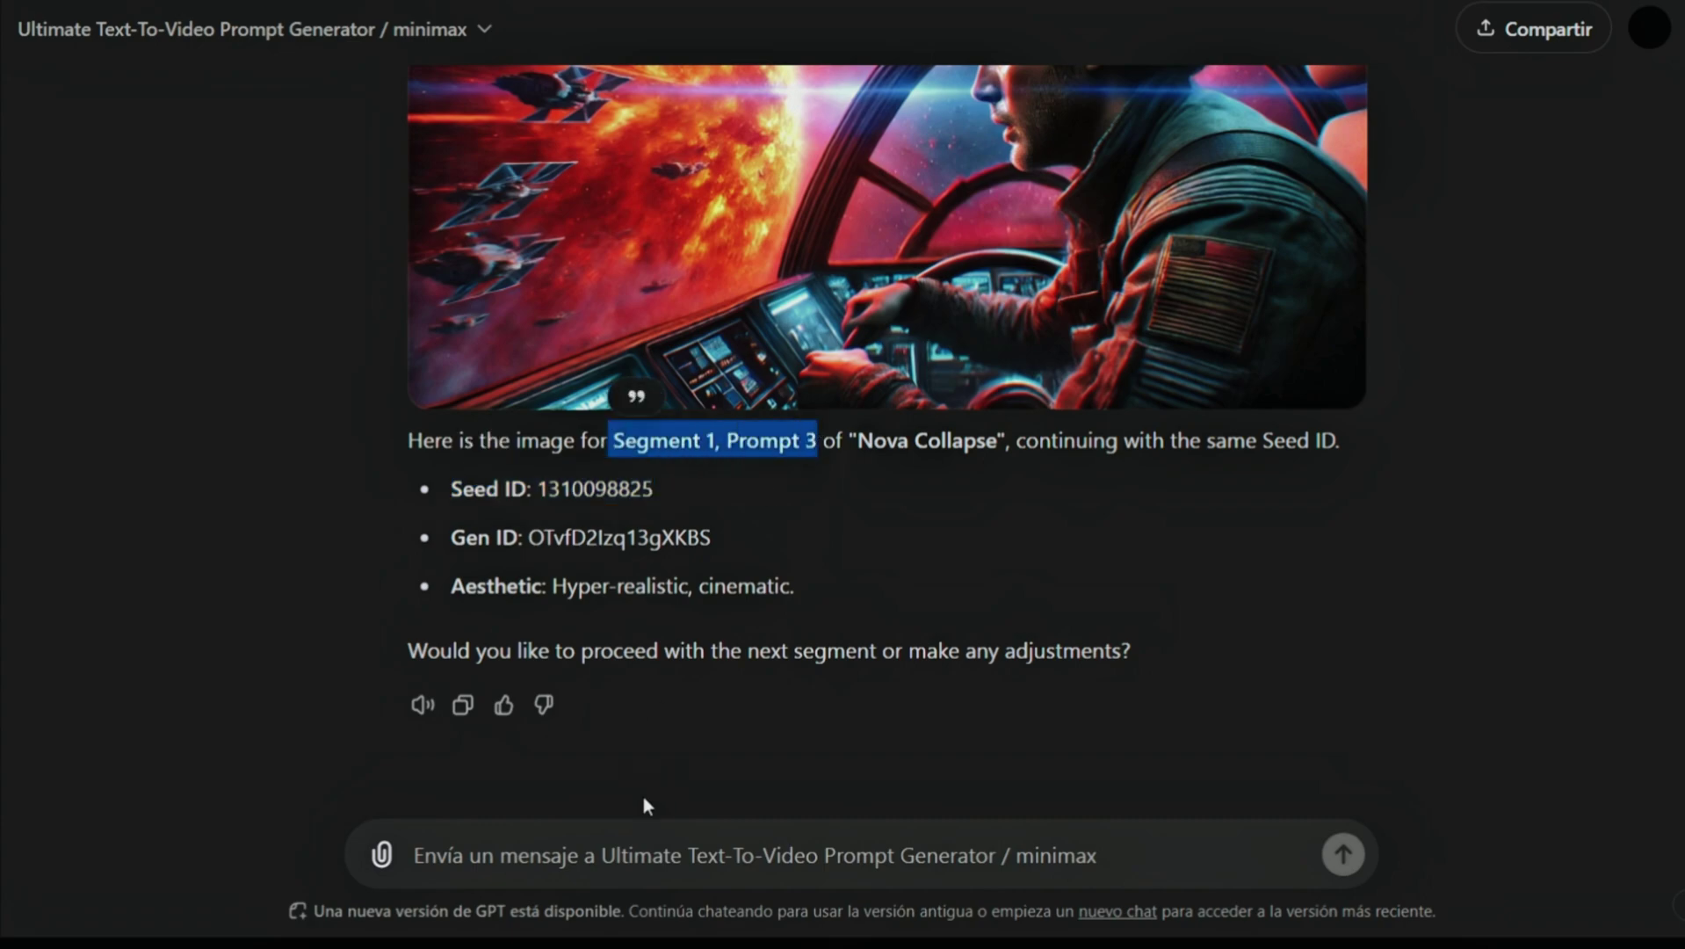
# - Send a request for the Prompt 1 image with a new seed ID
pyautogui.click(638, 845)
pyautogui.hotkey('ctrl', 'v')
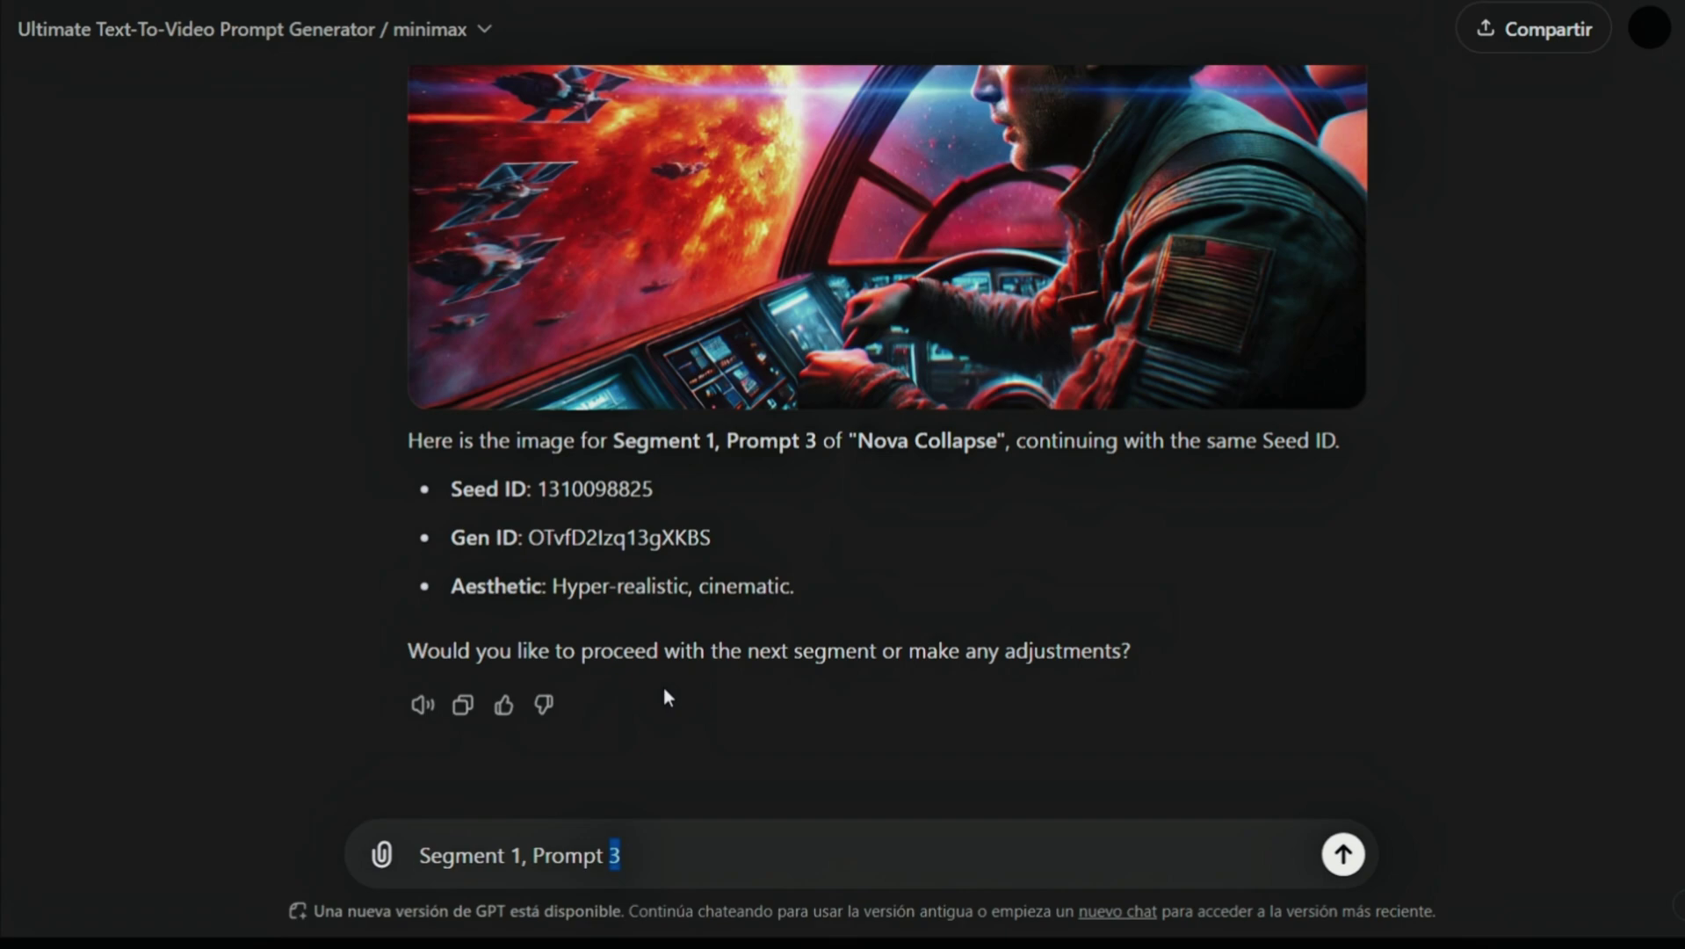
pyautogui.write('1 , with new seed id,')
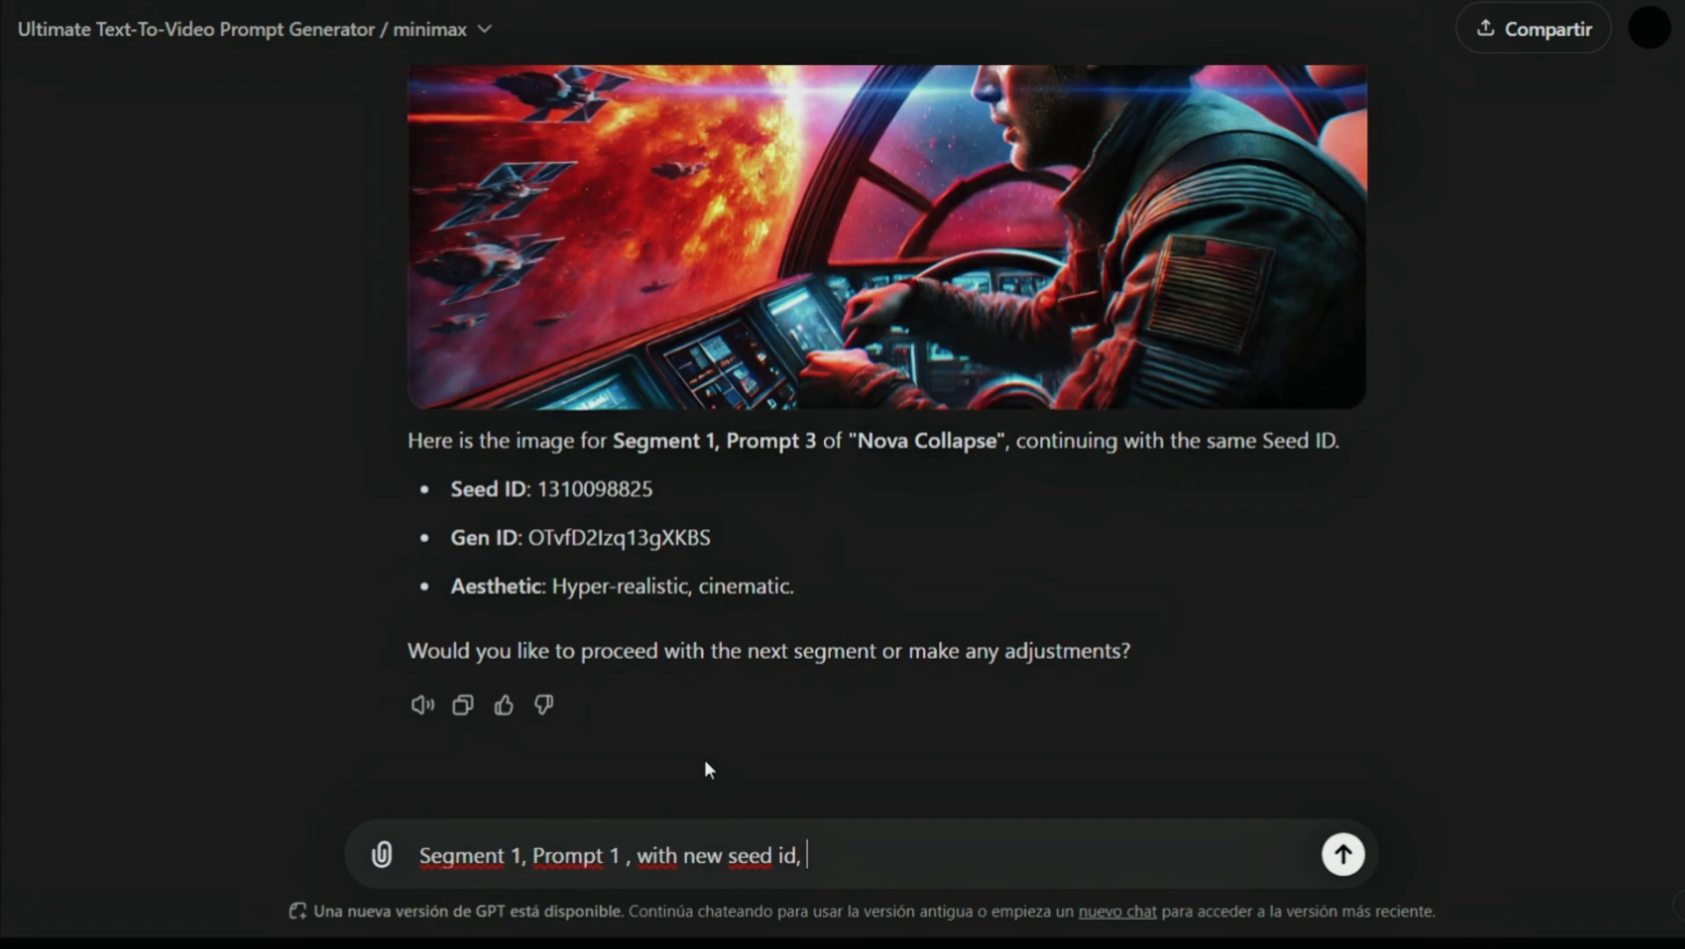
pyautogui.press('Return')
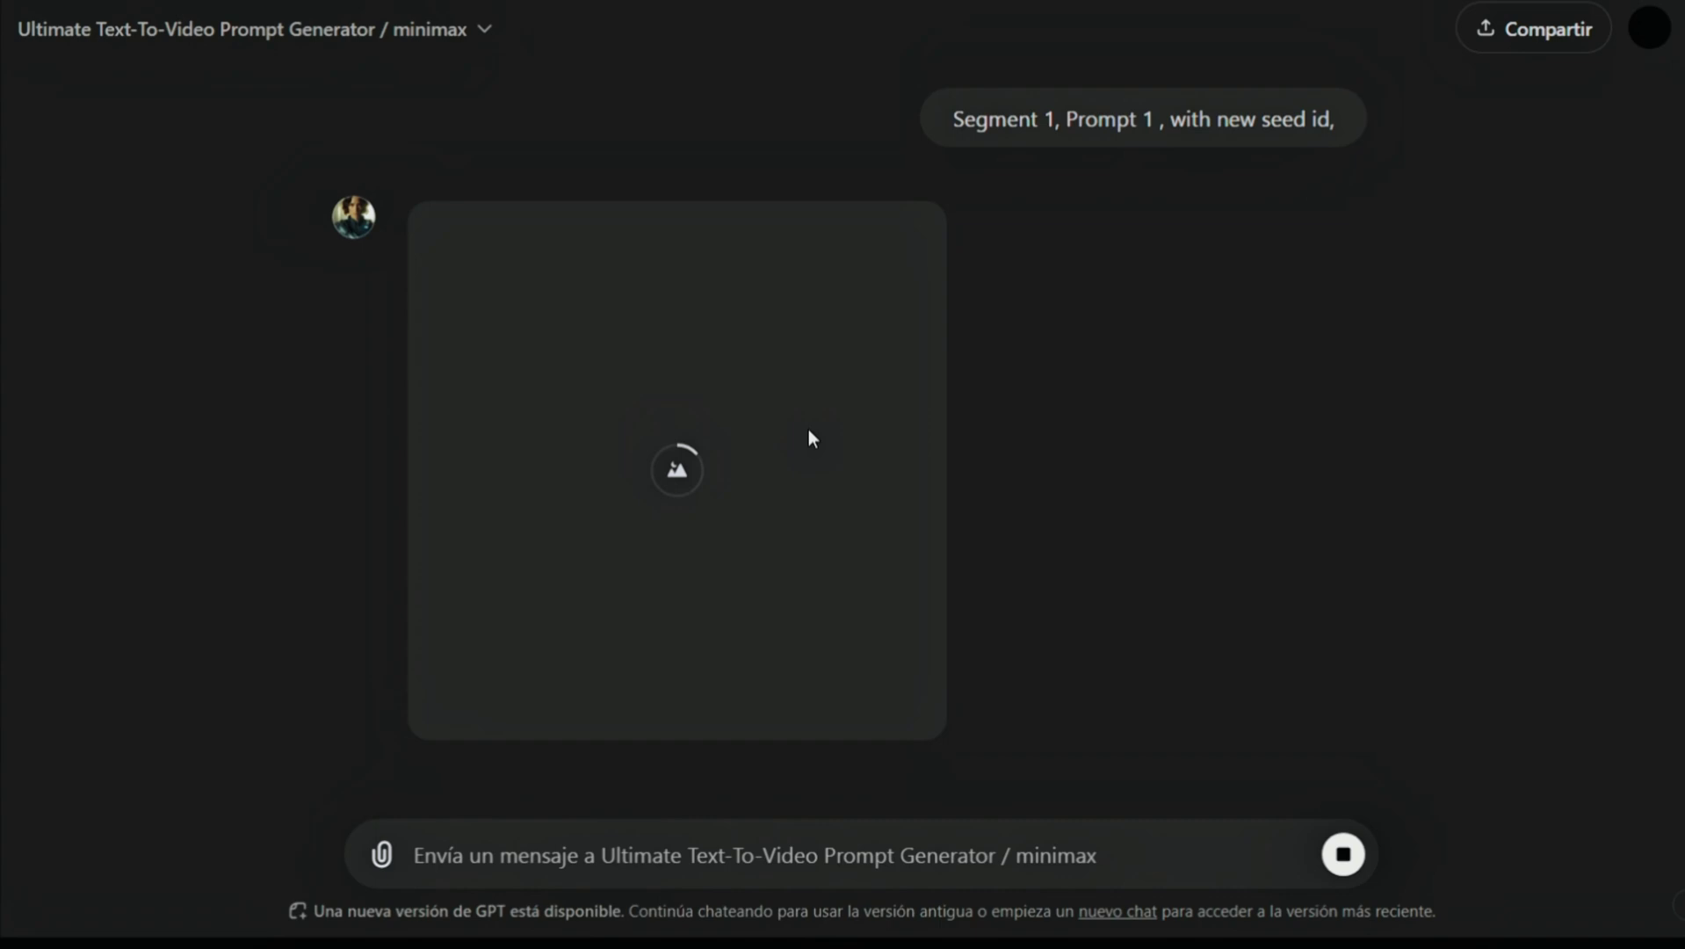
# - Resend the edited 'Segment 2, Prompt 1, with new seed id' request and scroll to the new image
pyautogui.scroll(3, 810, 430)
pyautogui.scroll(3, 810, 430)
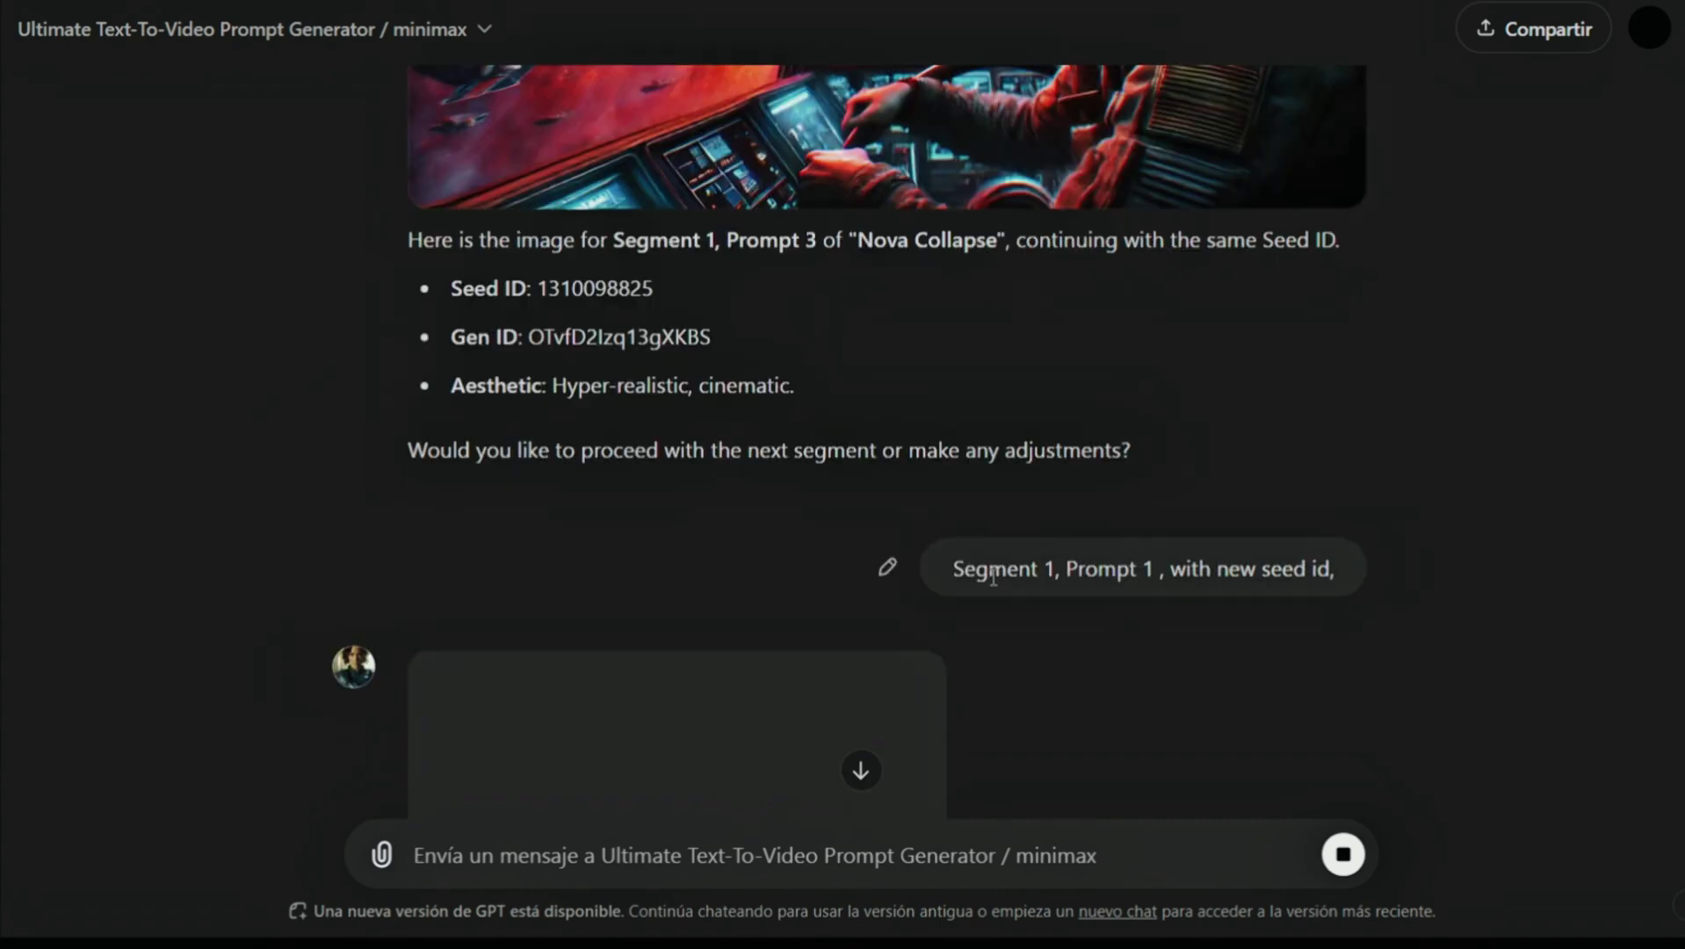
pyautogui.scroll(-3, 975, 584)
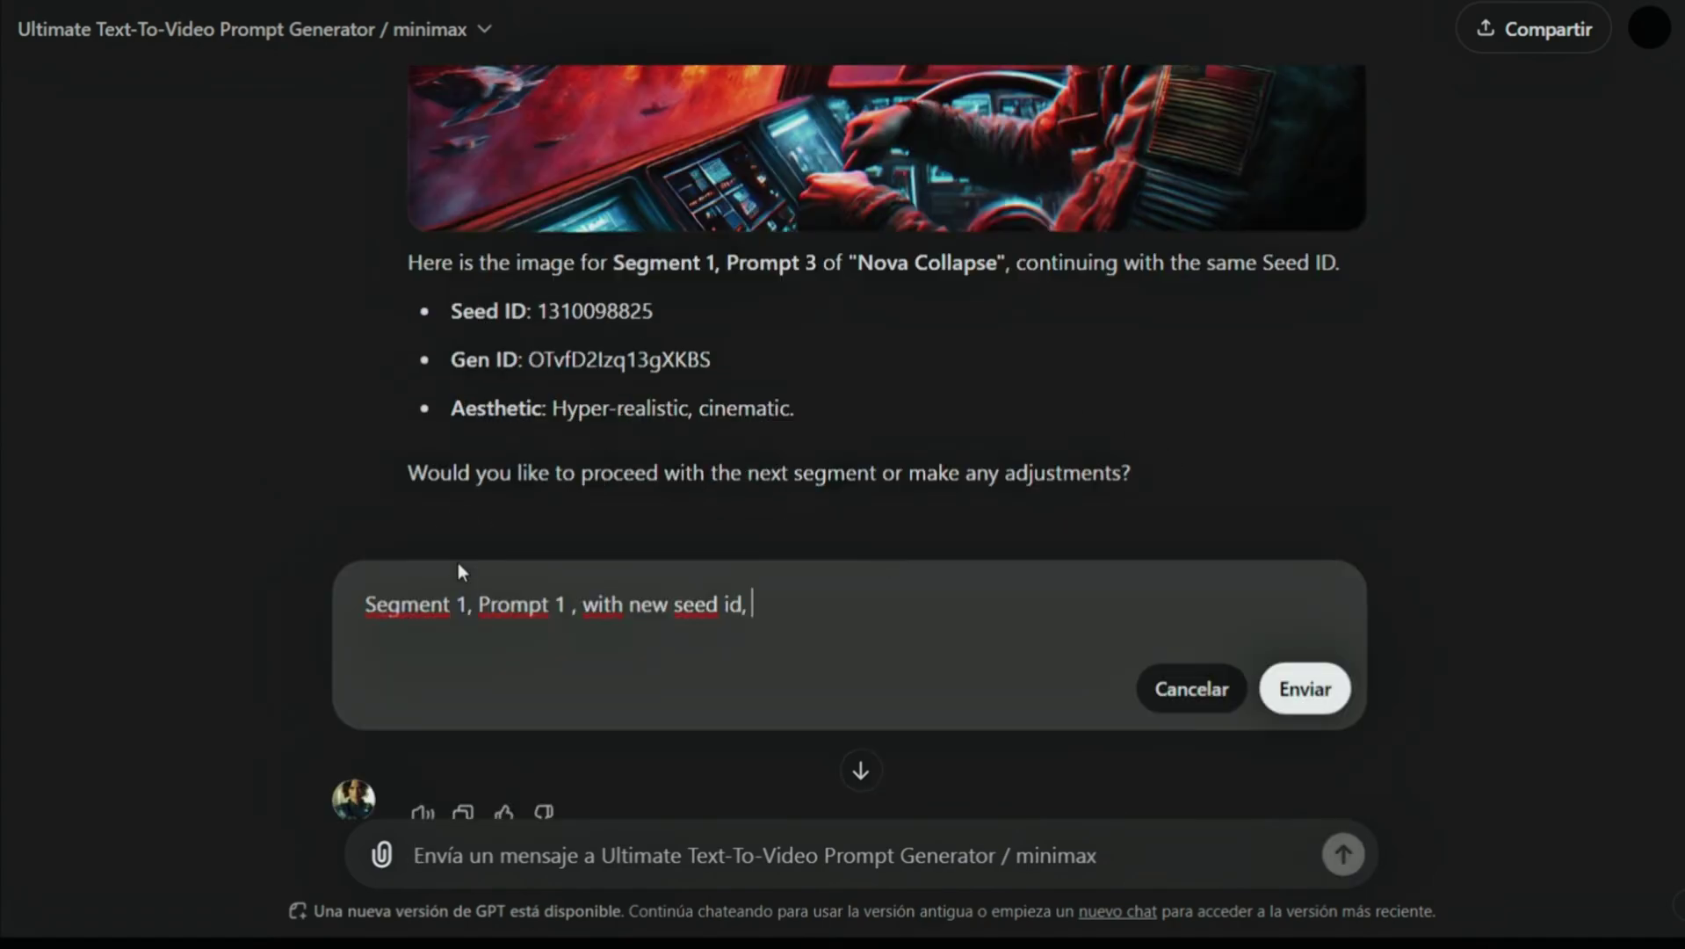
pyautogui.click(1306, 691)
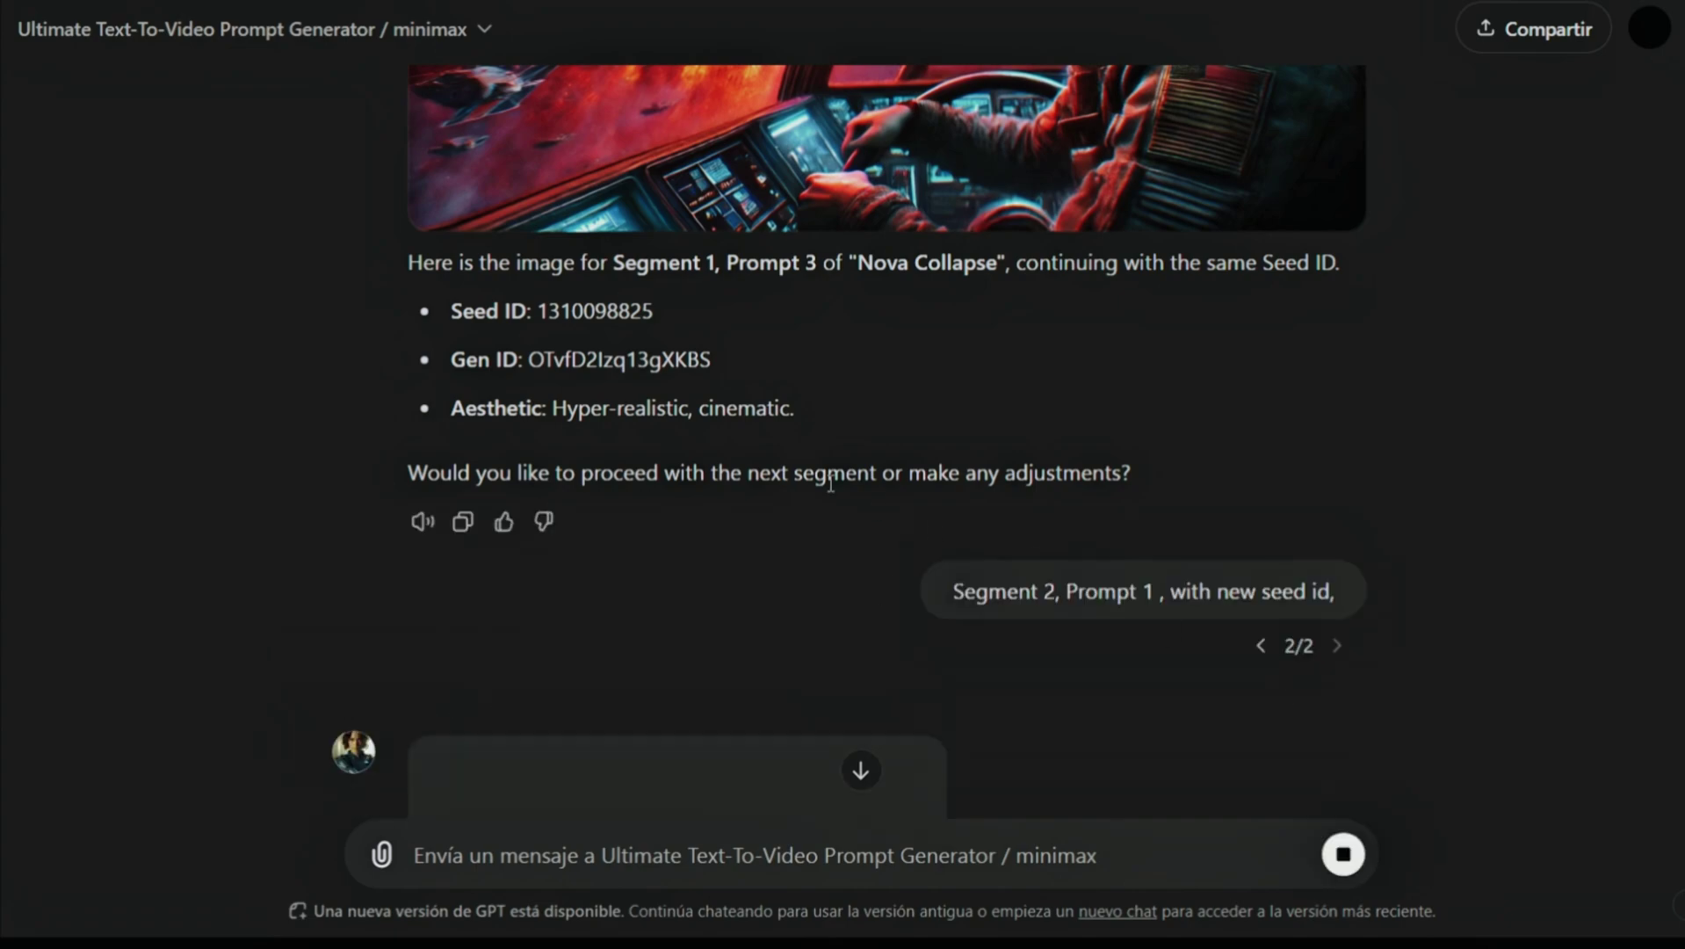
pyautogui.scroll(-3, 830, 482)
pyautogui.scroll(8, 829, 482)
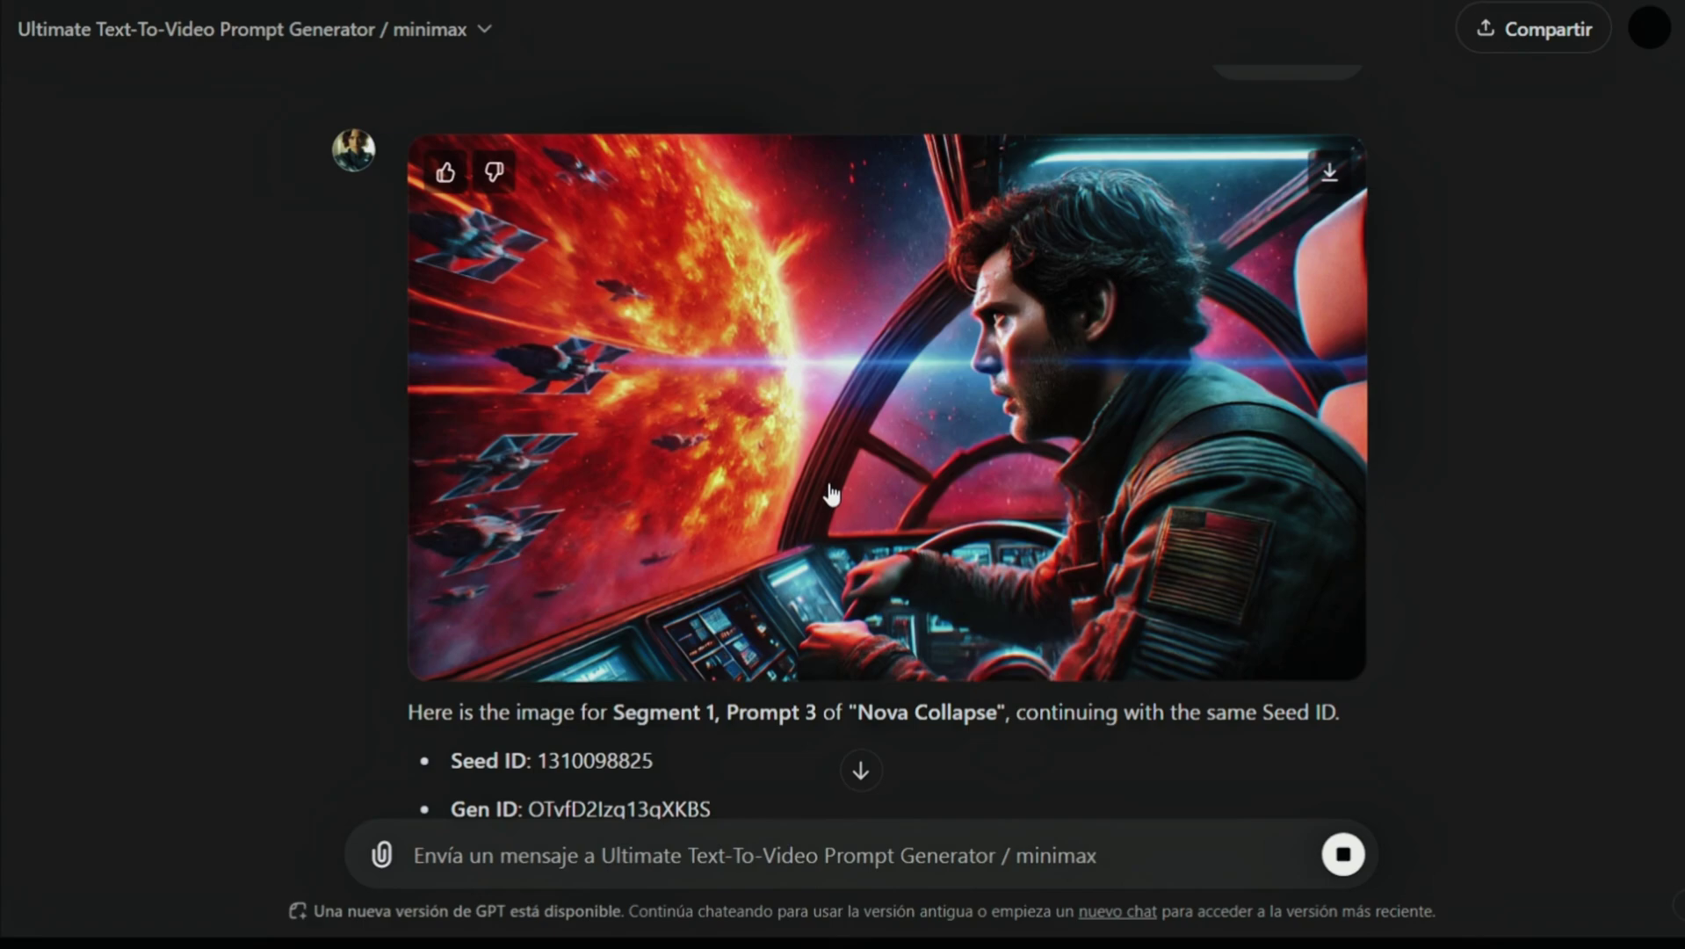
pyautogui.scroll(10, 831, 493)
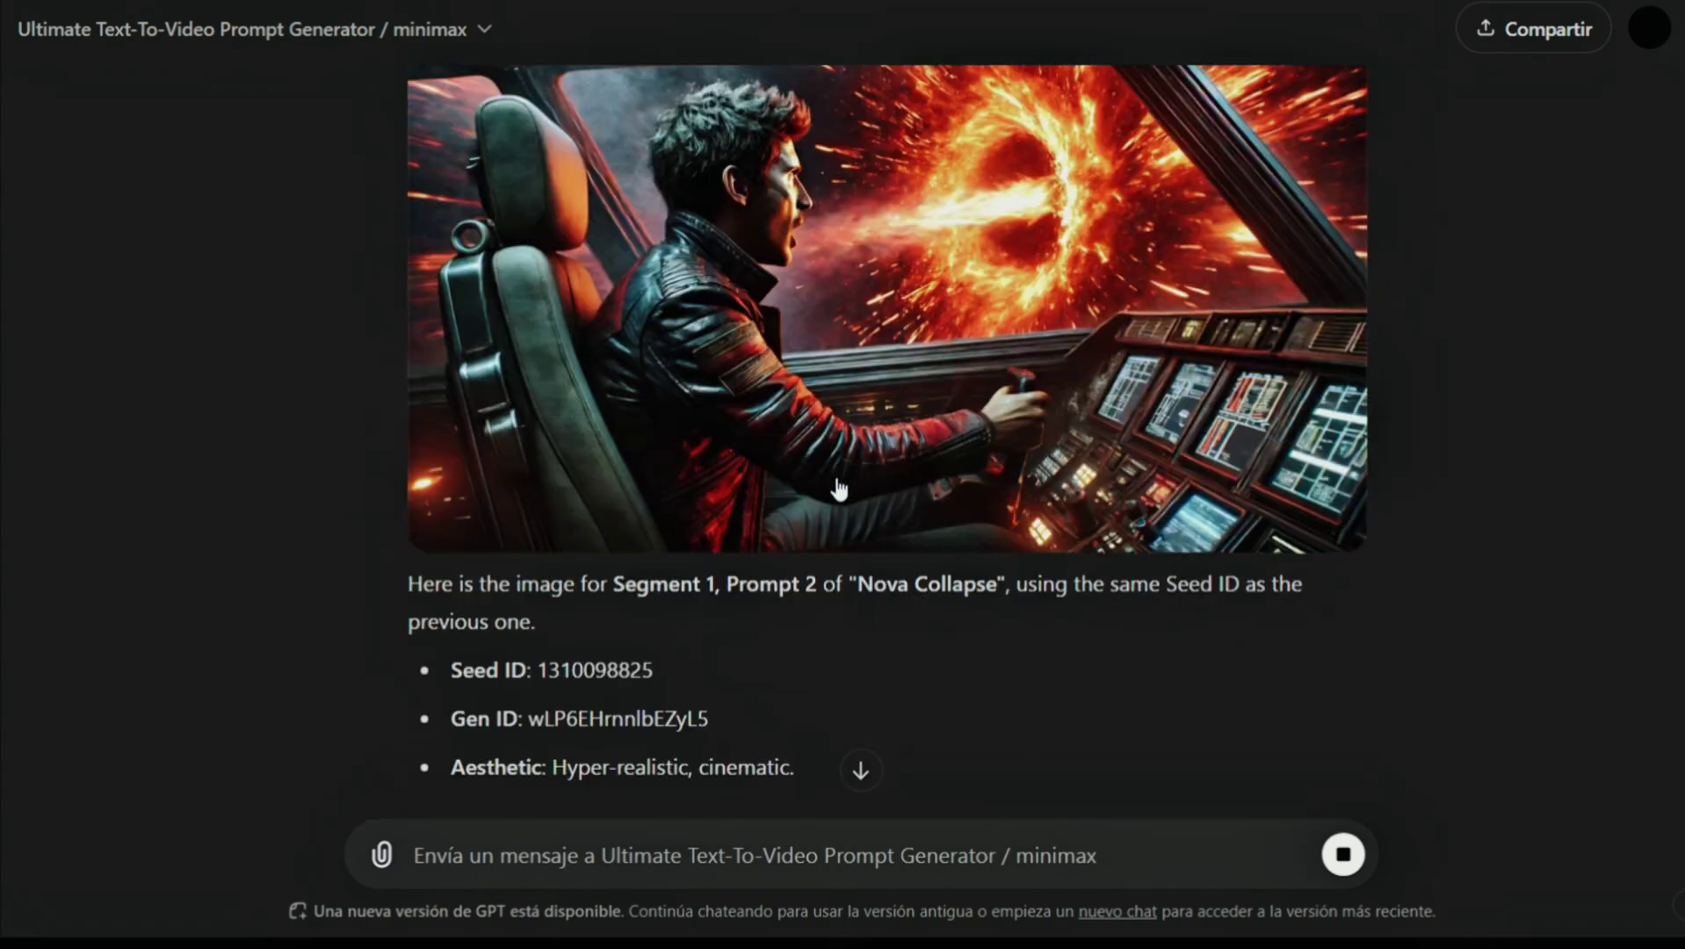
pyautogui.scroll(-8, 843, 483)
pyautogui.scroll(2, 860, 475)
pyautogui.scroll(-5, 857, 470)
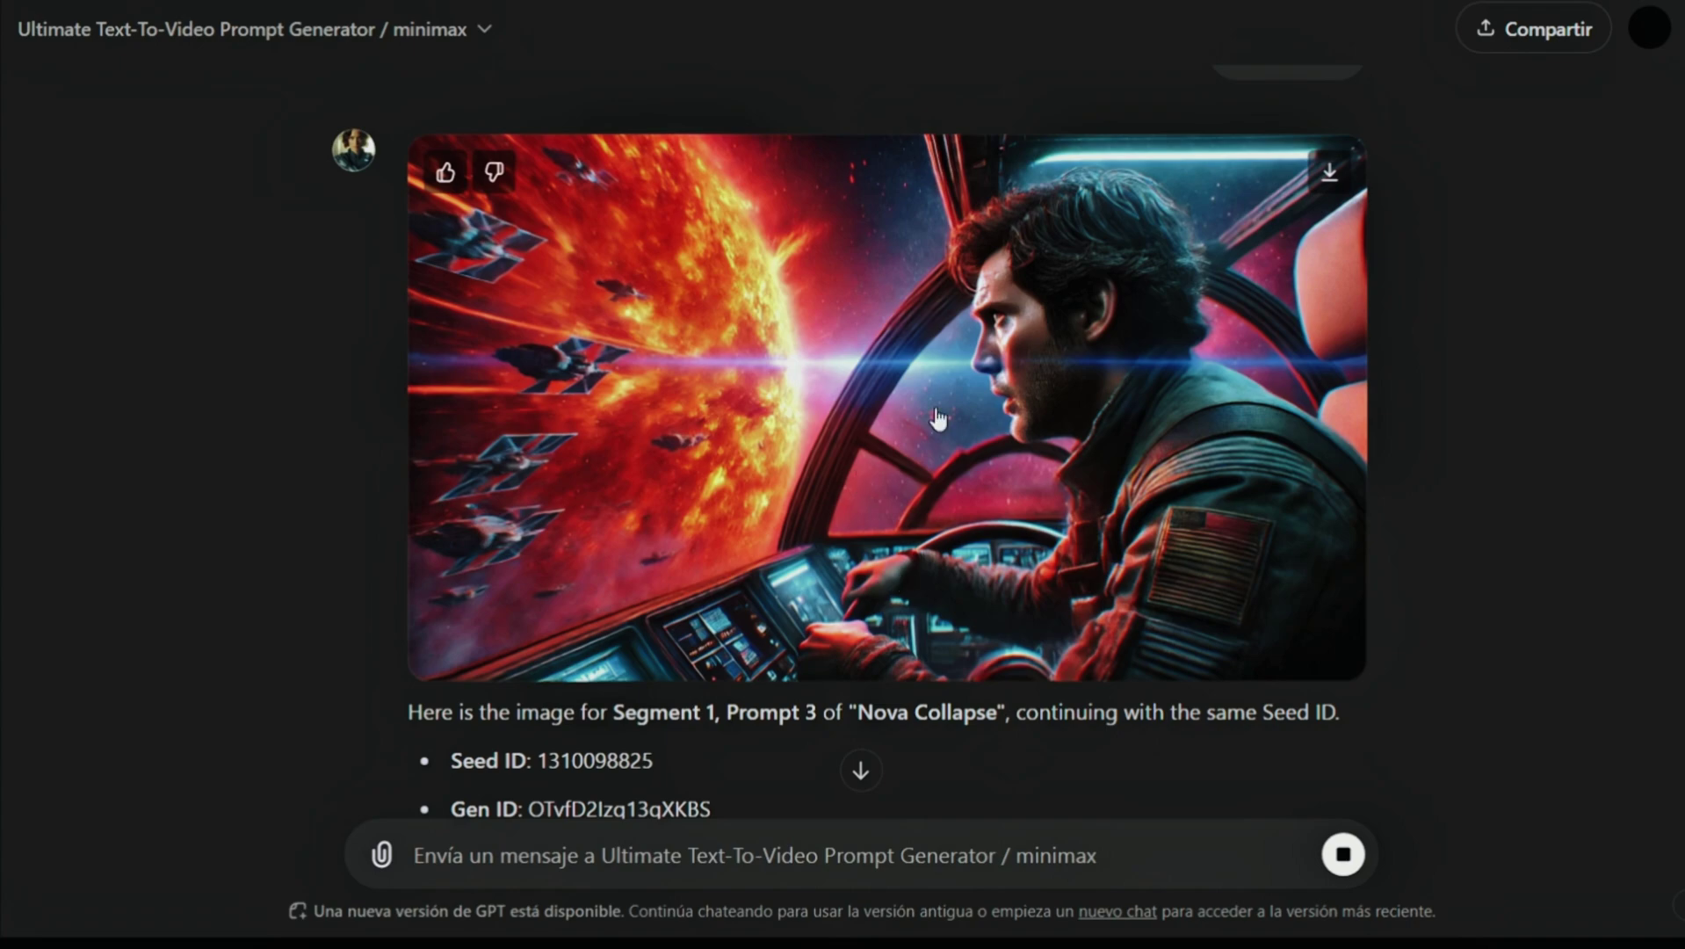
pyautogui.scroll(-3, 936, 420)
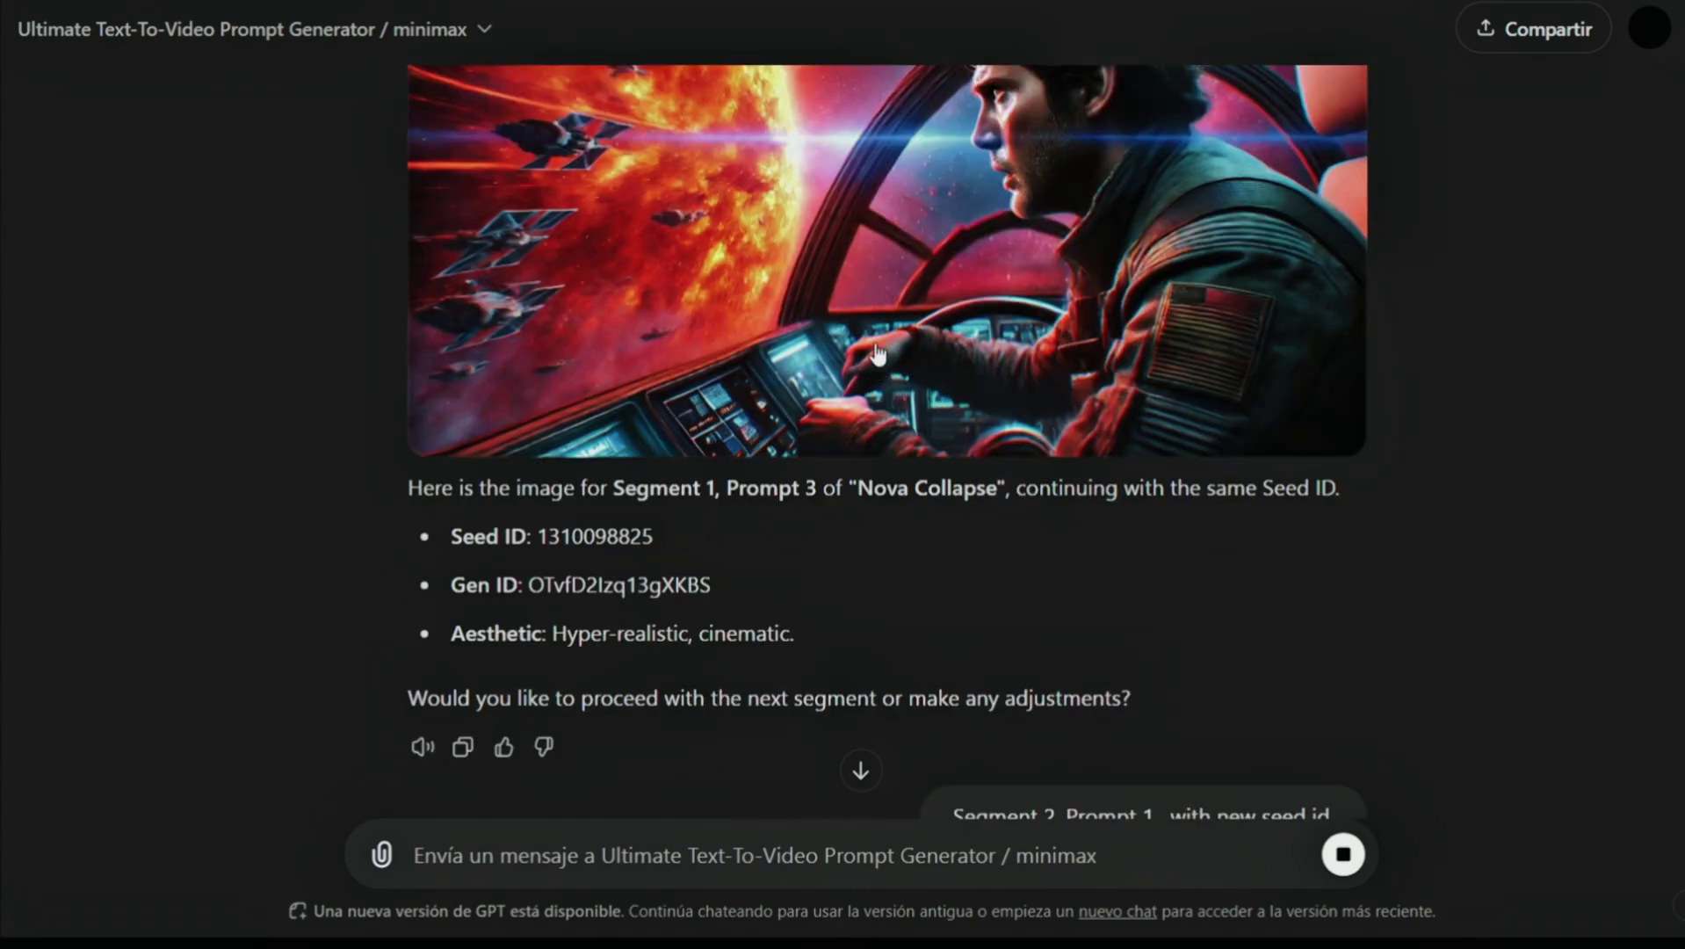
pyautogui.scroll(-10, 861, 429)
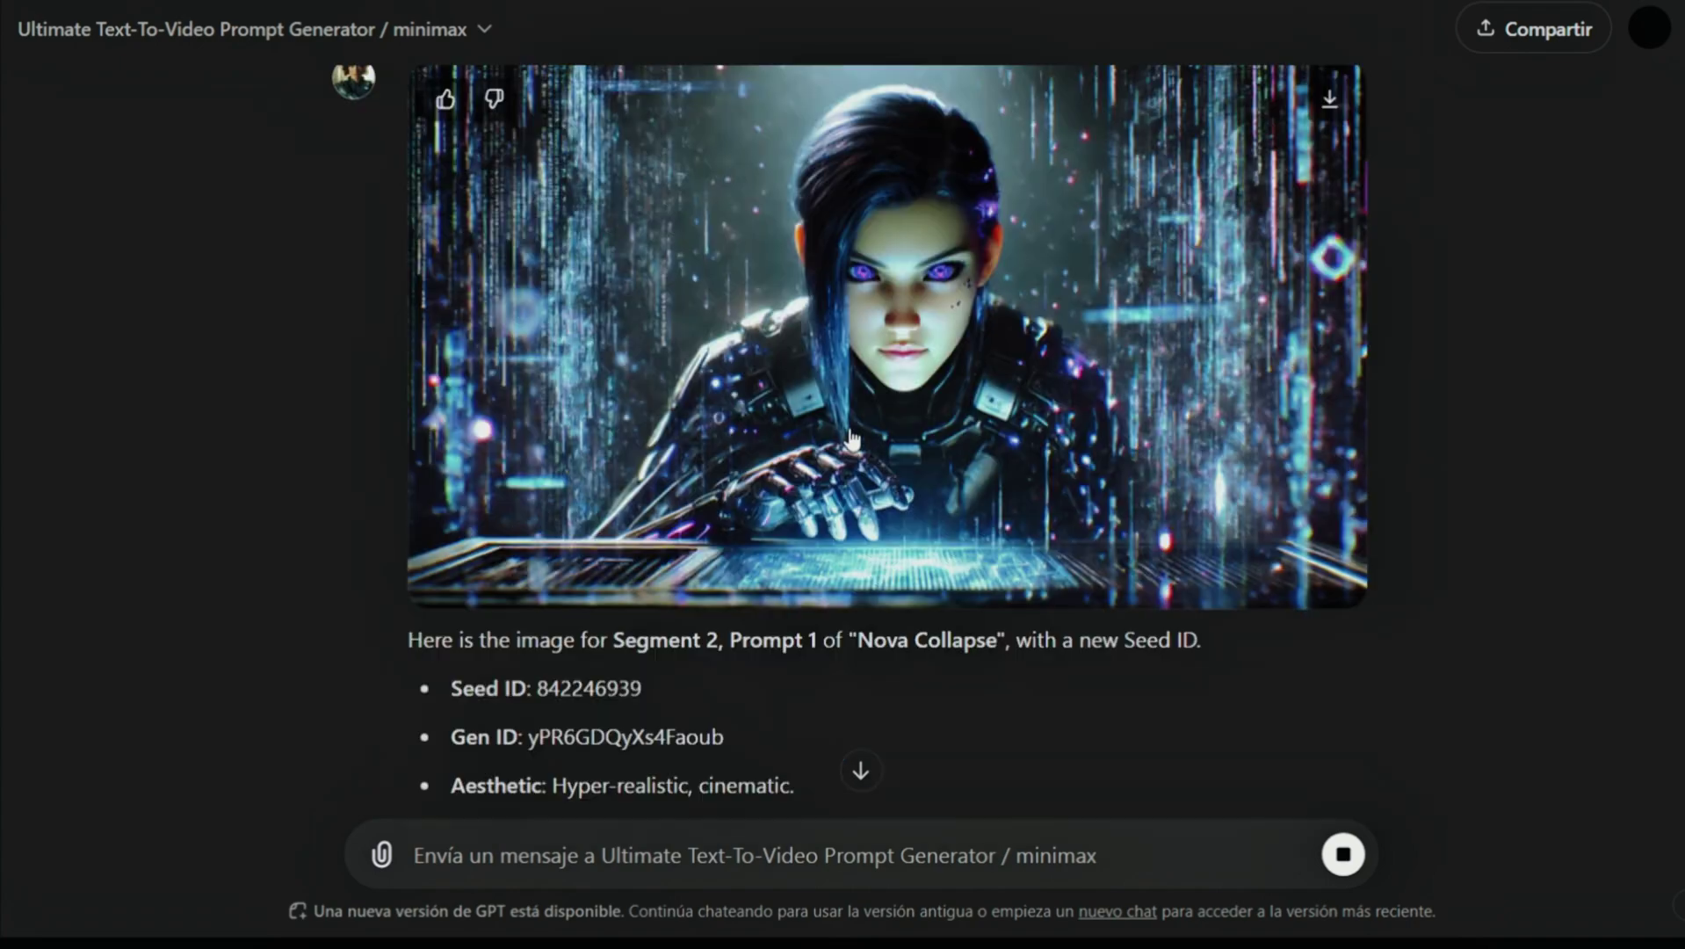
# - Show the Segment 2, Prompt 1 image full size with its prompt, then close the viewer
pyautogui.click(871, 393)
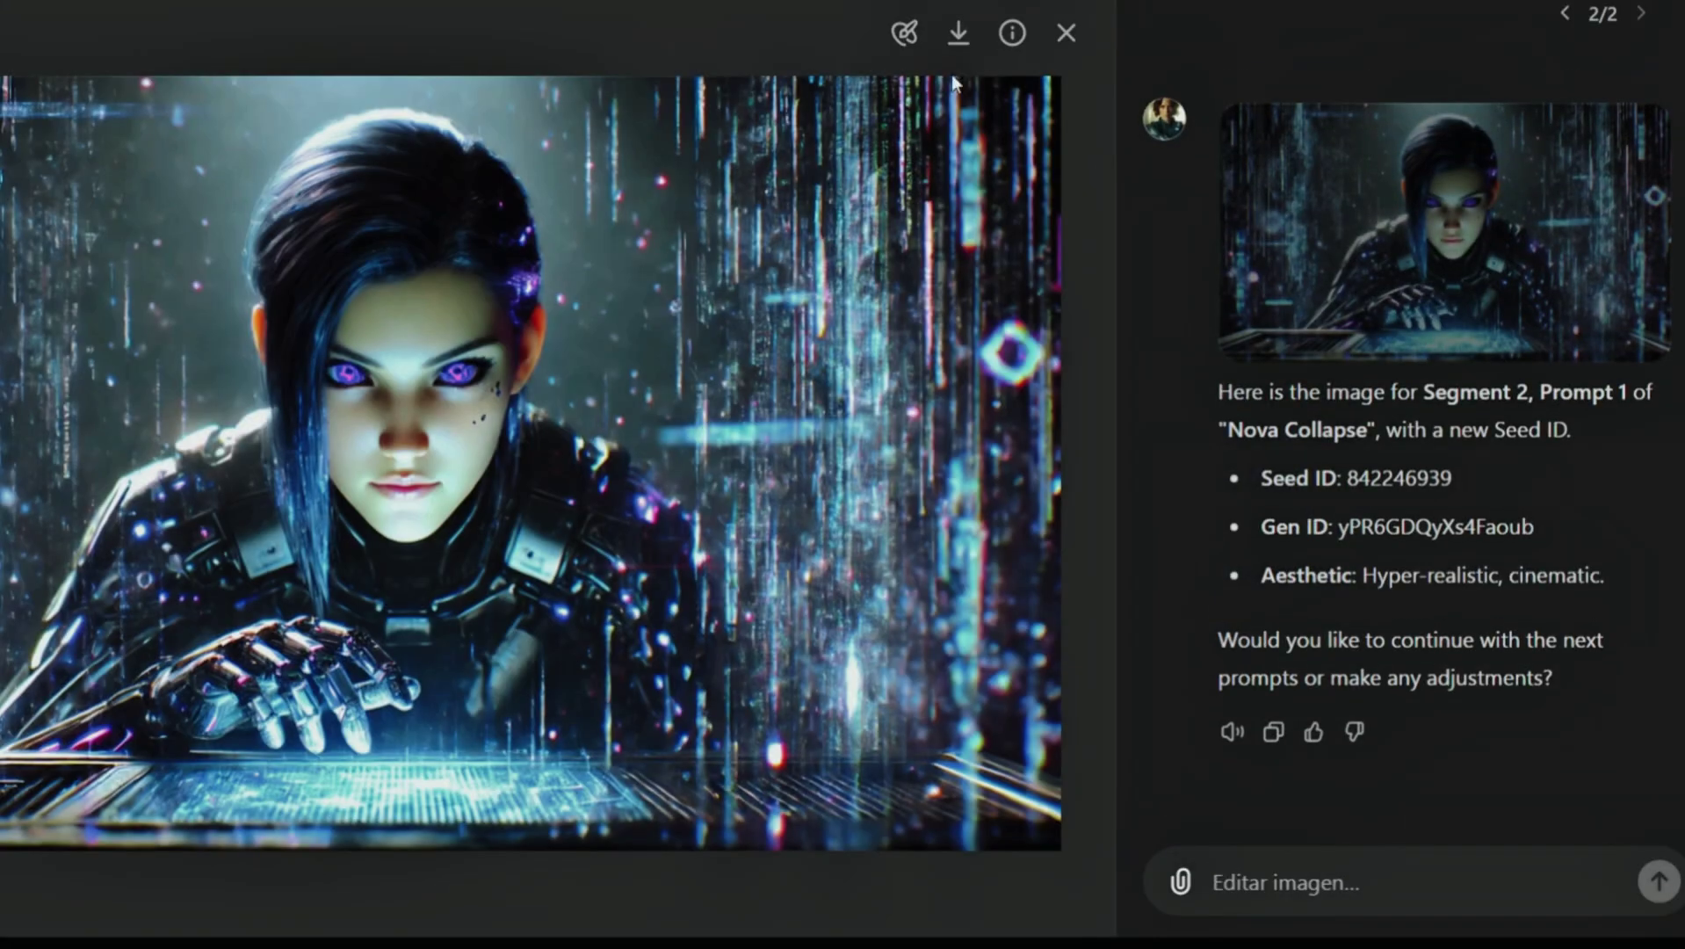
pyautogui.click(1004, 44)
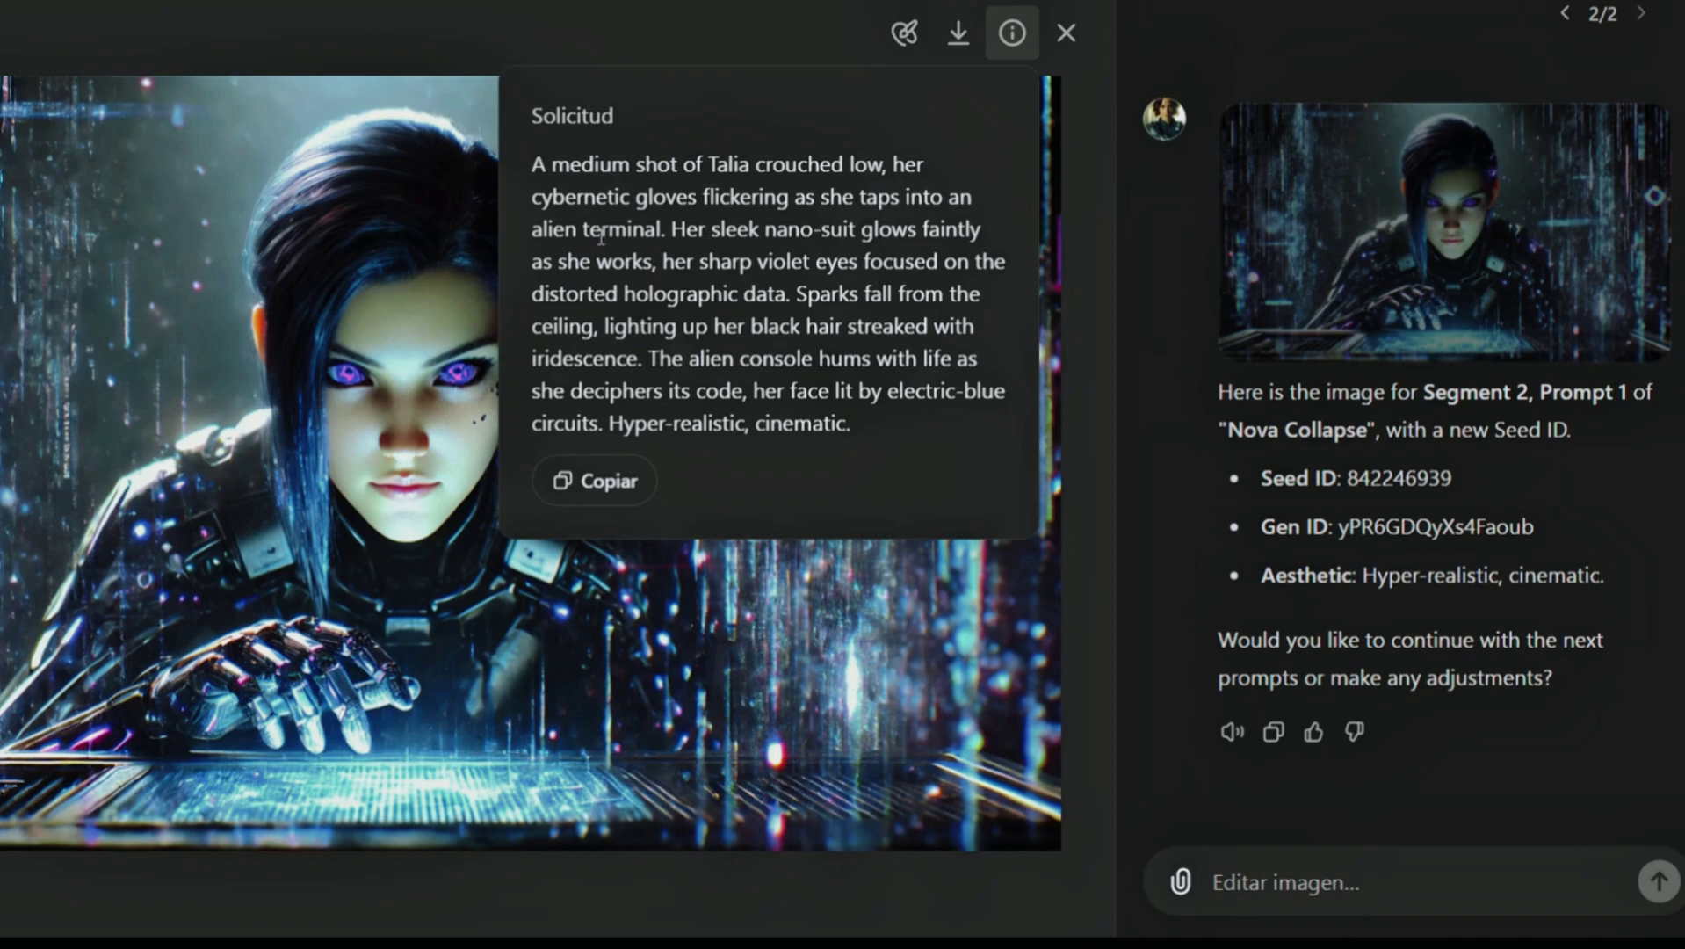
pyautogui.click(414, 349)
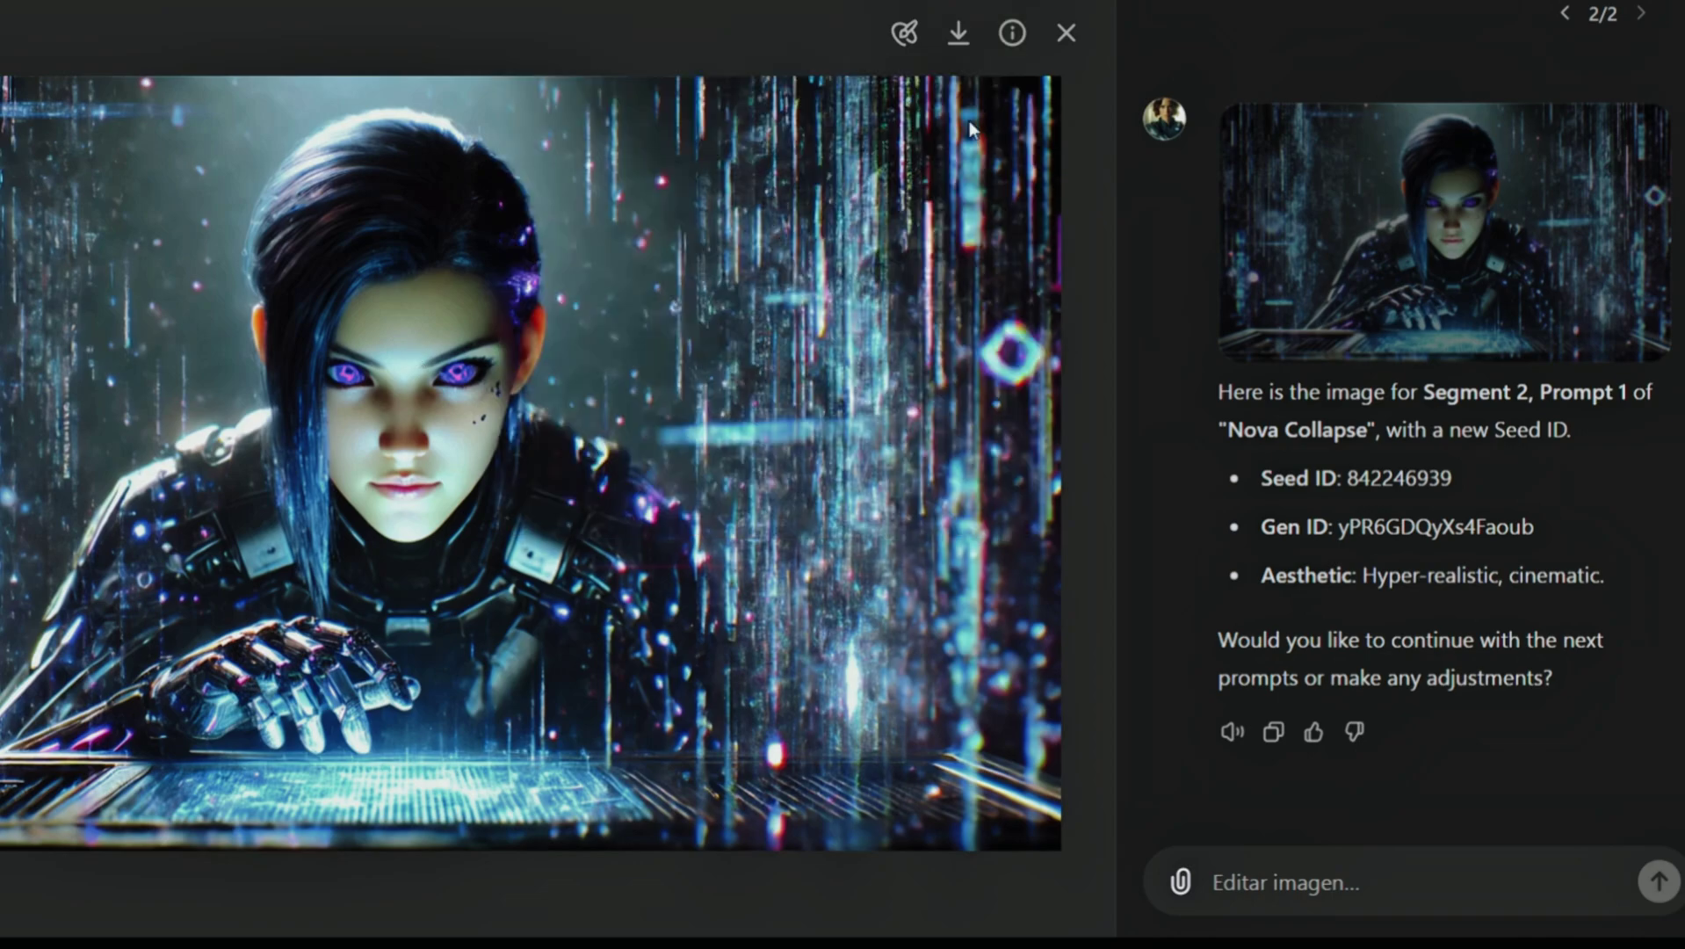
pyautogui.click(1065, 33)
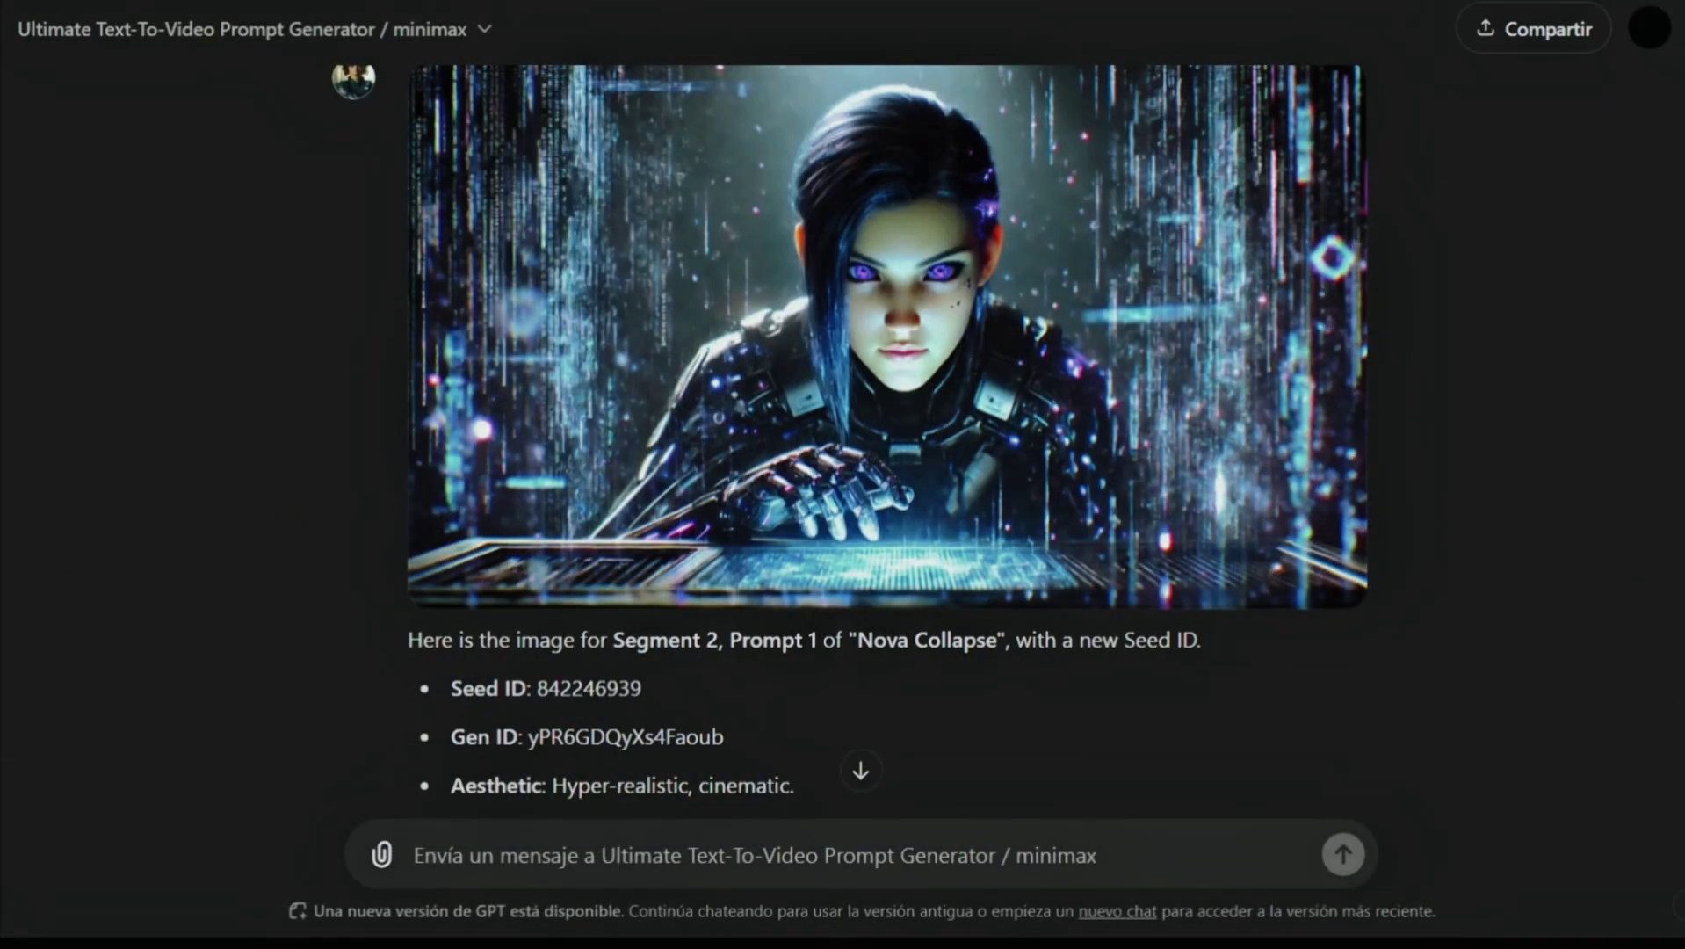
# - Scroll back through the earlier scene script and return to the latest image
pyautogui.scroll(20, 1667, 378)
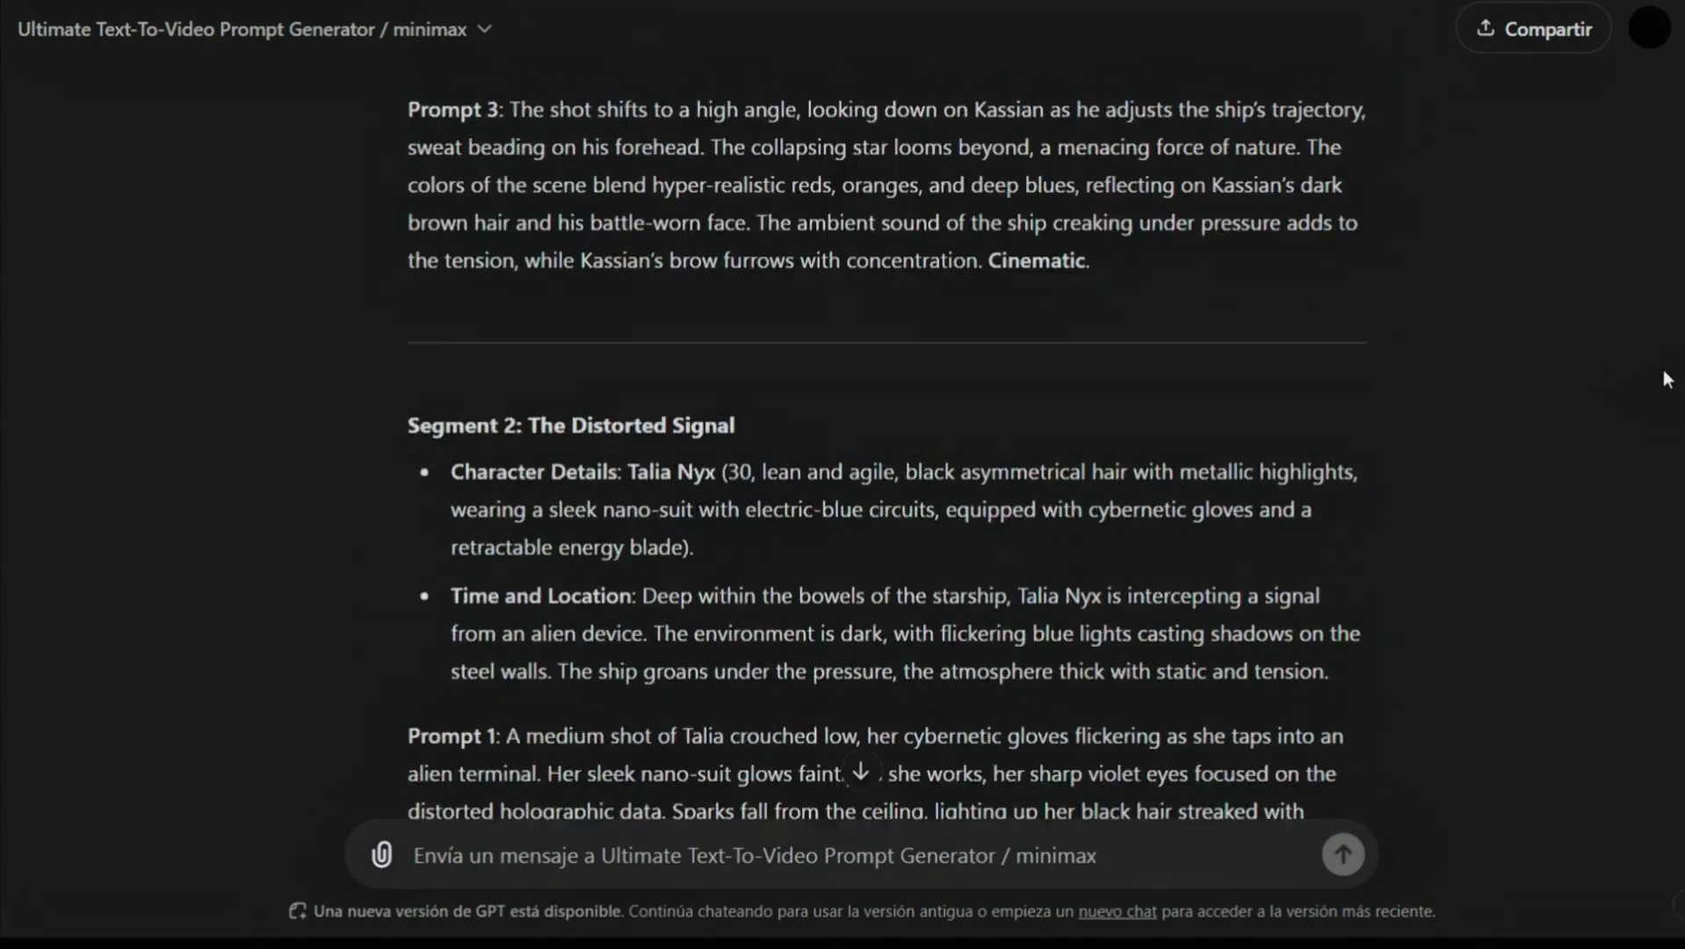
pyautogui.scroll(20, 1667, 370)
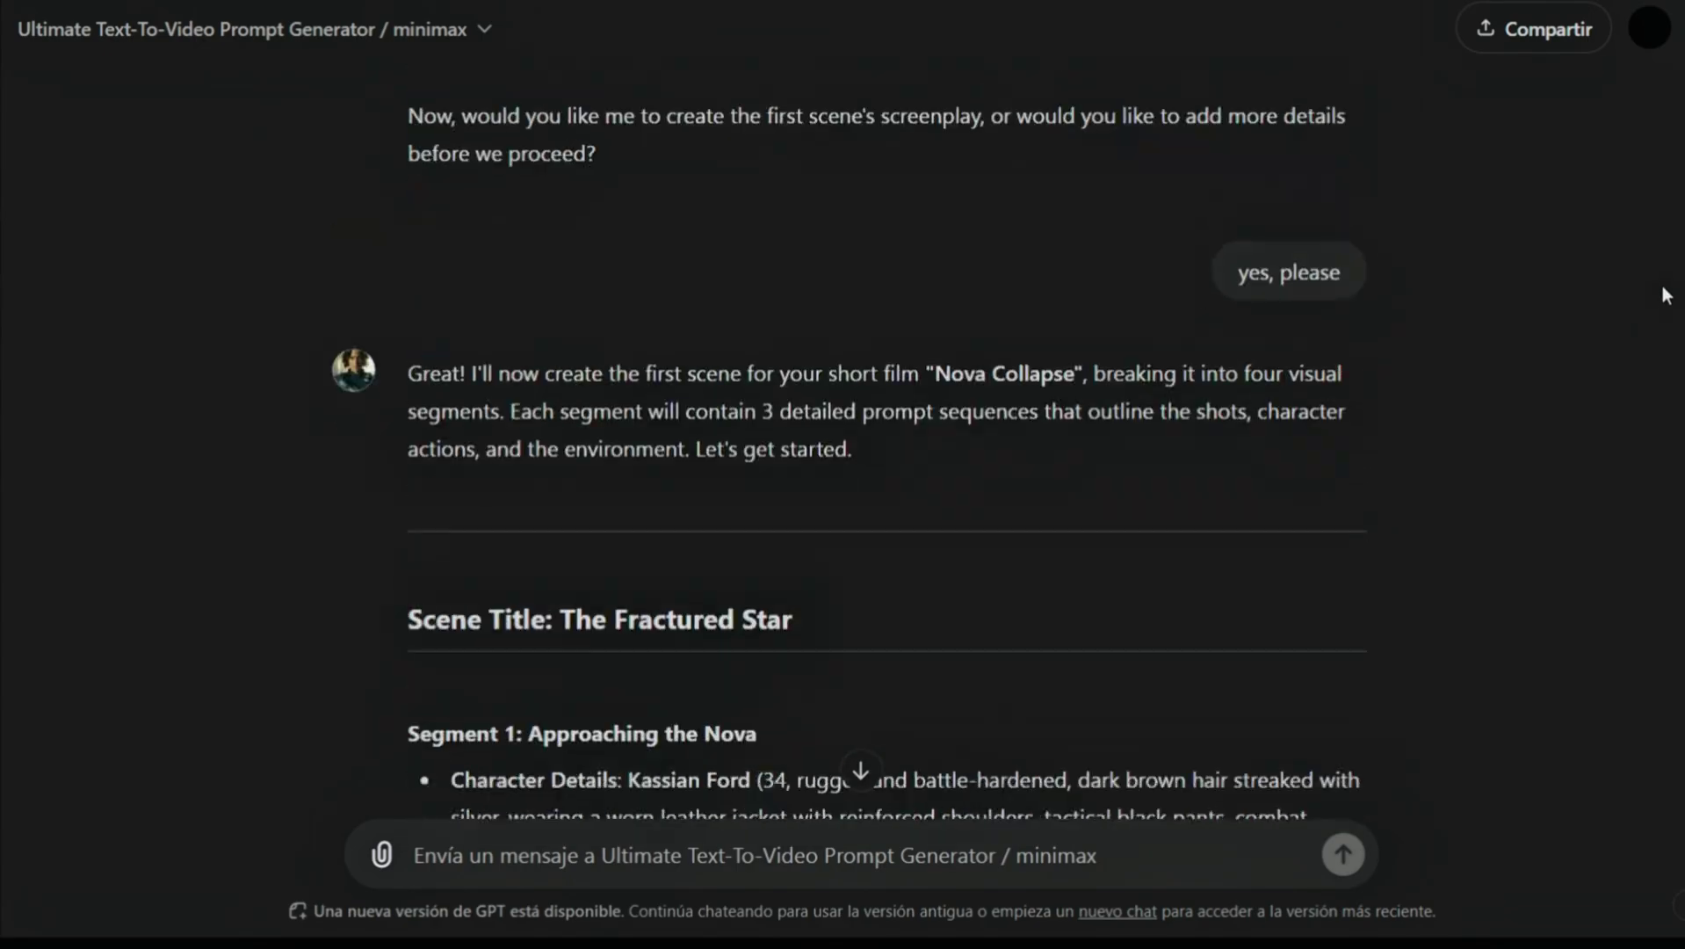
pyautogui.scroll(-4, 1663, 294)
pyautogui.scroll(-20, 1652, 352)
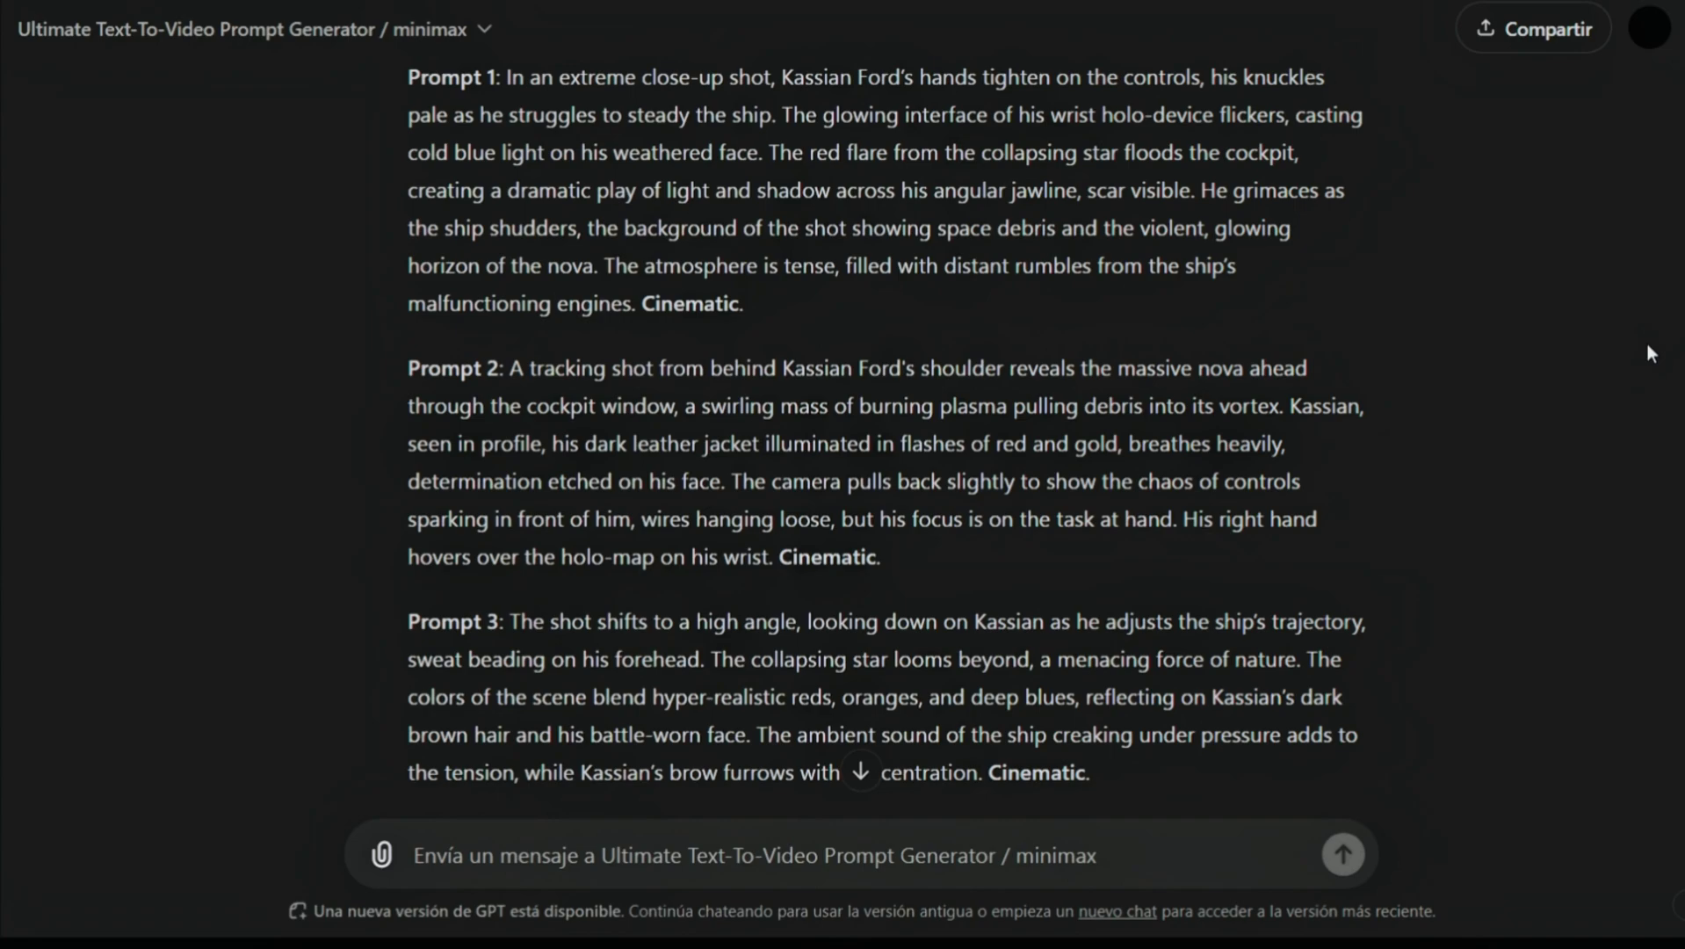
pyautogui.scroll(3, 1635, 404)
pyautogui.scroll(1, 1634, 404)
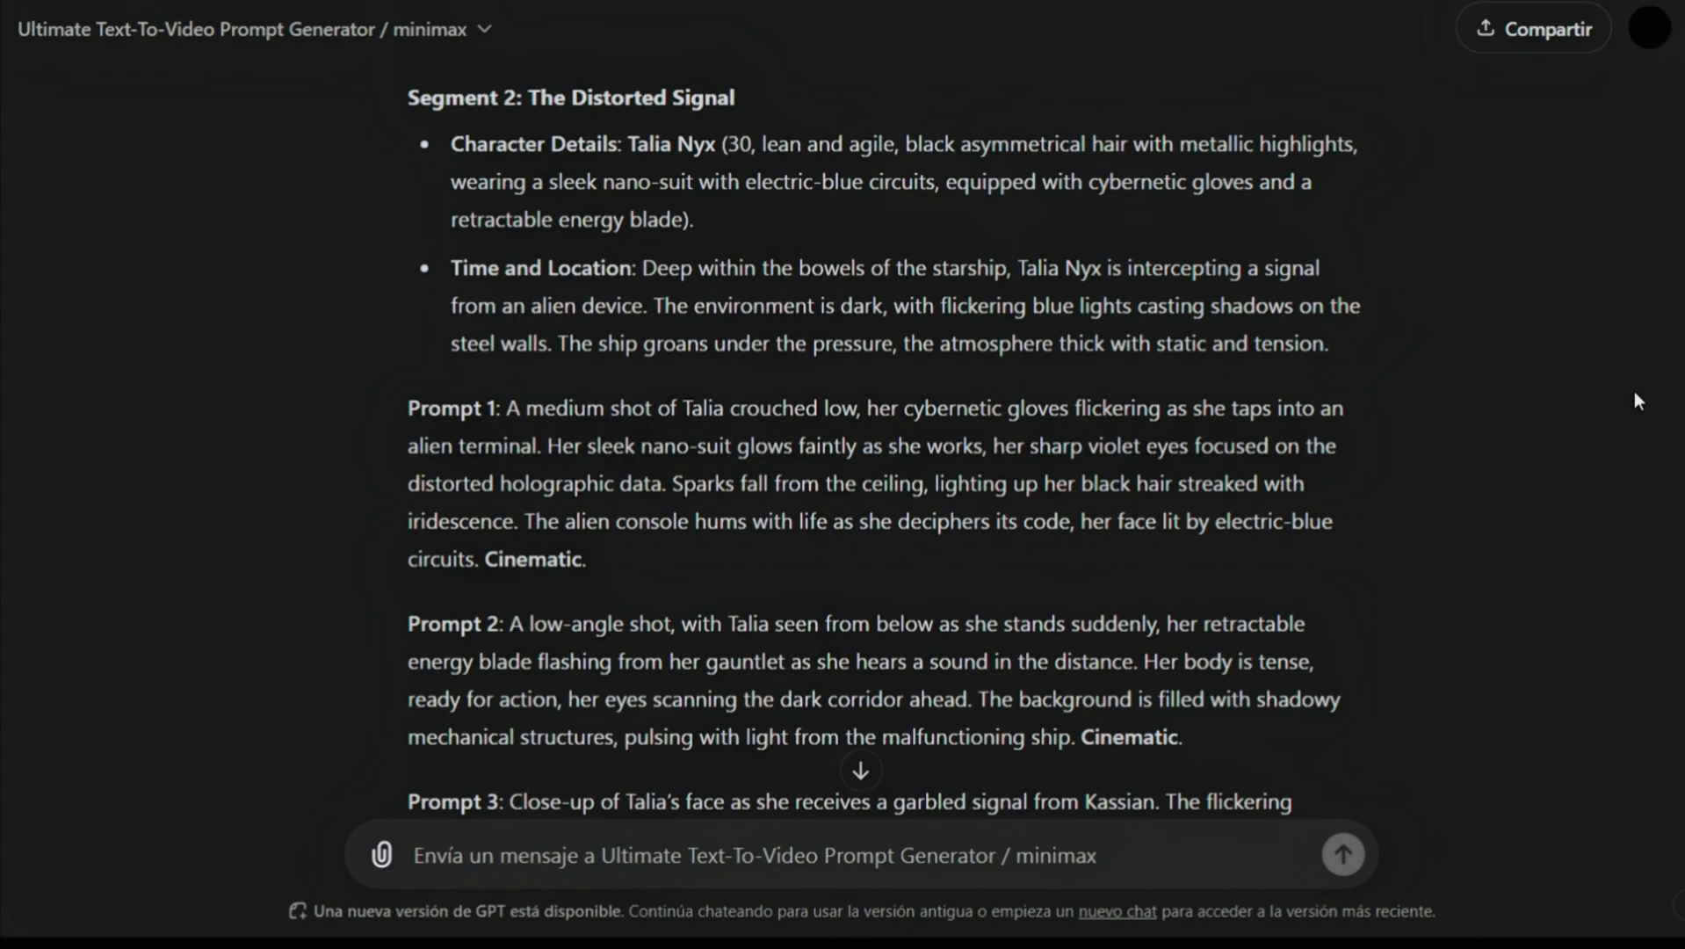
pyautogui.scroll(20, 1636, 395)
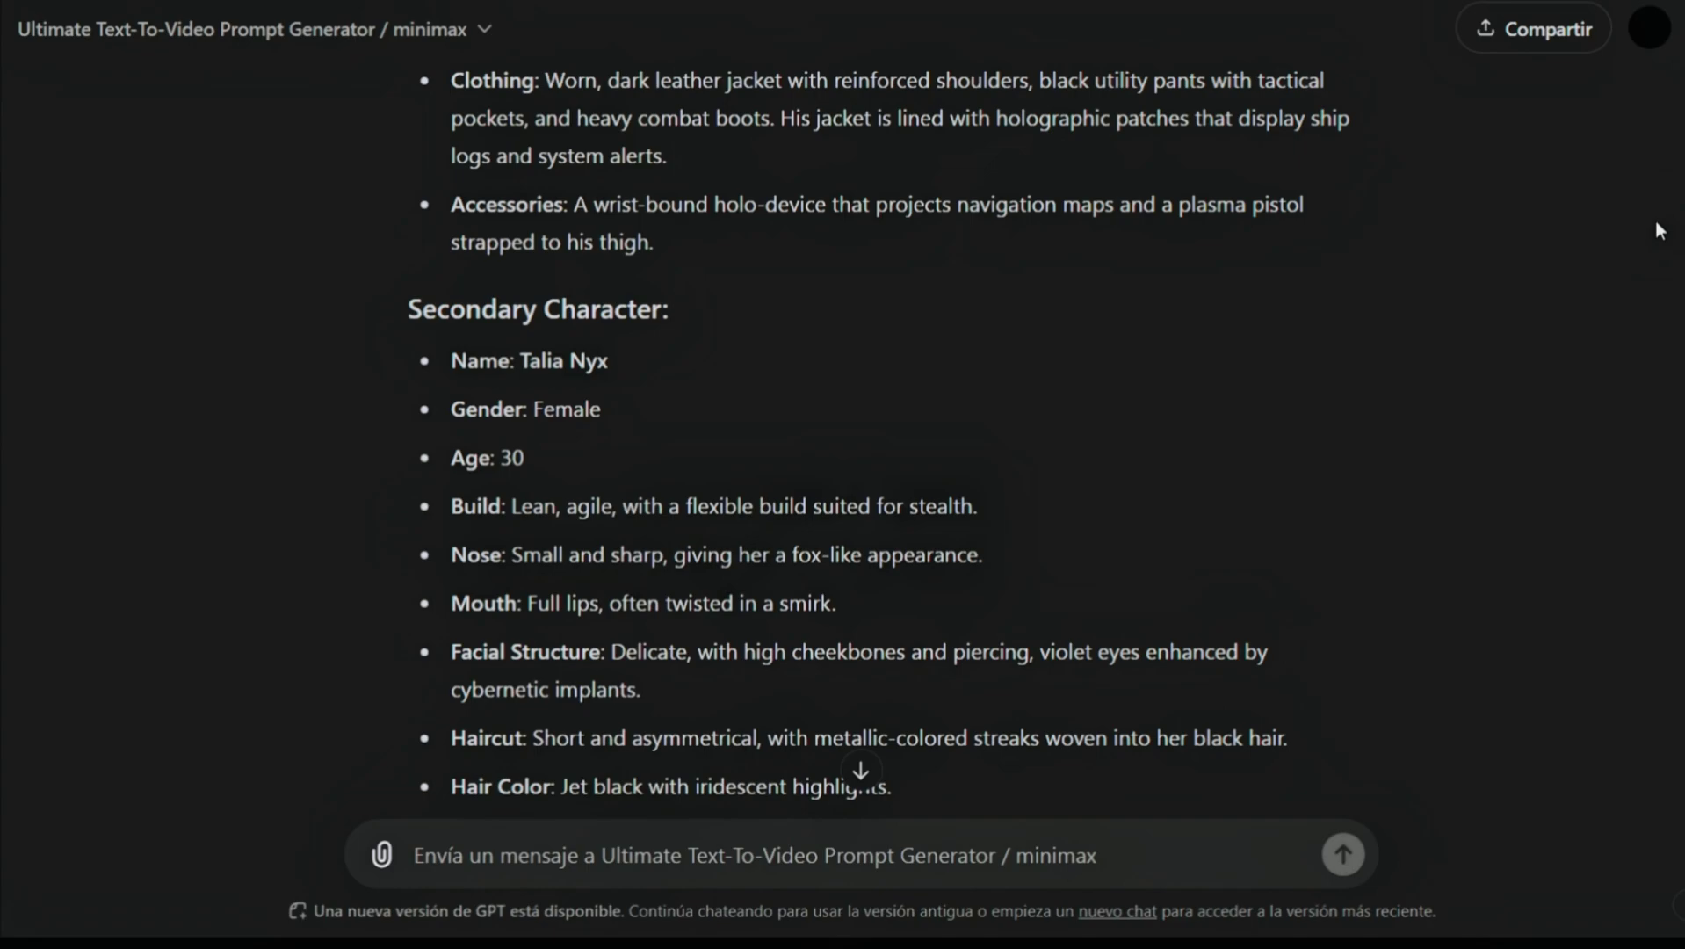
pyautogui.scroll(-20, 1660, 231)
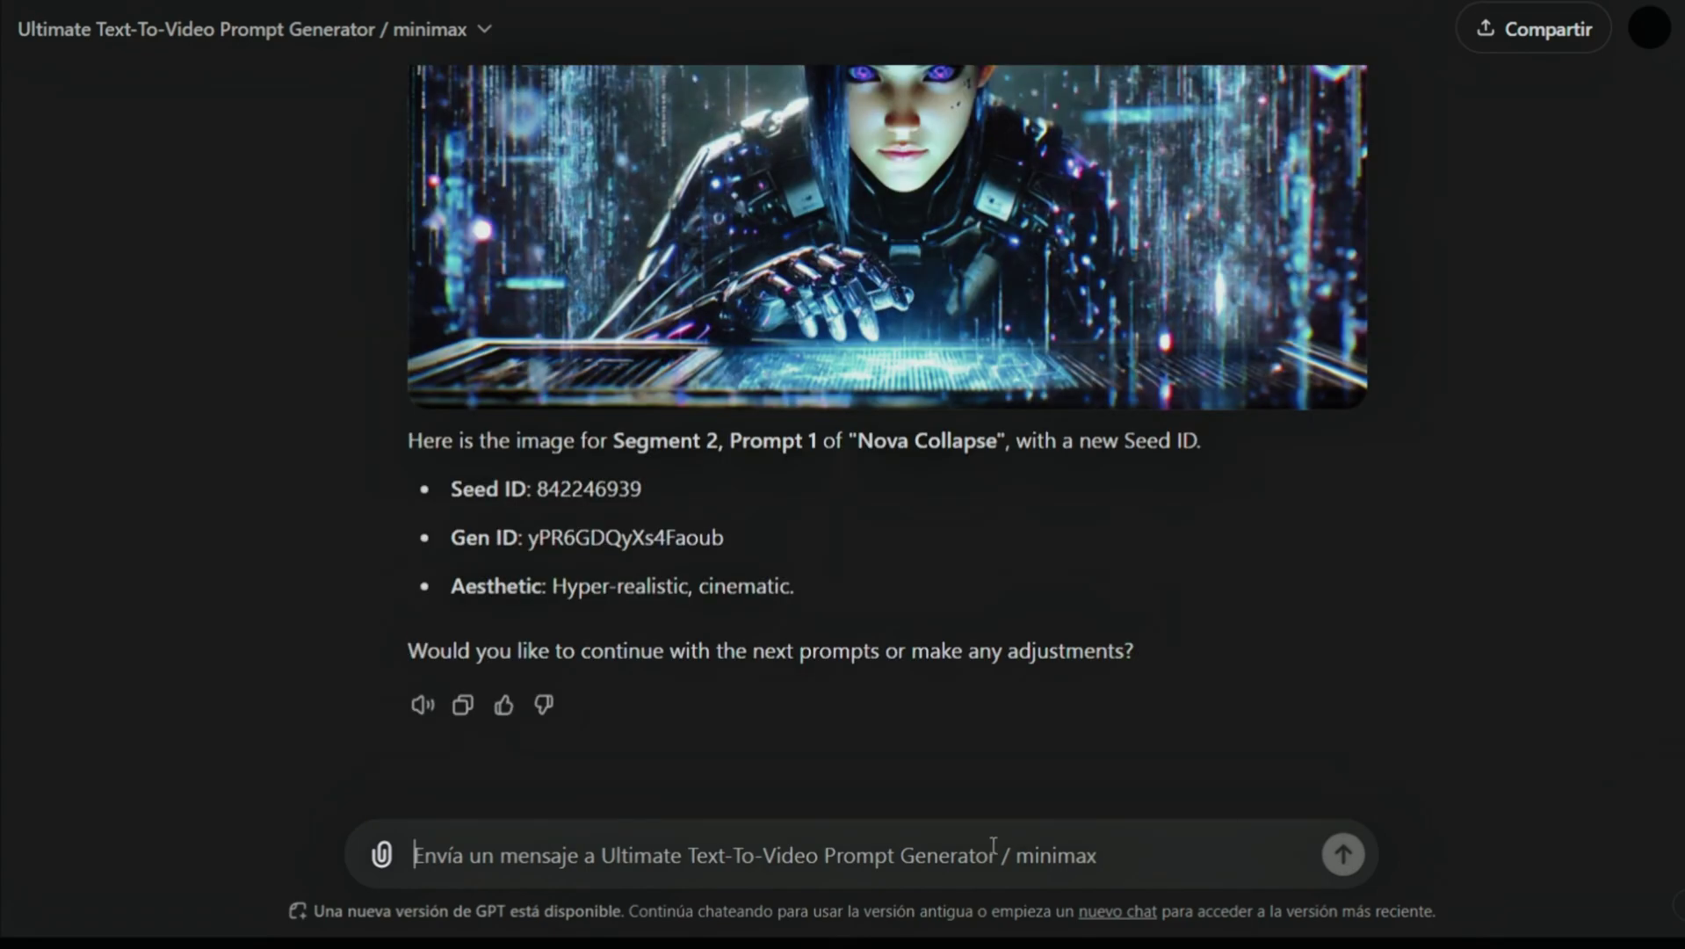
# - Send 'next image, use Seed ID: 842246939' for Segment 2, Prompt 2
pyautogui.moveTo(681, 487); pyautogui.dragTo(534, 488)
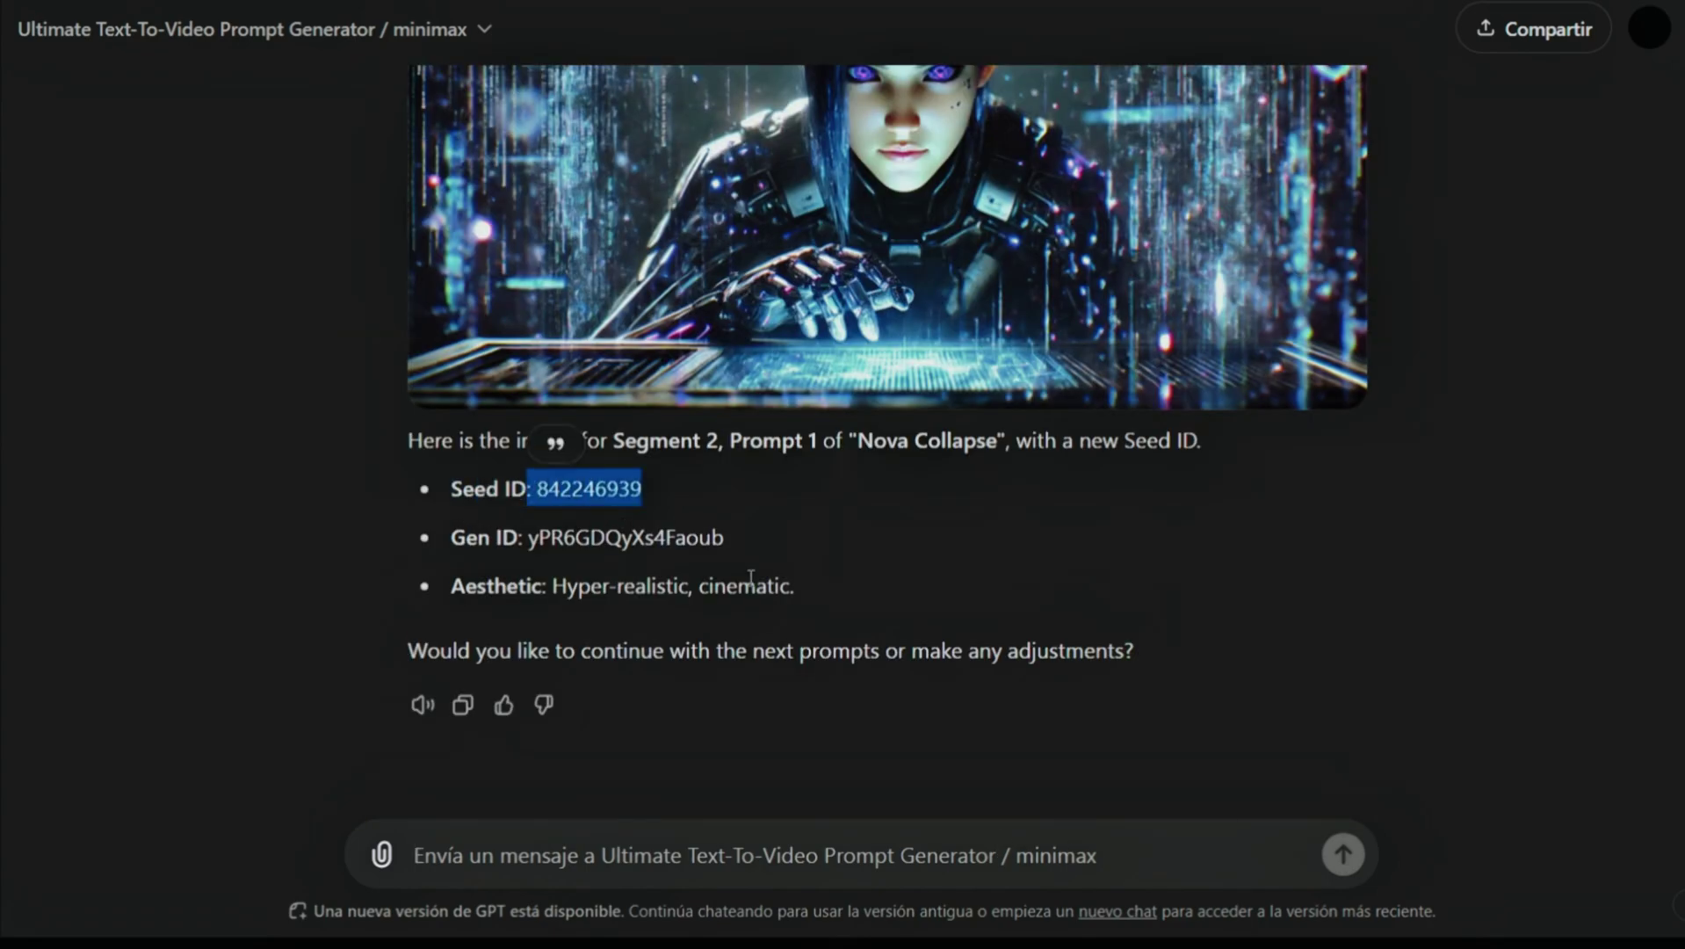
pyautogui.click(681, 851)
pyautogui.write('njhe')
pyautogui.press('BackSpace')
pyautogui.press('BackSpace')
pyautogui.press('BackSpace')
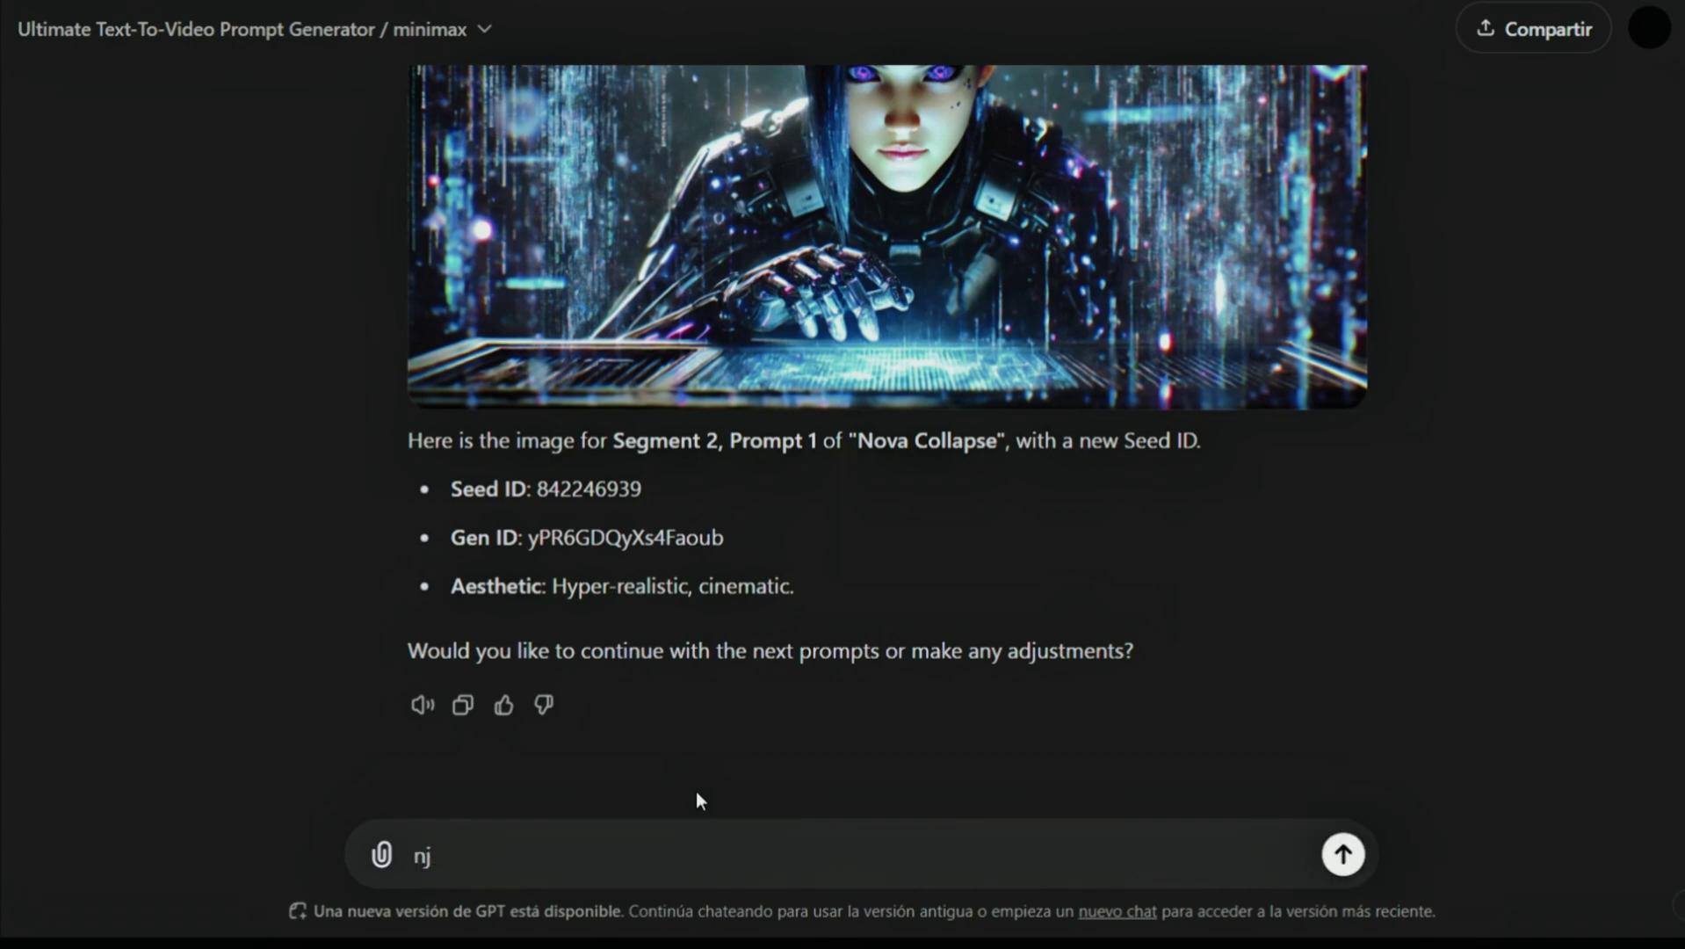
pyautogui.write('net')
pyautogui.press('BackSpace')
pyautogui.press('BackSpace')
pyautogui.press('BackSpace')
pyautogui.press('BackSpace')
pyautogui.write('exy')
pyautogui.press('BackSpace')
pyautogui.write('t image , use')
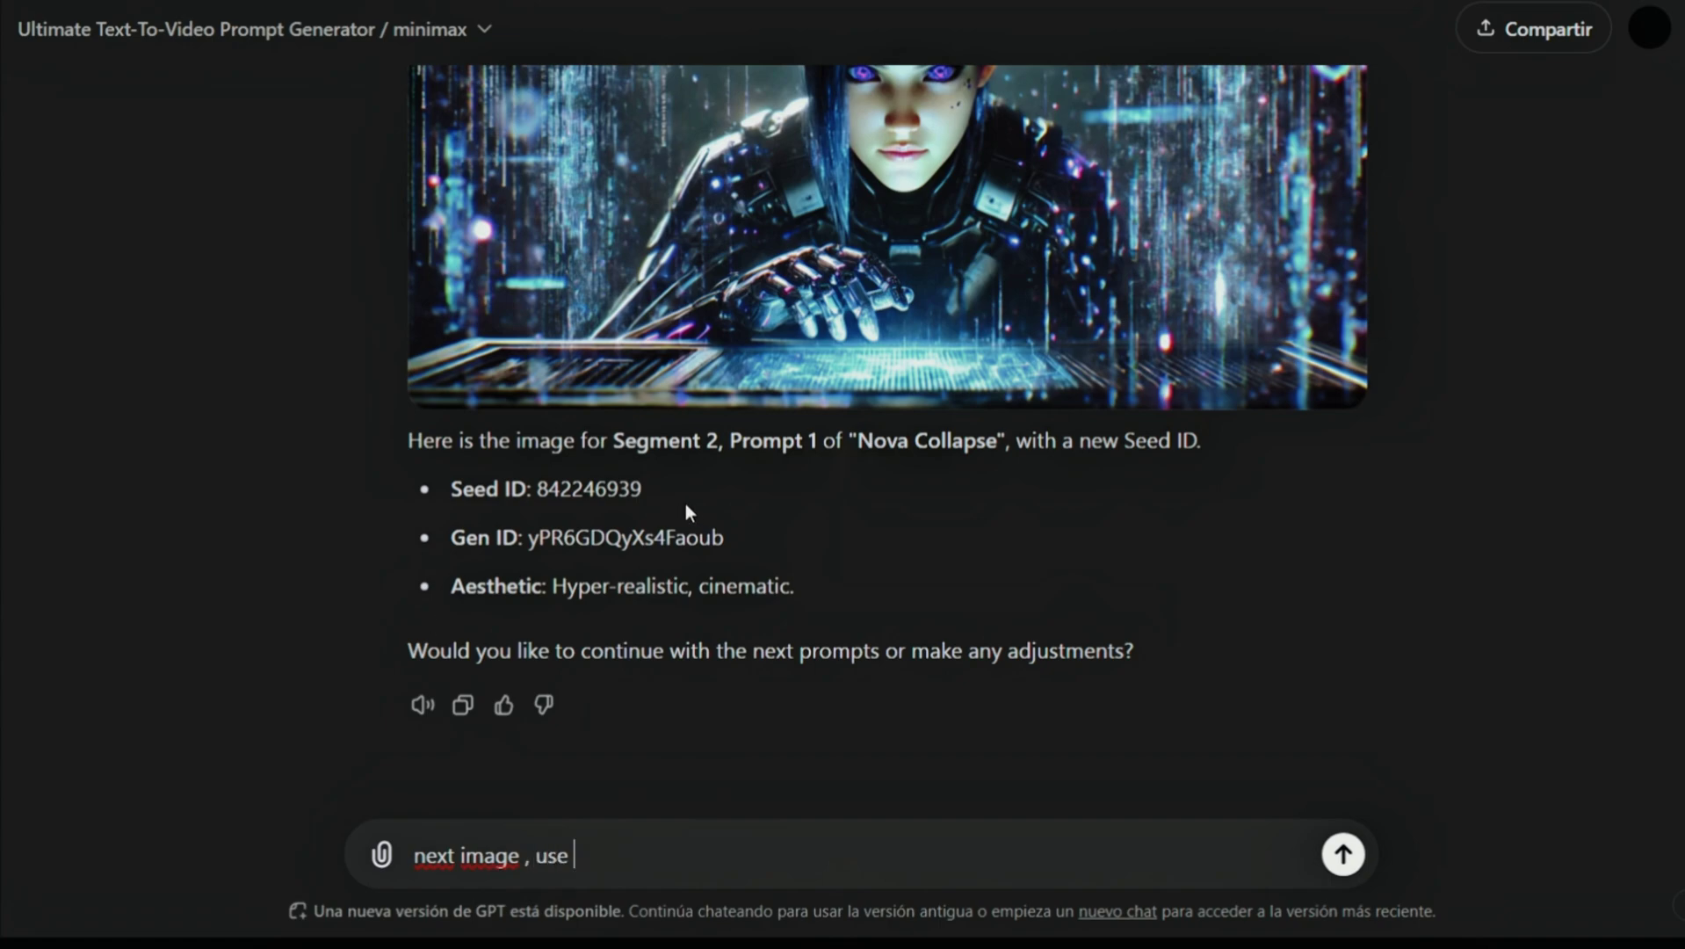
pyautogui.moveTo(643, 489); pyautogui.dragTo(455, 488)
pyautogui.hotkey('ctrl', 'c')
pyautogui.click(470, 441)
pyautogui.hotkey('ctrl', 'v')
pyautogui.click(1342, 852)
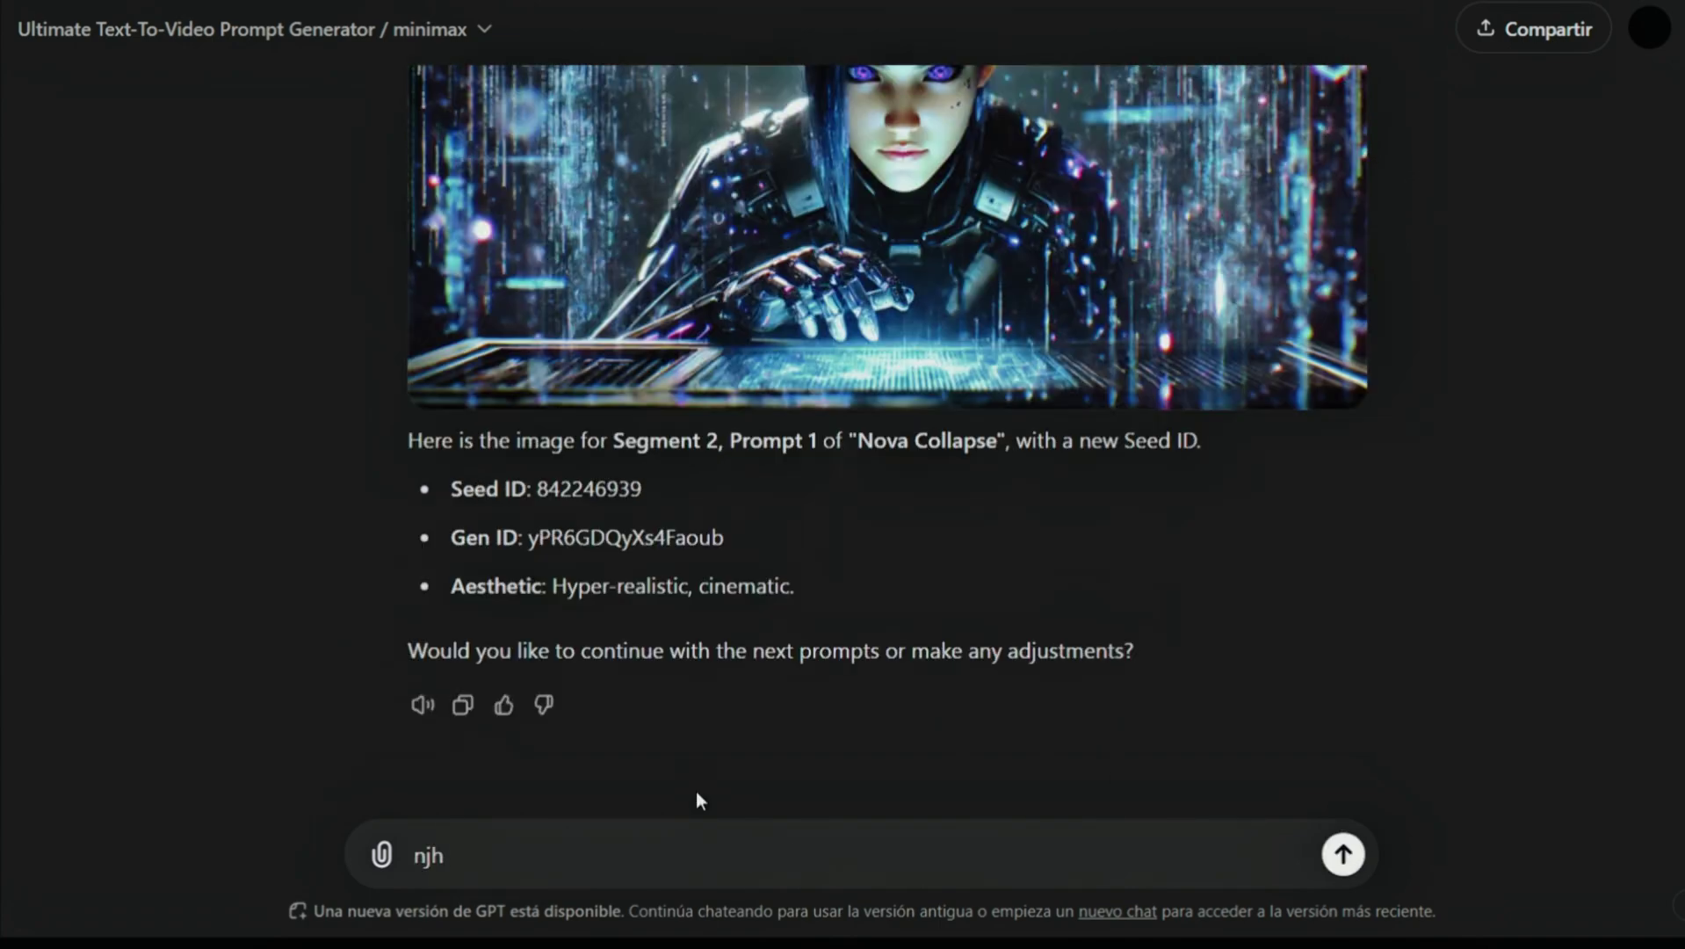
# - Send another next-image request that reuses Seed ID 842246939
pyautogui.write('ext image , use')
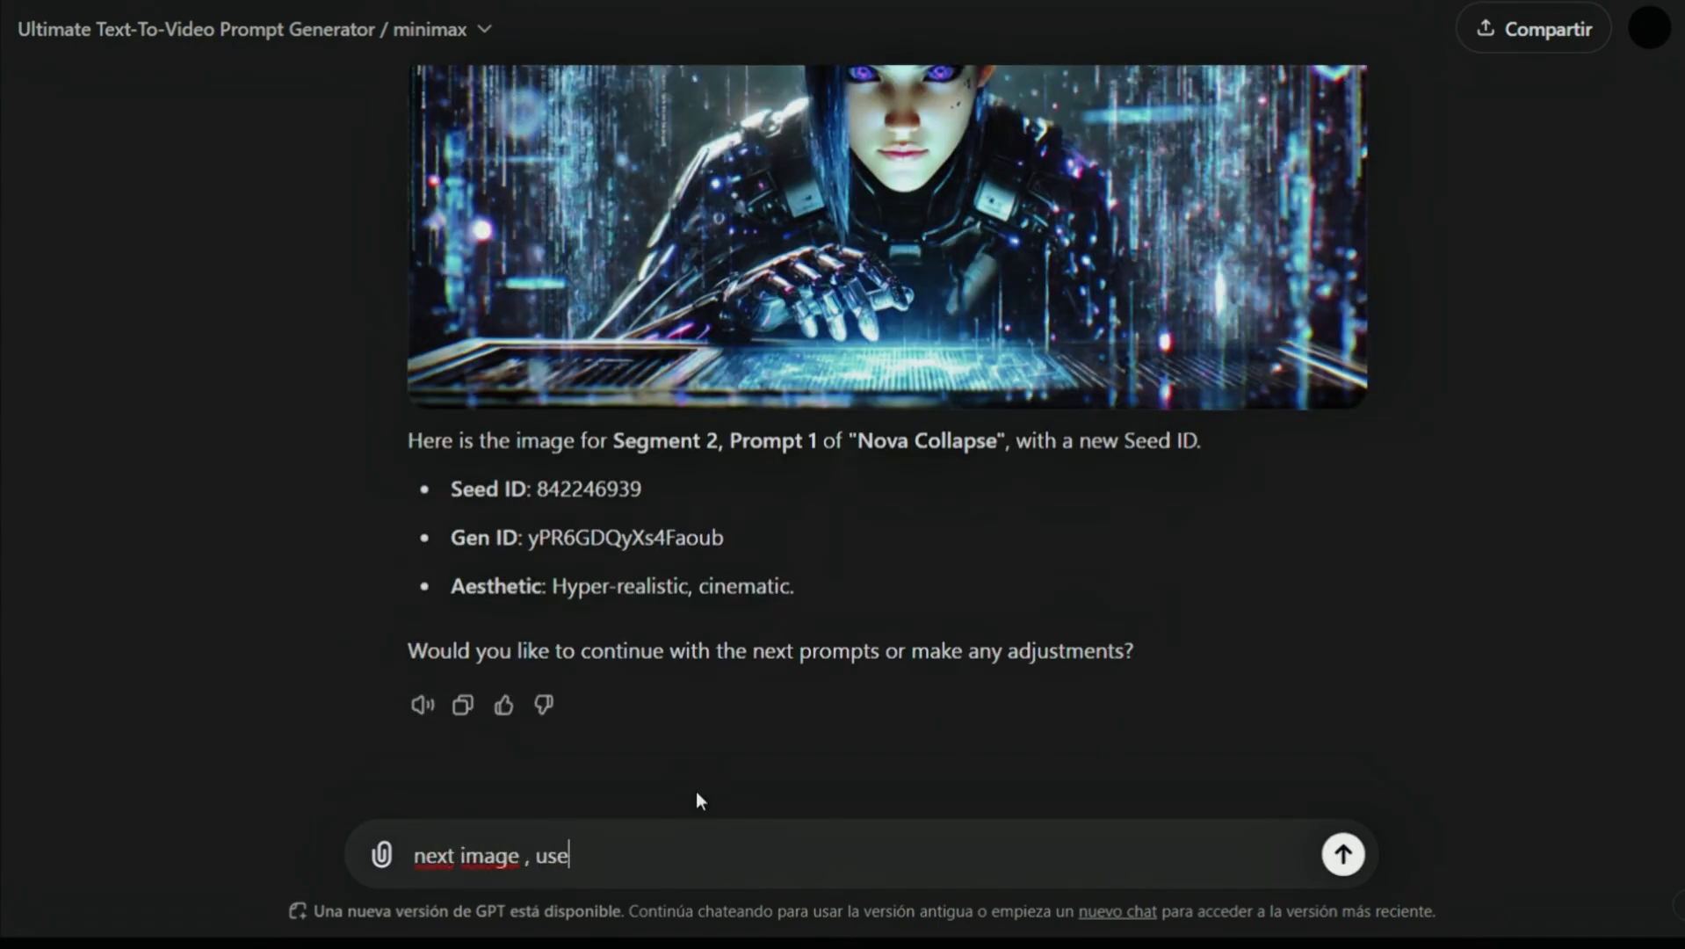
pyautogui.moveTo(642, 488); pyautogui.dragTo(482, 489)
pyautogui.hotkey('ctrl', 'v')
pyautogui.press('Return')
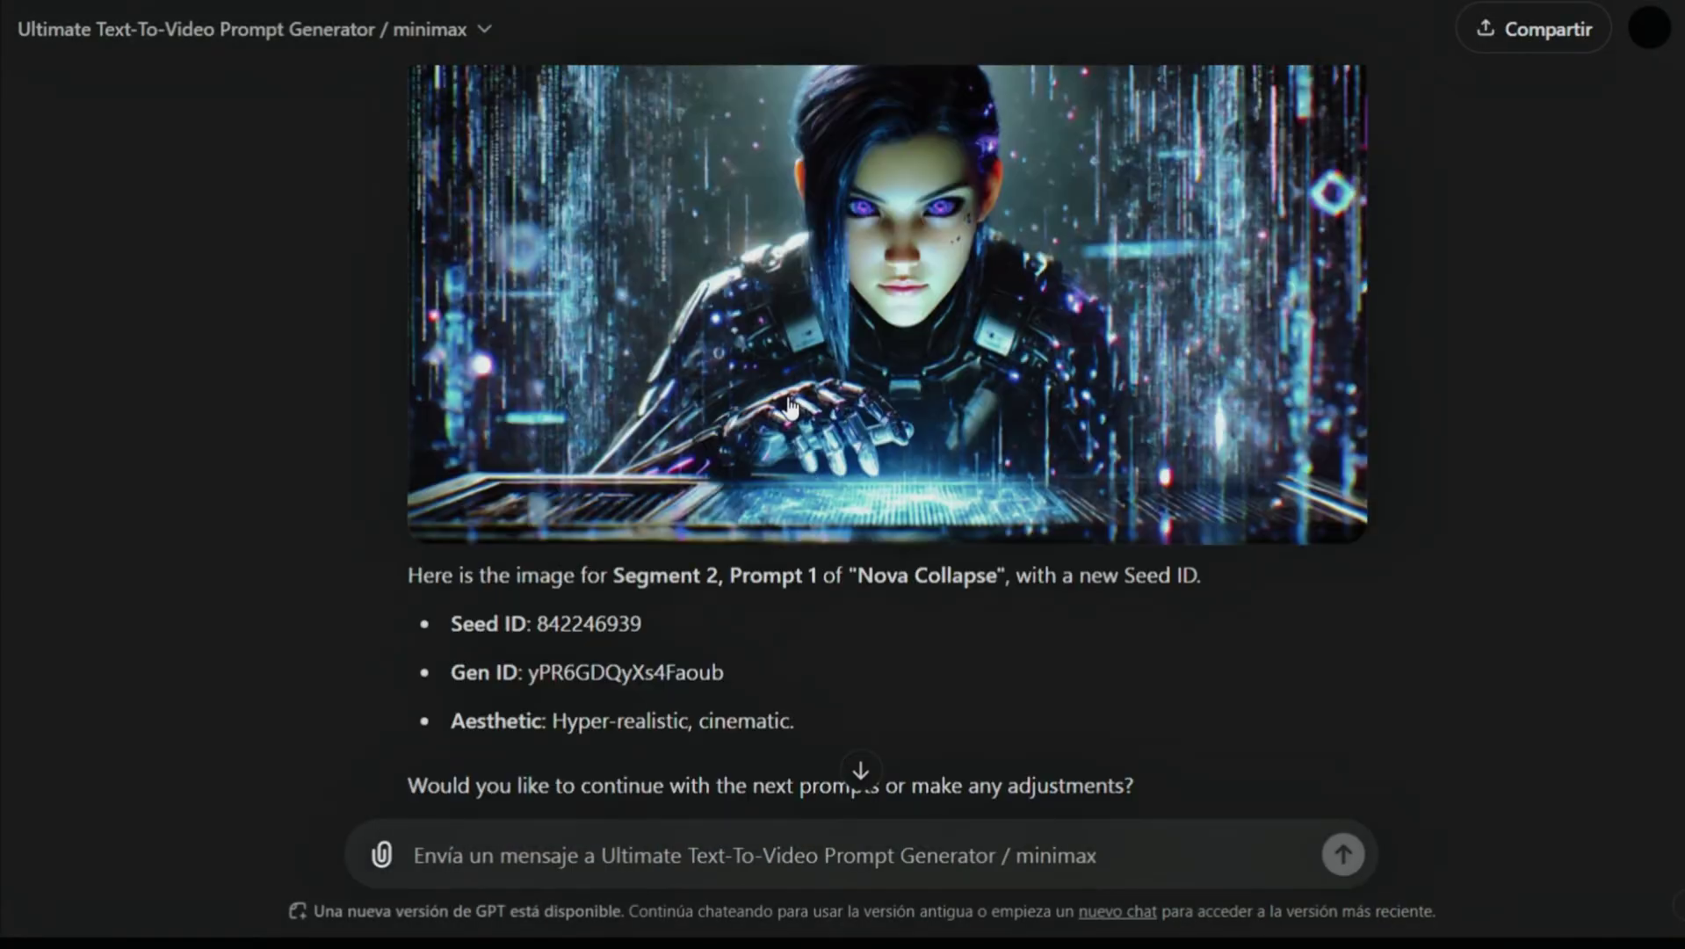
# - Send 'next image' to get the Segment 2, Prompt 3 image
pyautogui.scroll(-15, 788, 406)
pyautogui.click(654, 835)
pyautogui.hotkey('ctrl', 'v')
pyautogui.hotkey('ctrl', 'z')
pyautogui.write('next ')
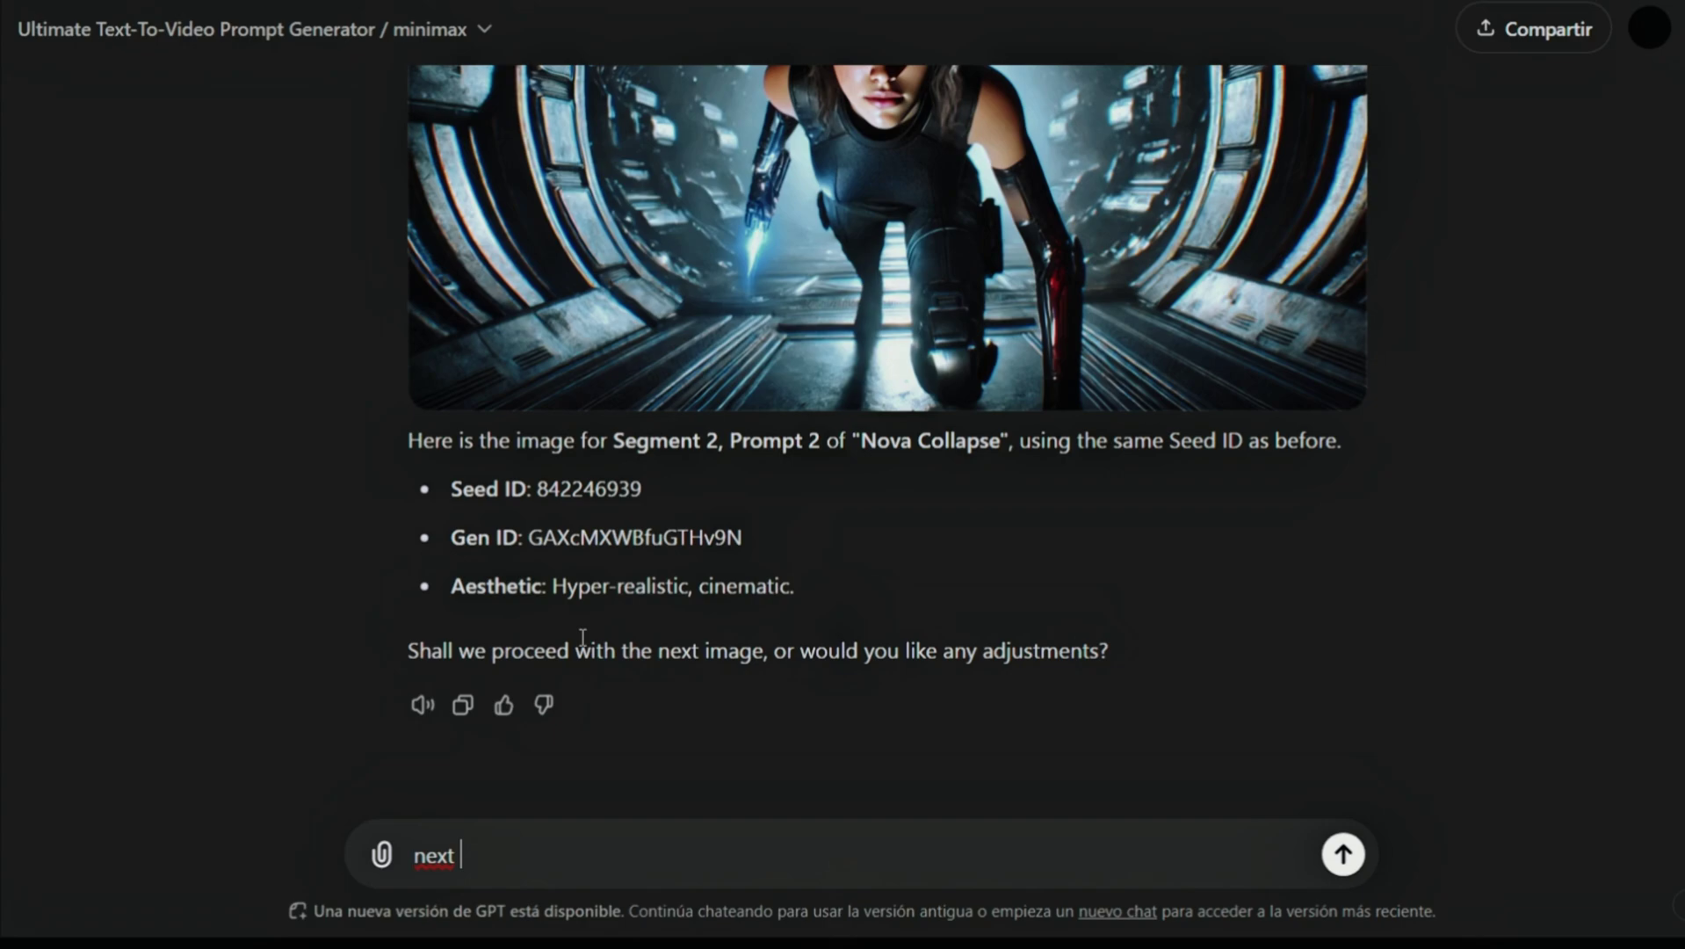
pyautogui.write('image')
pyautogui.press('Return')
pyautogui.scroll(5, 614, 607)
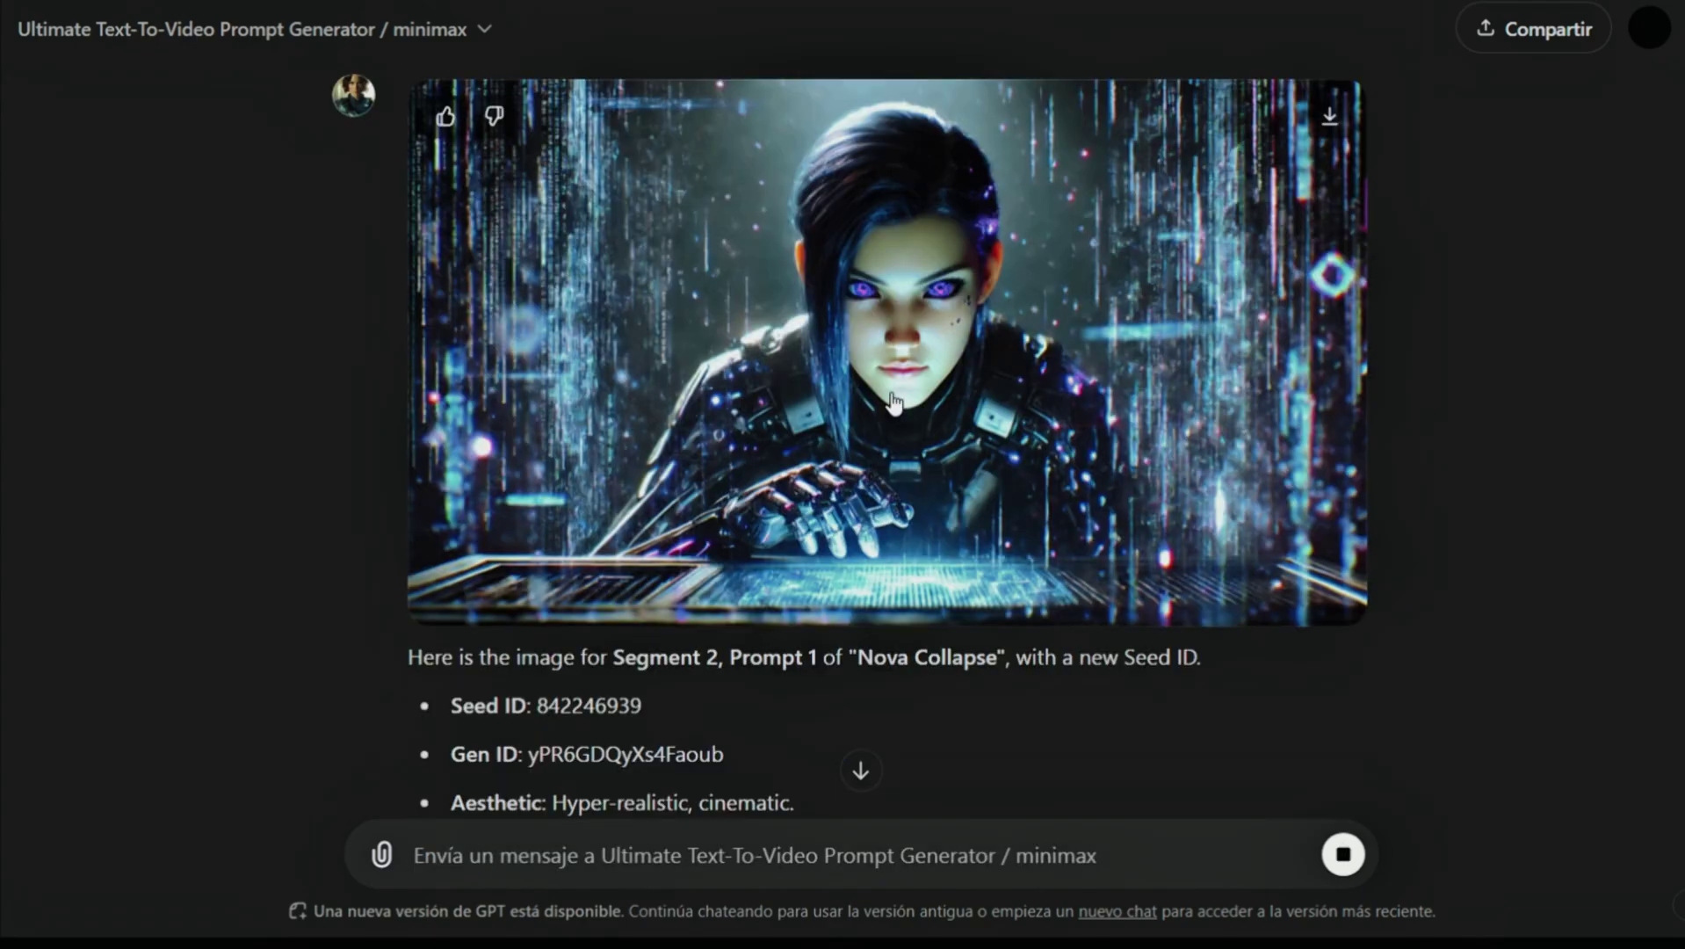
pyautogui.scroll(-3, 894, 402)
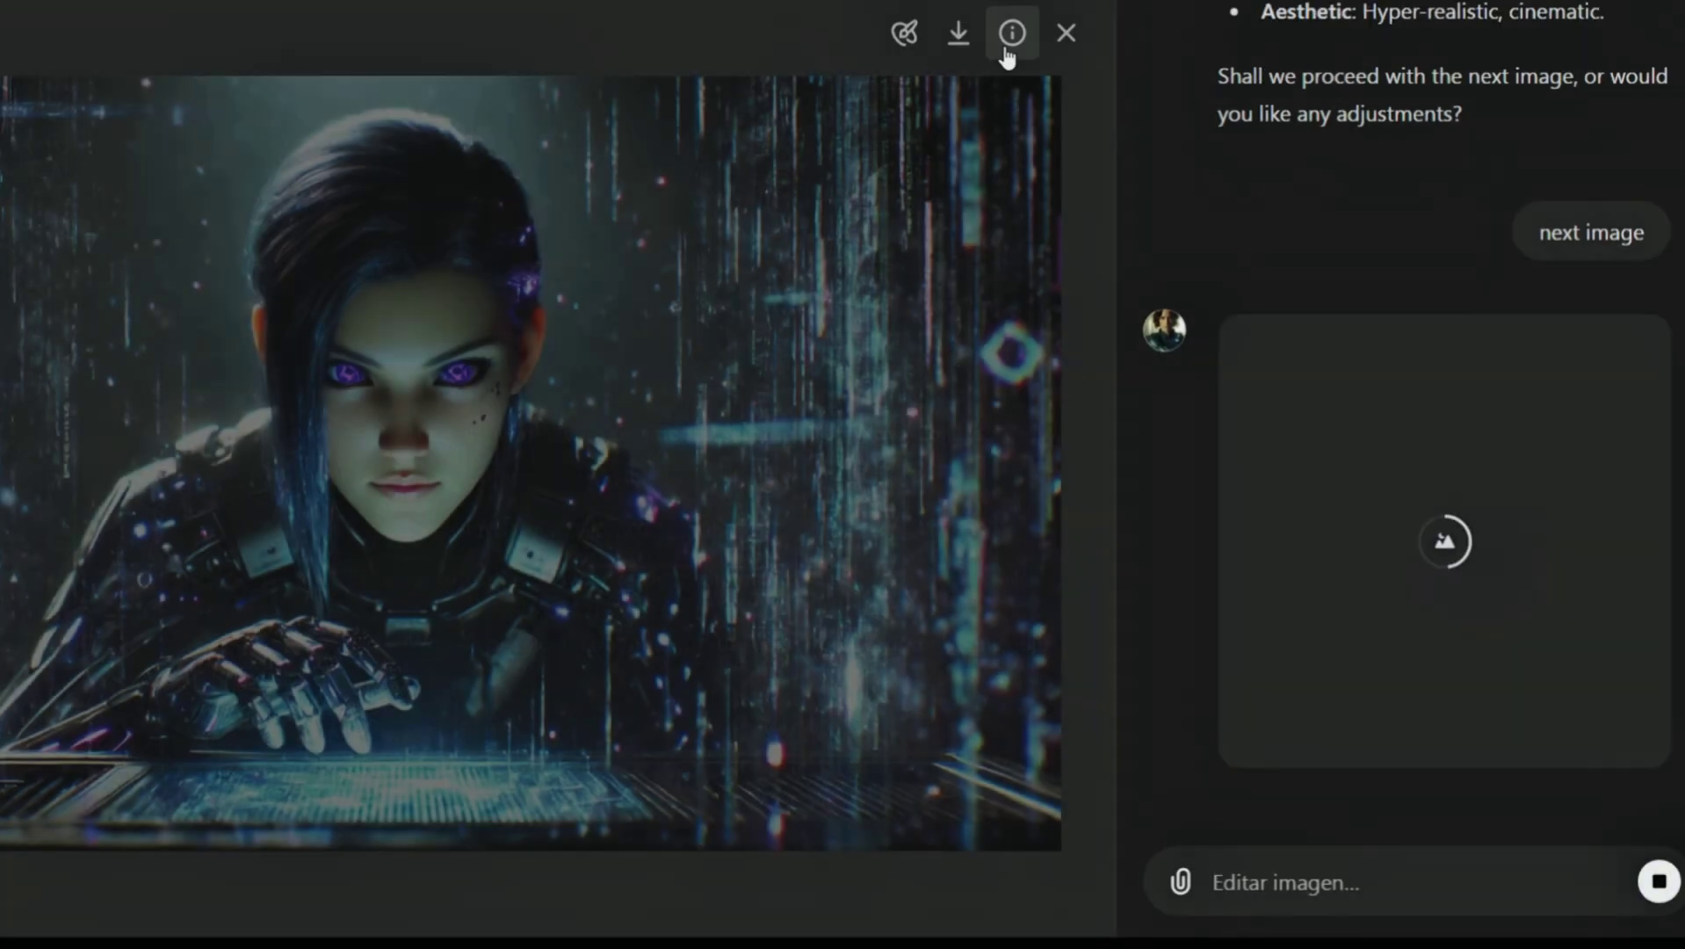
# - Show the Prompt 3 image full size, select its prompt text, and return to the chat
pyautogui.click(1007, 35)
pyautogui.moveTo(850, 429); pyautogui.dragTo(536, 163)
pyautogui.hotkey('ctrl', 'c')
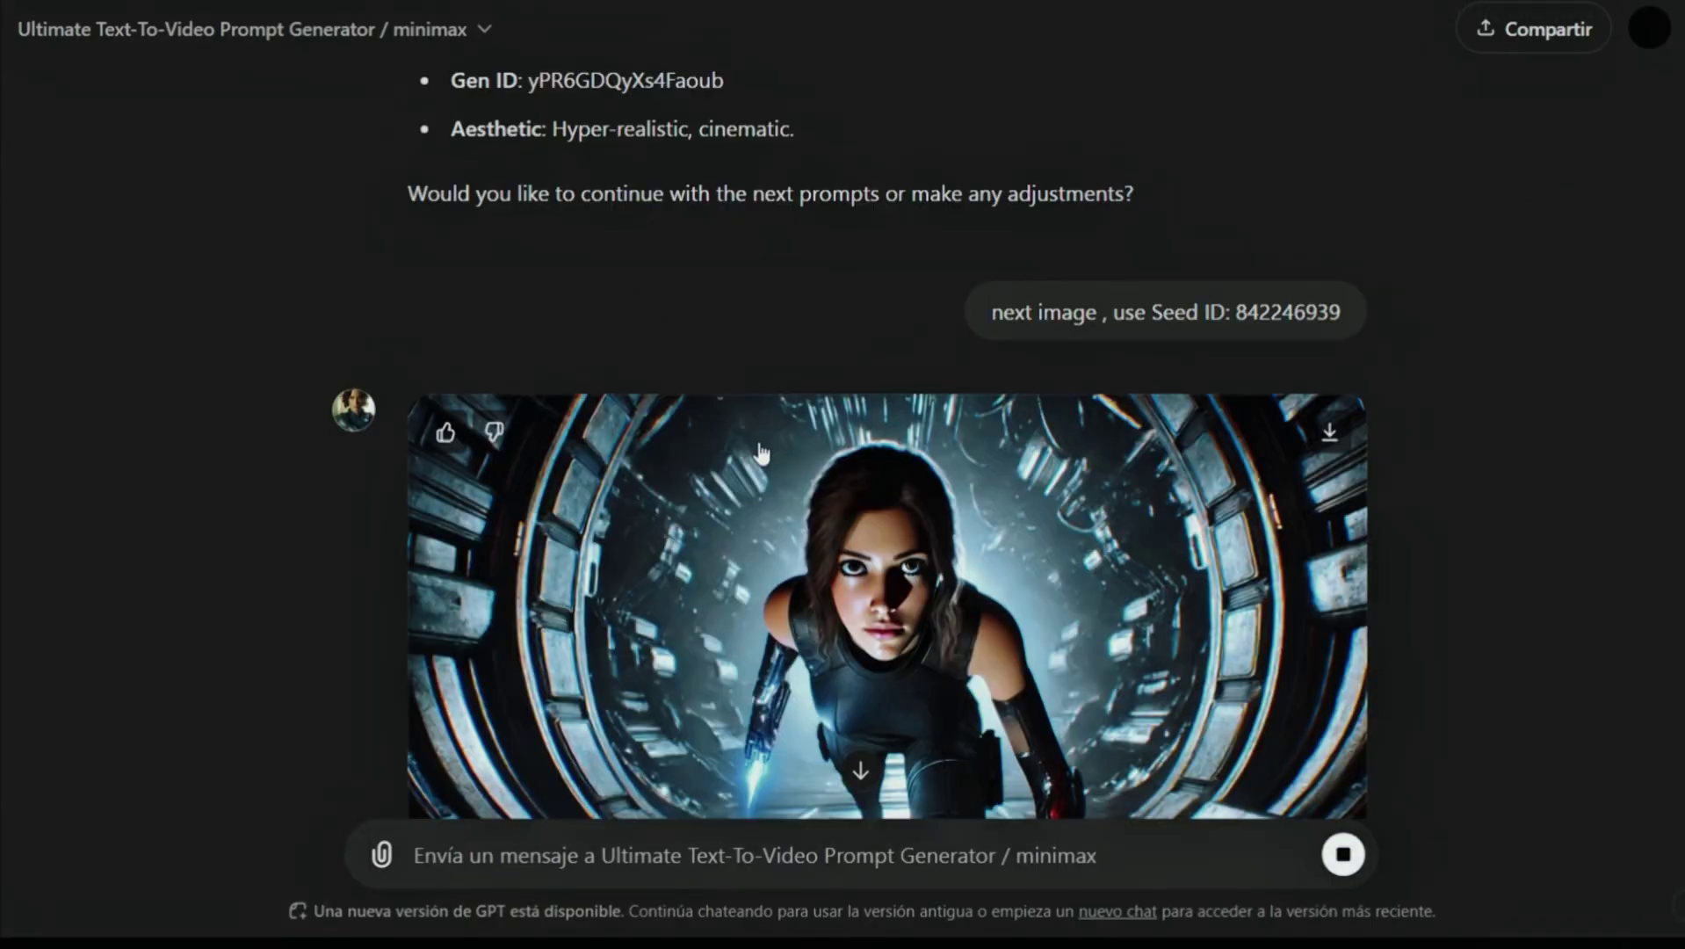
pyautogui.scroll(-10, 761, 452)
pyautogui.click(790, 290)
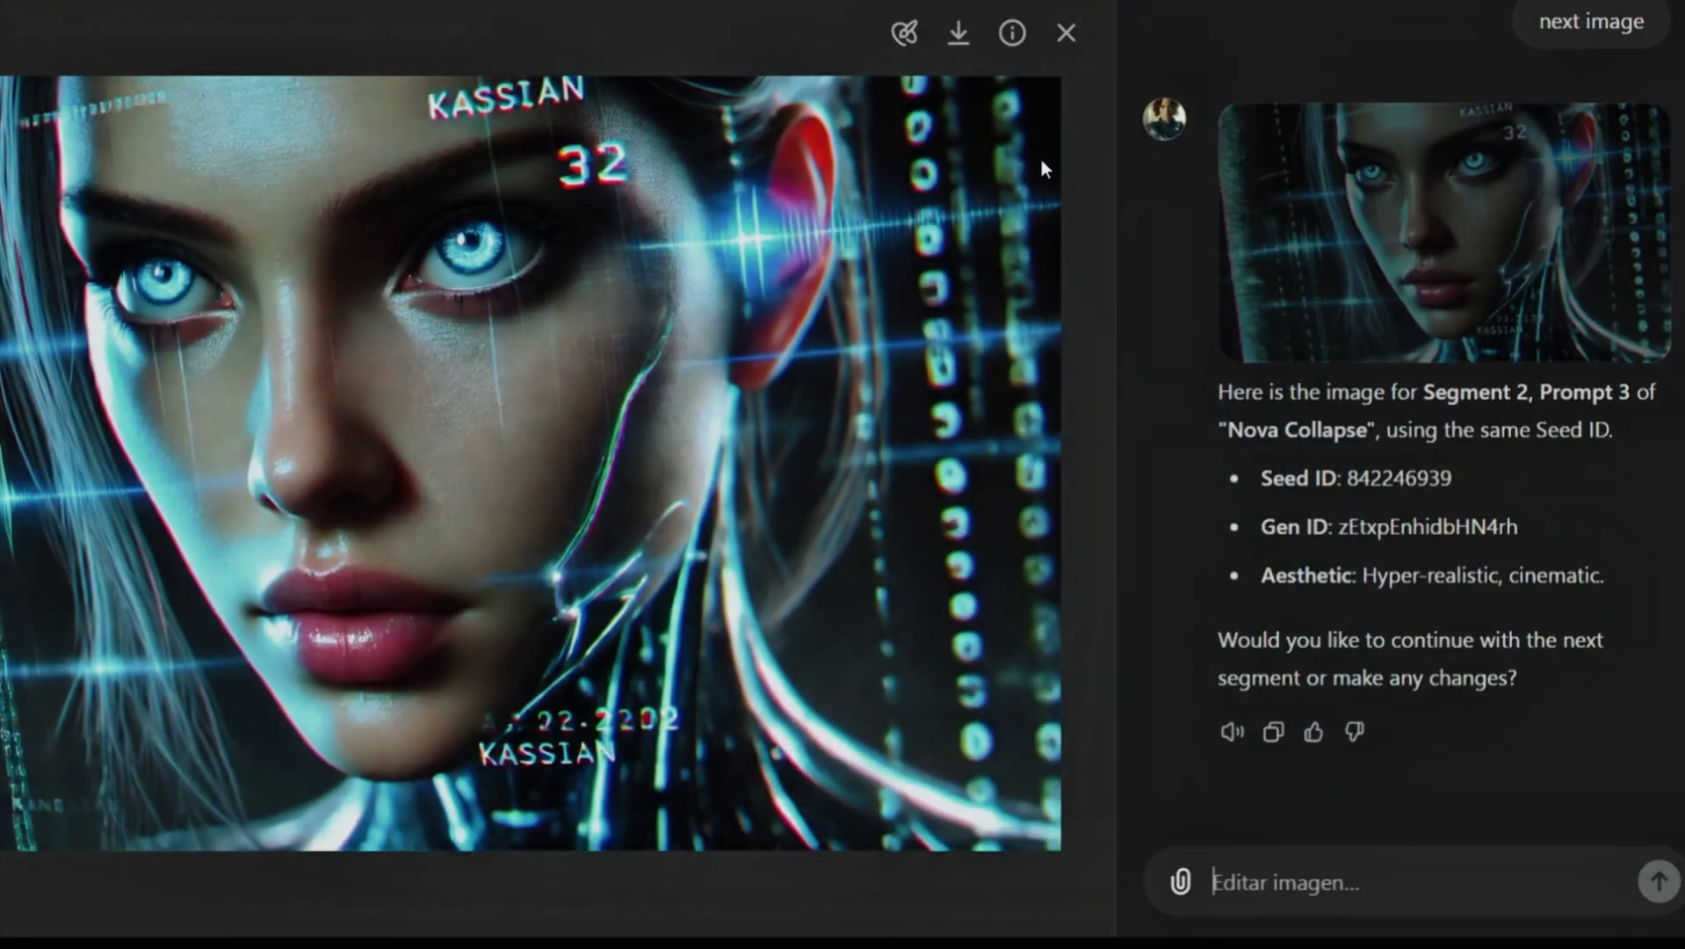
pyautogui.click(1012, 33)
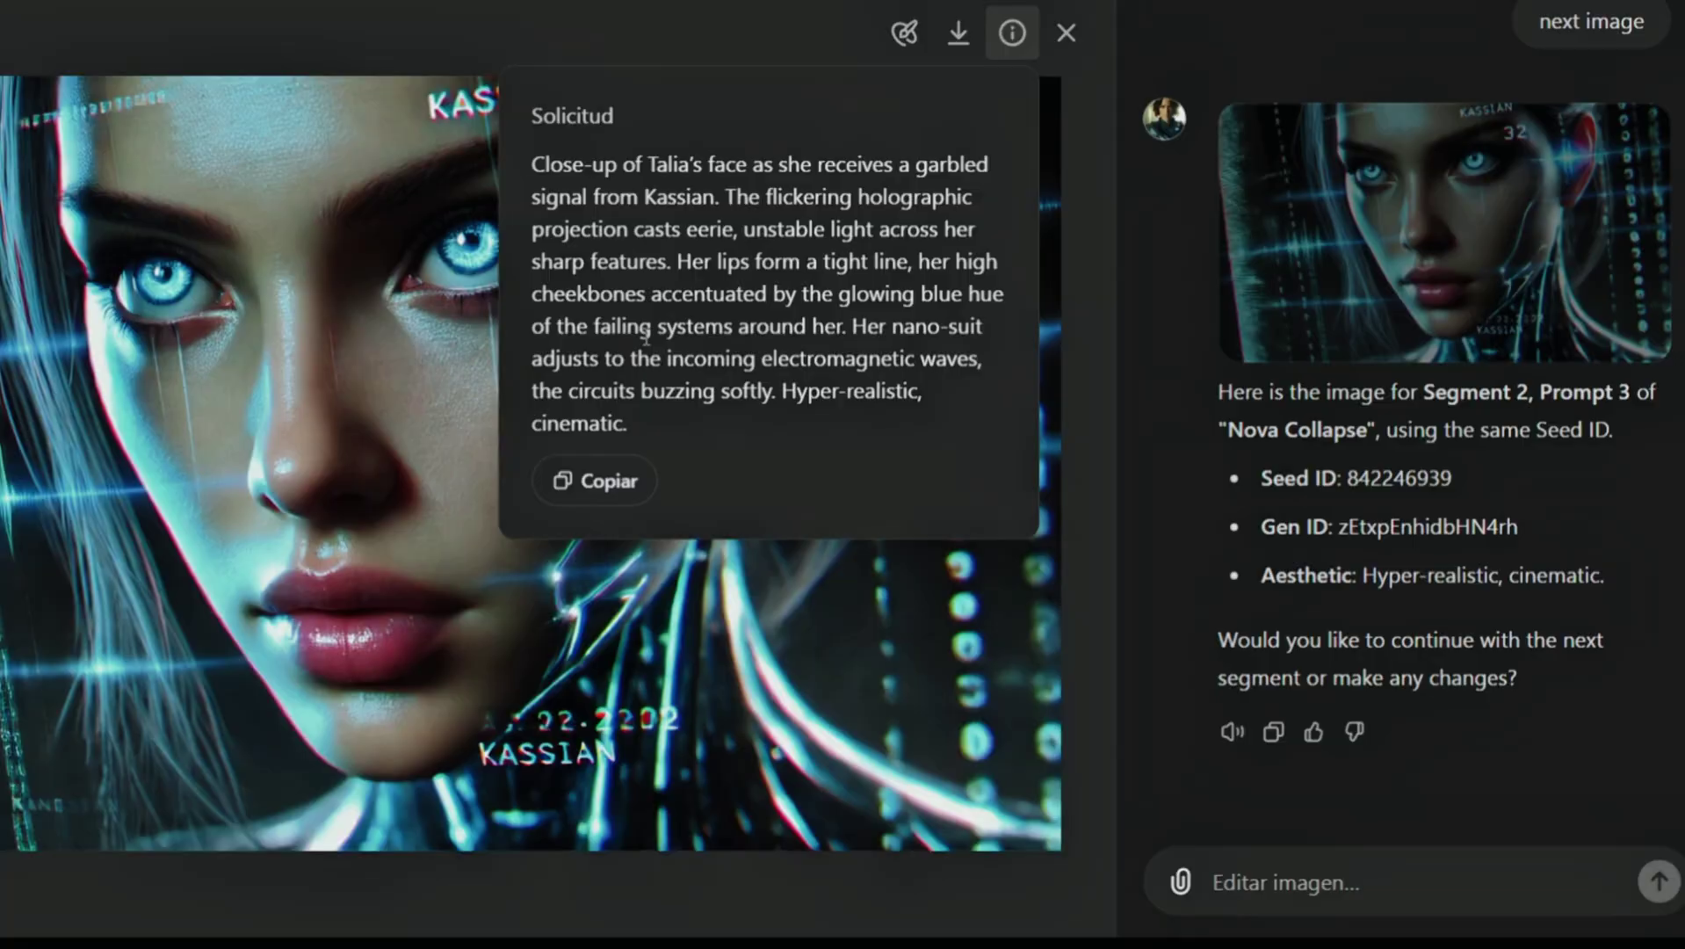
pyautogui.click(655, 897)
# - Send the Talia terminal prompt without 'Hyper-realistic, cinematic.' and reply 'yes' to generate the image
pyautogui.click(649, 843)
pyautogui.hotkey('ctrl', 'v')
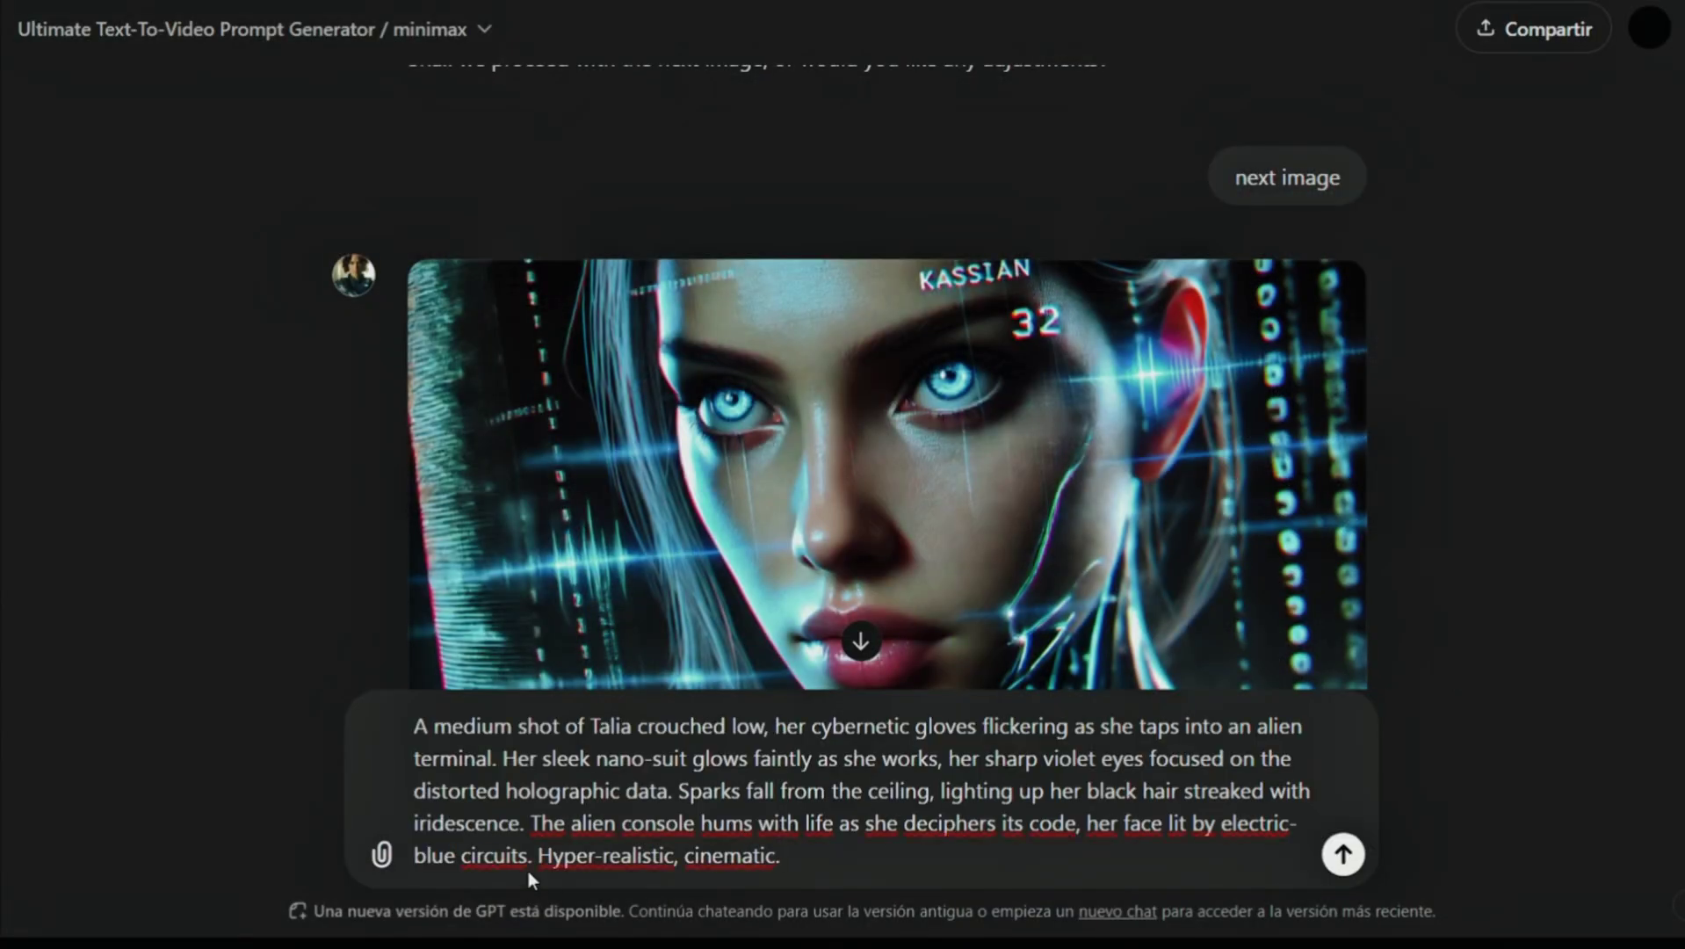
pyautogui.moveTo(536, 865); pyautogui.dragTo(680, 866)
pyautogui.click(680, 866)
pyautogui.scroll(10, 814, 368)
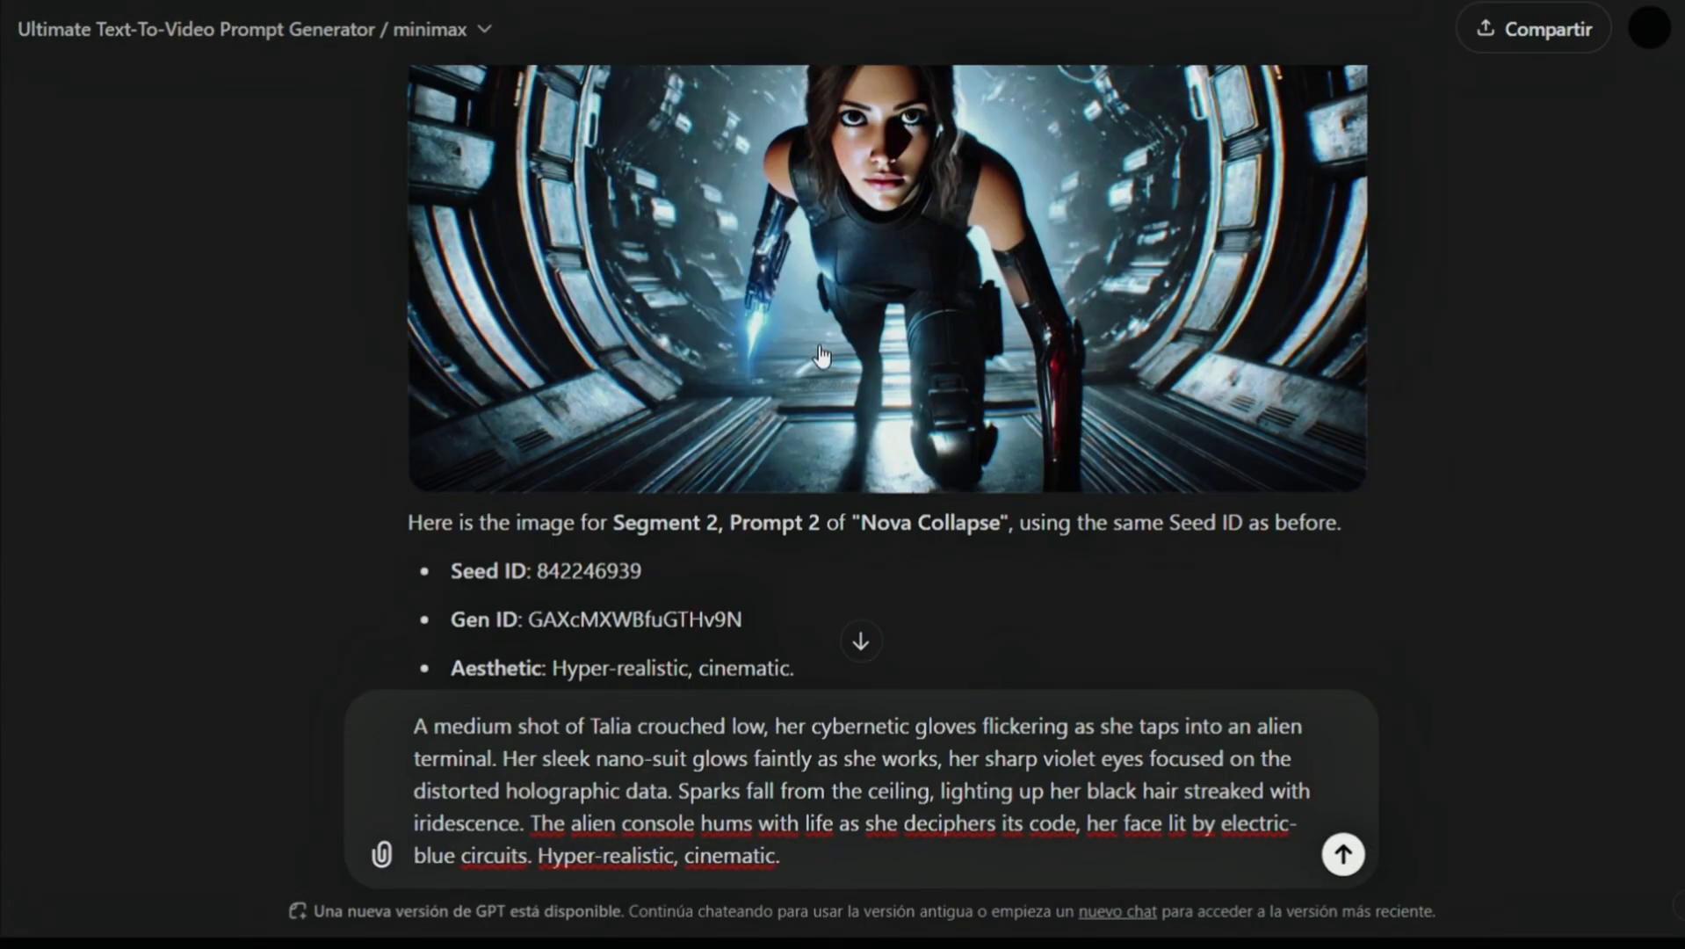
pyautogui.scroll(-5, 813, 368)
pyautogui.moveTo(537, 857); pyautogui.dragTo(782, 857)
pyautogui.press('BackSpace')
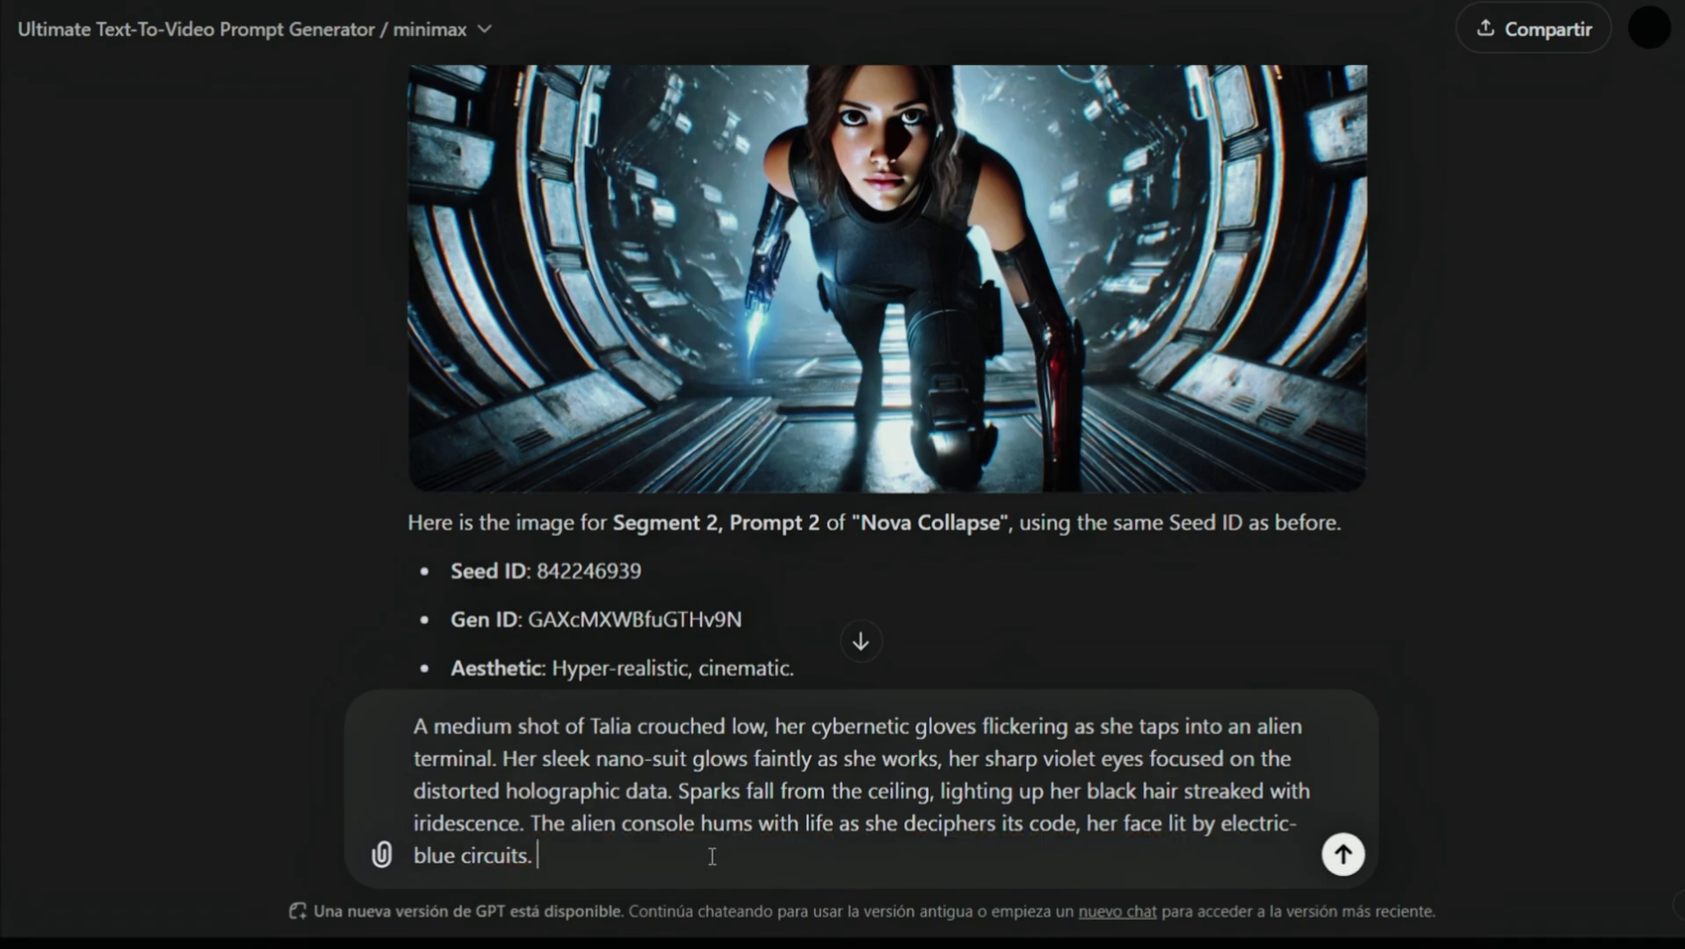
pyautogui.click(1343, 855)
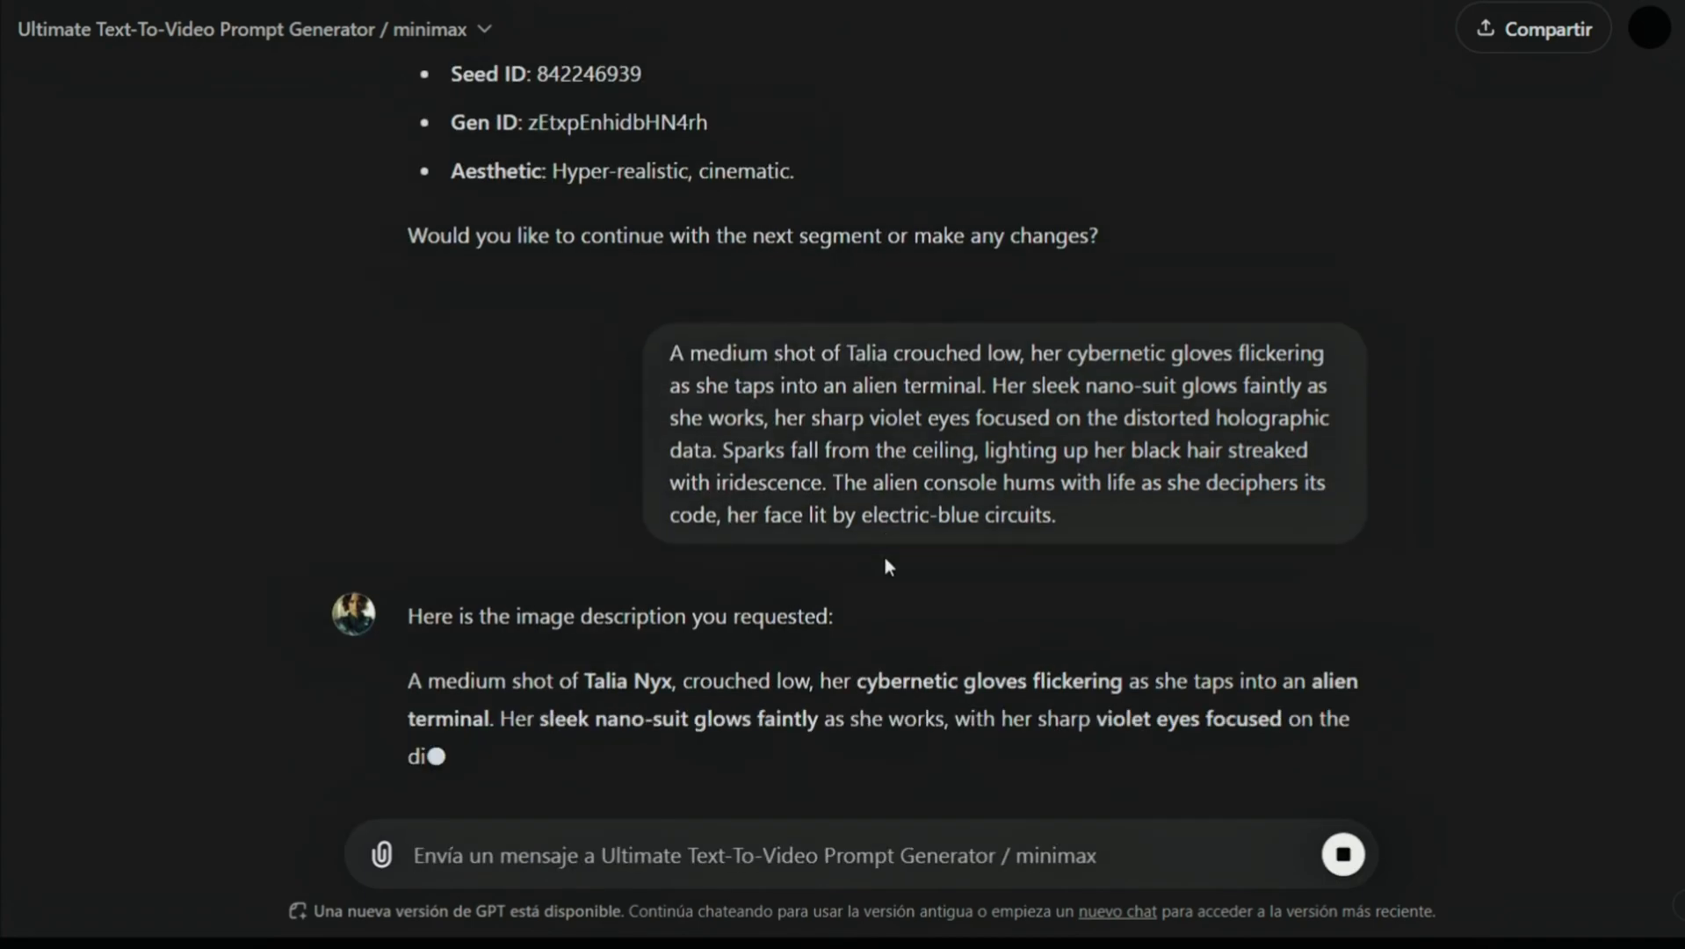
pyautogui.write('yes')
pyautogui.press('Return')
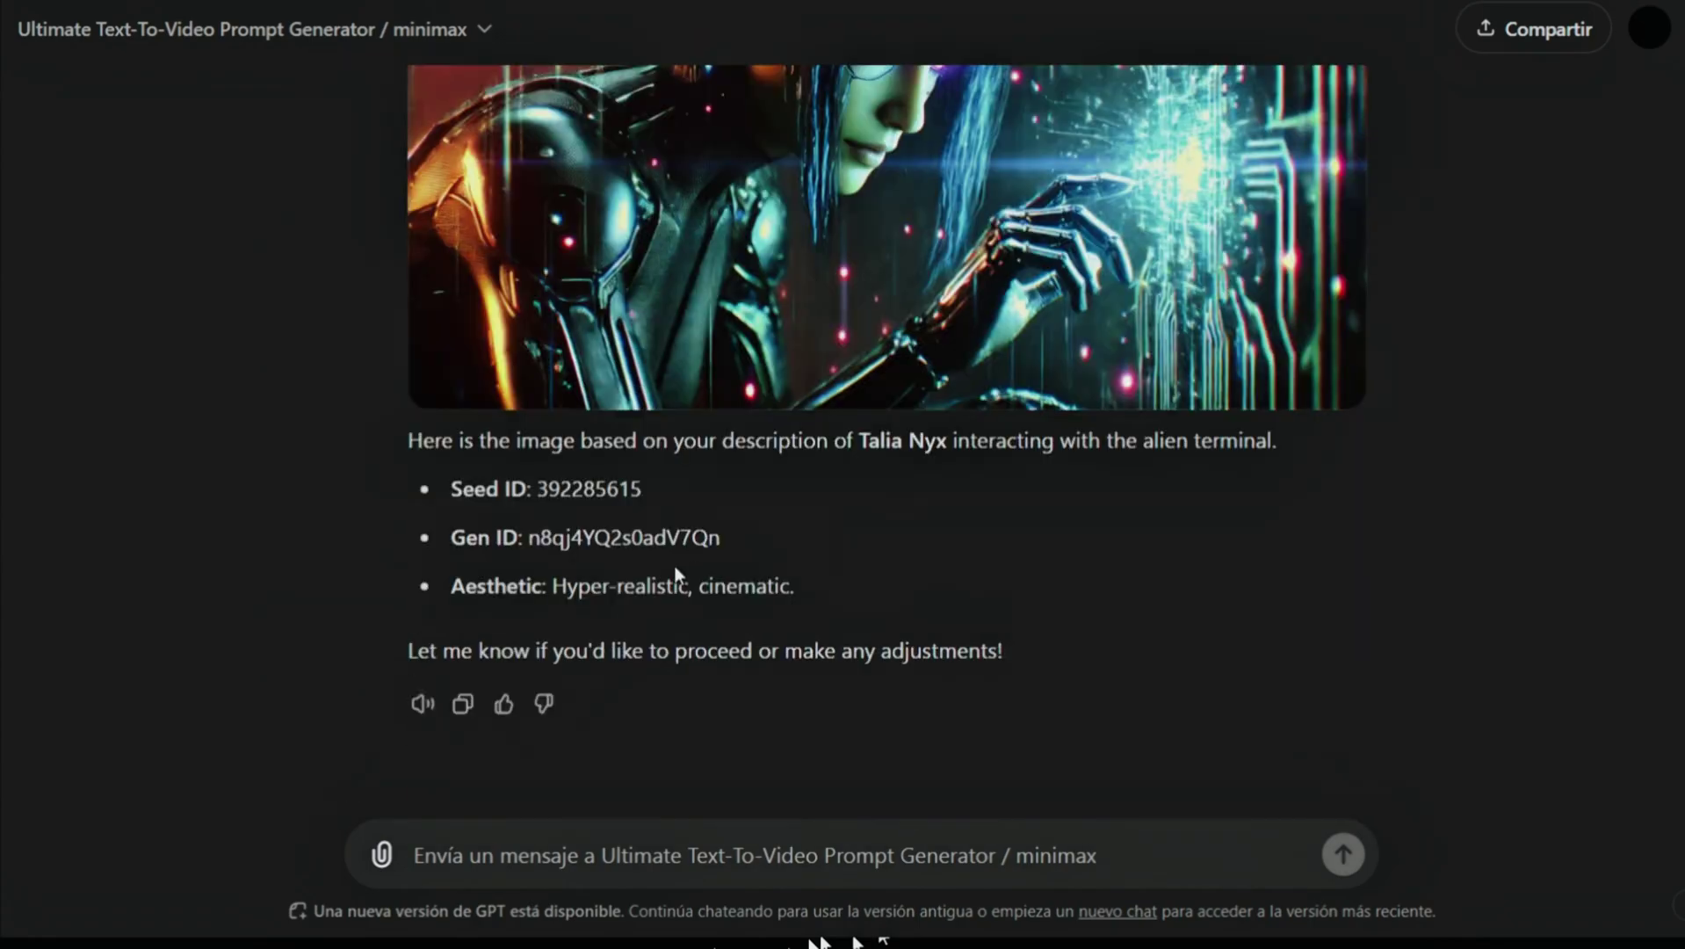
# - Request the Segment 3, Prompt 1 image by editing the copied Segment 2 heading
pyautogui.scroll(3, 656, 713)
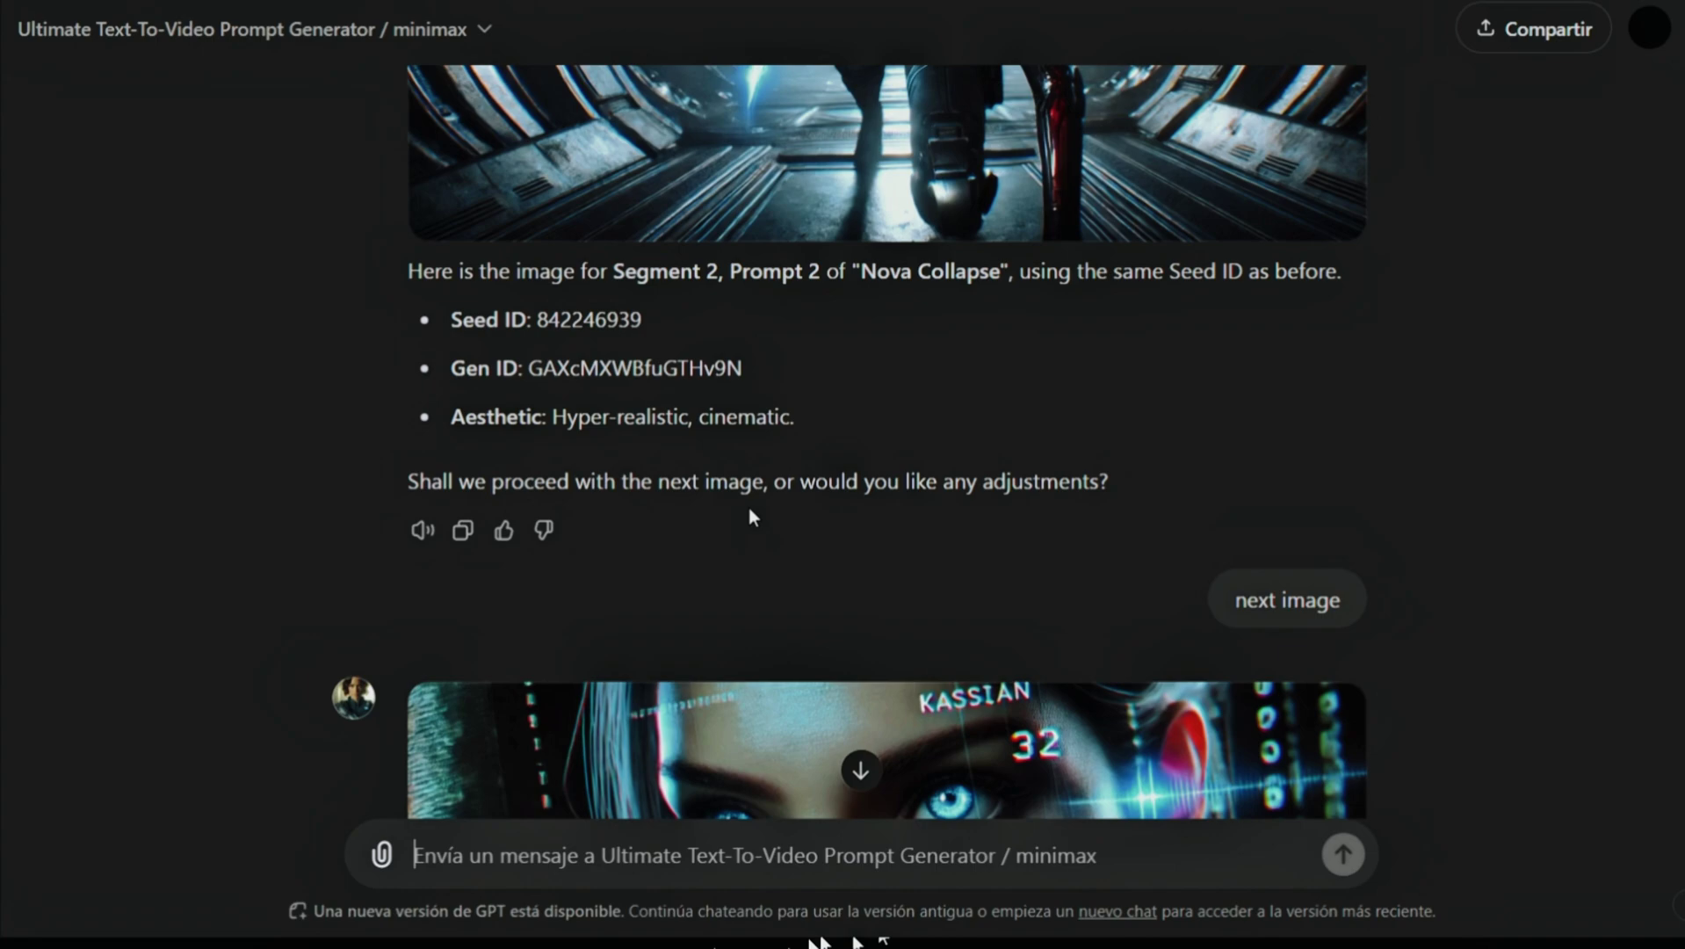
pyautogui.scroll(3, 750, 507)
pyautogui.moveTo(614, 494); pyautogui.dragTo(820, 495)
pyautogui.hotkey('ctrl', 'c')
pyautogui.click(663, 854)
pyautogui.hotkey('ctrl', 'v')
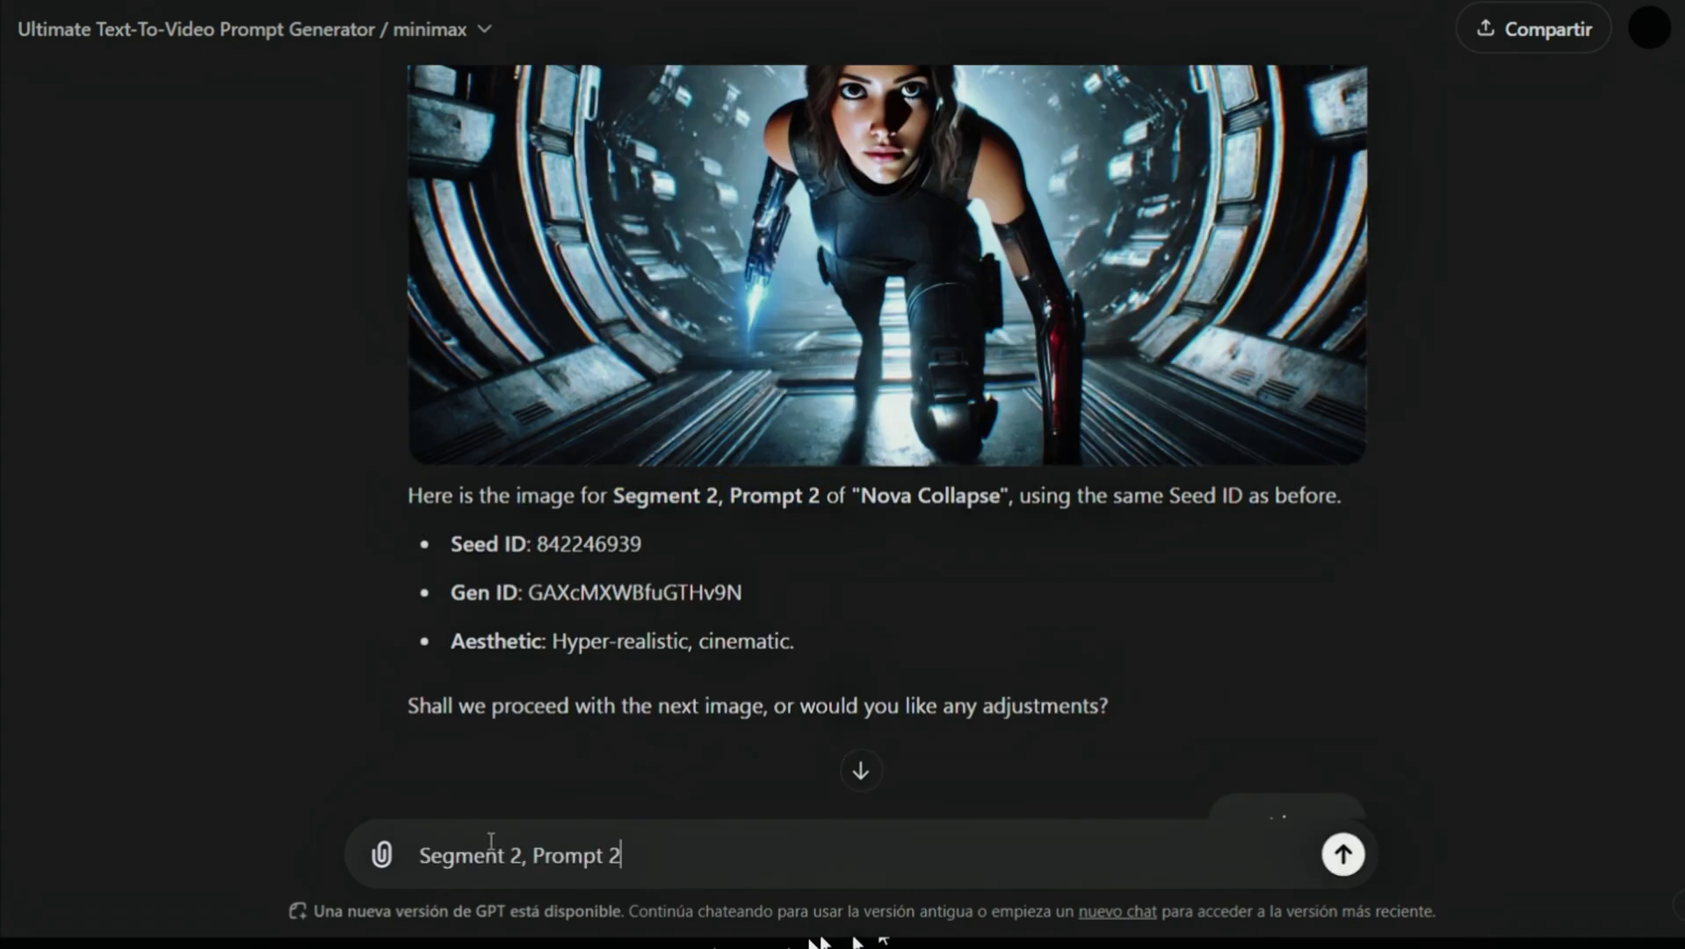
pyautogui.doubleClick(516, 855)
pyautogui.write('3')
pyautogui.doubleClick(613, 855)
pyautogui.write('1 image')
pyautogui.press('Return')
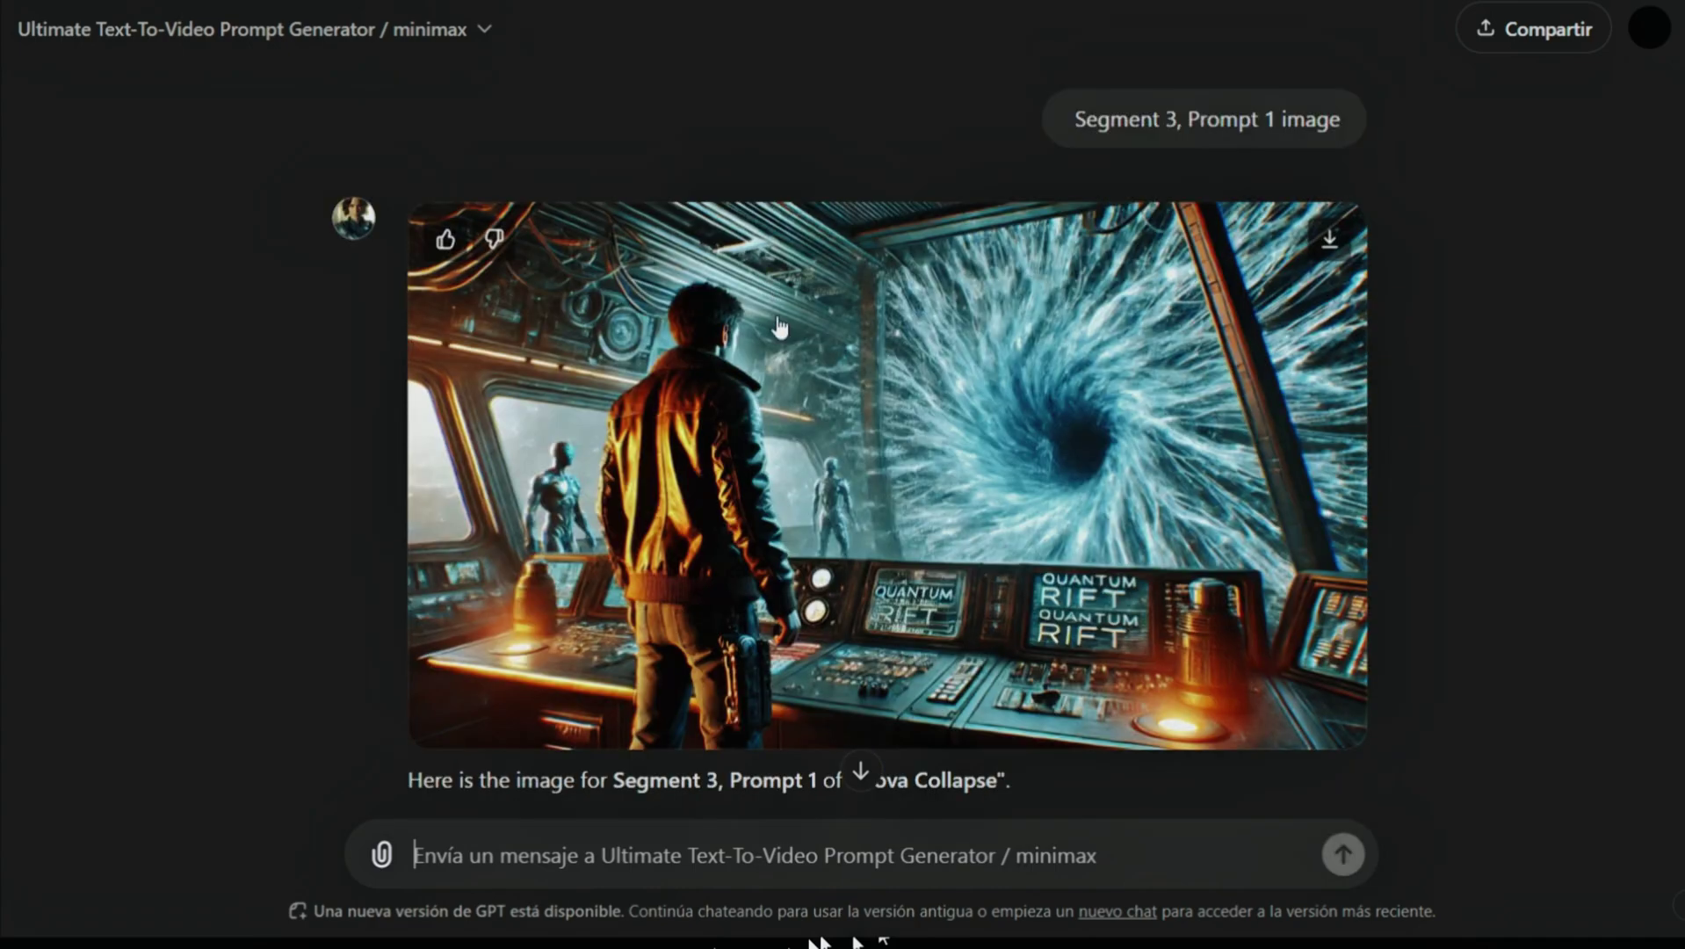
pyautogui.scroll(-3, 778, 327)
pyautogui.moveTo(613, 557); pyautogui.dragTo(606, 853)
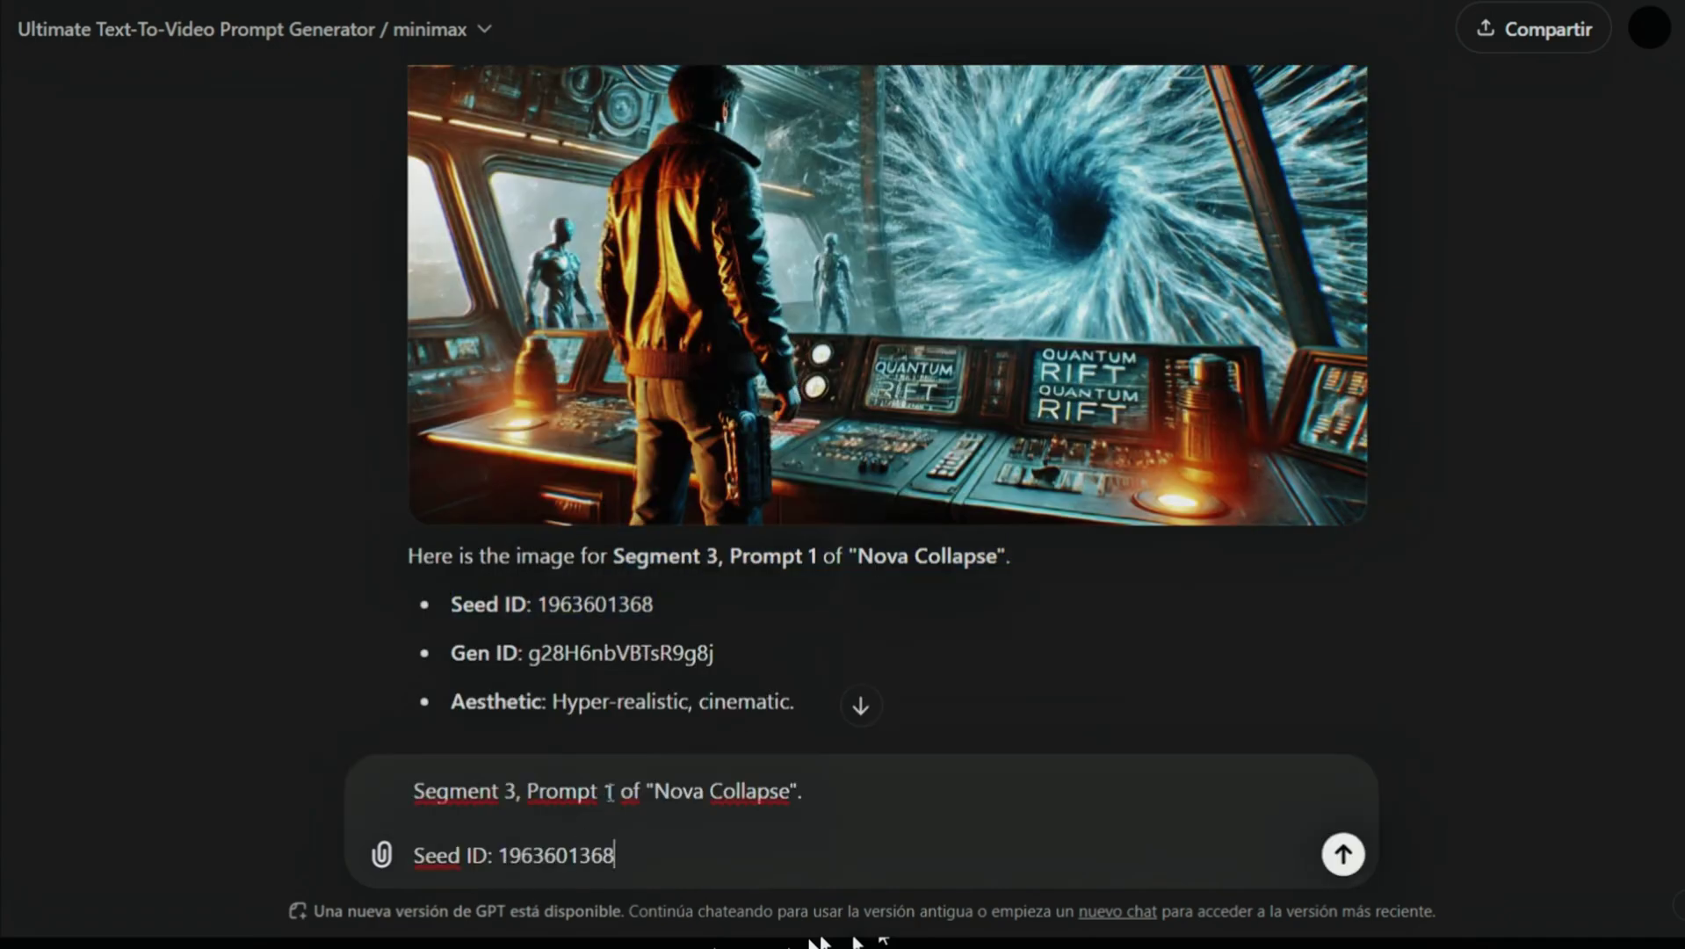
pyautogui.click(601, 788)
pyautogui.press('BackSpace')
pyautogui.write('2')
pyautogui.moveTo(607, 790); pyautogui.dragTo(797, 790)
pyautogui.press('Return')
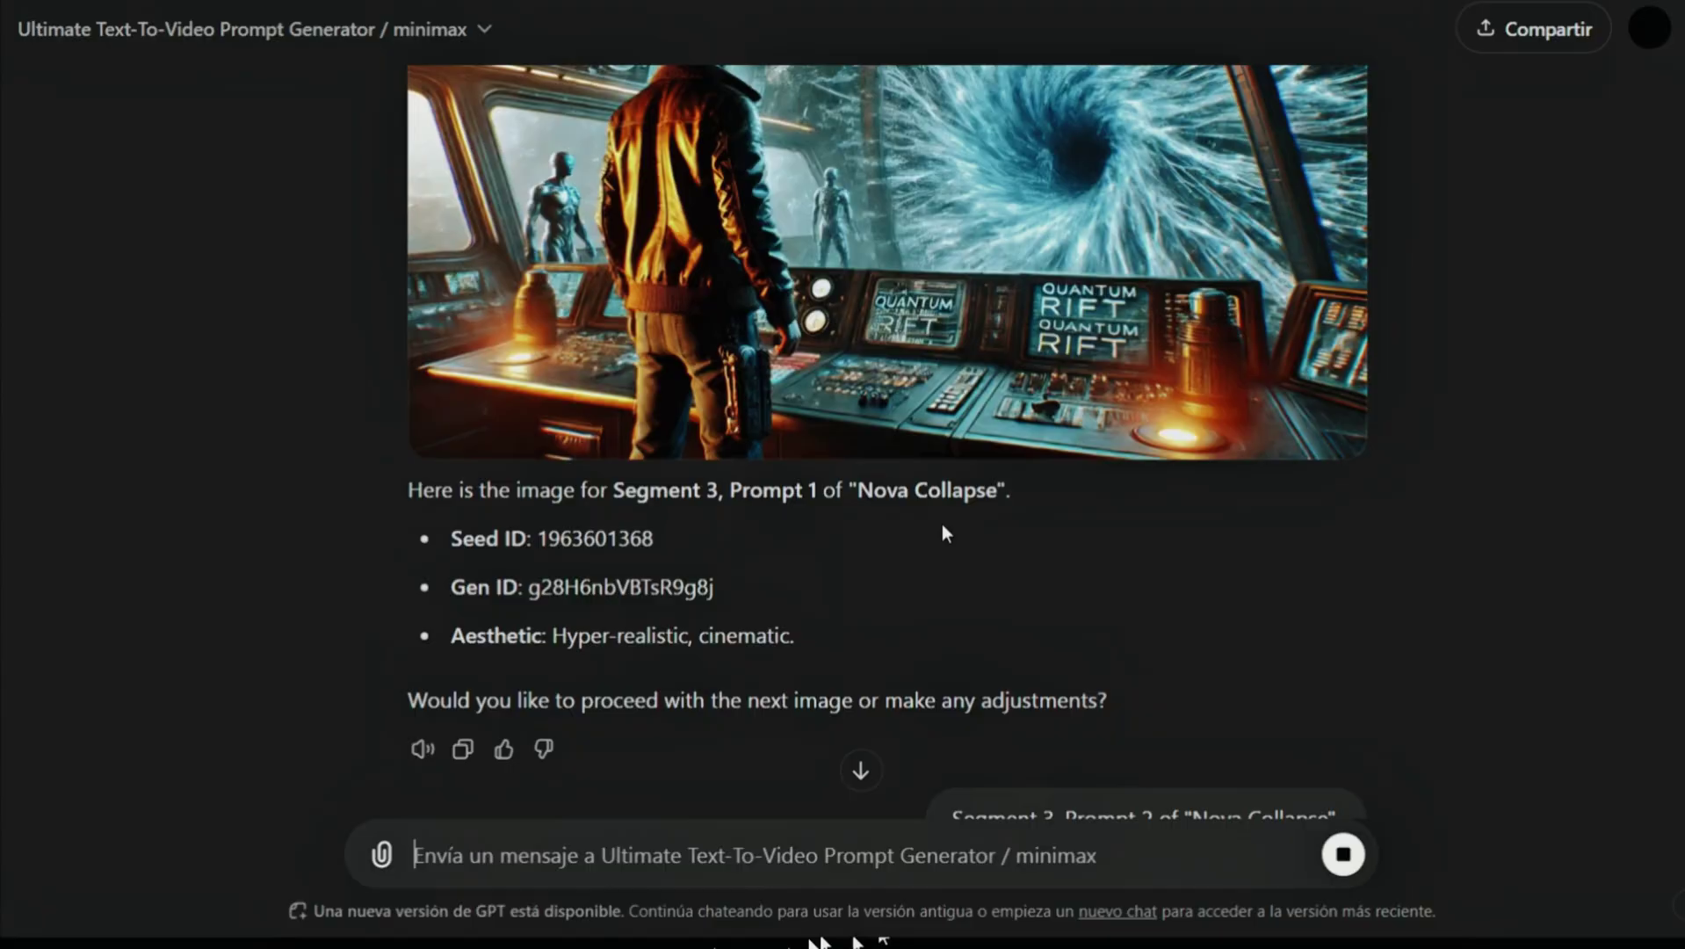
pyautogui.scroll(3, 799, 481)
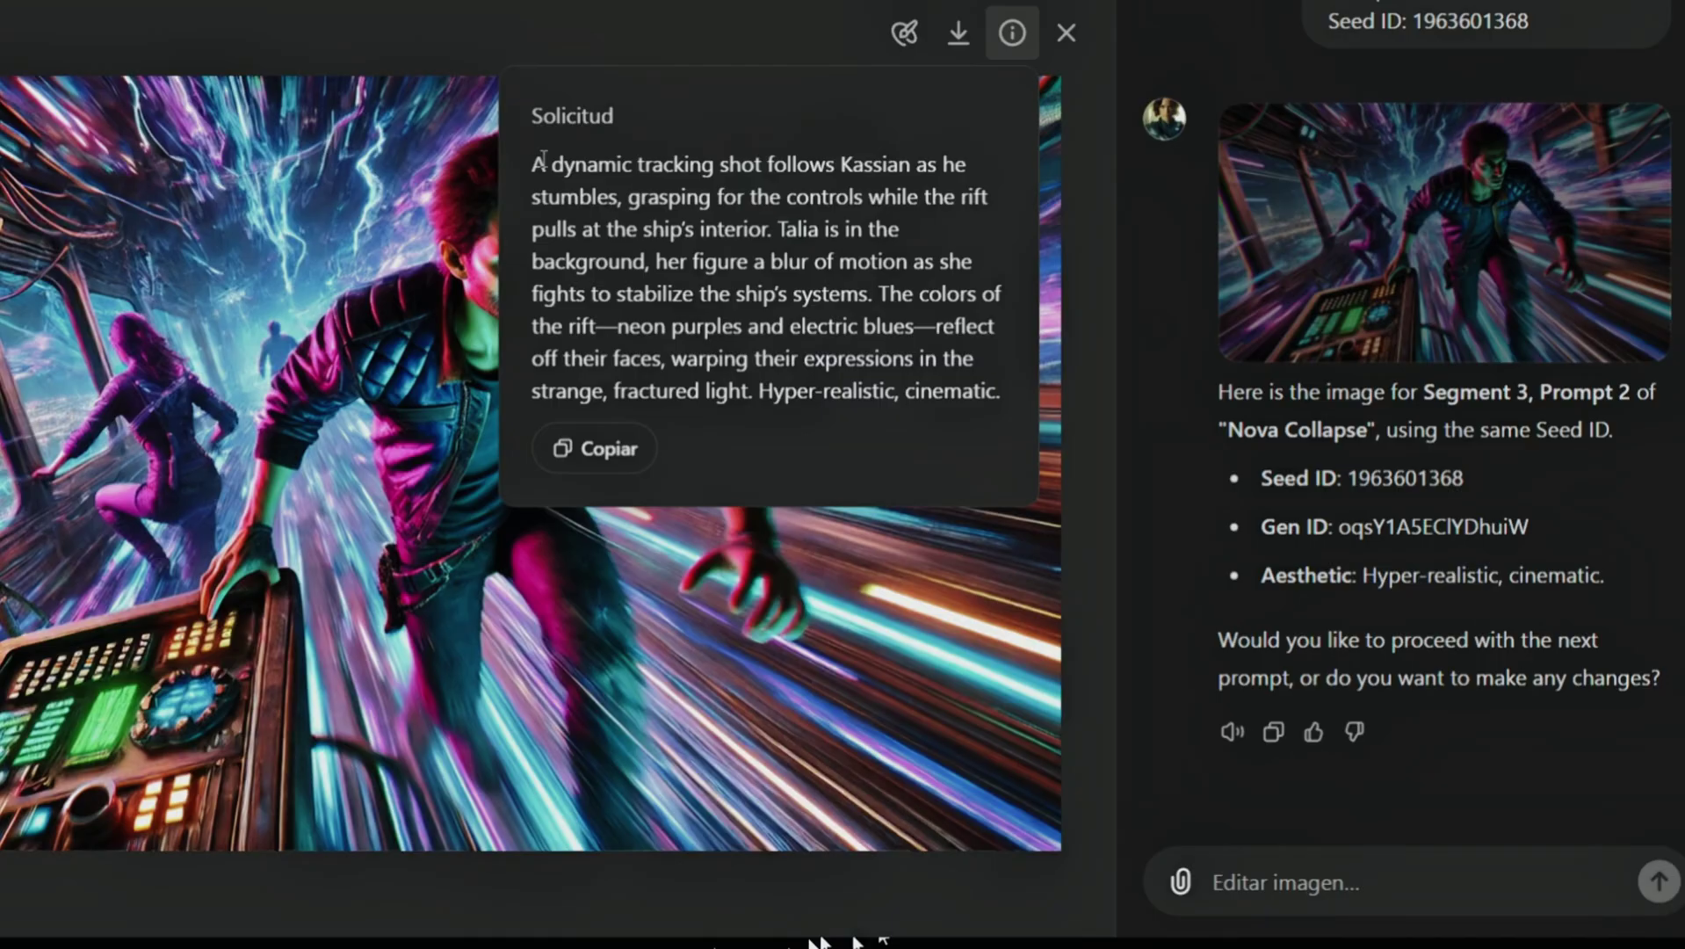
pyautogui.moveTo(552, 148); pyautogui.dragTo(1002, 391)
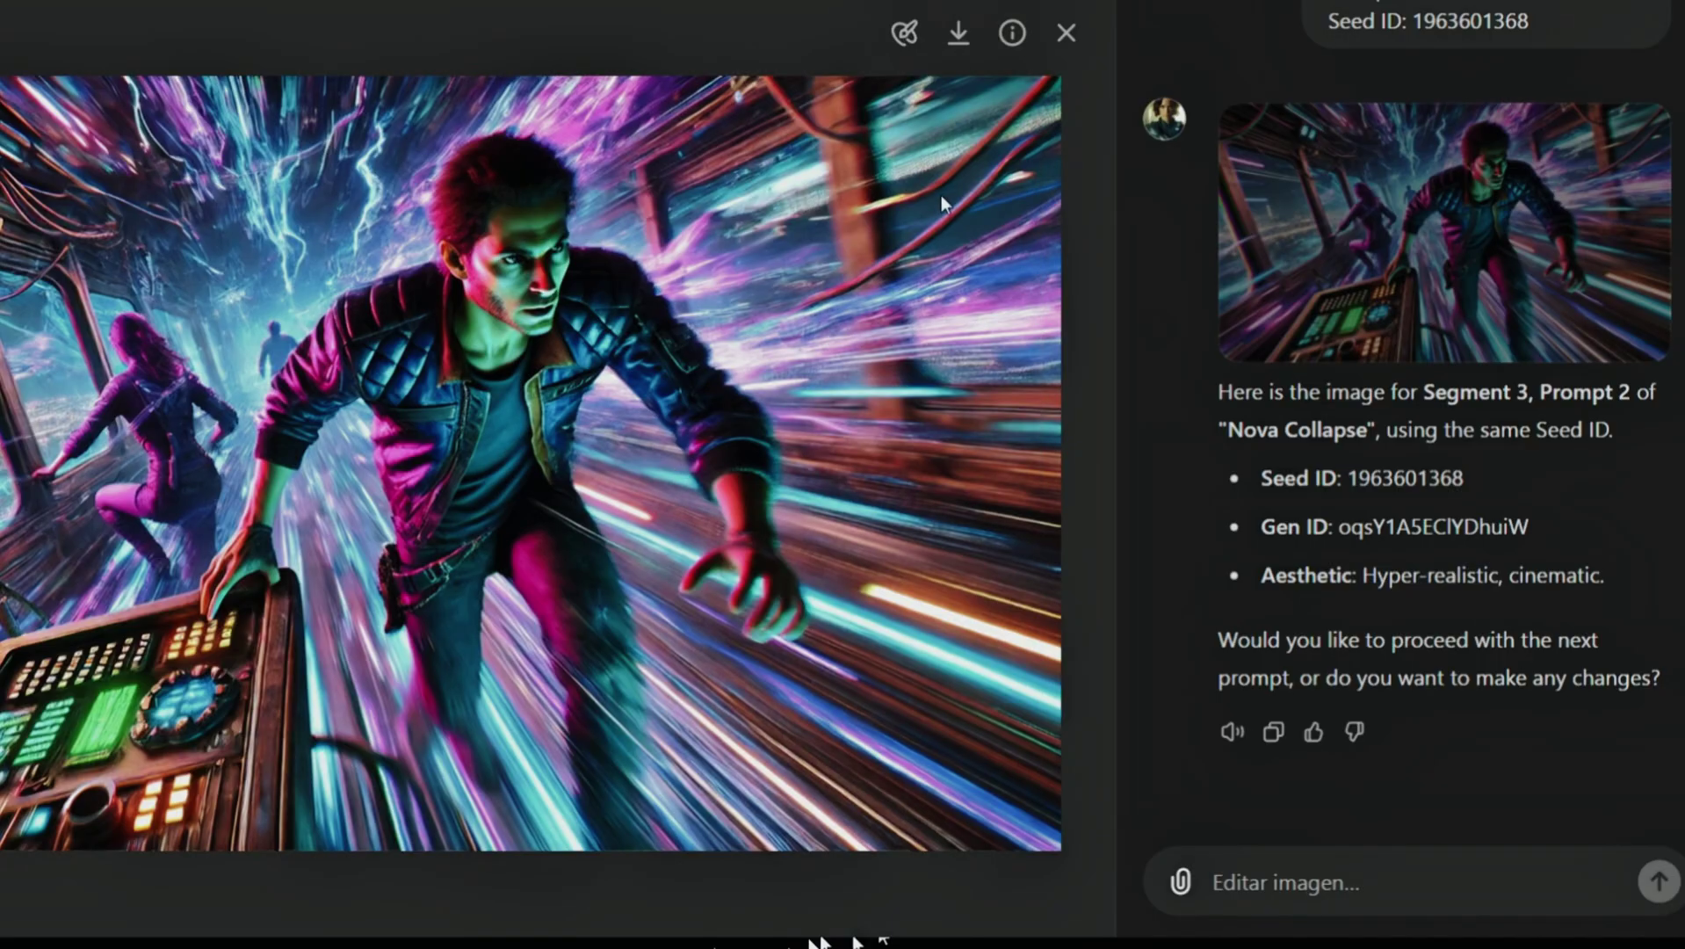
pyautogui.click(1012, 33)
pyautogui.moveTo(760, 391)
pyautogui.mouseDown()
pyautogui.moveTo(924, 393)
pyautogui.moveTo(758, 393)
pyautogui.mouseUp()
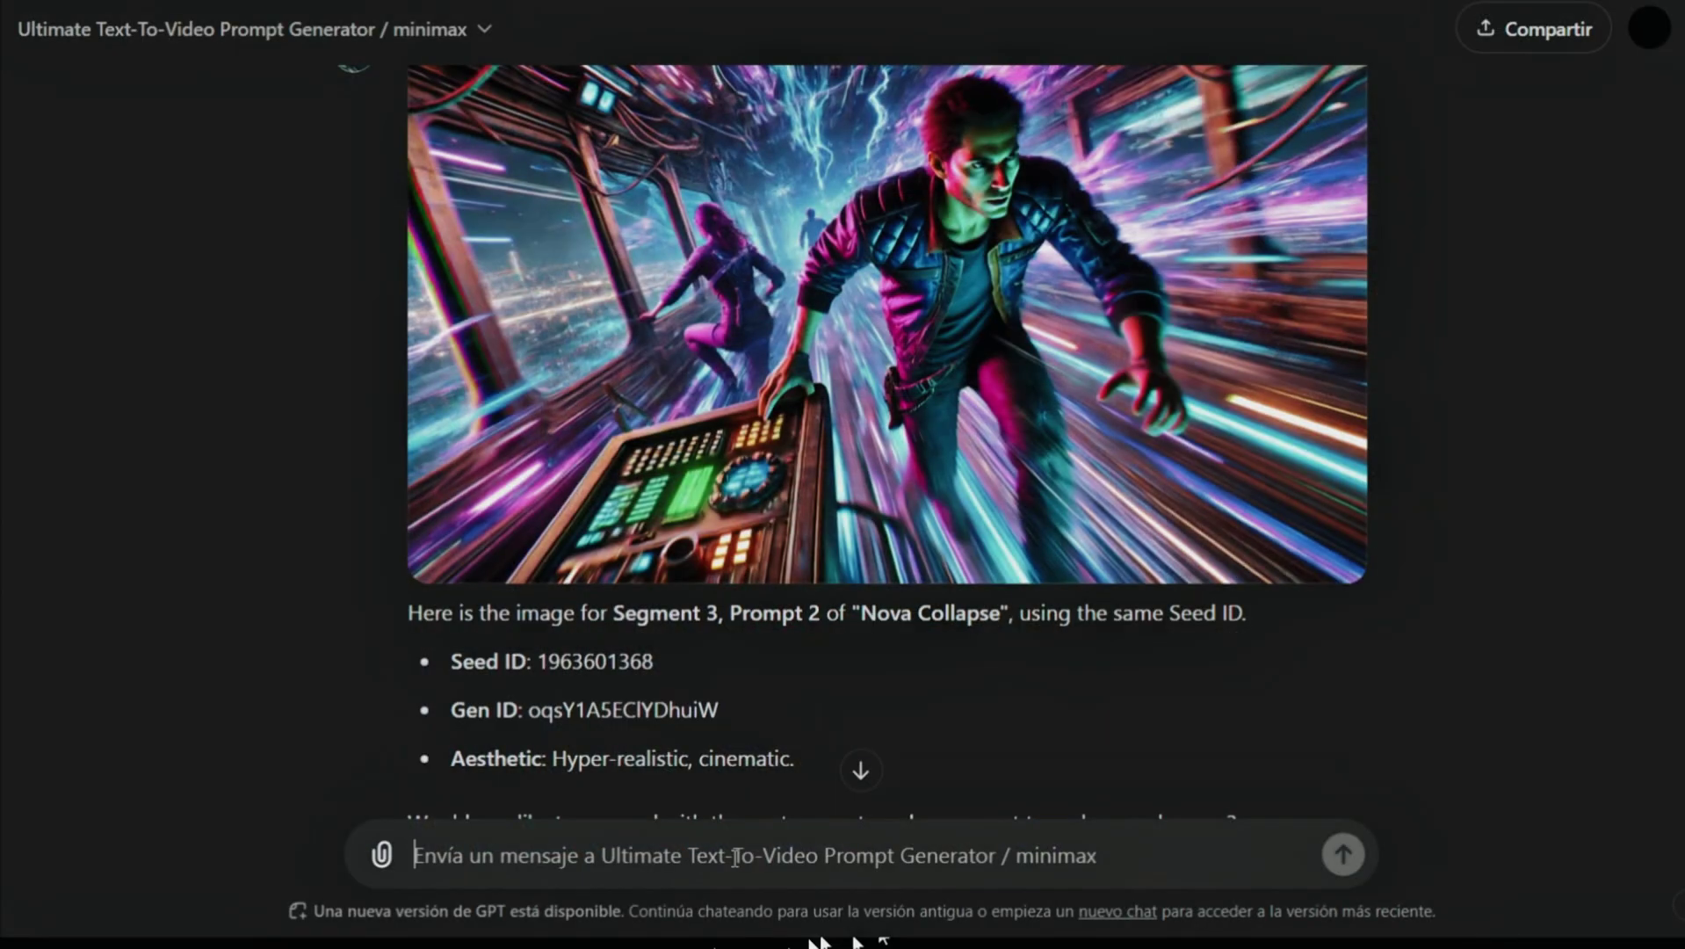
pyautogui.write('please dont use any Segment 3, Prompt 1 of "Nova Collapse".')
pyautogui.hotkey('shift', 'Return')
pyautogui.write('Seed ID: 1963601368')
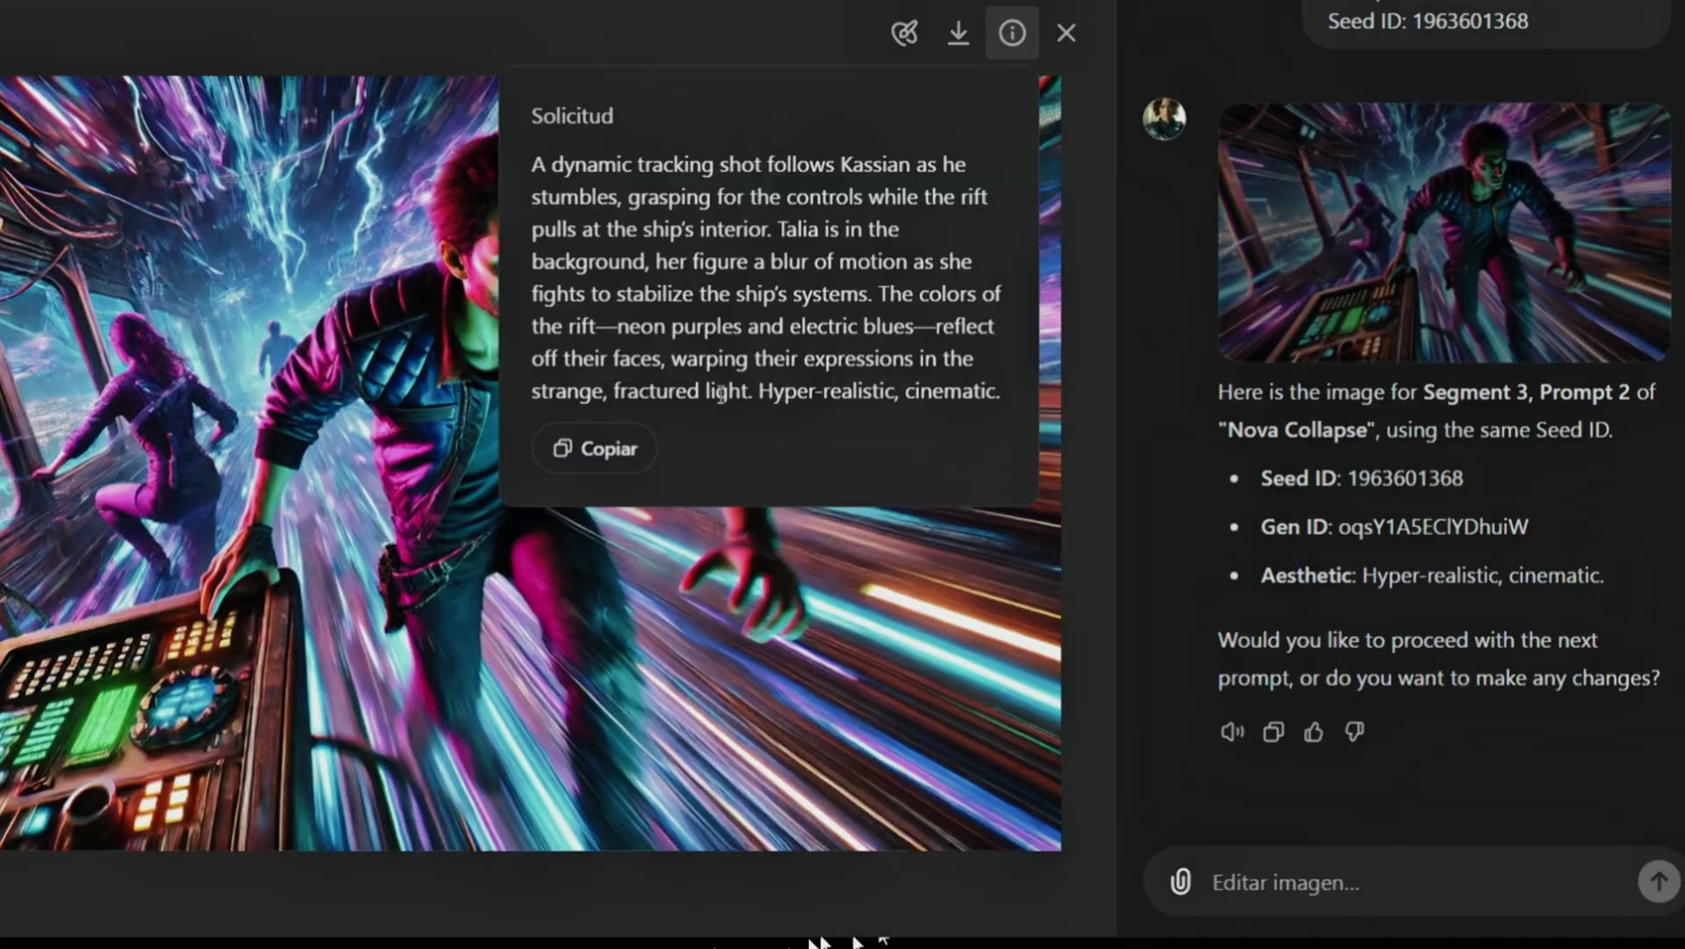
pyautogui.moveTo(758, 393); pyautogui.dragTo(900, 393)
pyautogui.click(1066, 33)
# - Ask to permanently remove 'Hyper-realistic' from prompts and regenerate the last image with the same seed
pyautogui.write('pleas')
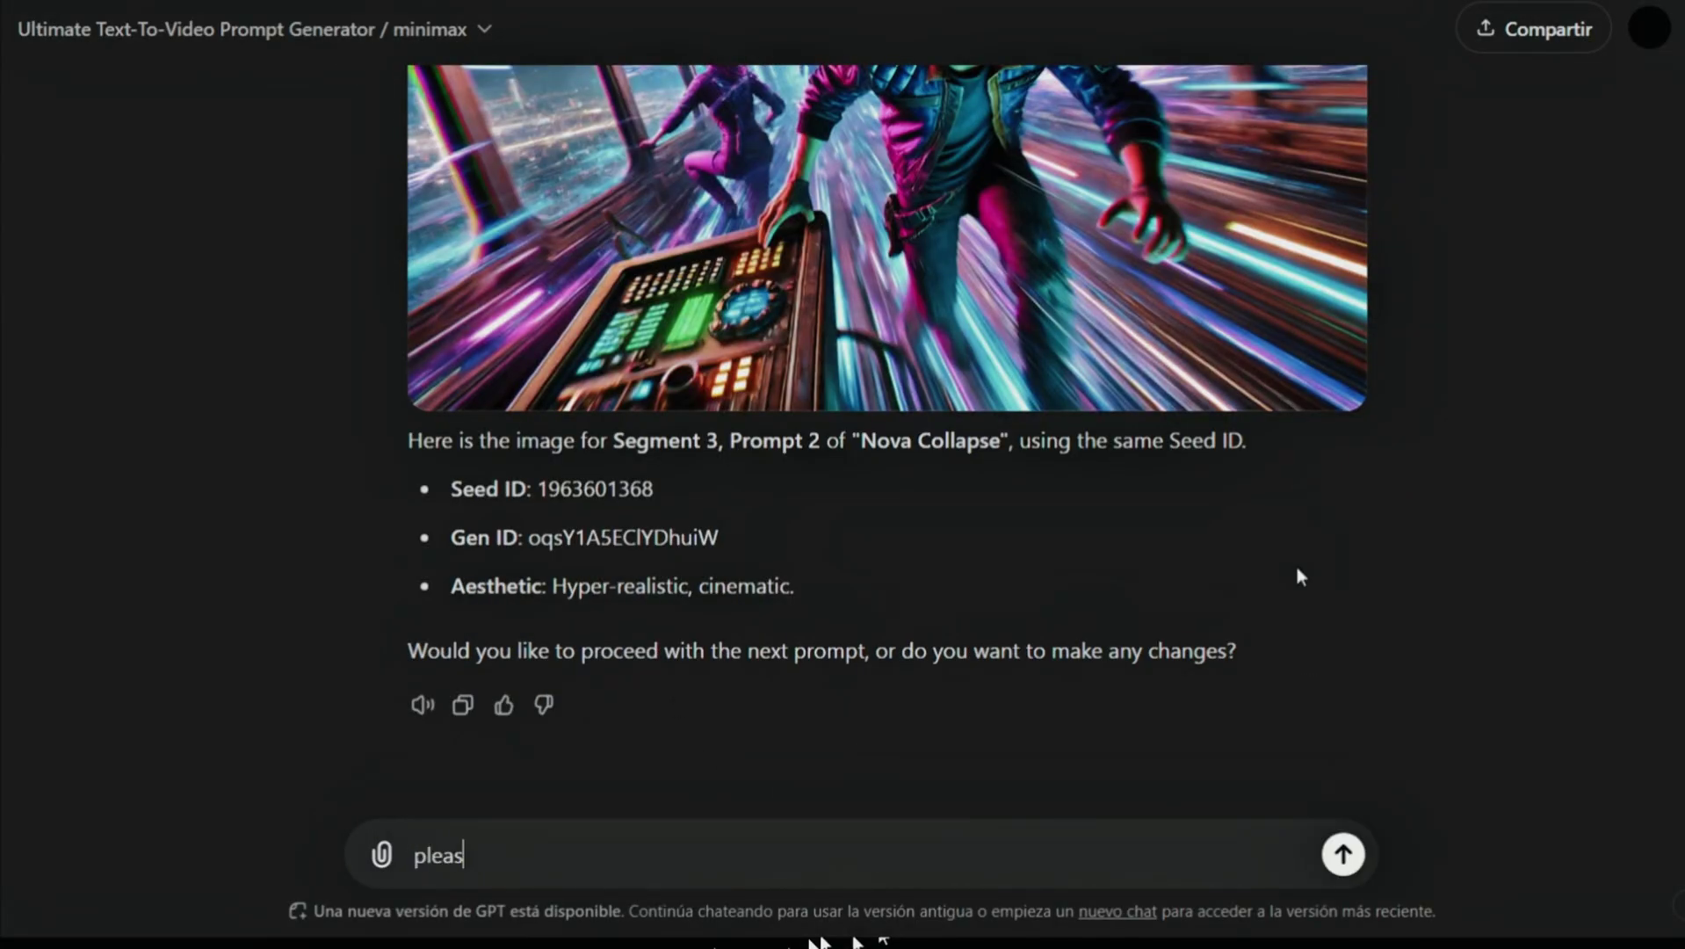
pyautogui.write('e remove for e')
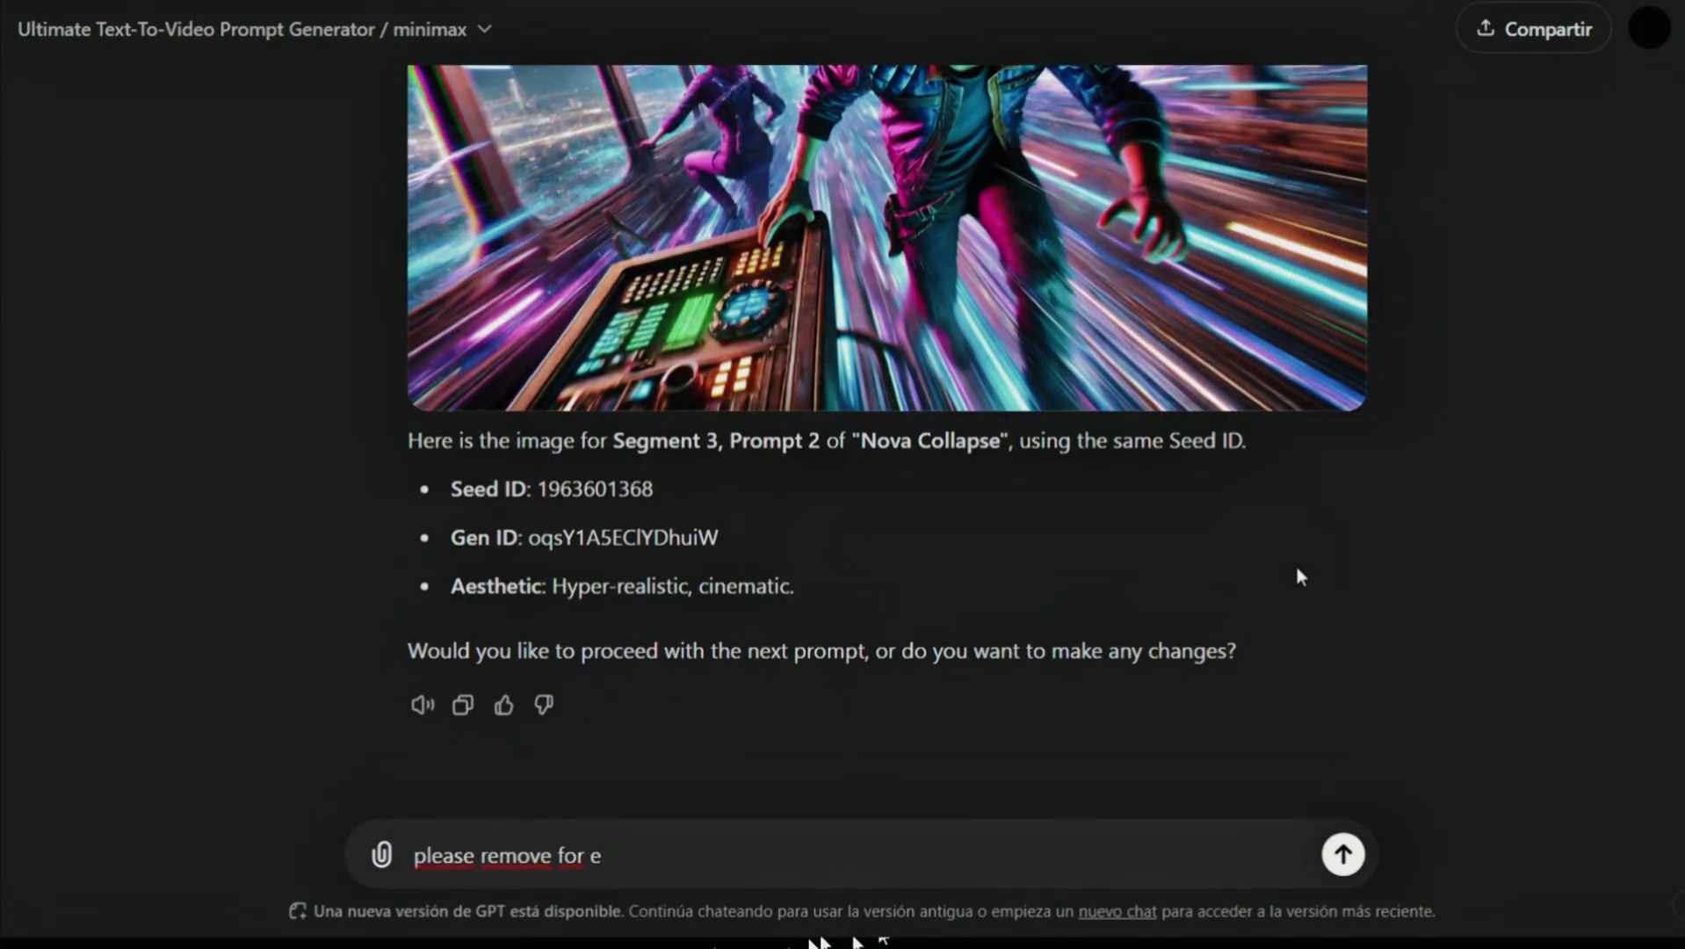
pyautogui.write('ver the Hyper-realistic, from the prompts. and')
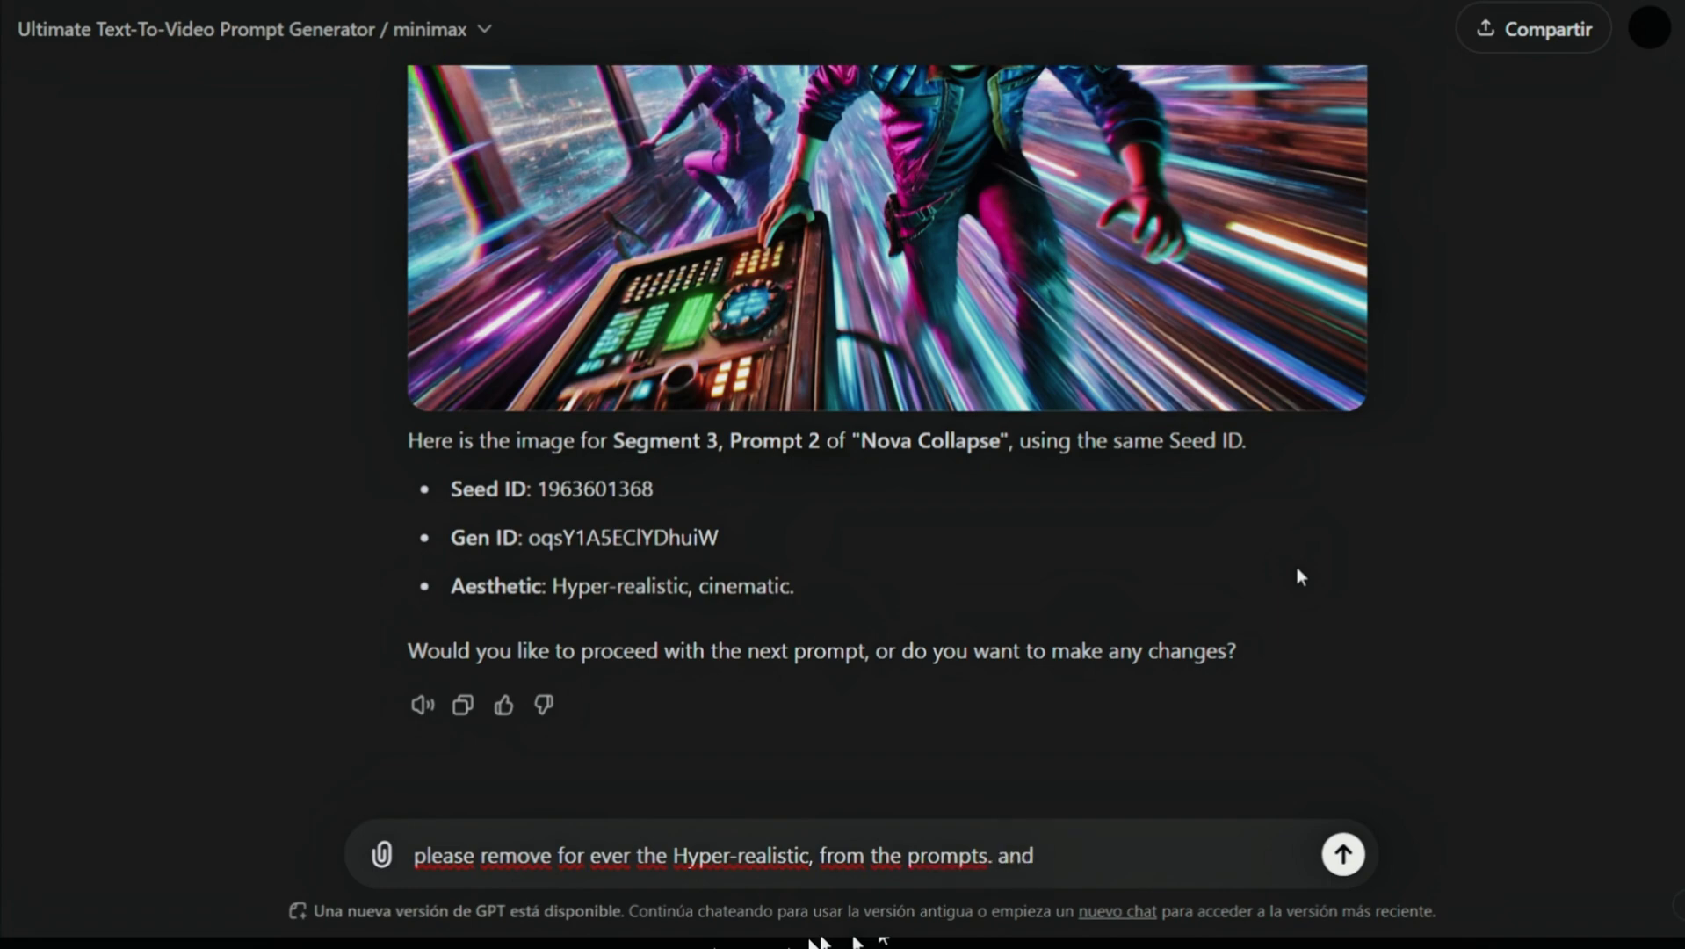
pyautogui.press('BackSpace')
pyautogui.press('BackSpace')
pyautogui.press('BackSpace')
pyautogui.press('BackSpace')
pyautogui.write('generate again this last image with same seed i')
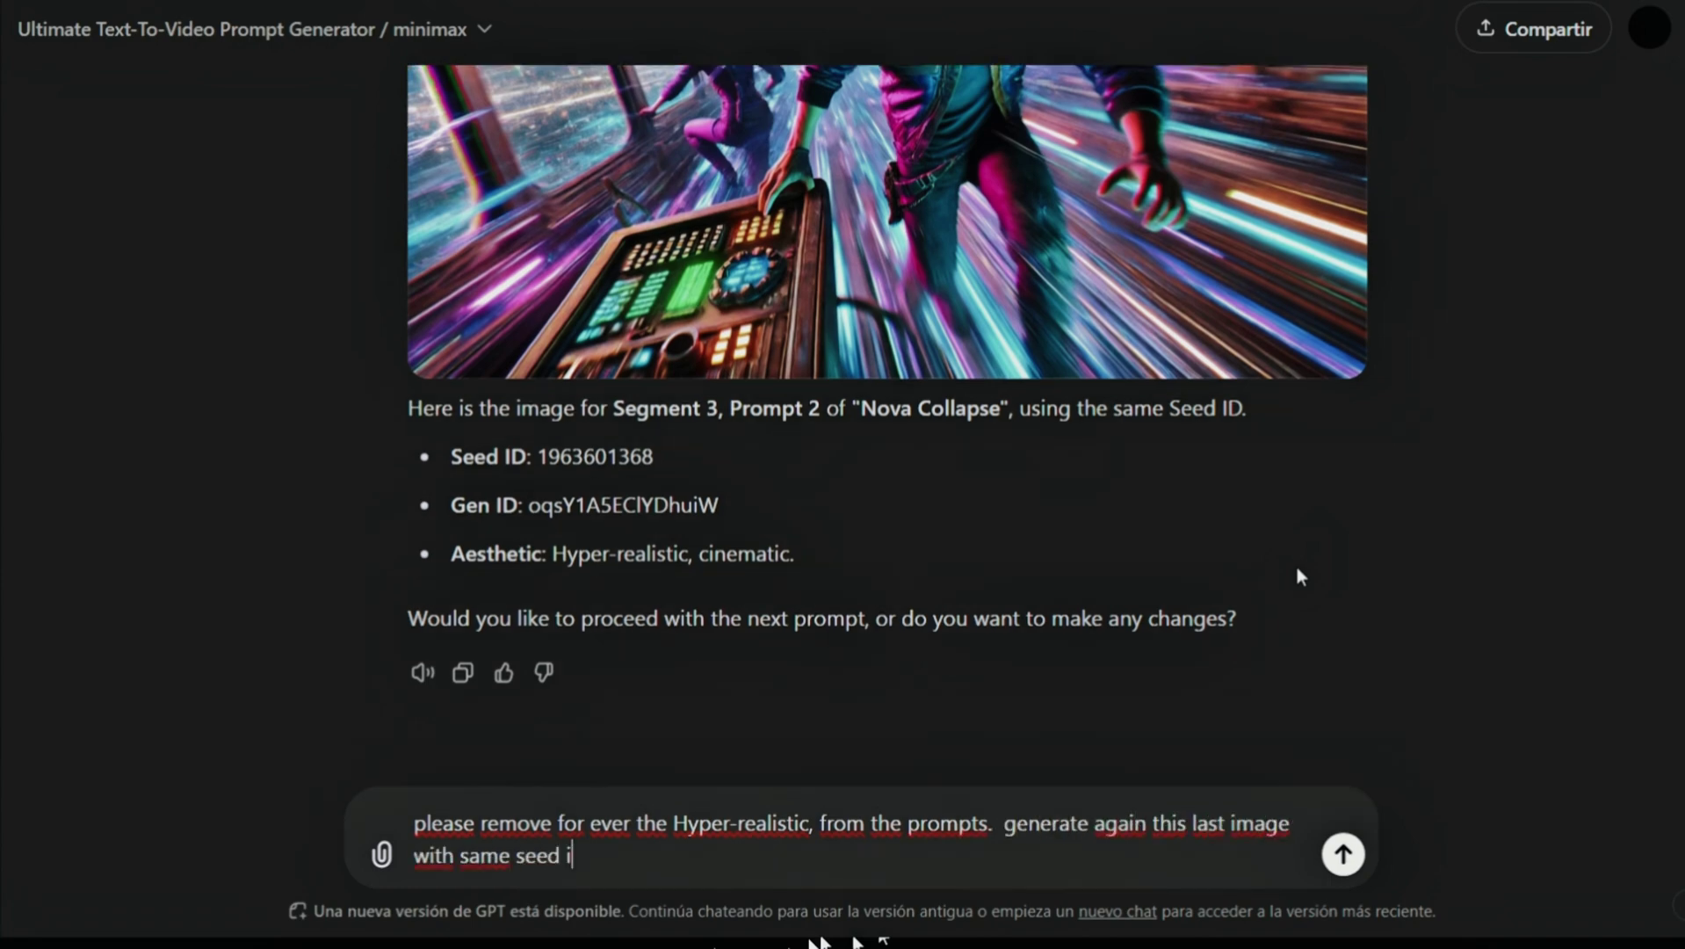
pyautogui.write('d')
pyautogui.press('Return')
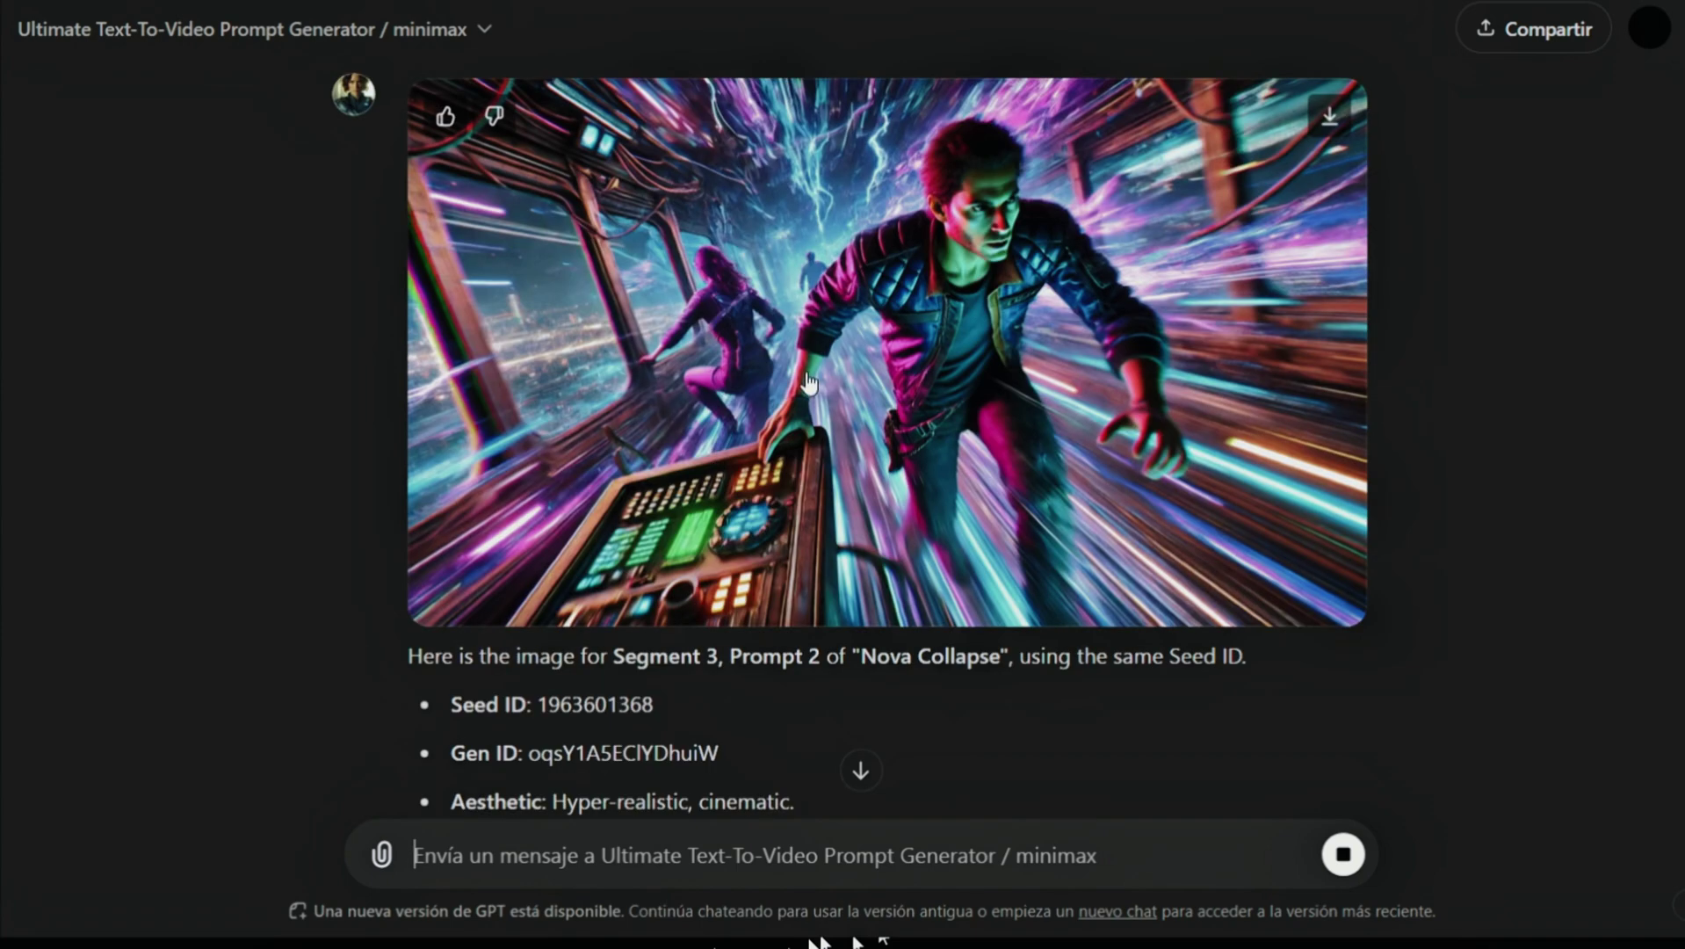
# - View the regenerated Segment 3, Prompt 2 image full size, then scroll the chat
pyautogui.scroll(-7, 808, 382)
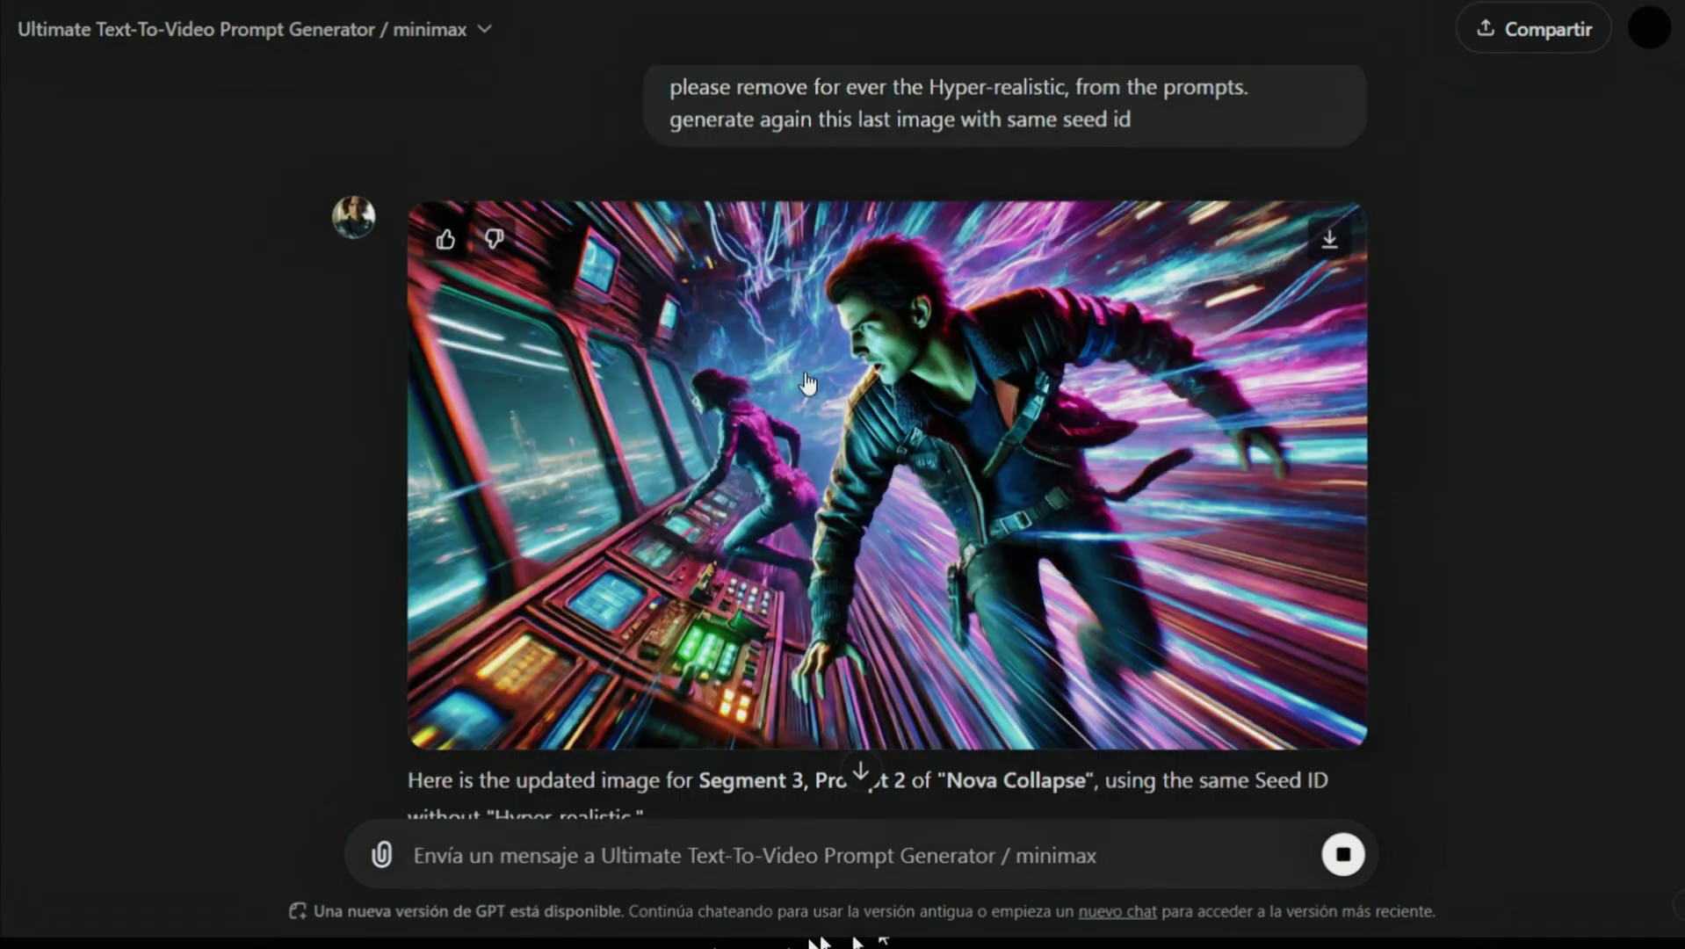
pyautogui.scroll(10, 848, 401)
pyautogui.scroll(-10, 848, 402)
pyautogui.click(743, 411)
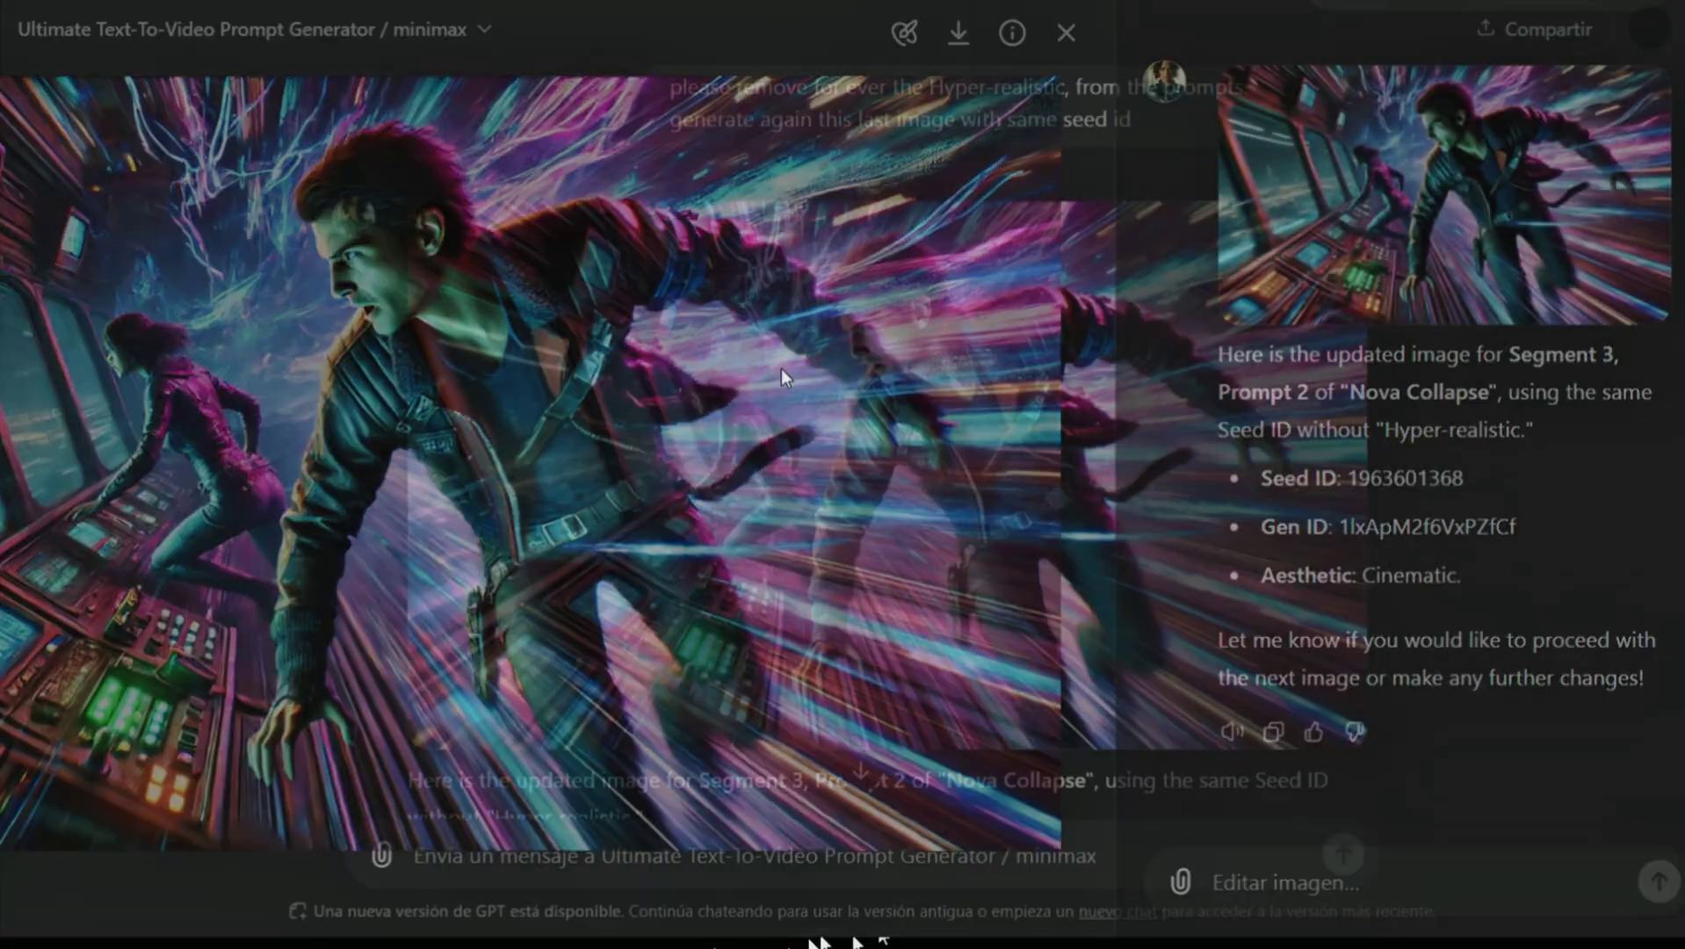
pyautogui.press('Escape')
pyautogui.scroll(9, 781, 369)
pyautogui.scroll(-1, 843, 274)
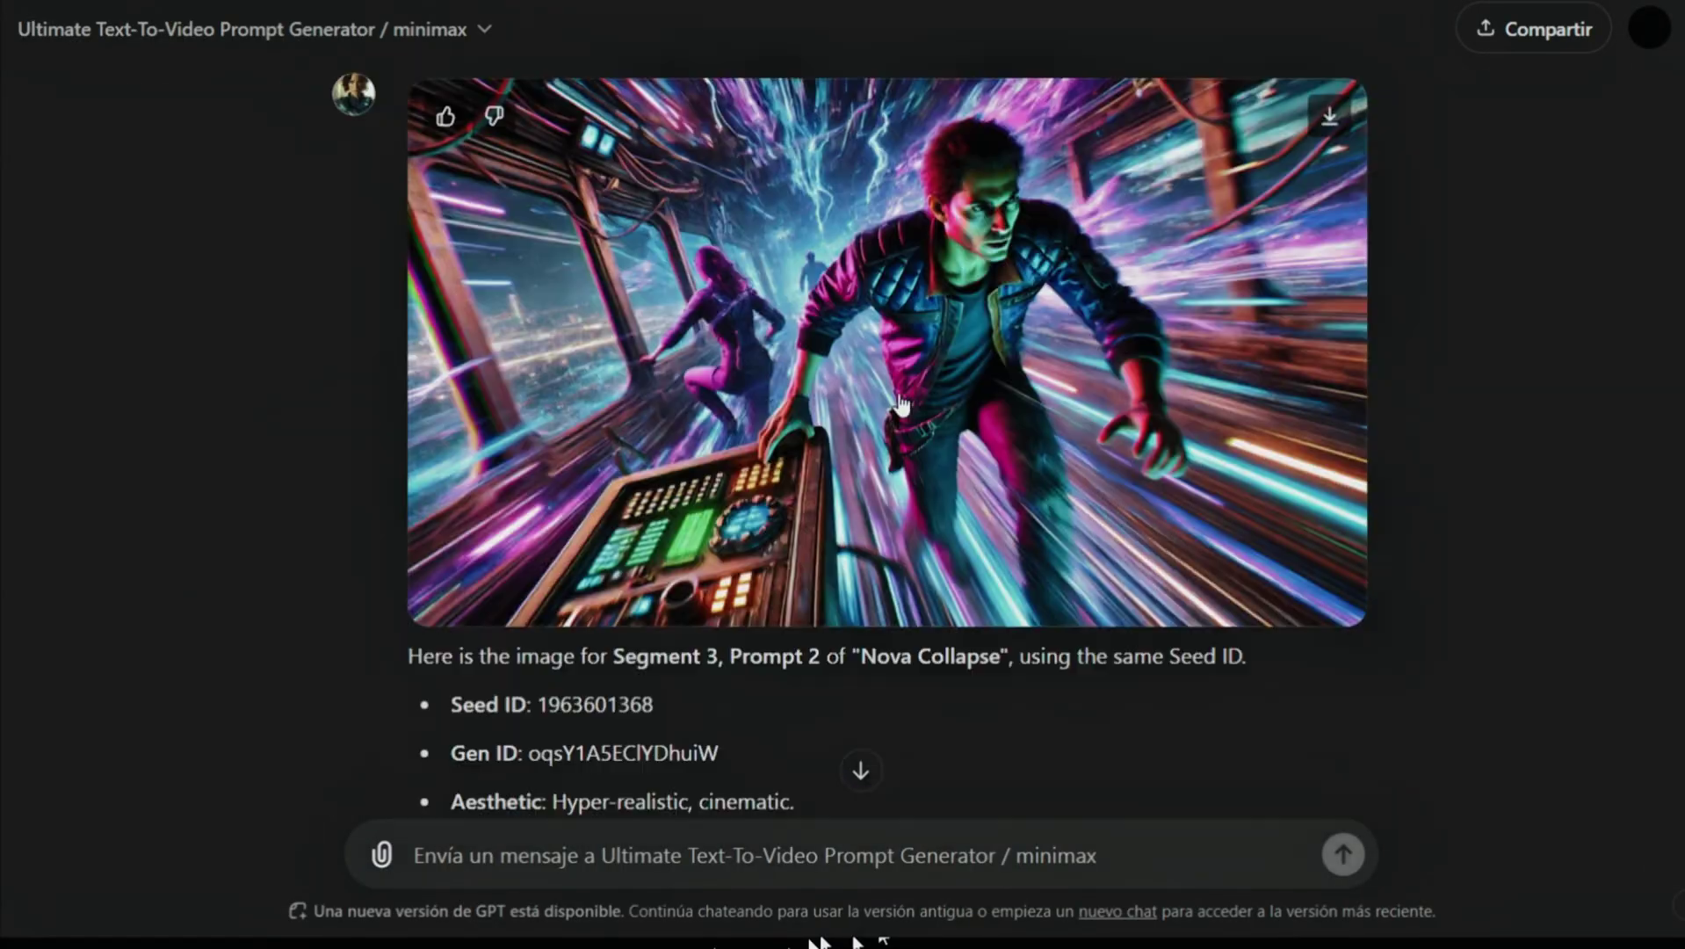
pyautogui.scroll(-9, 861, 299)
pyautogui.scroll(-2, 878, 312)
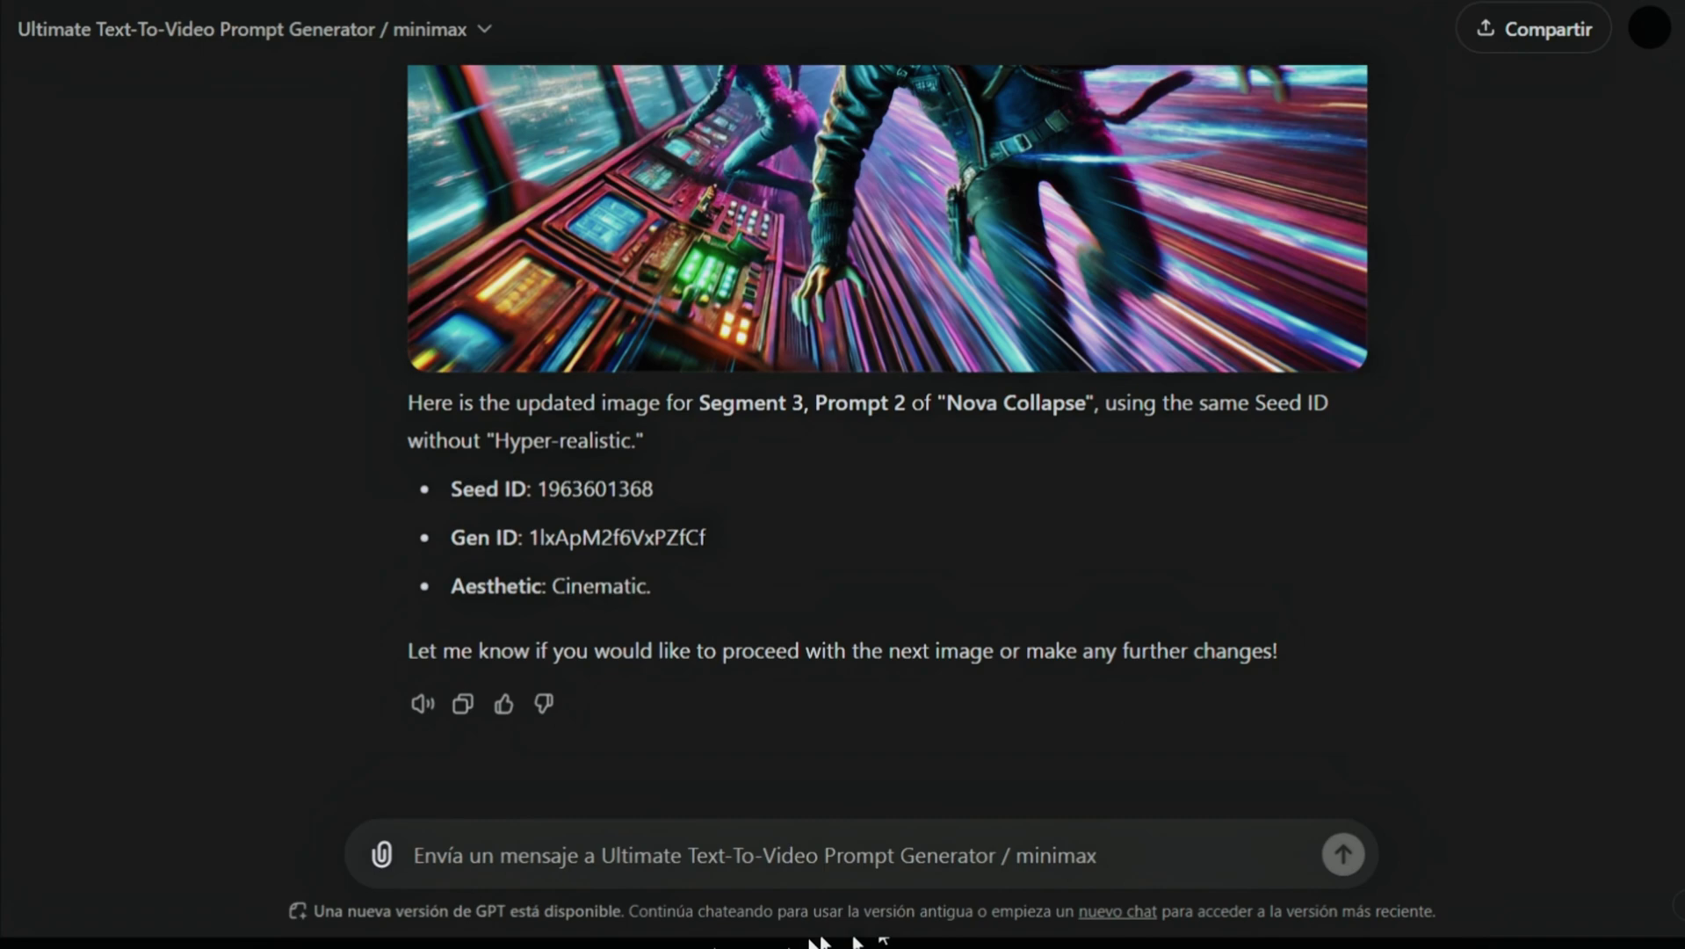
# - Send 'lets jum to the scene' to move on to Scene 2
pyautogui.write('lets jum to the scene 2')
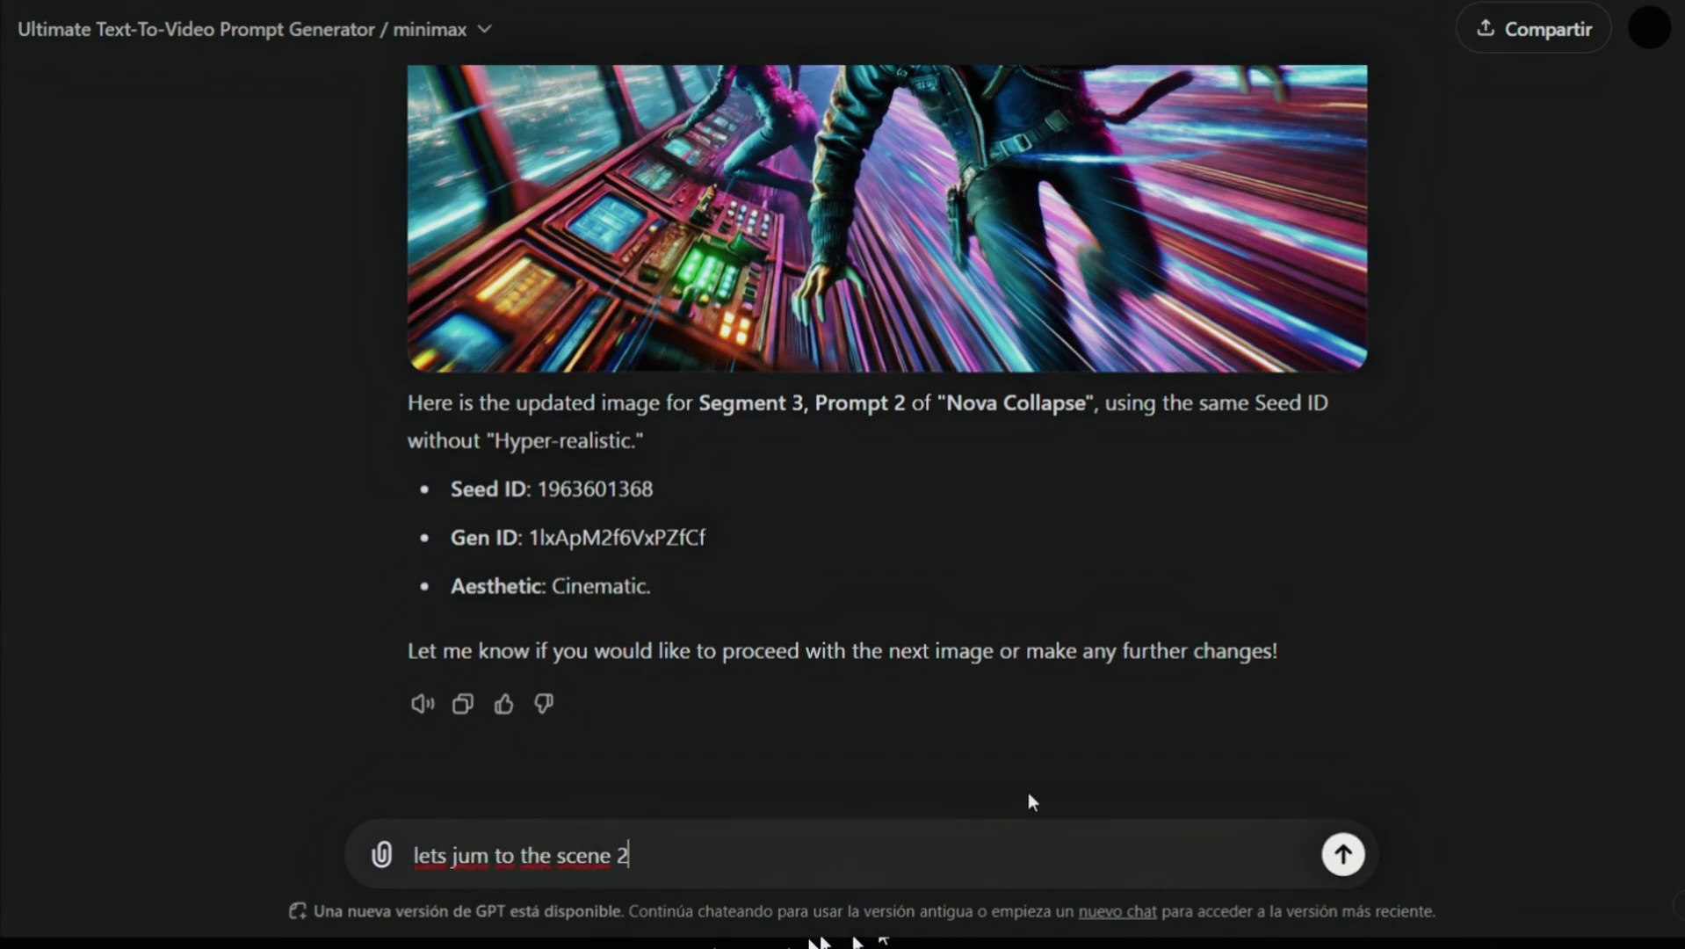
pyautogui.press('Return')
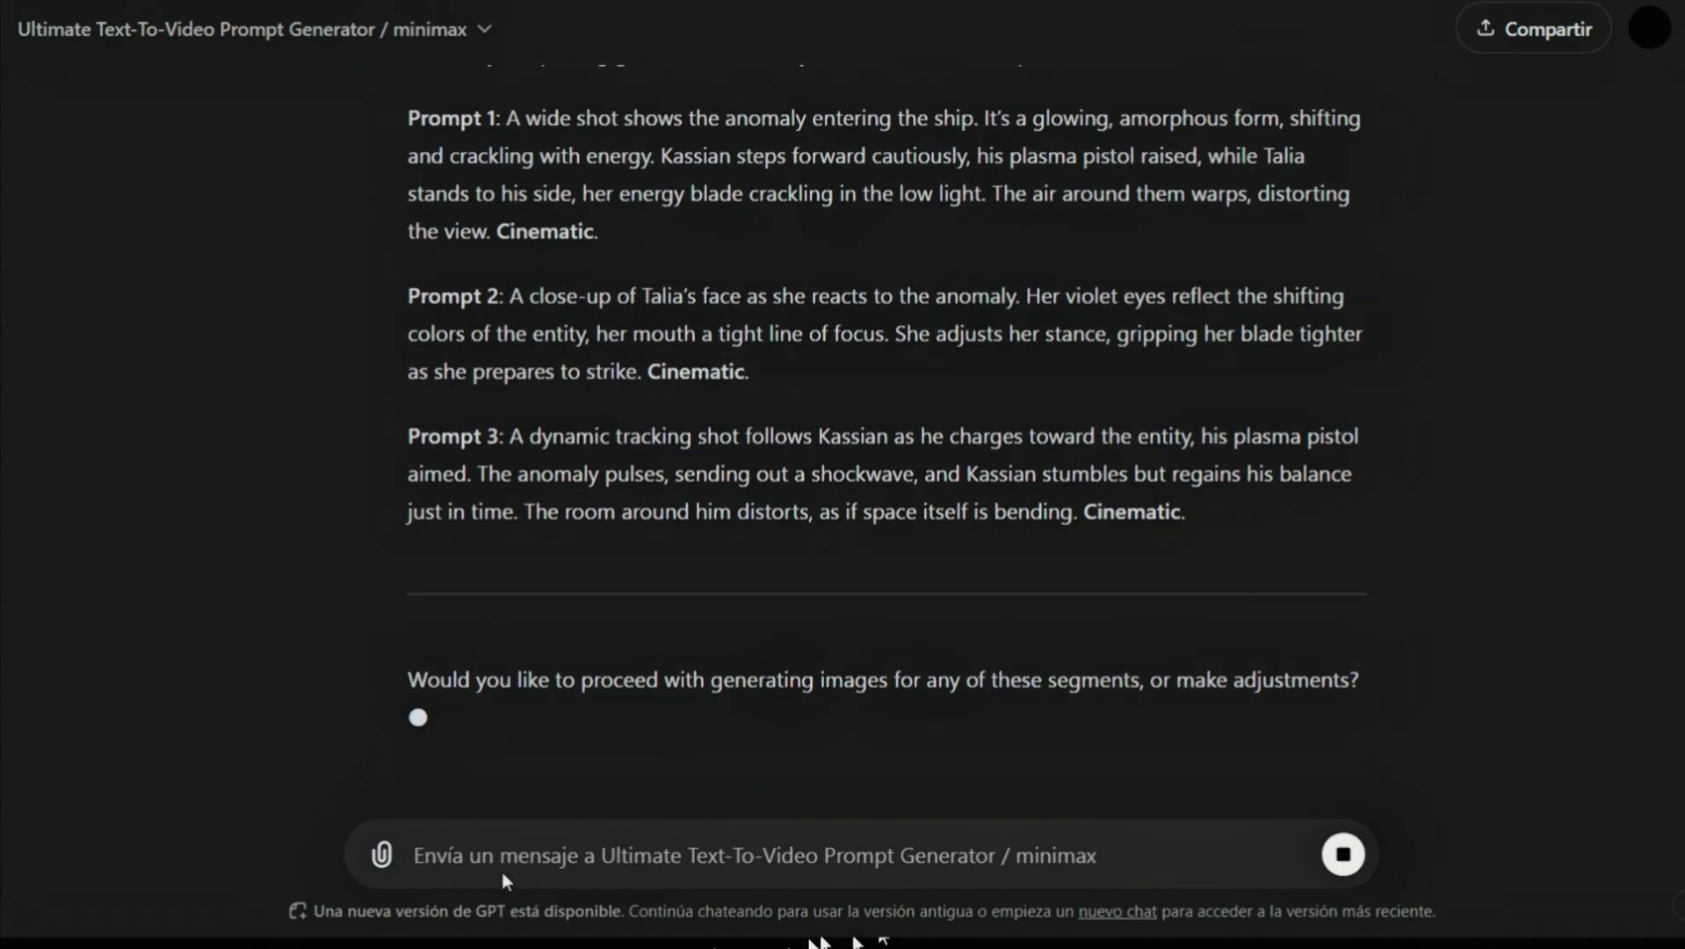
# - Send 'please write the script for scene 2' to get the Rift Encounter screenplay
pyautogui.click(502, 865)
pyautogui.write('please write the script for scene 2')
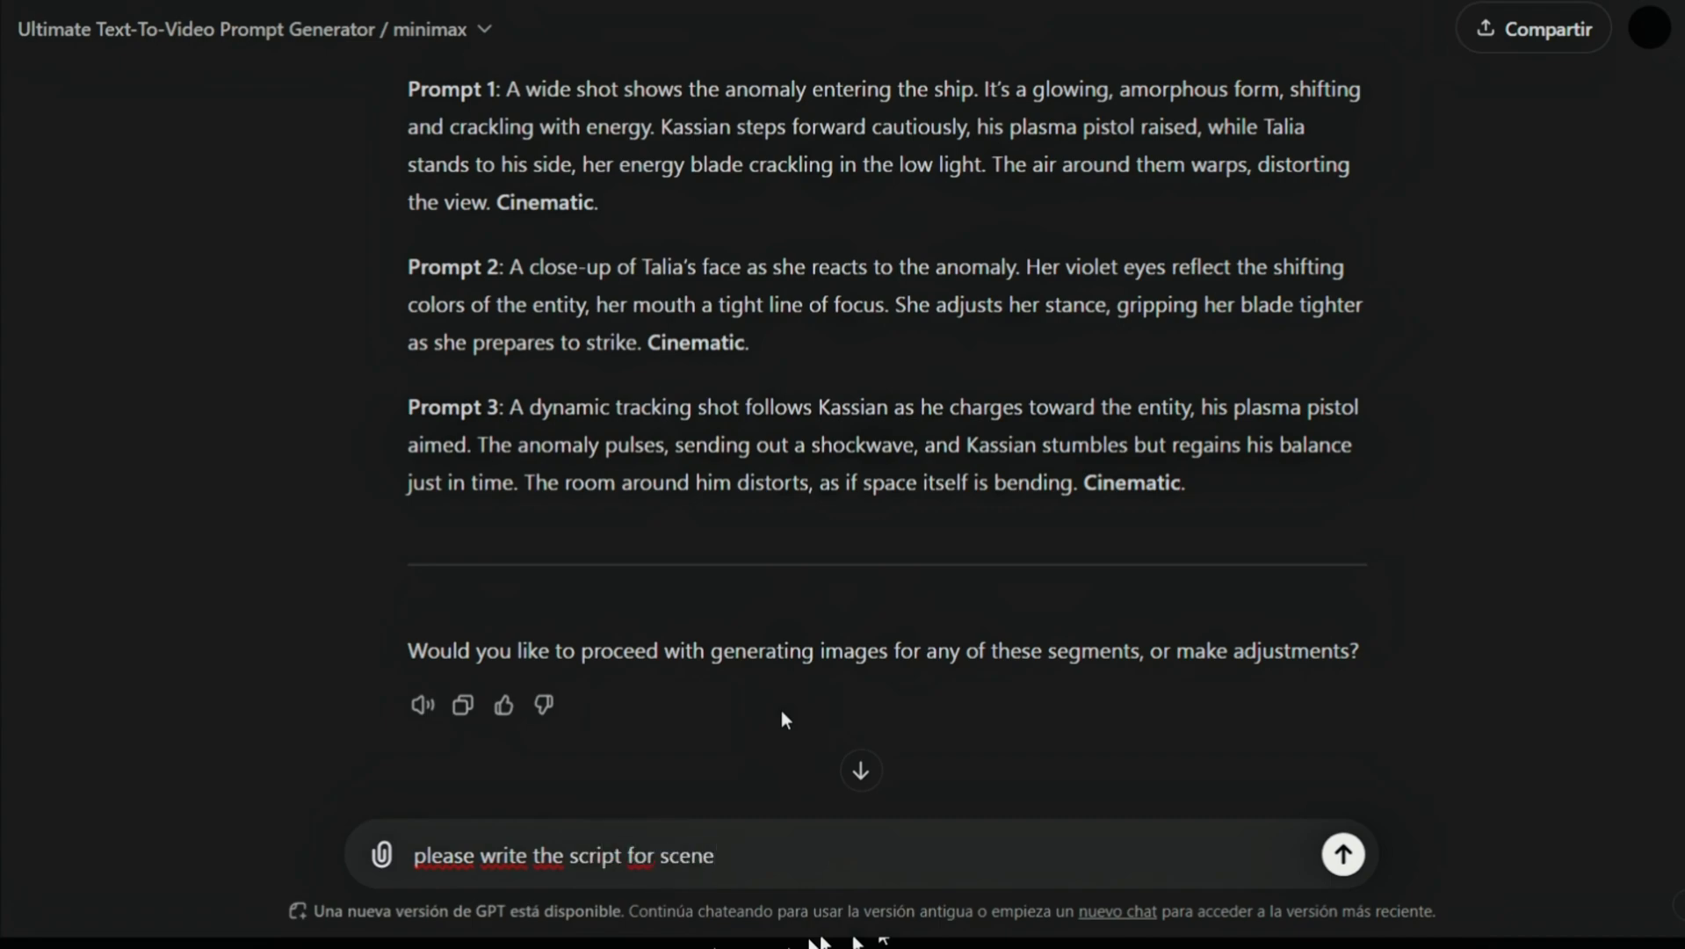
pyautogui.press('Return')
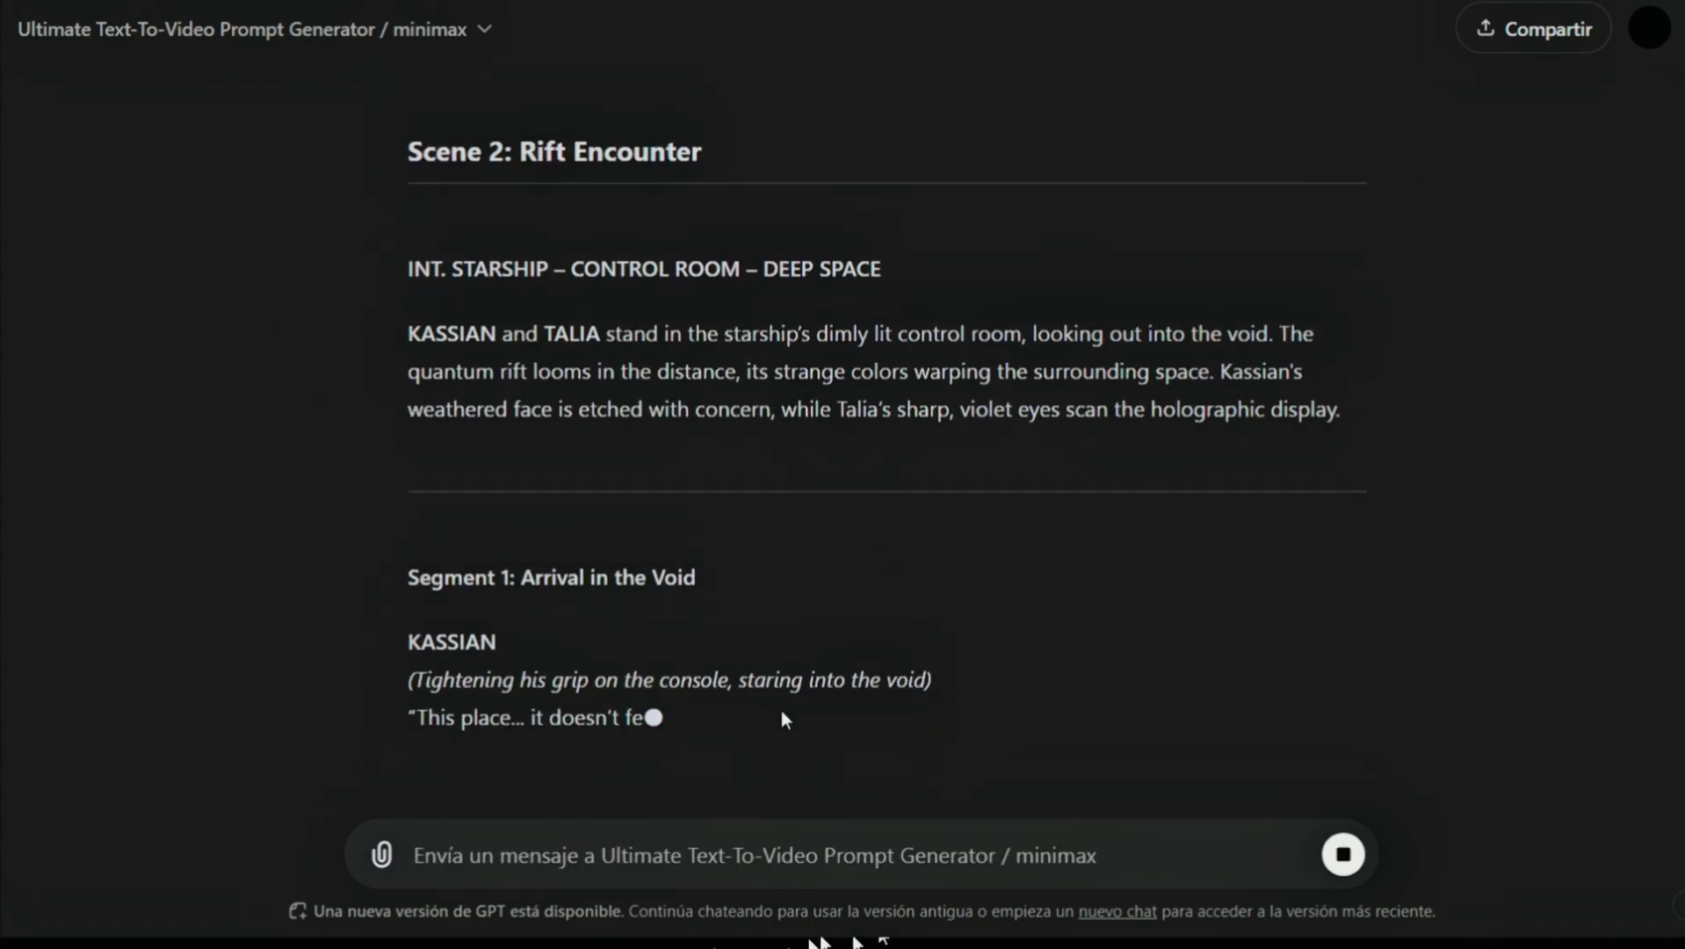